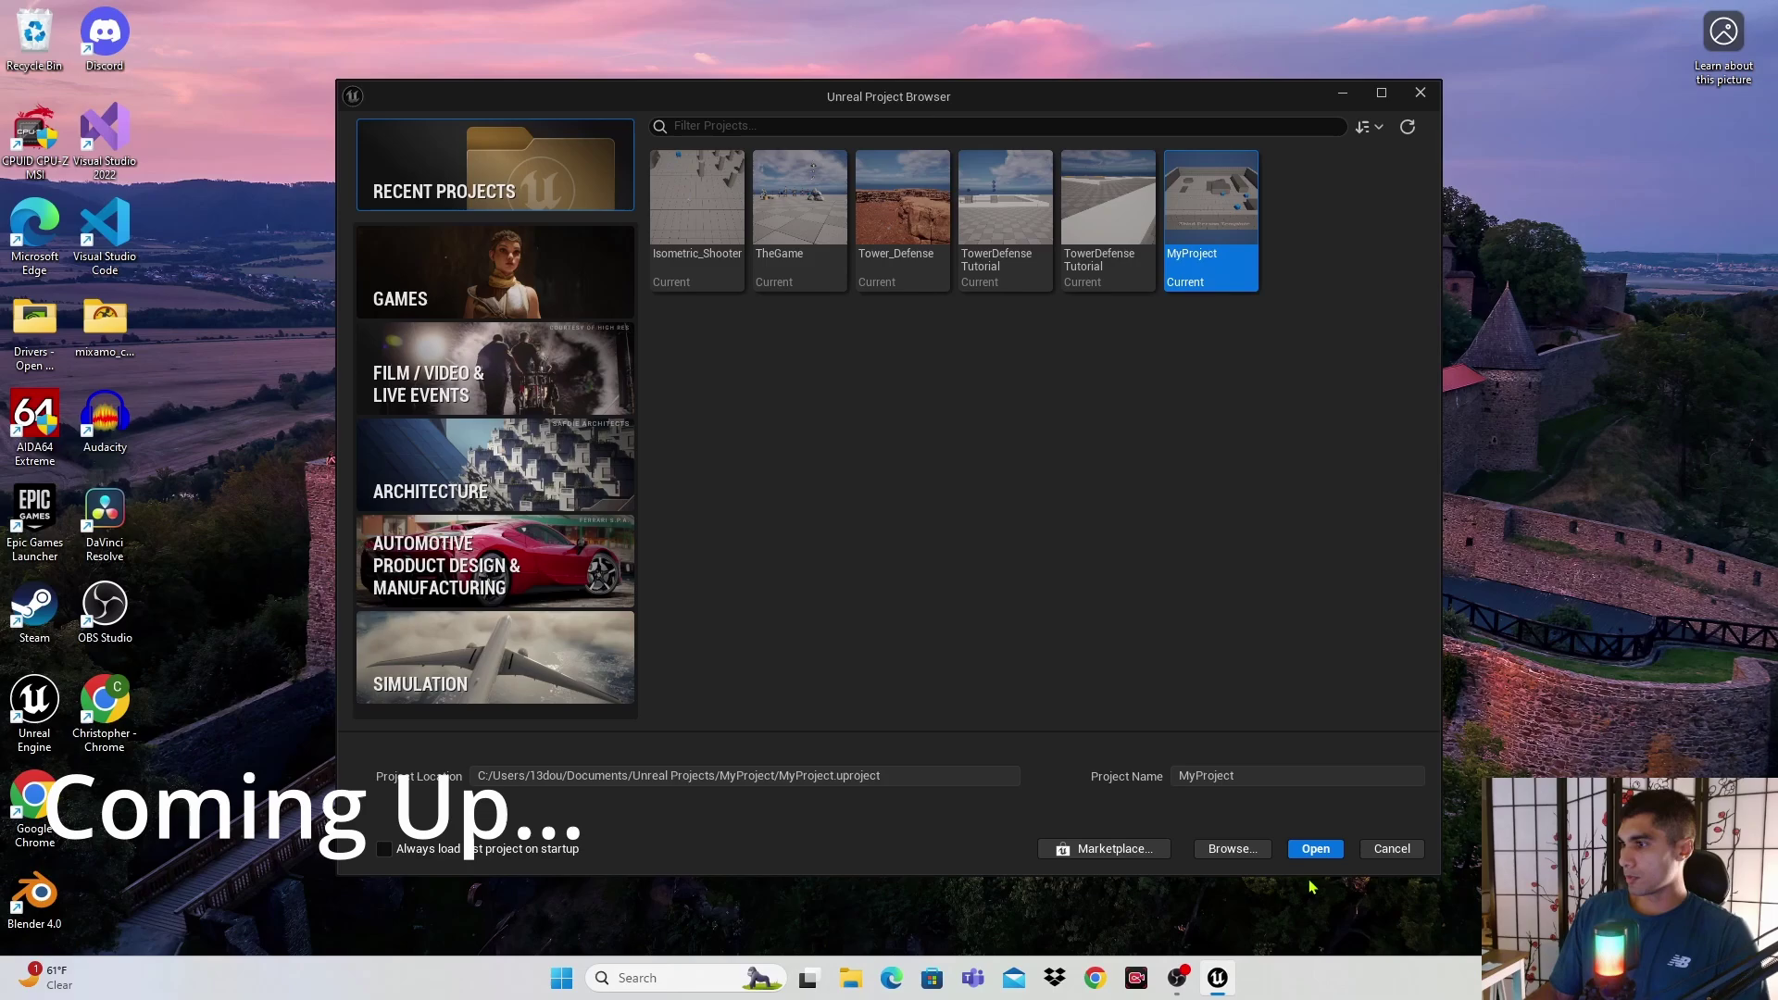
# Open MyProject and stretch the image's anchors from its centre to its top and bottom edges.
pyautogui.click(1315, 849)
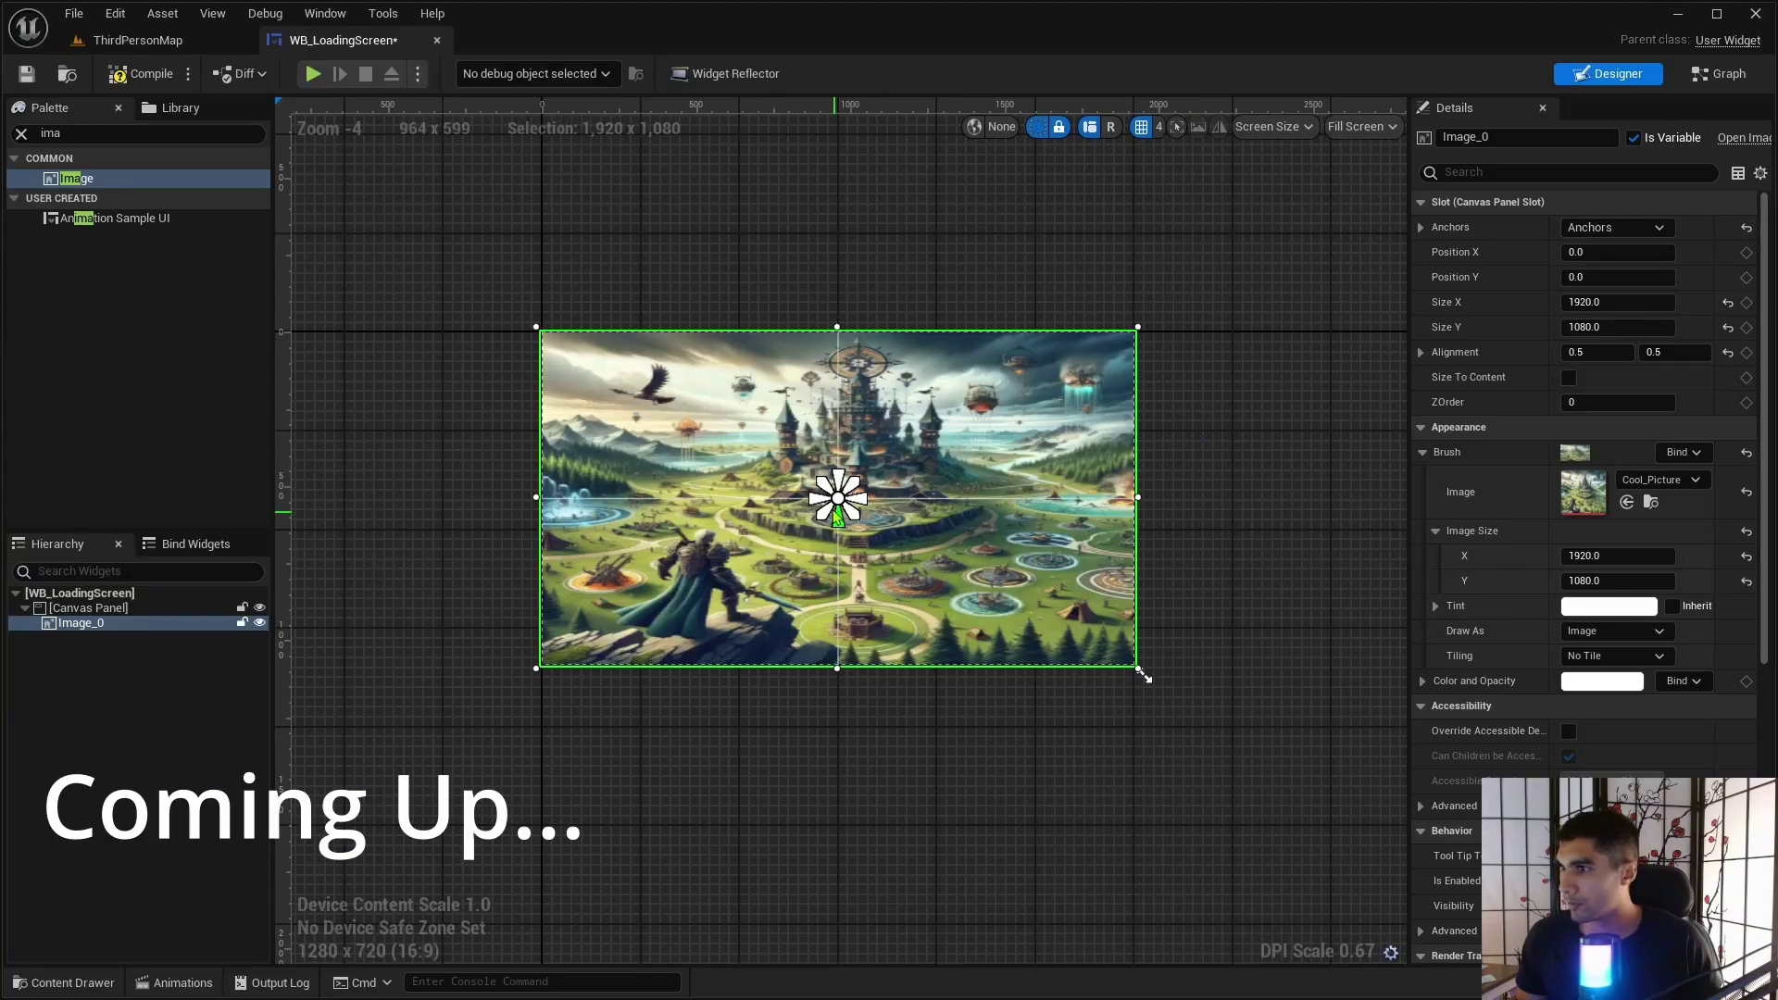
pyautogui.moveTo(838, 486); pyautogui.dragTo(838, 322)
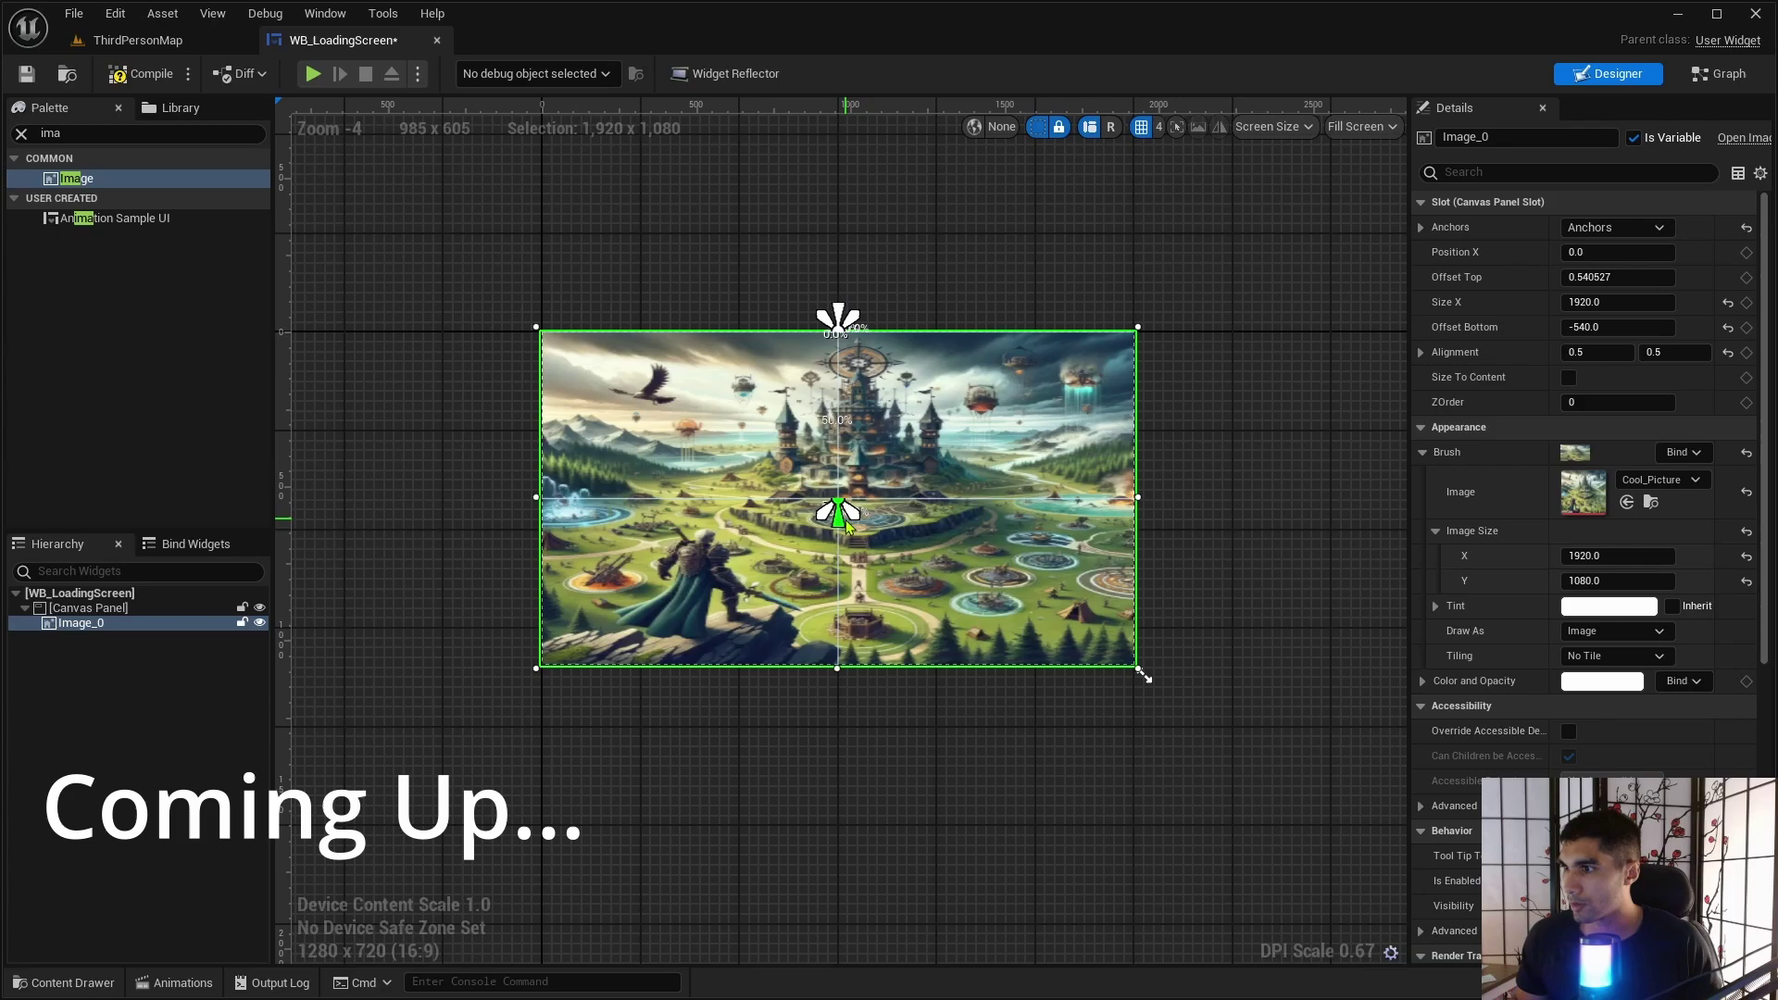
pyautogui.moveTo(836, 520); pyautogui.dragTo(838, 688)
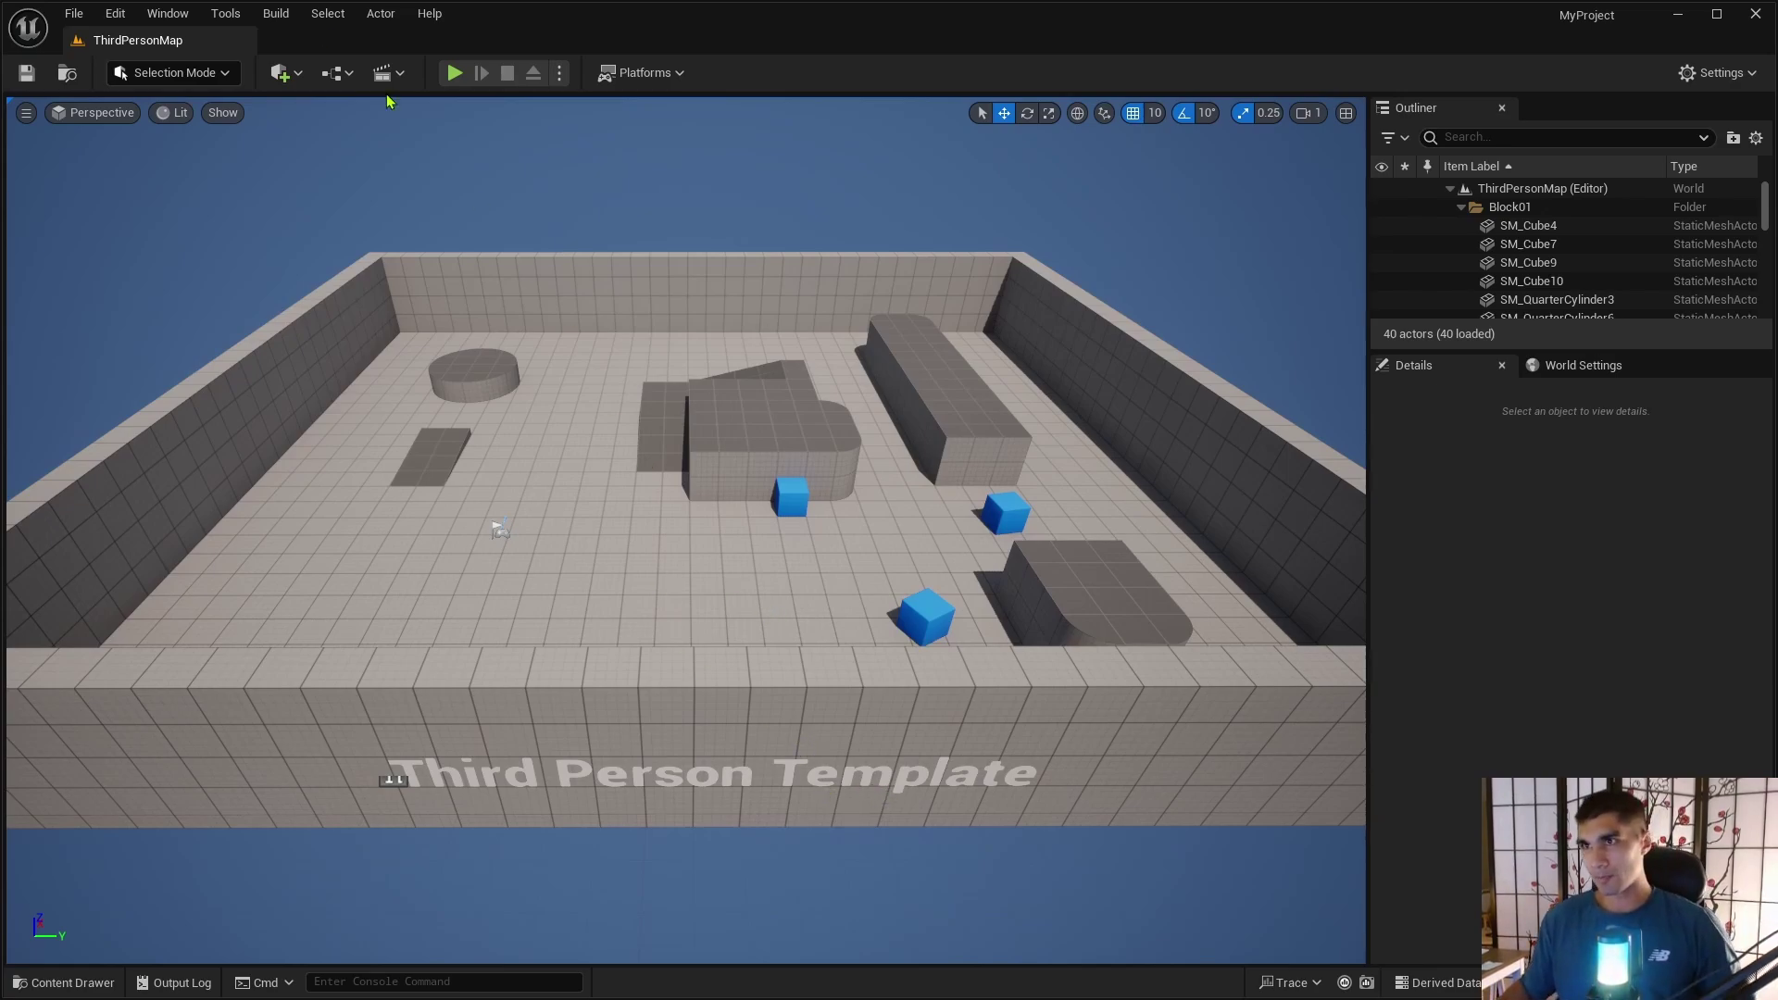
# Open Project Settings from the Edit menu with All Settings shown.
pyautogui.click(116, 15)
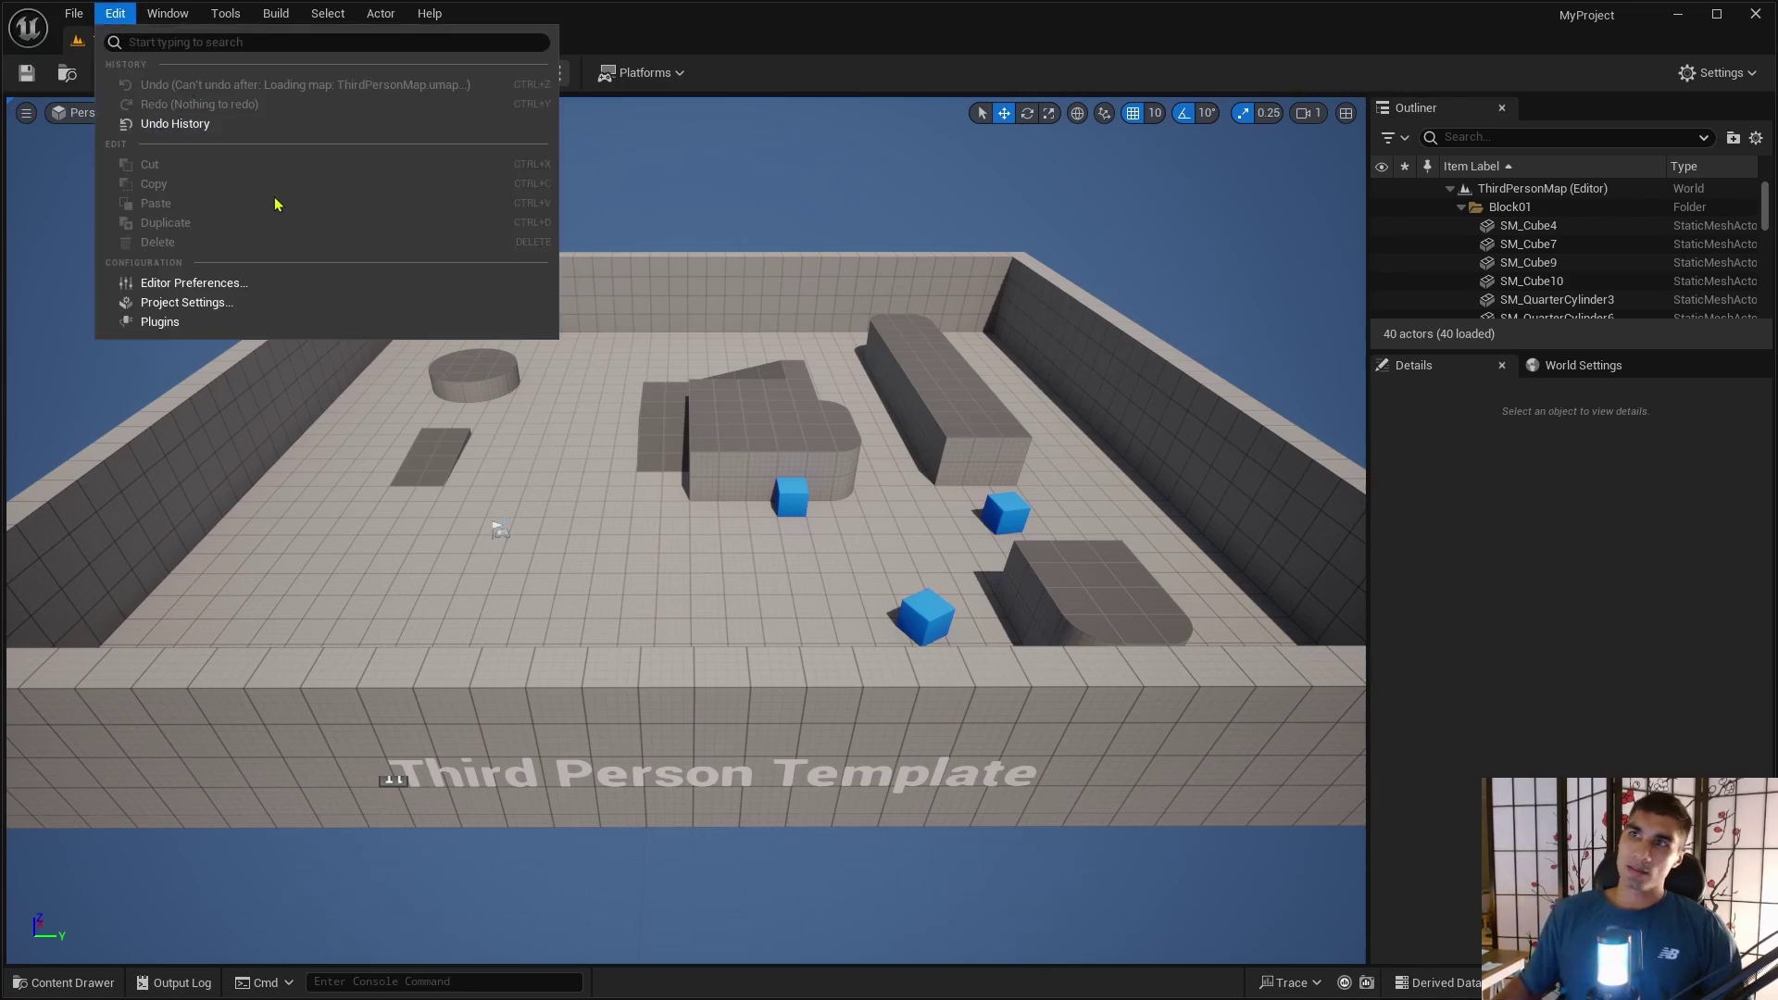
pyautogui.click(252, 302)
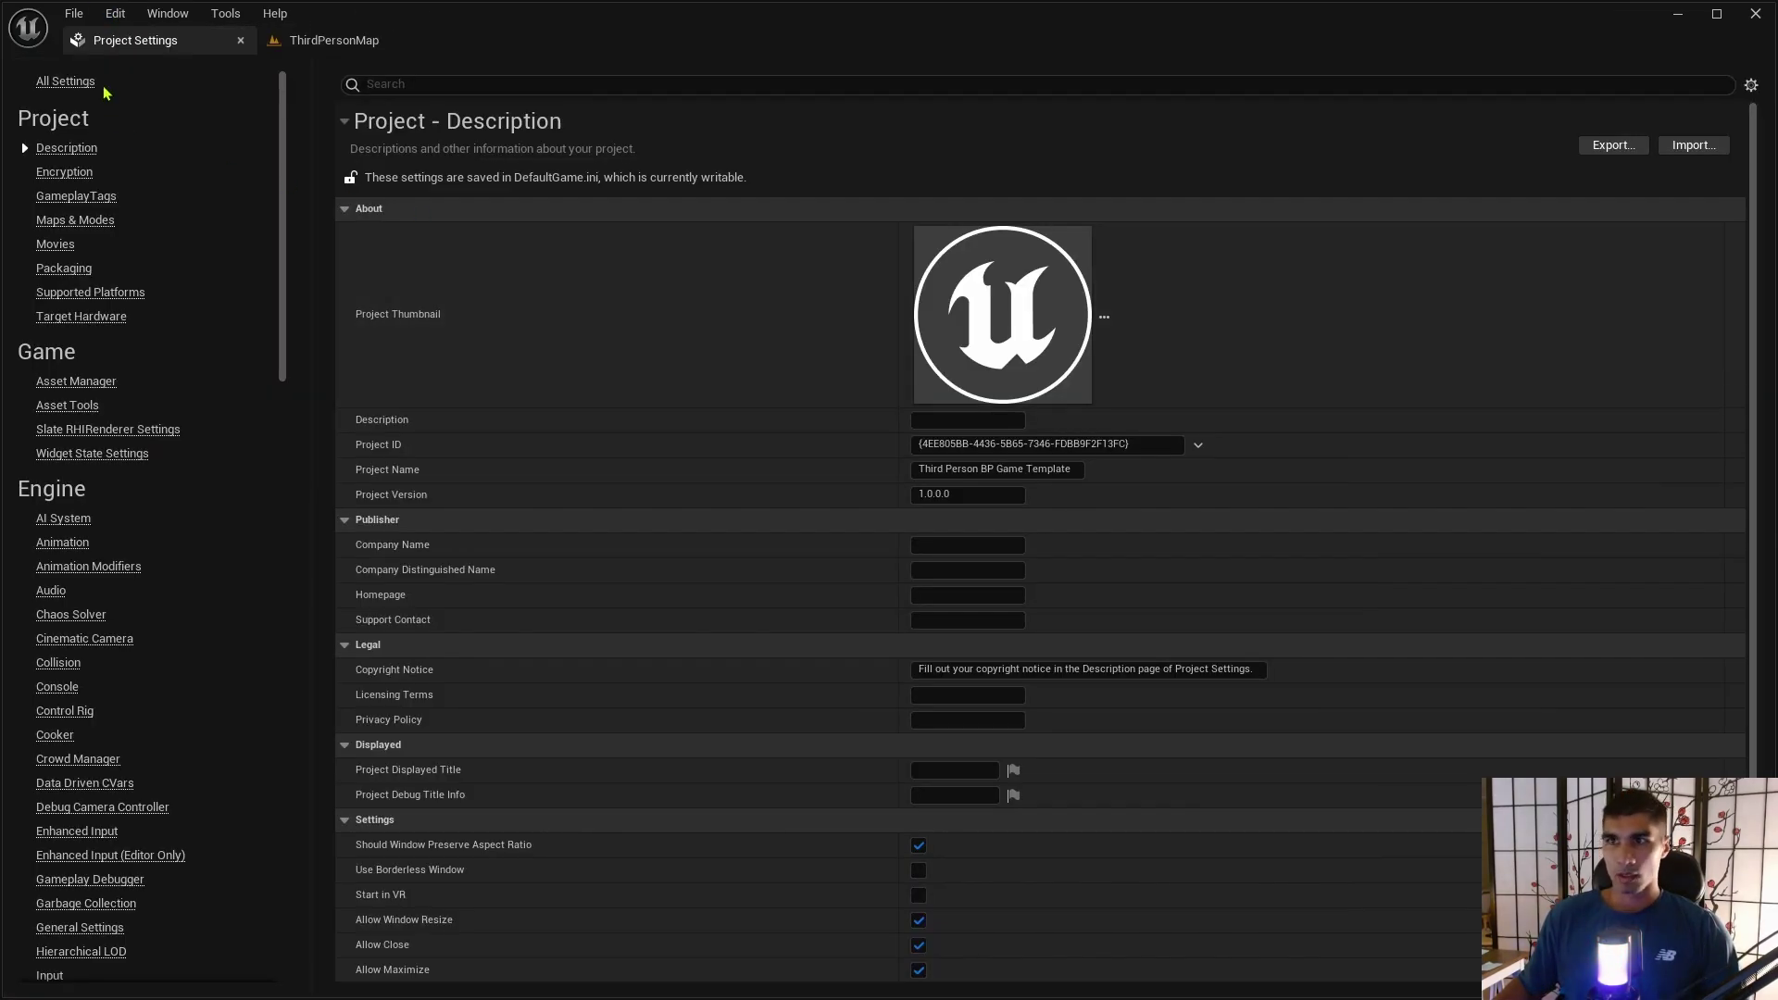
pyautogui.click(55, 81)
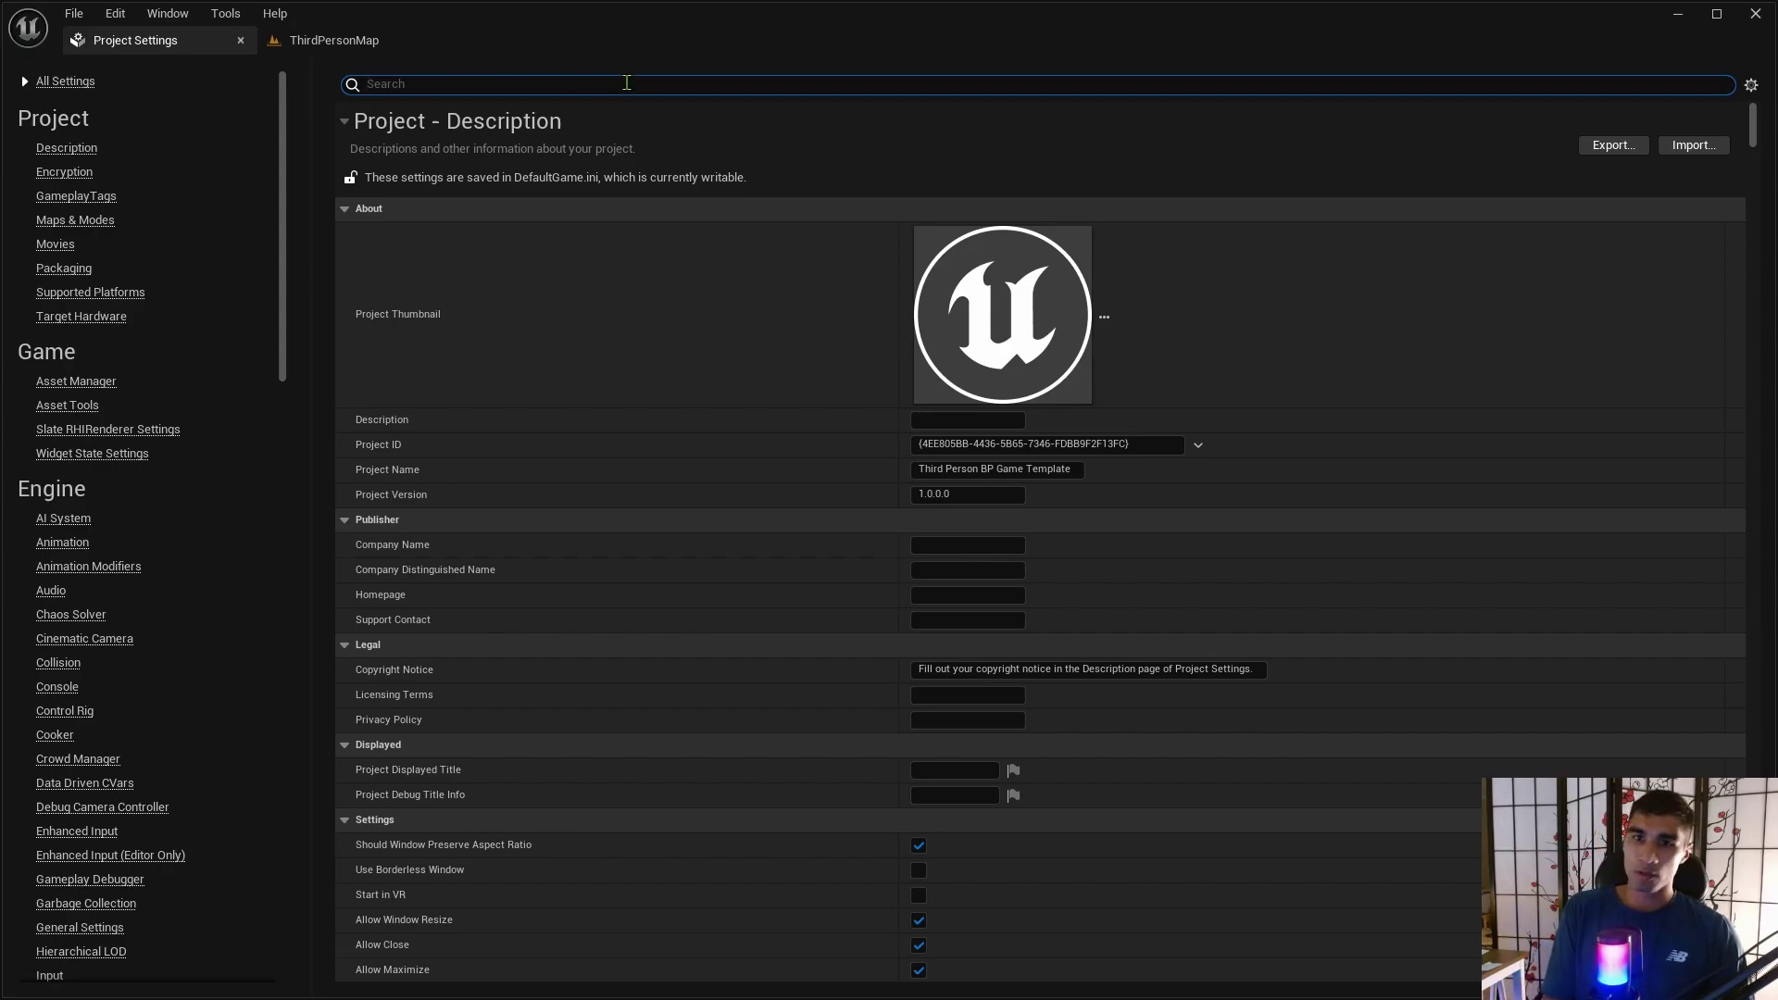
# Filter the settings by 'splash' and scroll to the Windows platform splash images.
pyautogui.write('spash')
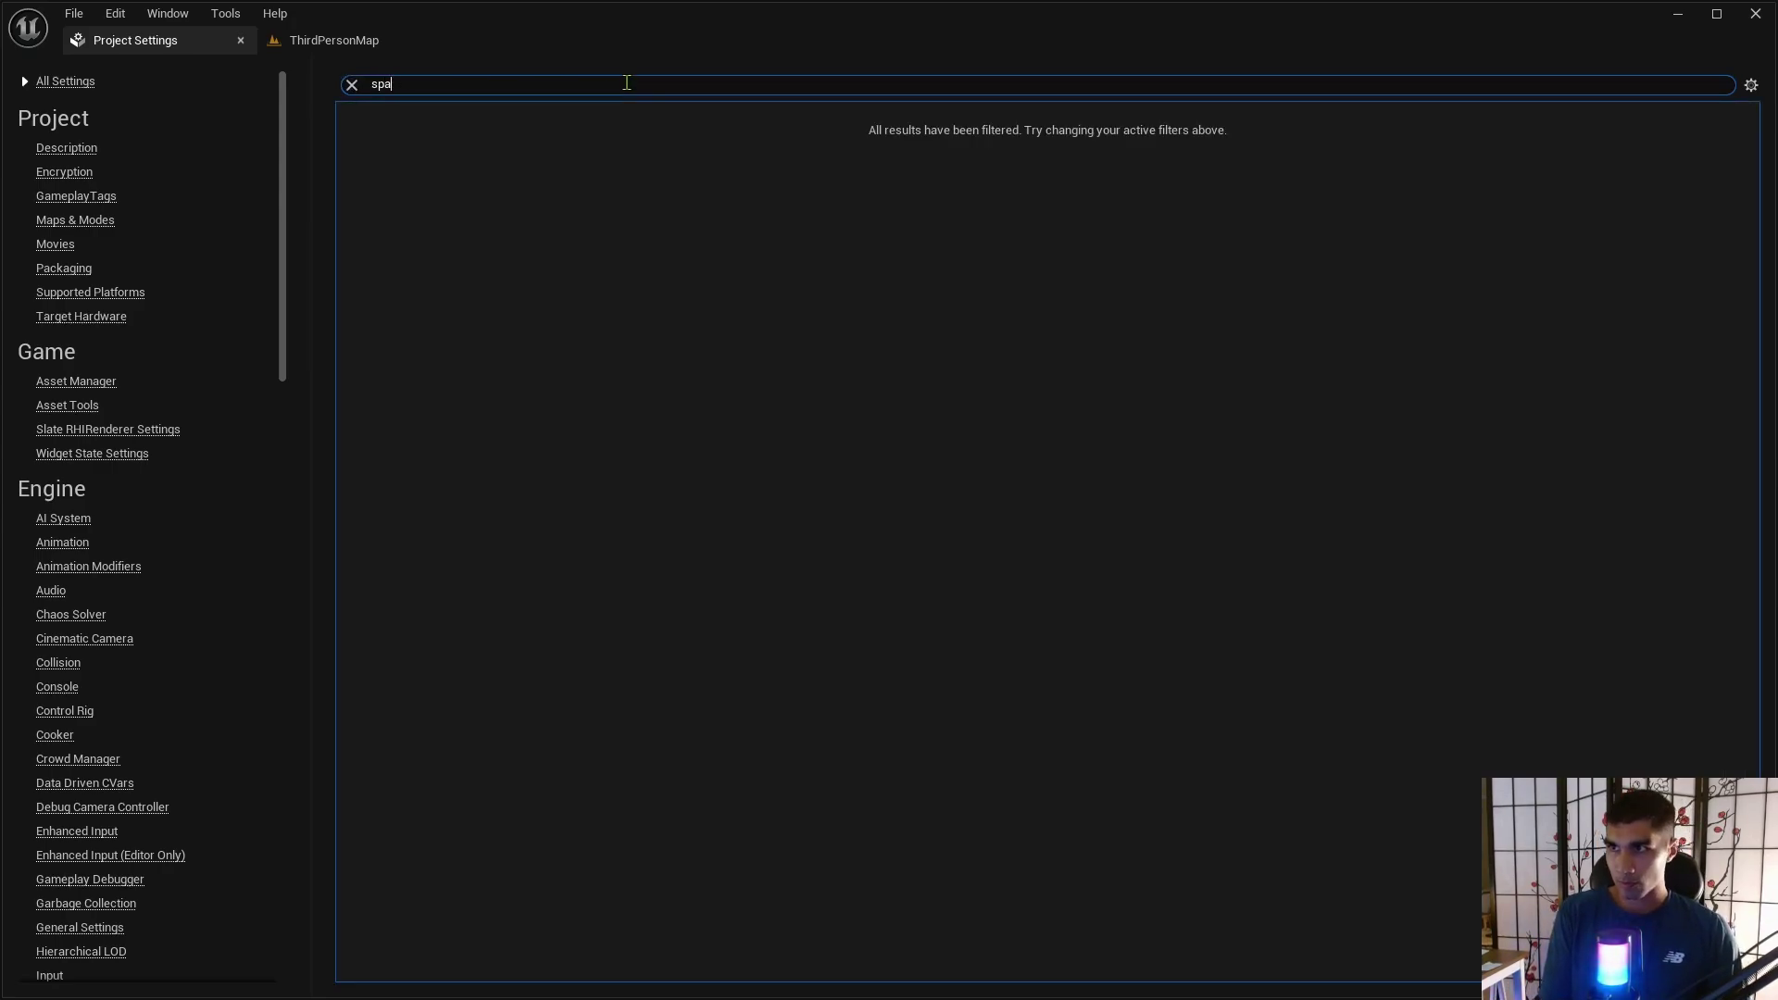
pyautogui.press('BackSpace')
pyautogui.write('lash')
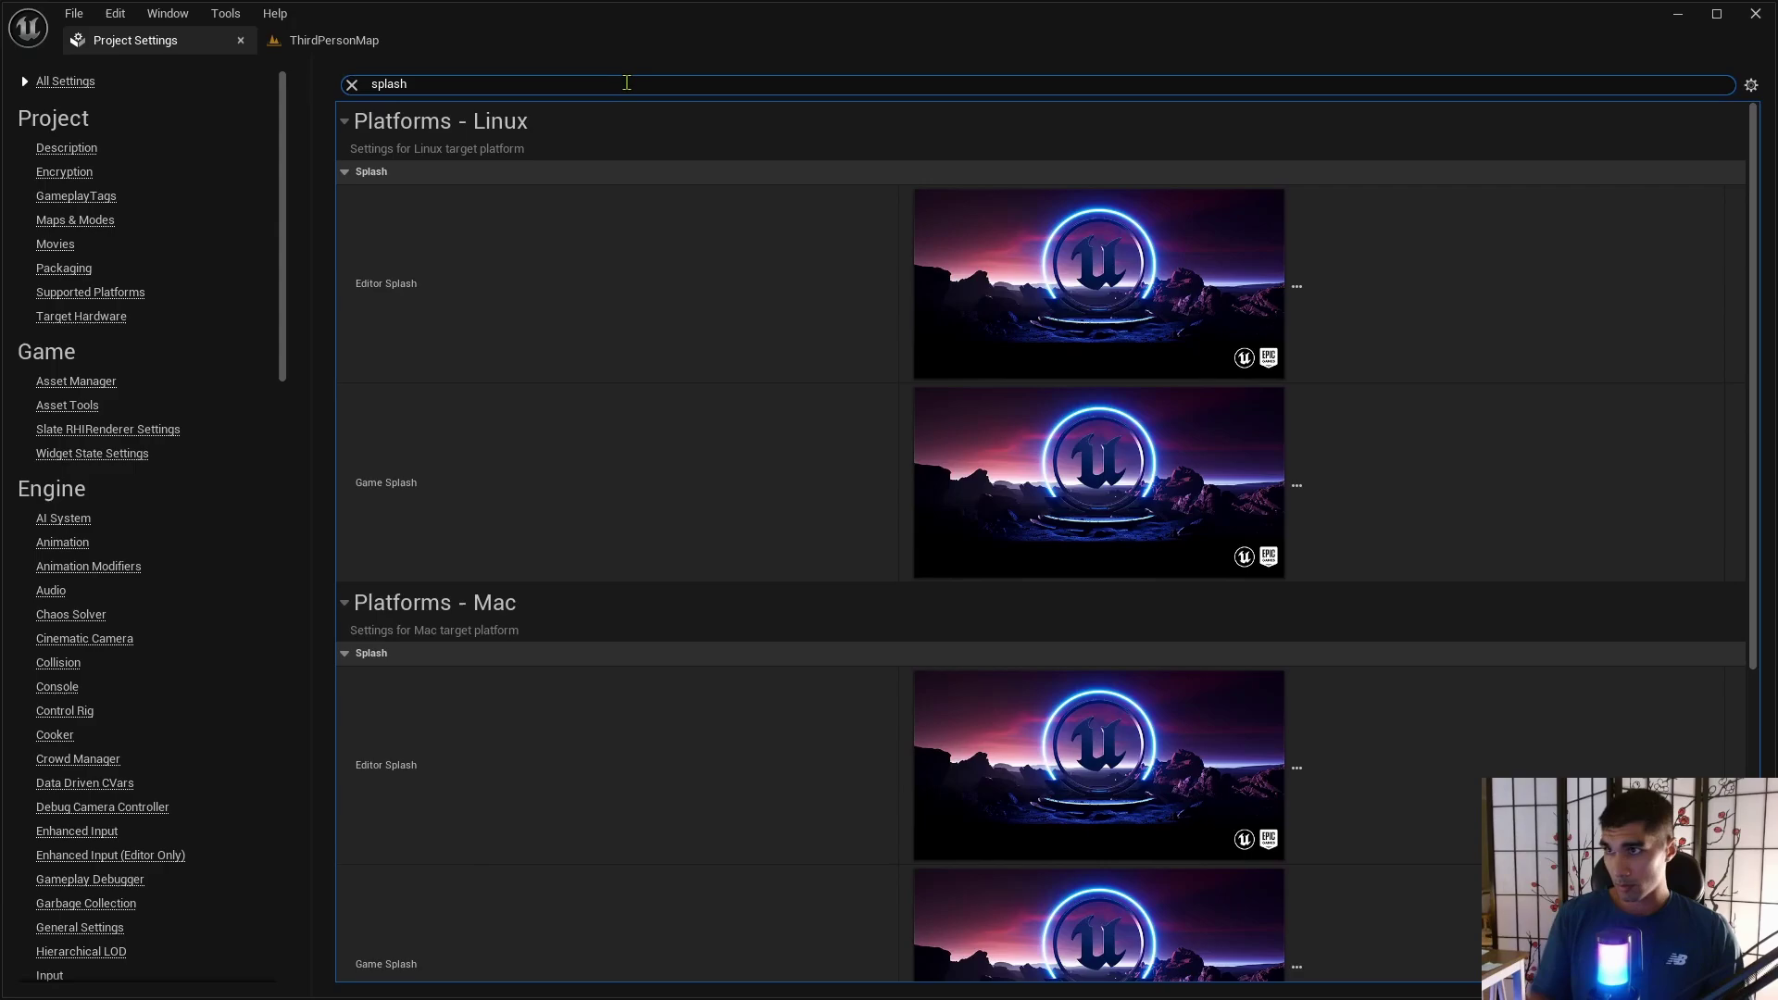
pyautogui.scroll(-6, 959, 298)
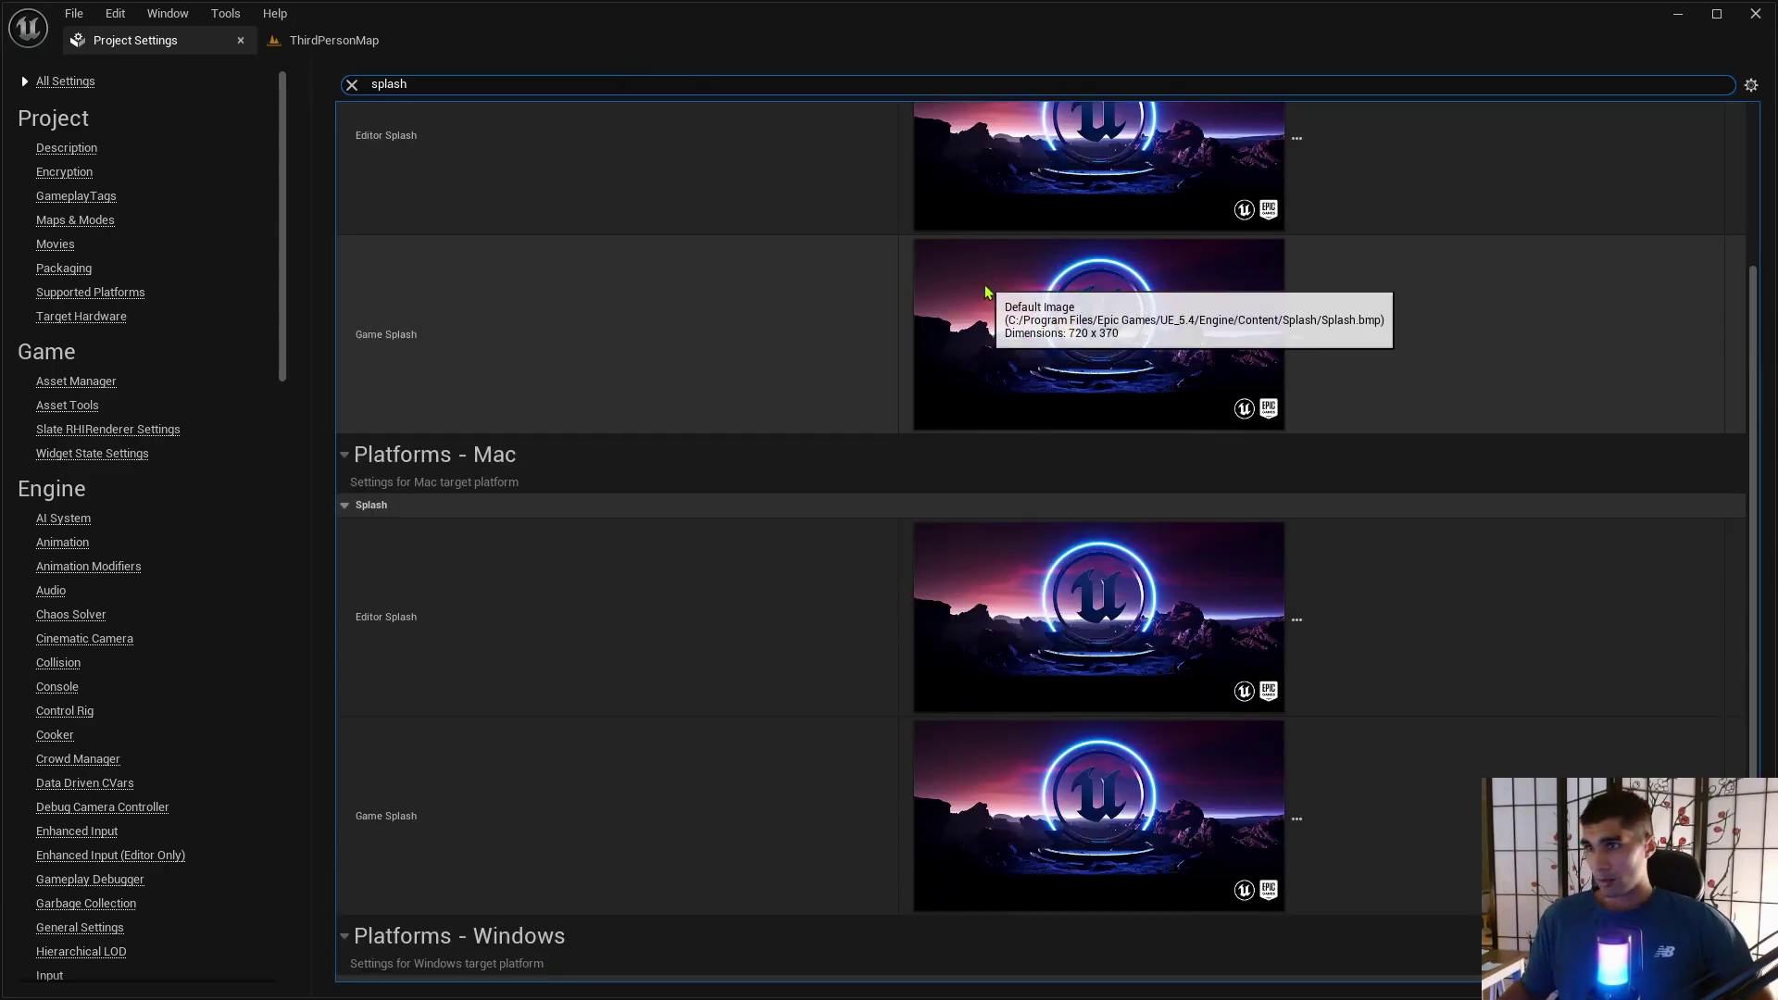
pyautogui.scroll(1, 921, 306)
pyautogui.scroll(5, 742, 420)
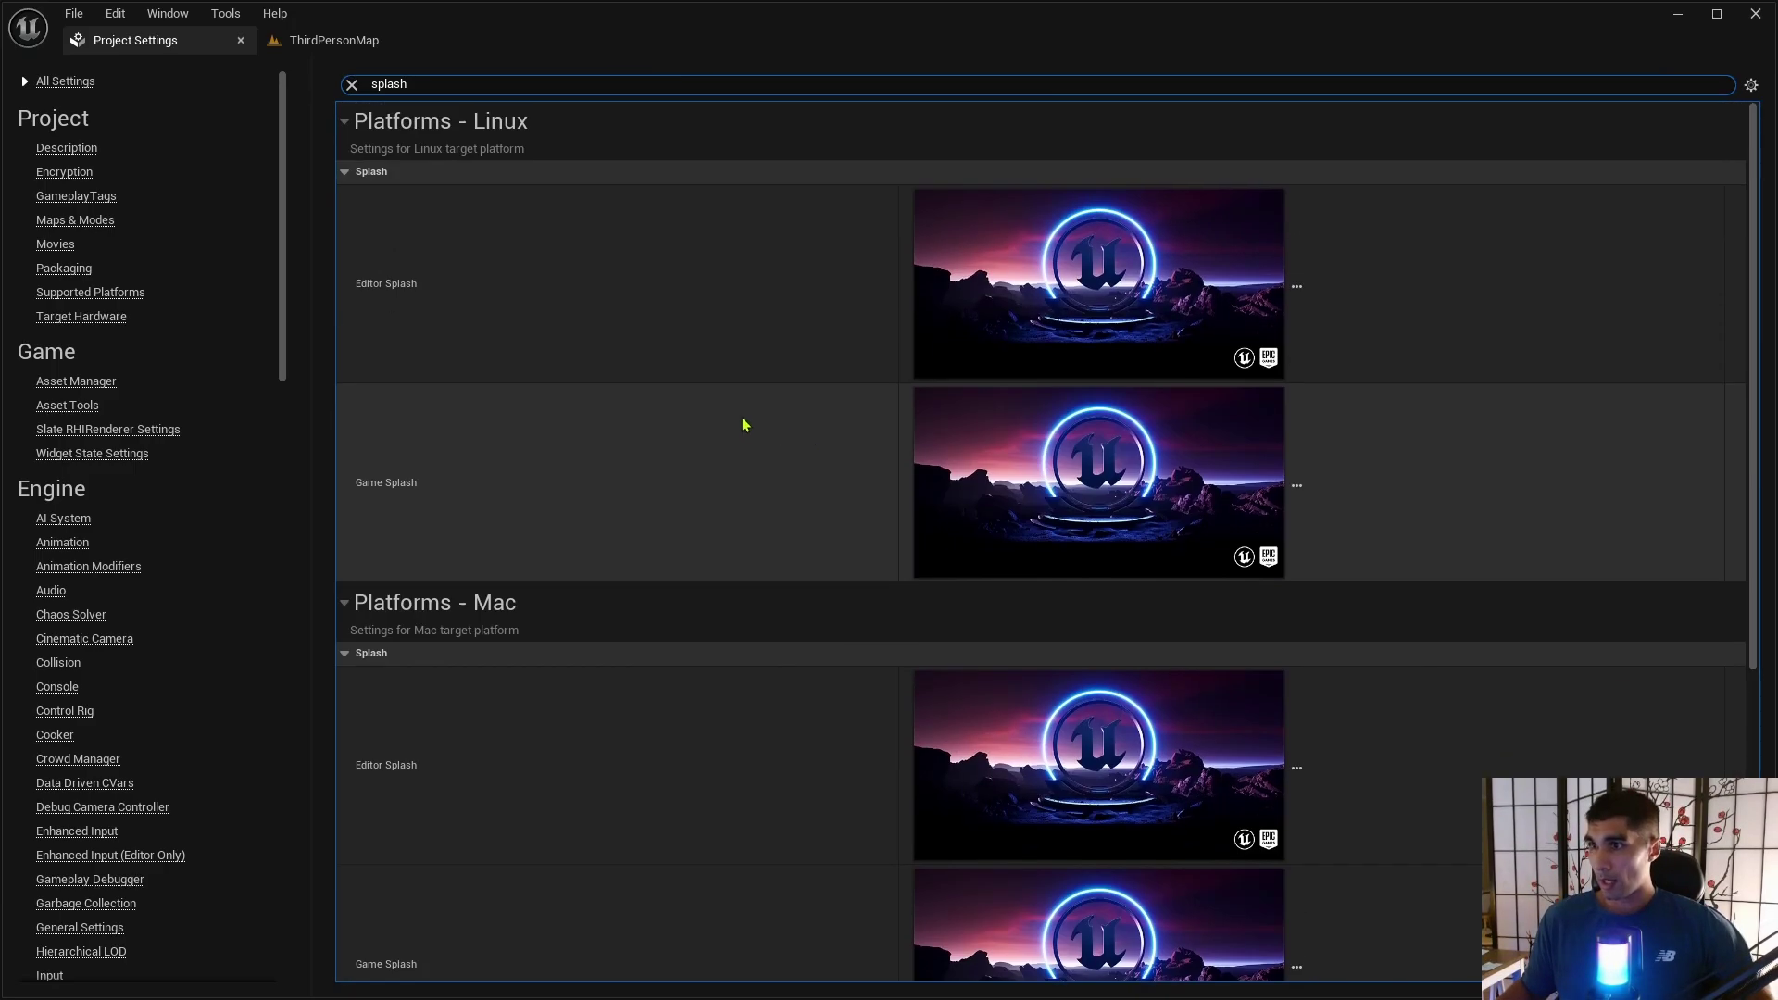
pyautogui.scroll(-5, 790, 624)
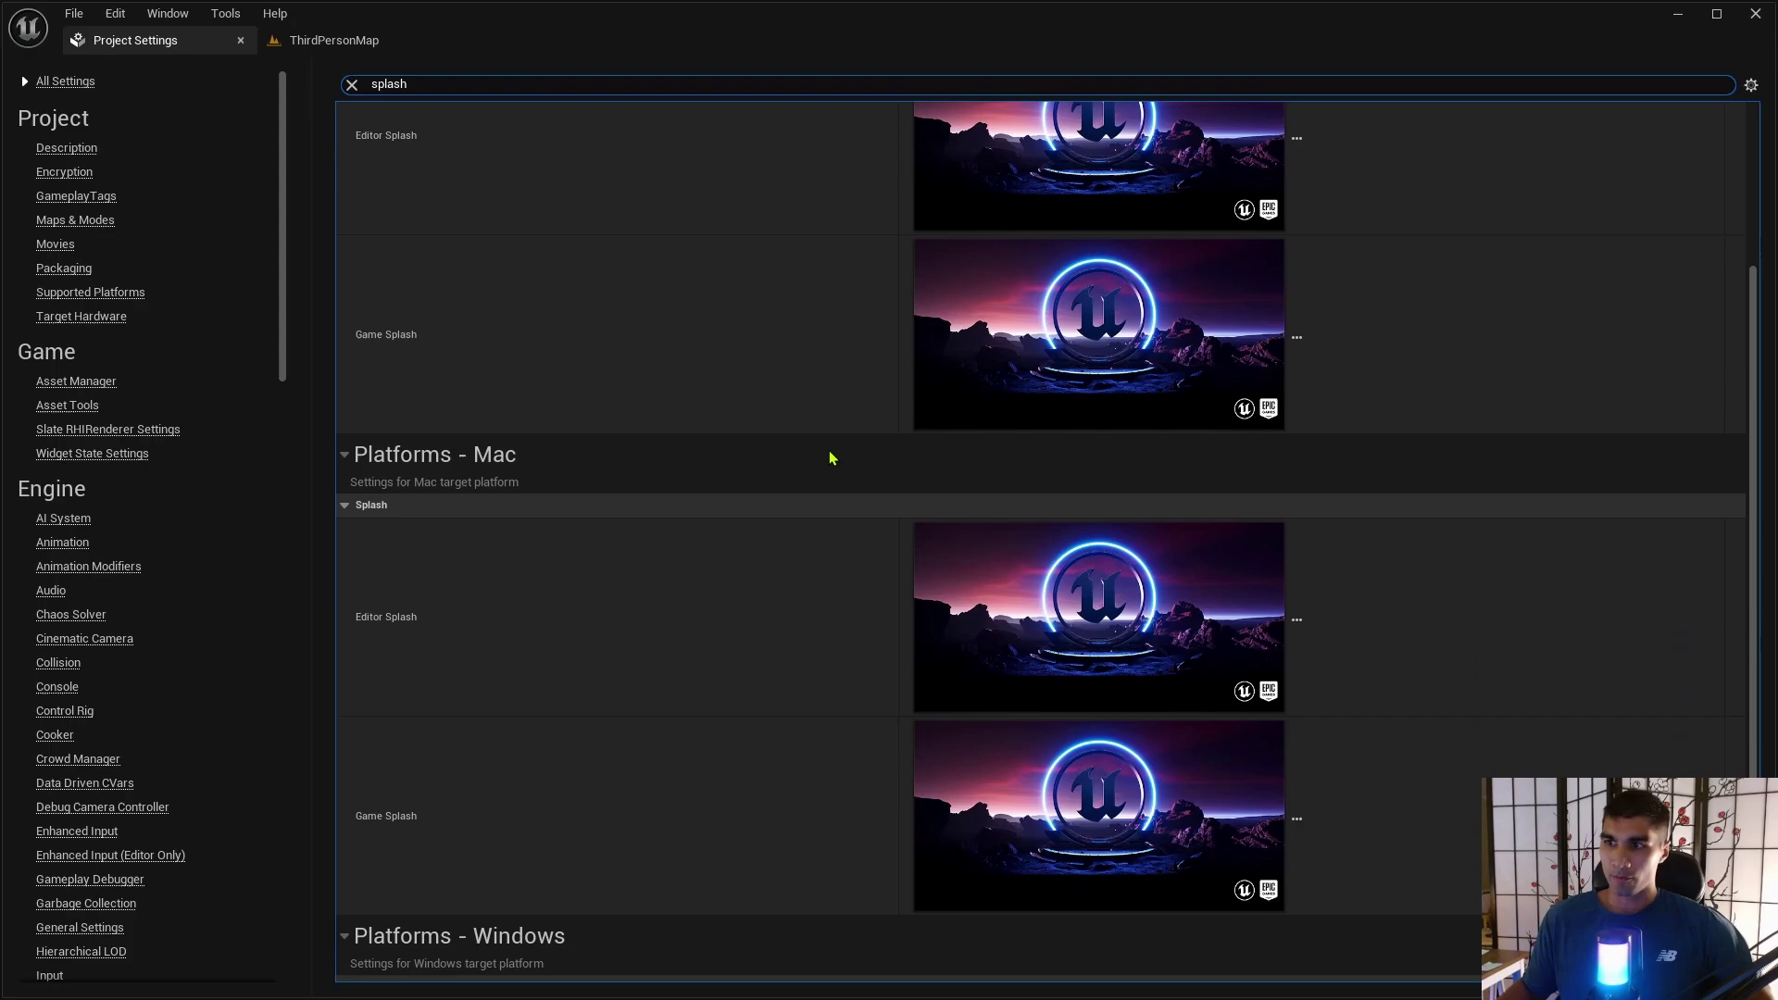
pyautogui.scroll(-1, 1167, 612)
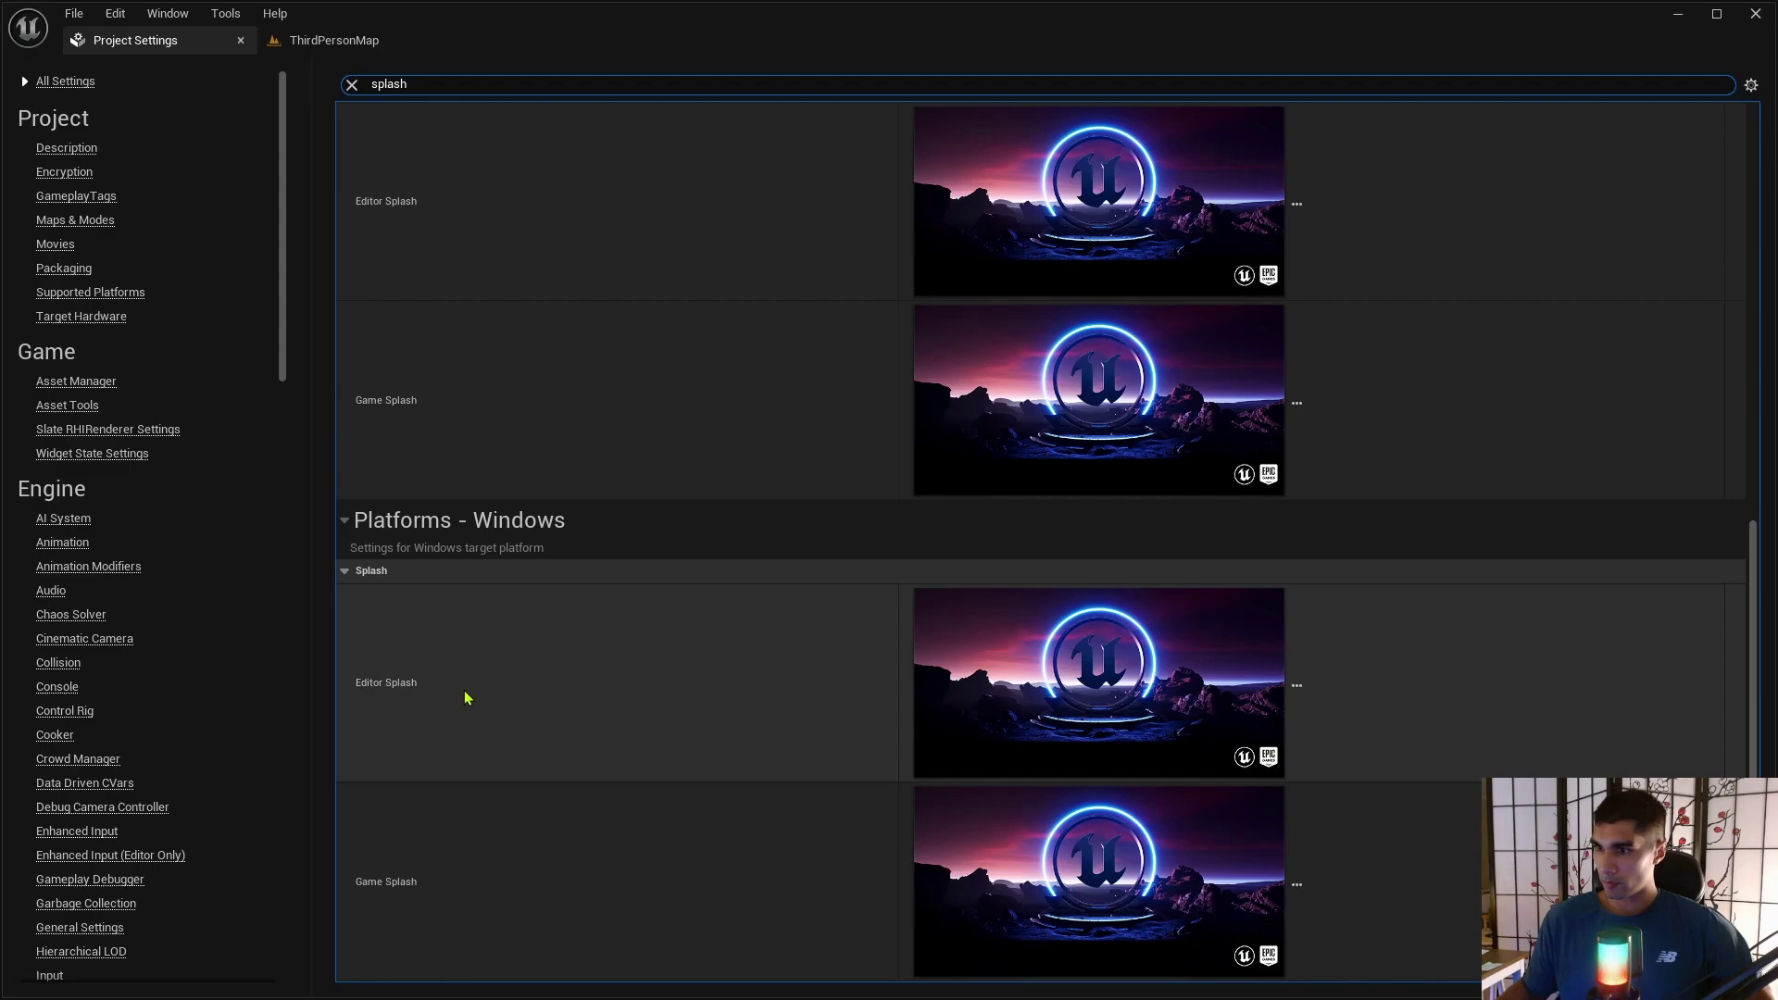
# Set the Windows Editor Splash to the Untitled (1) image from the Pictures folder.
pyautogui.click(1297, 685)
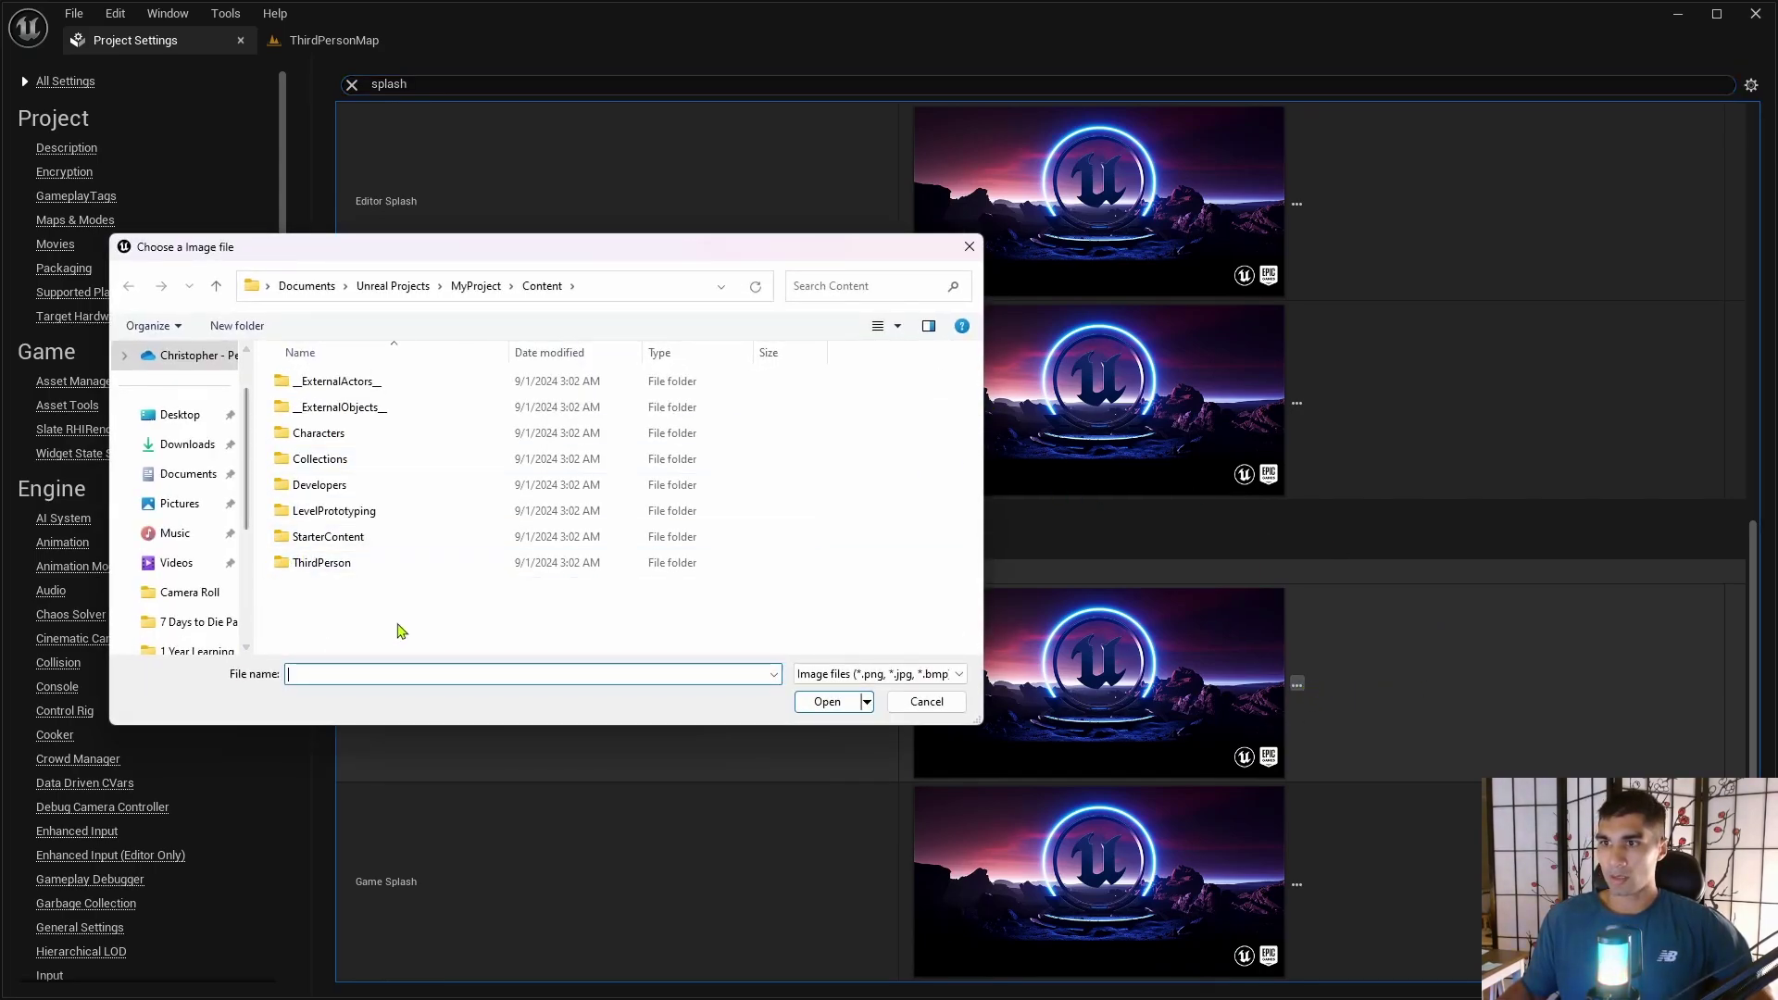
pyautogui.click(170, 507)
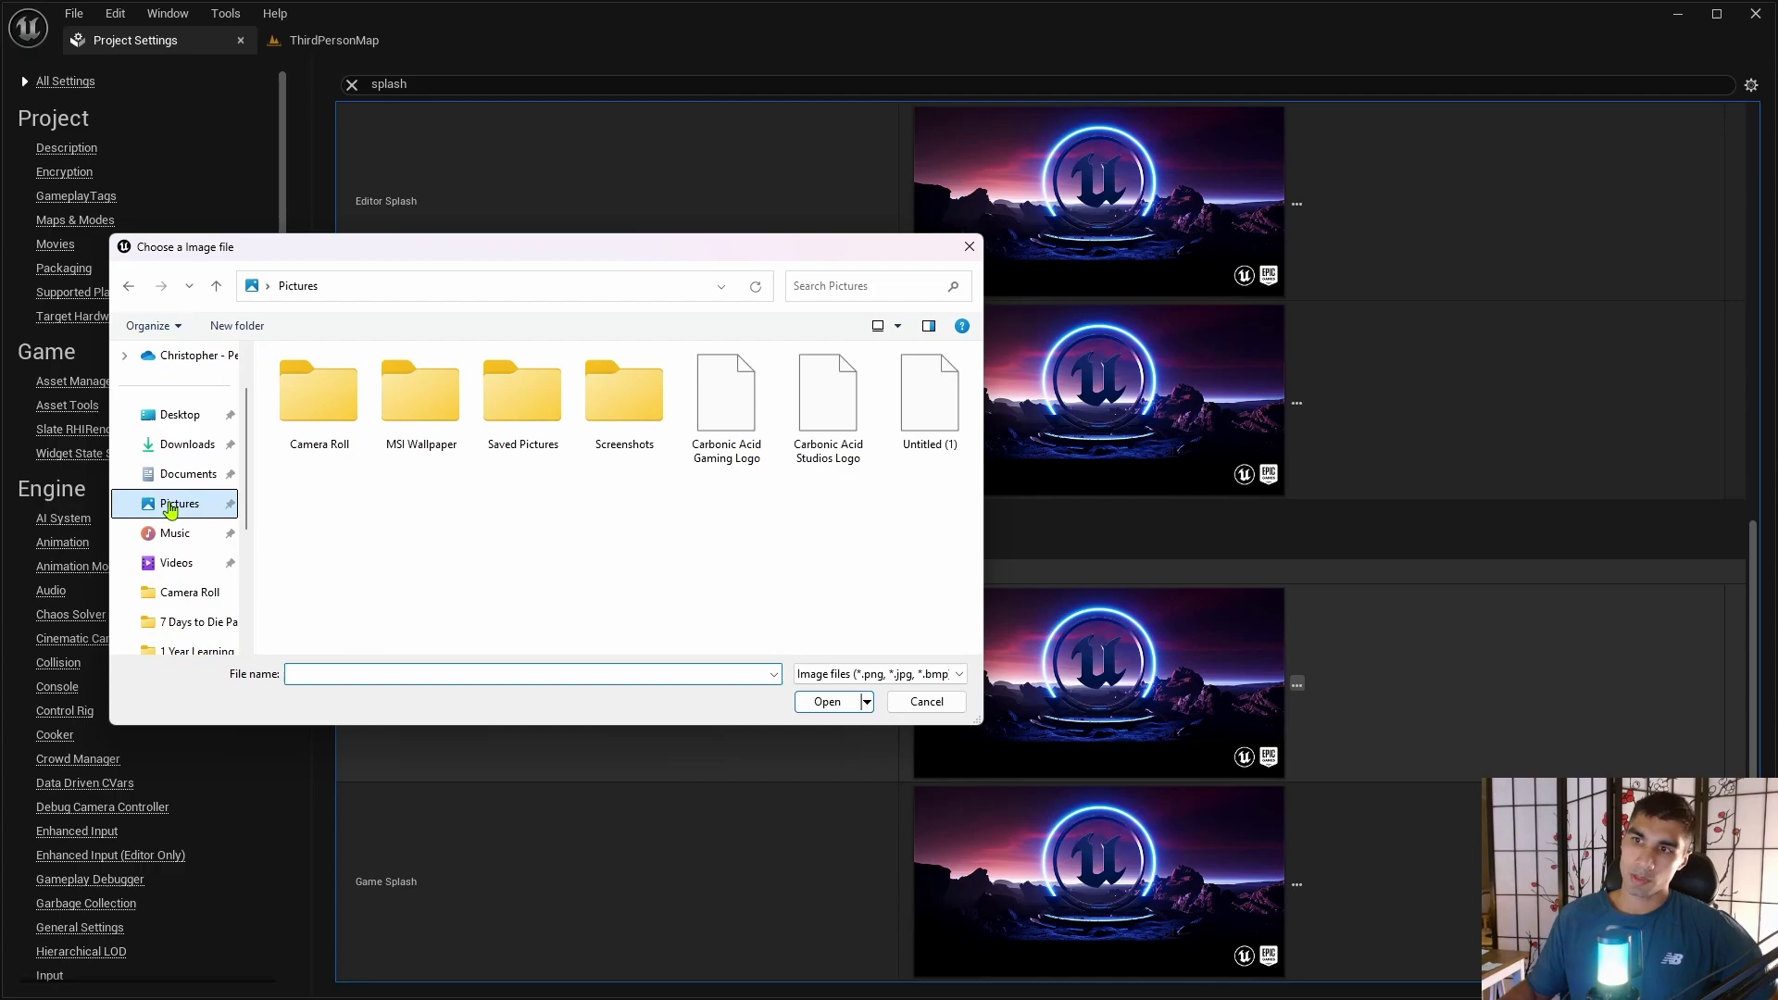
pyautogui.click(928, 419)
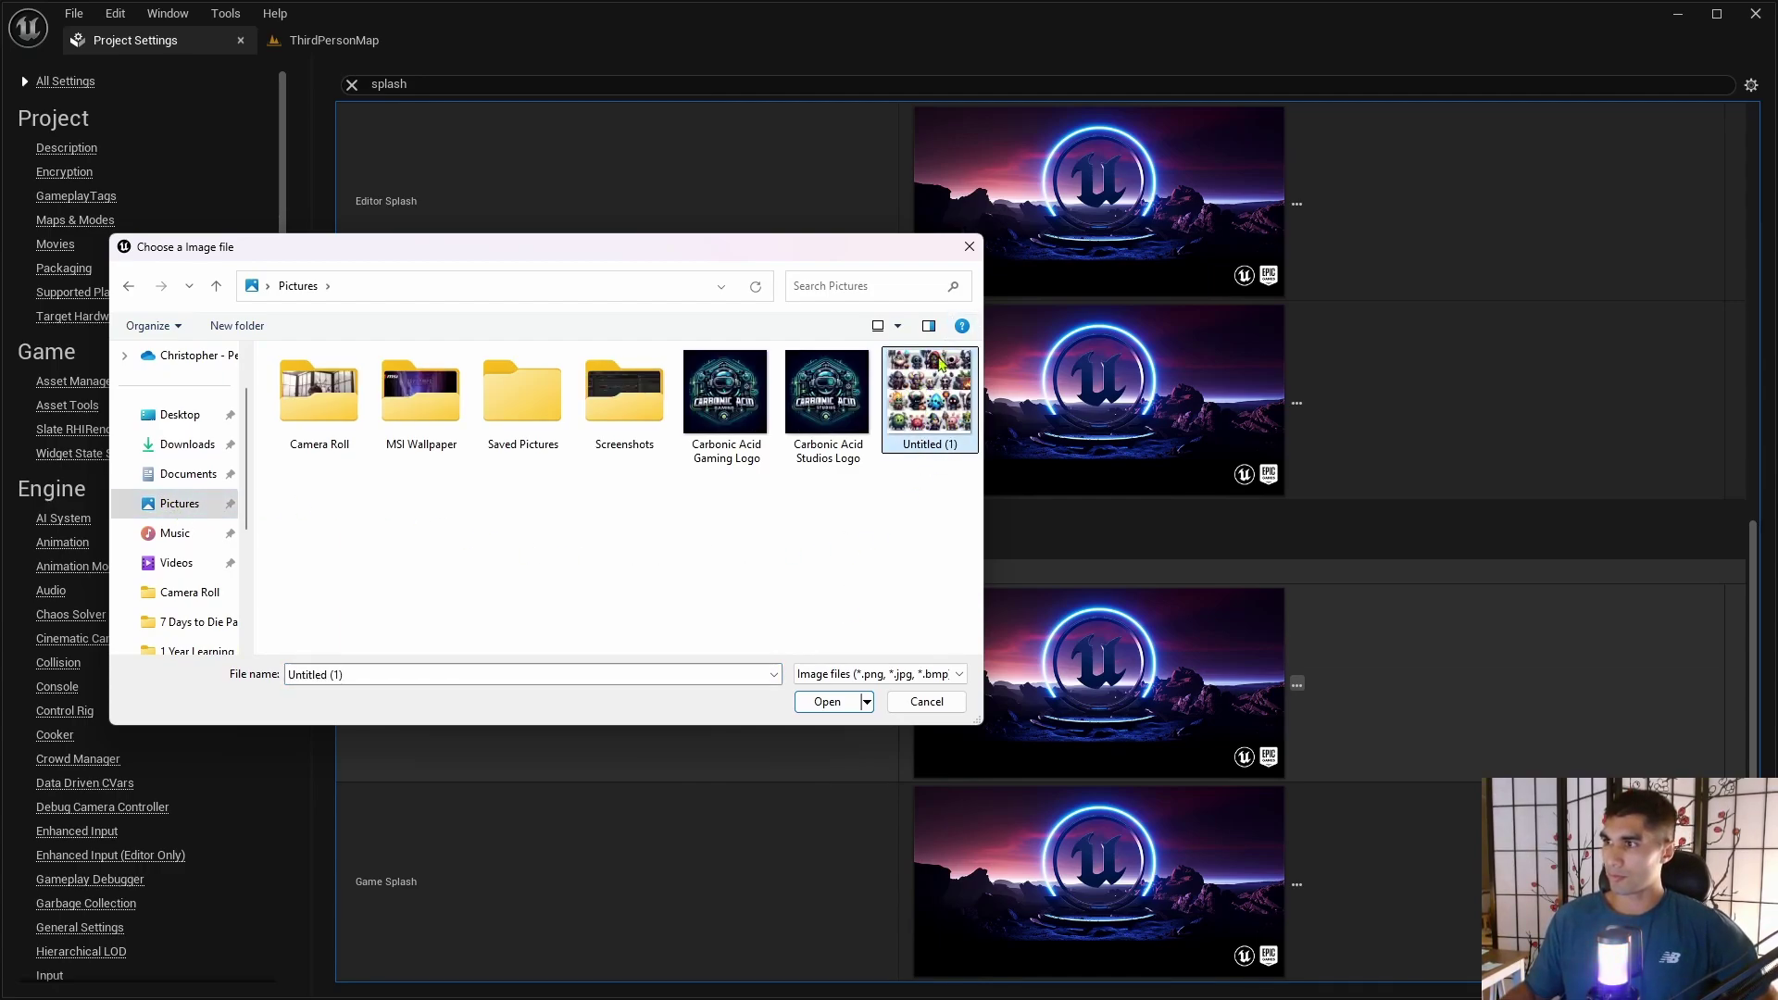
pyautogui.click(826, 703)
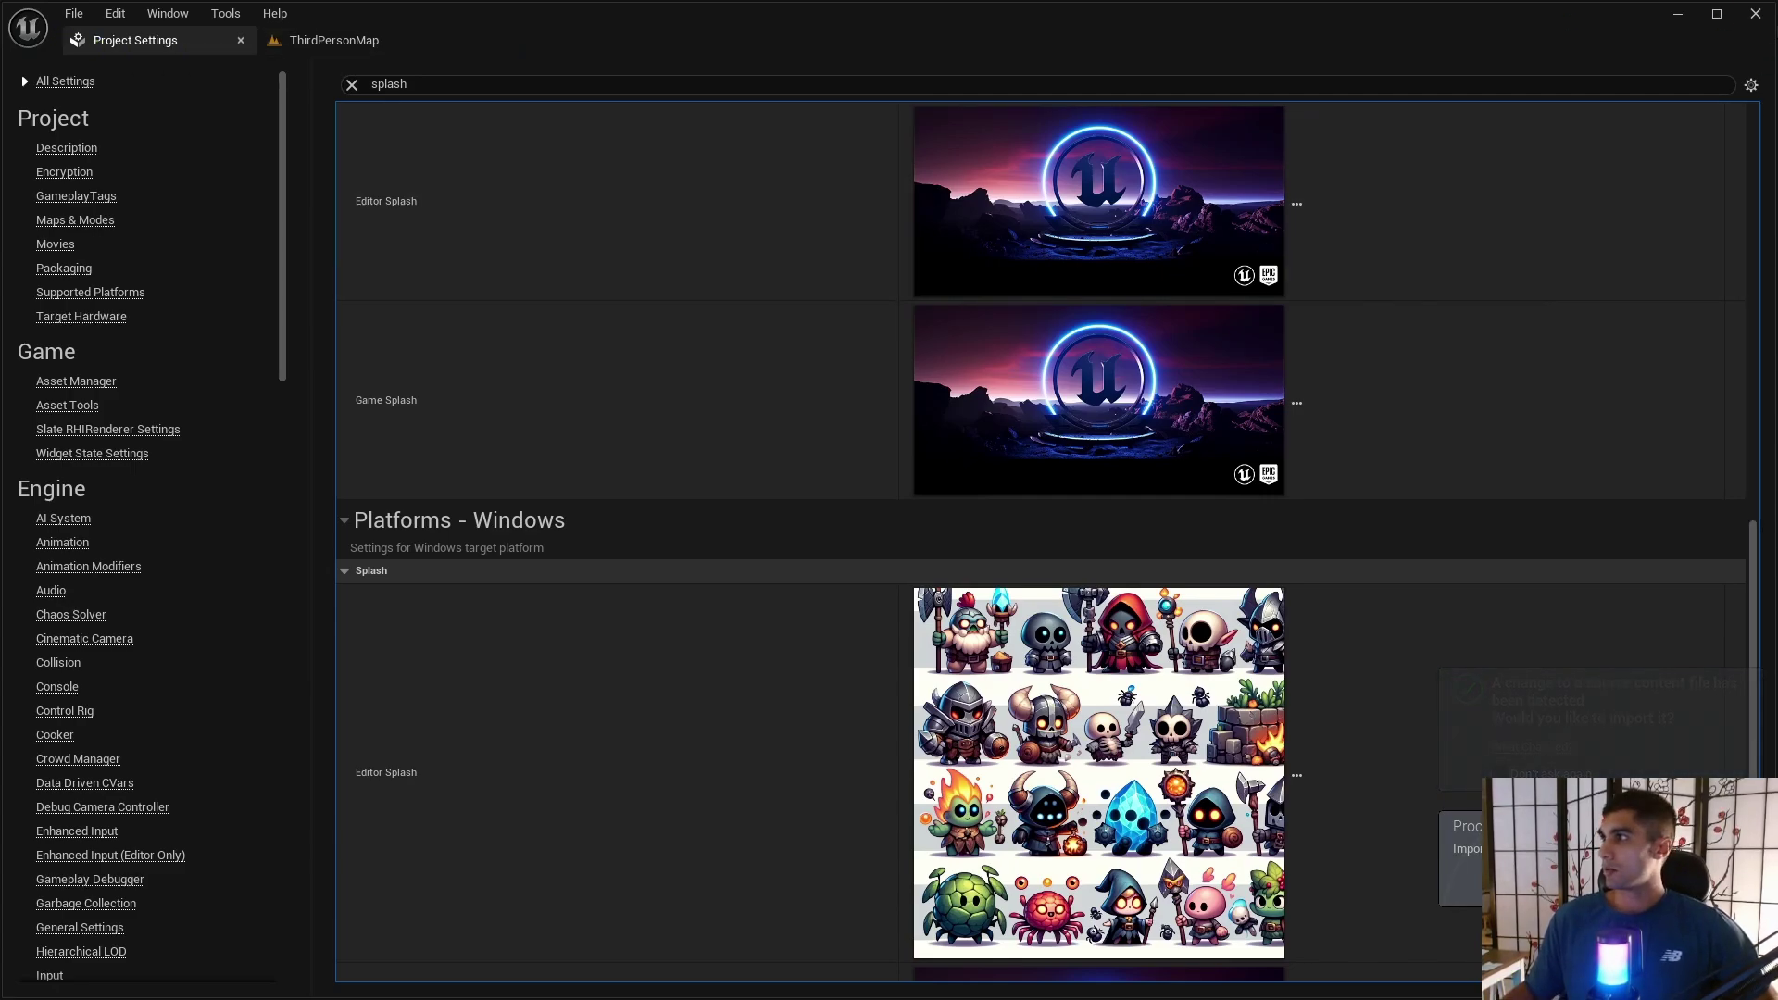
# Close the editor, relaunch Unreal Engine, and reopen MyProject from the Project Browser.
pyautogui.click(1755, 14)
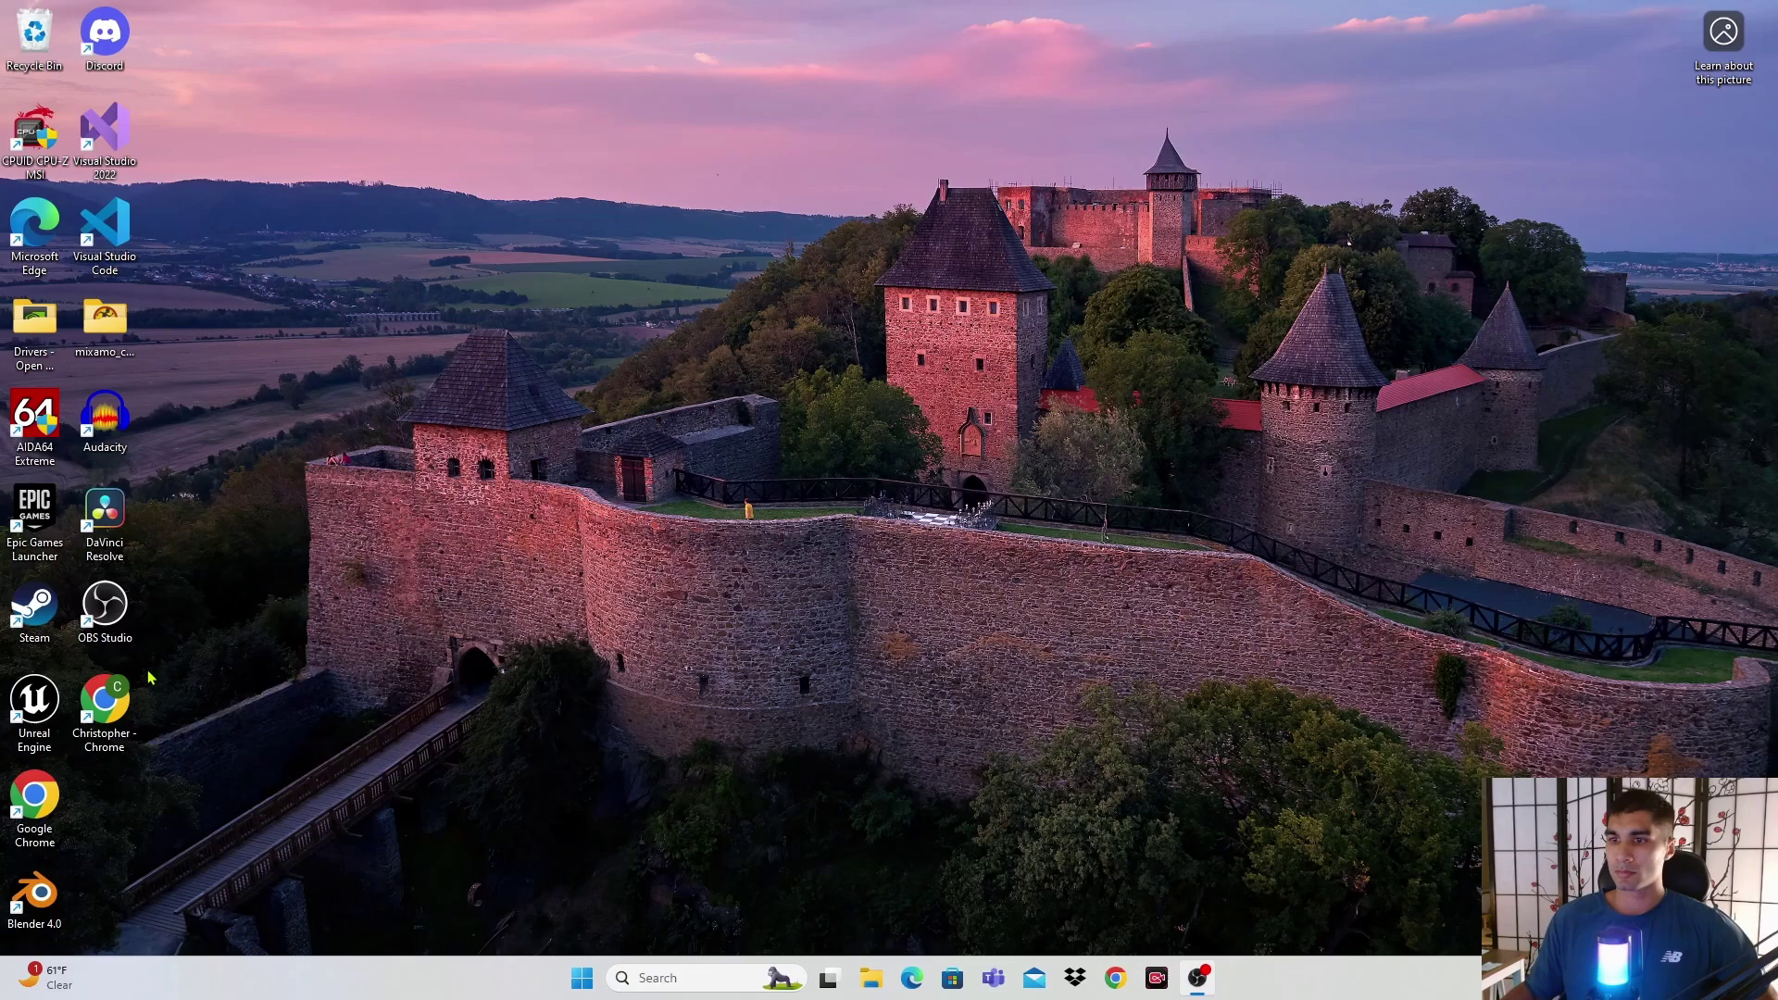
pyautogui.doubleClick(34, 704)
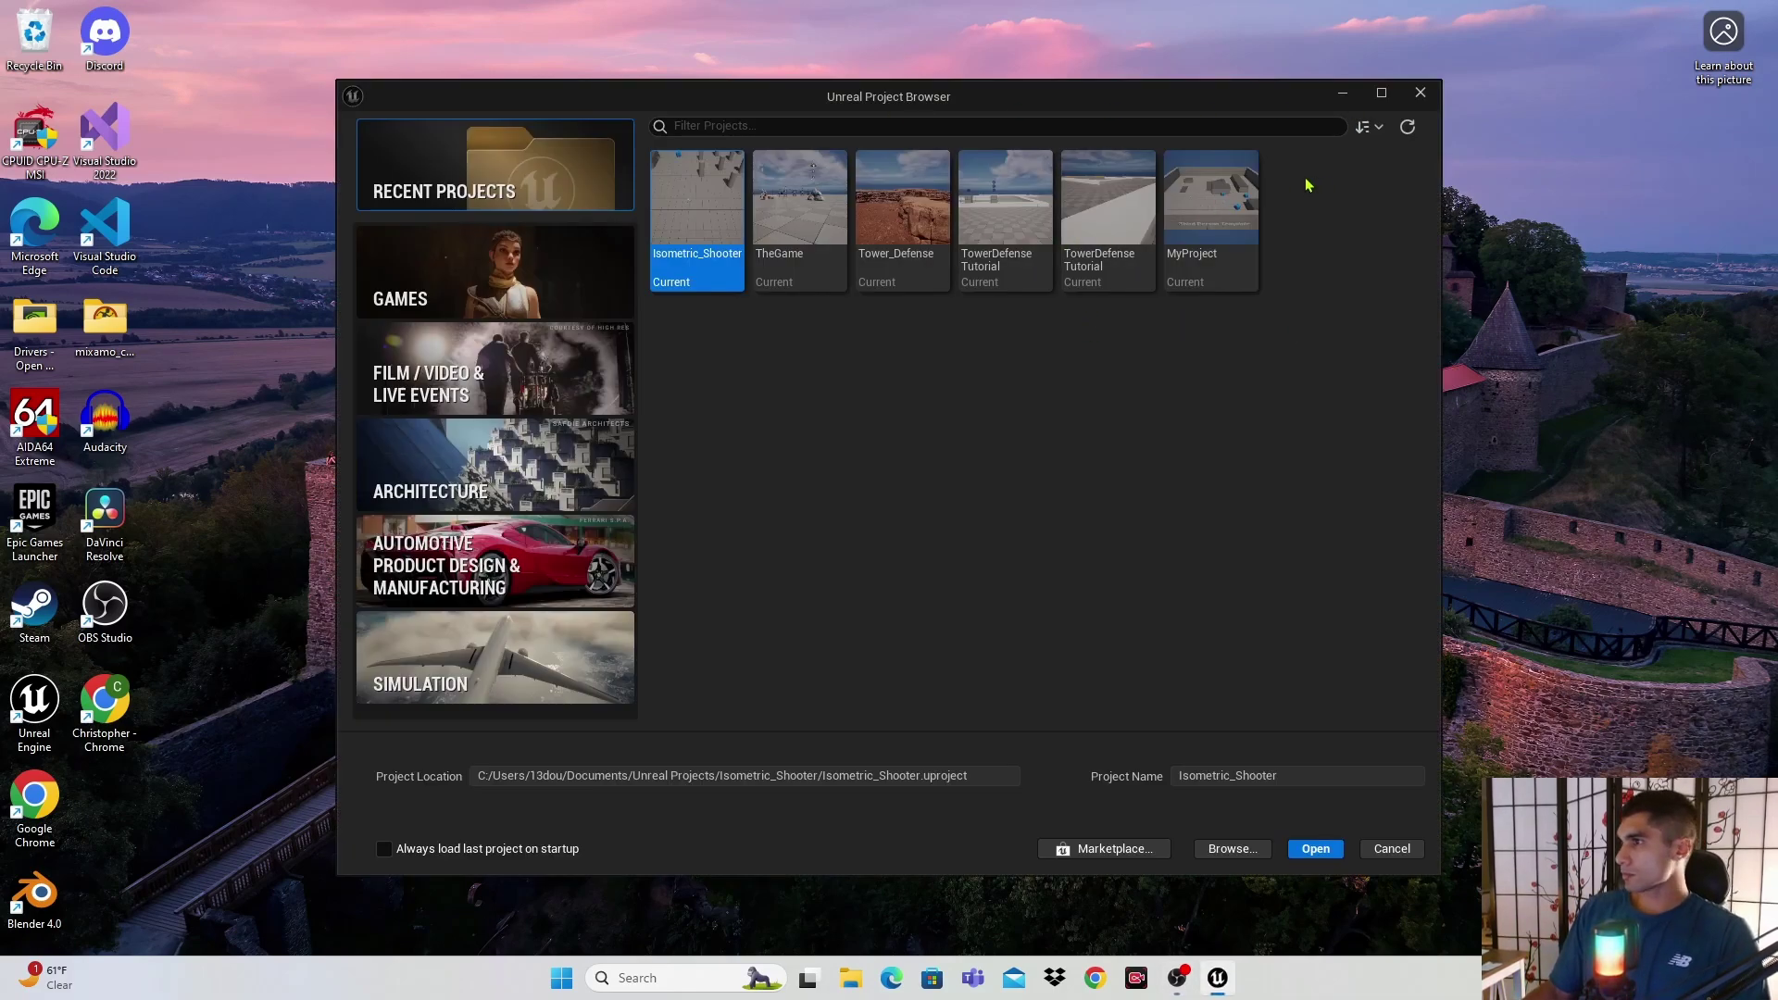
pyautogui.click(1237, 236)
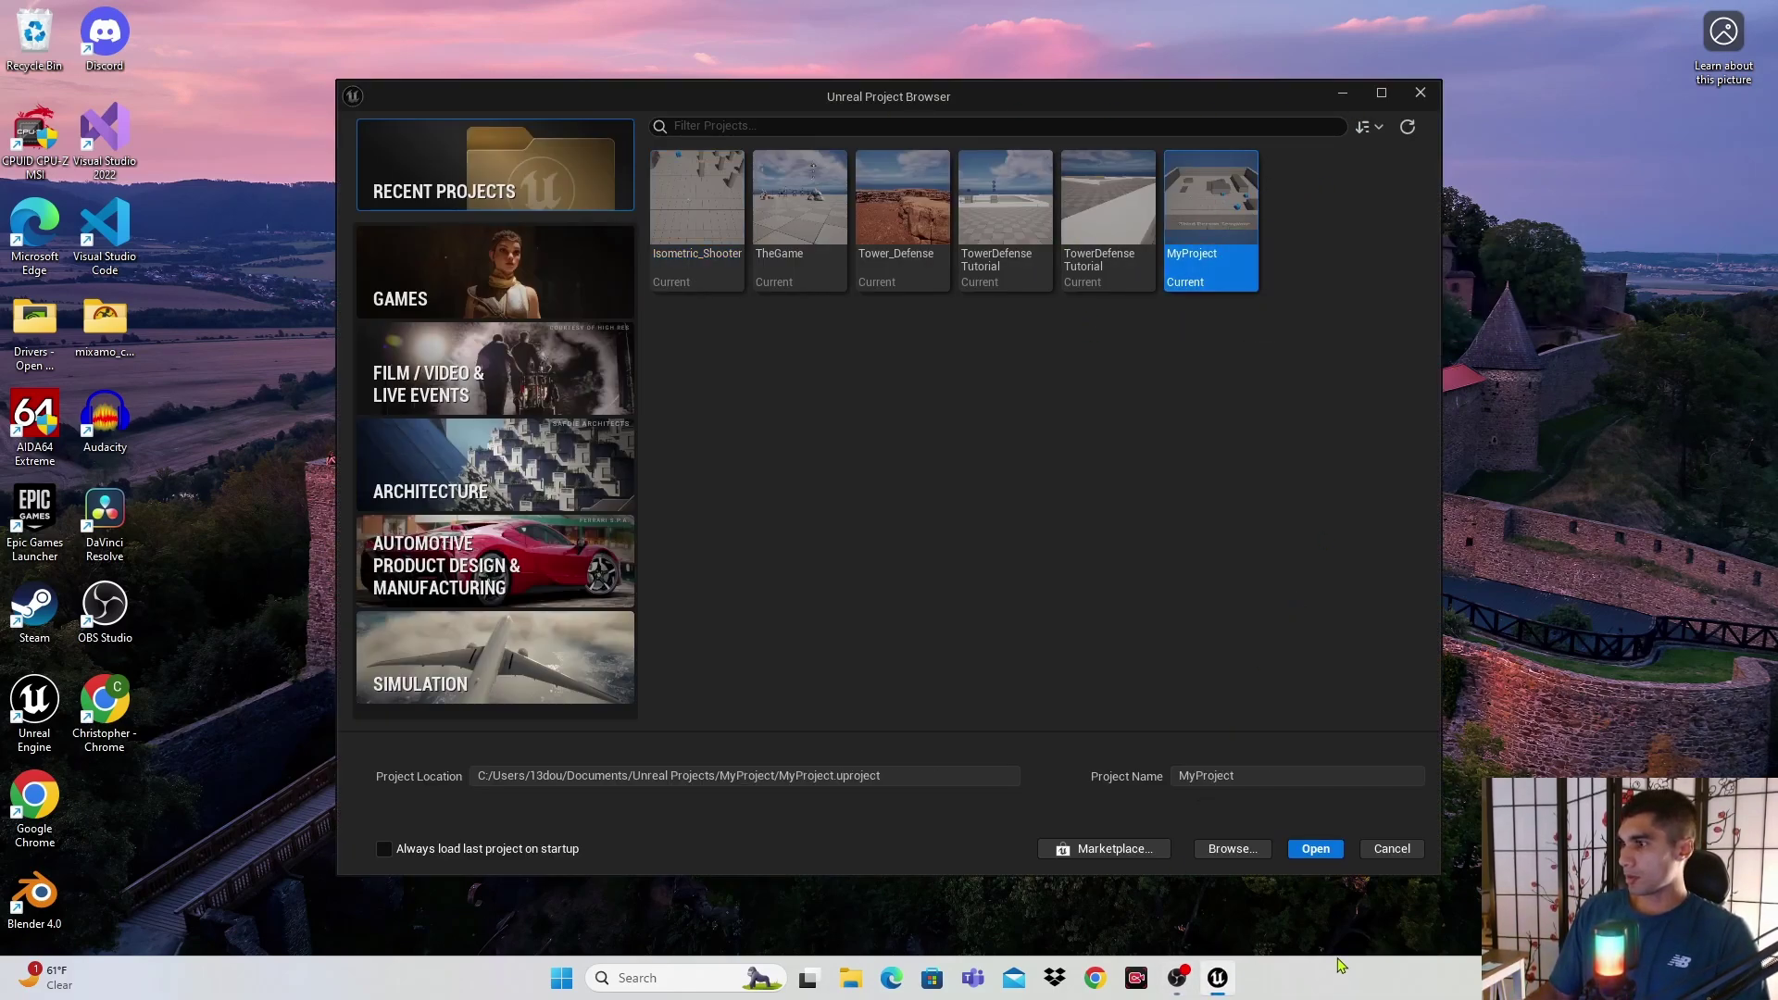
pyautogui.click(1316, 849)
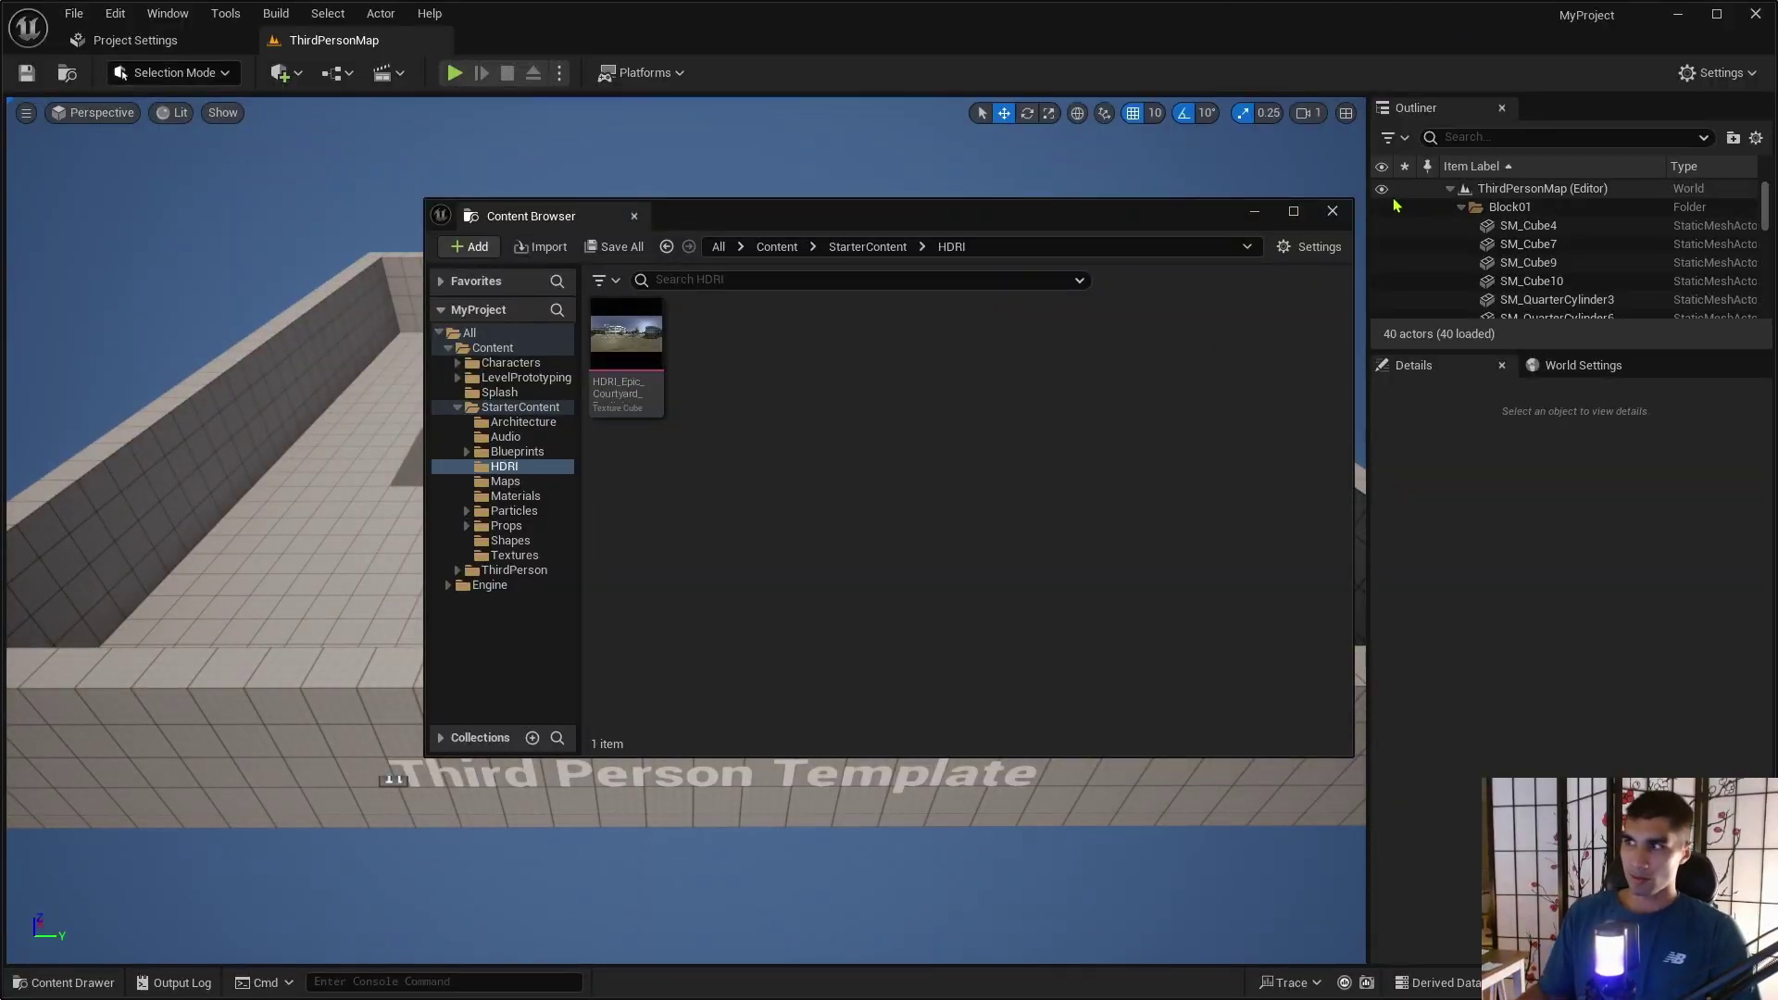
# Close the floating Content Browser and fly the viewport toward the Teleport doorway and back.
pyautogui.click(1332, 212)
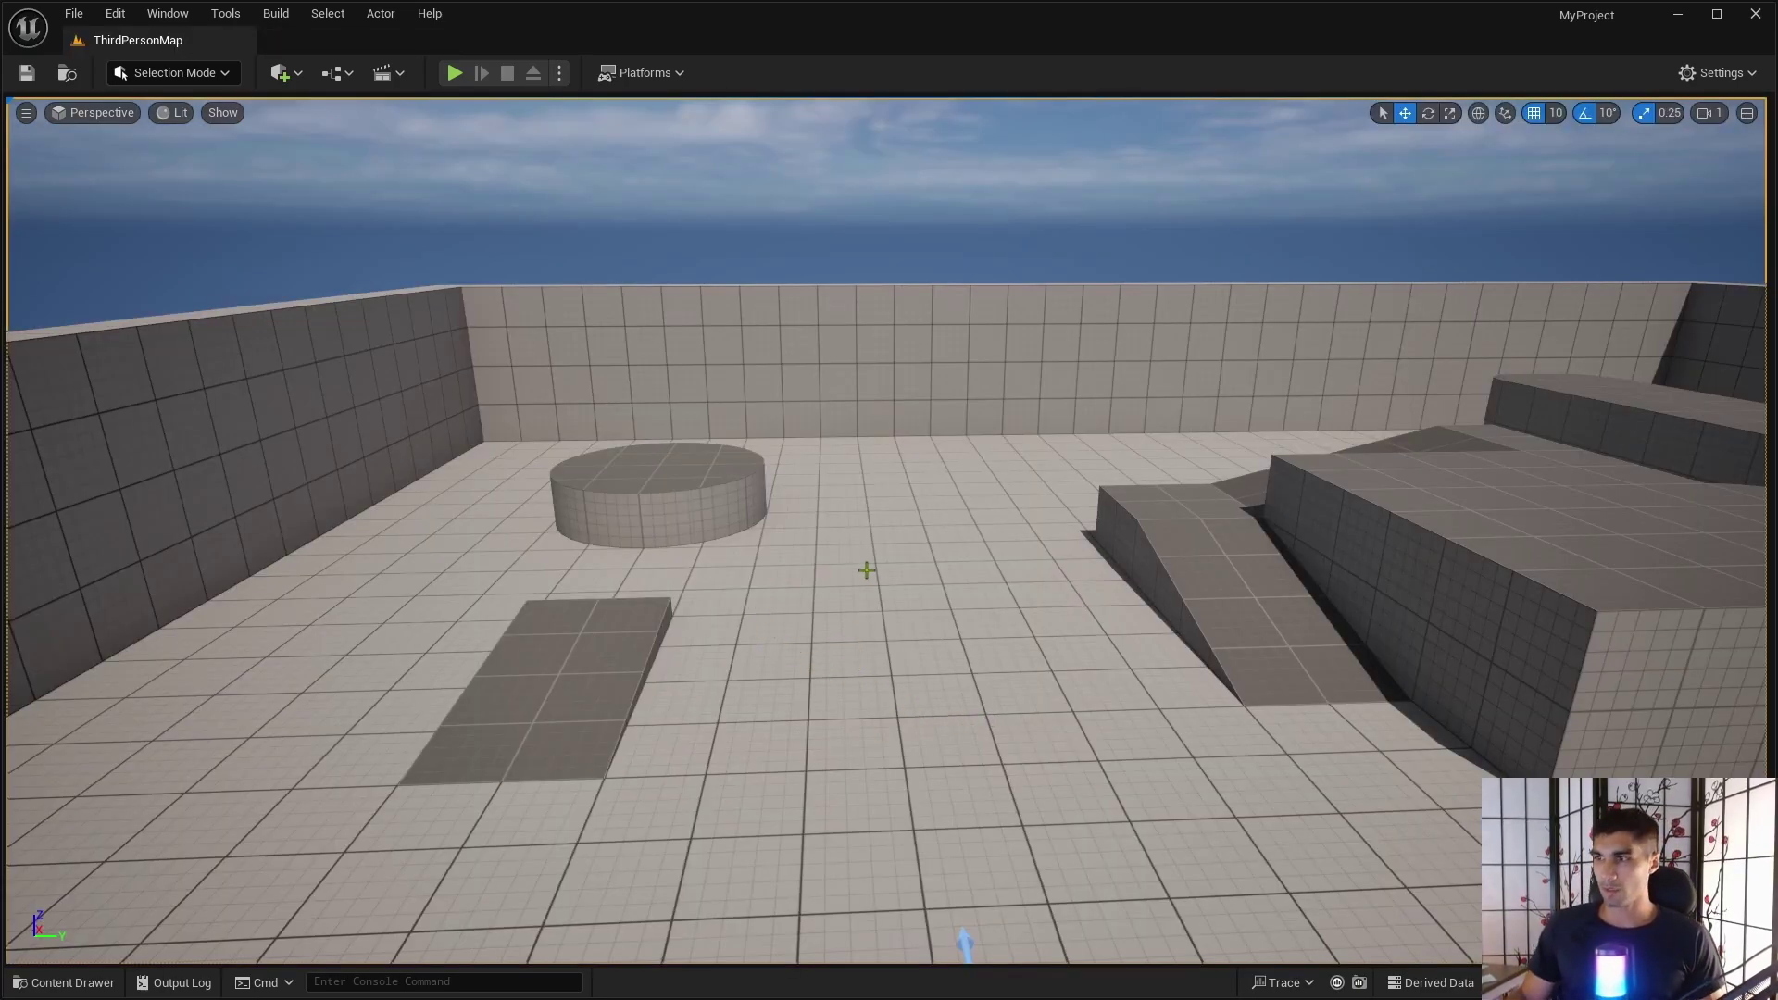
pyautogui.moveTo(927, 512); pyautogui.dragTo(509, 519, button='right')
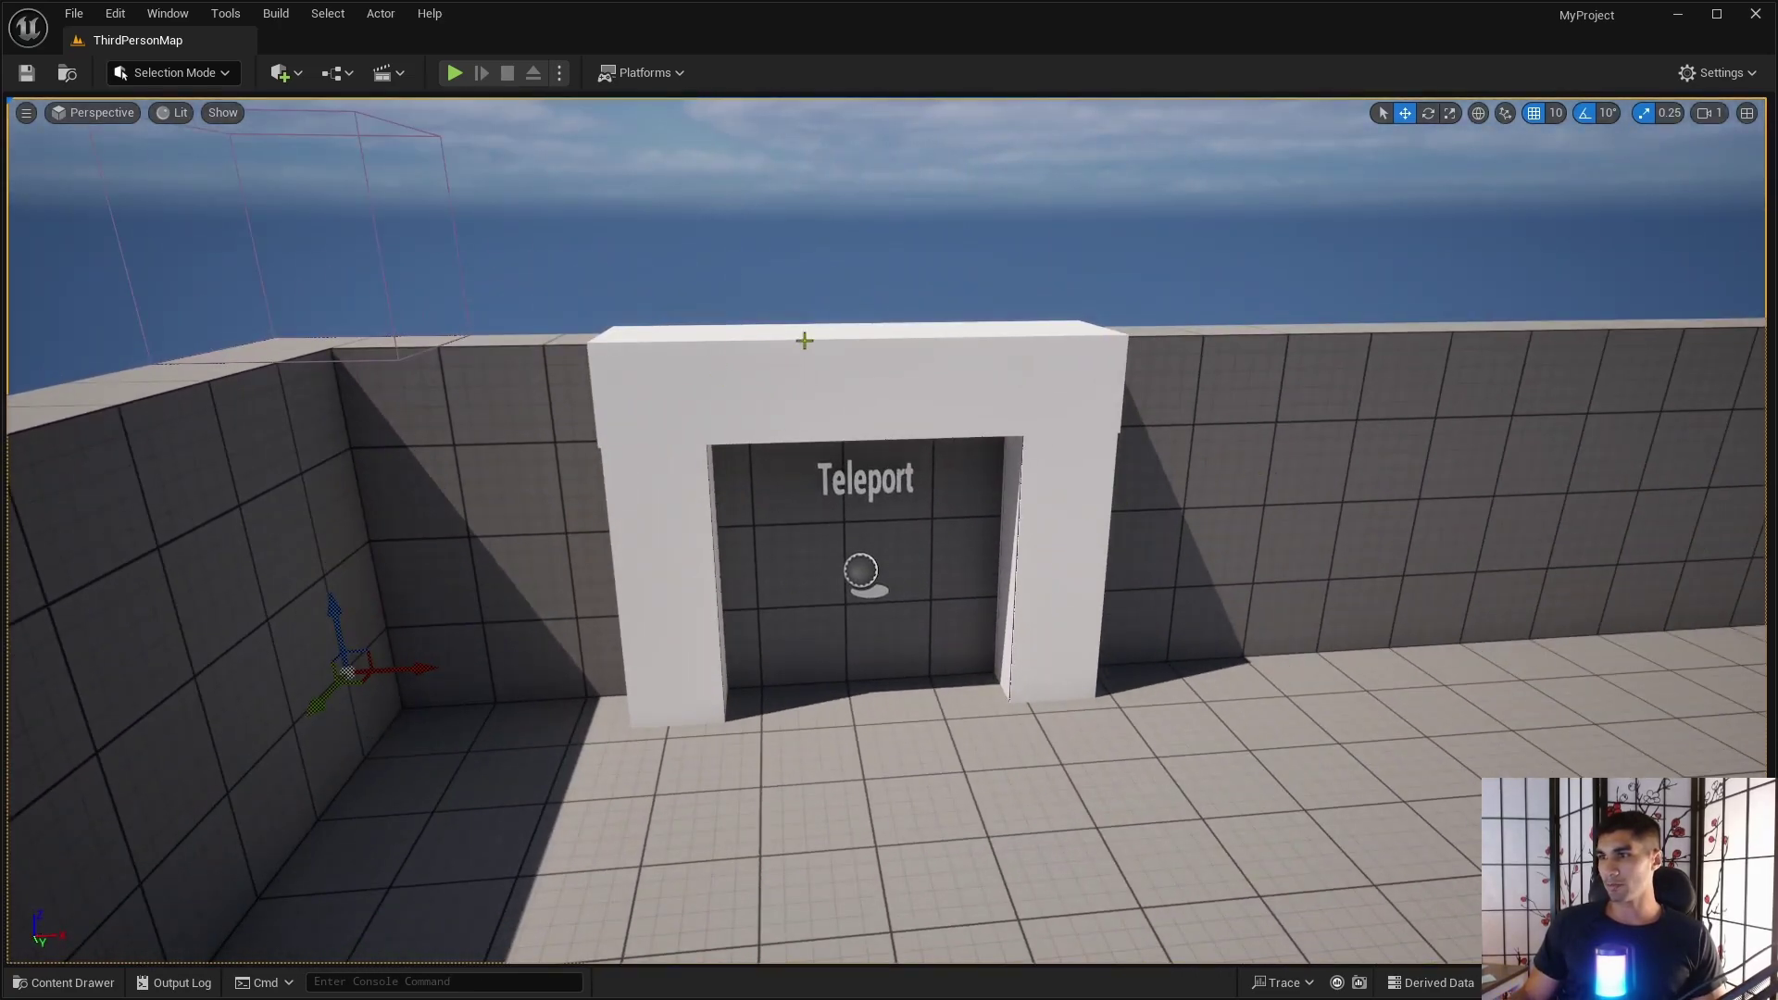
pyautogui.moveTo(934, 431); pyautogui.dragTo(1228, 533, button='right')
# Create a new UserWidget-based Widget Blueprint named WB_ in the Content folder.
pyautogui.hotkey('ctrl', 'space')
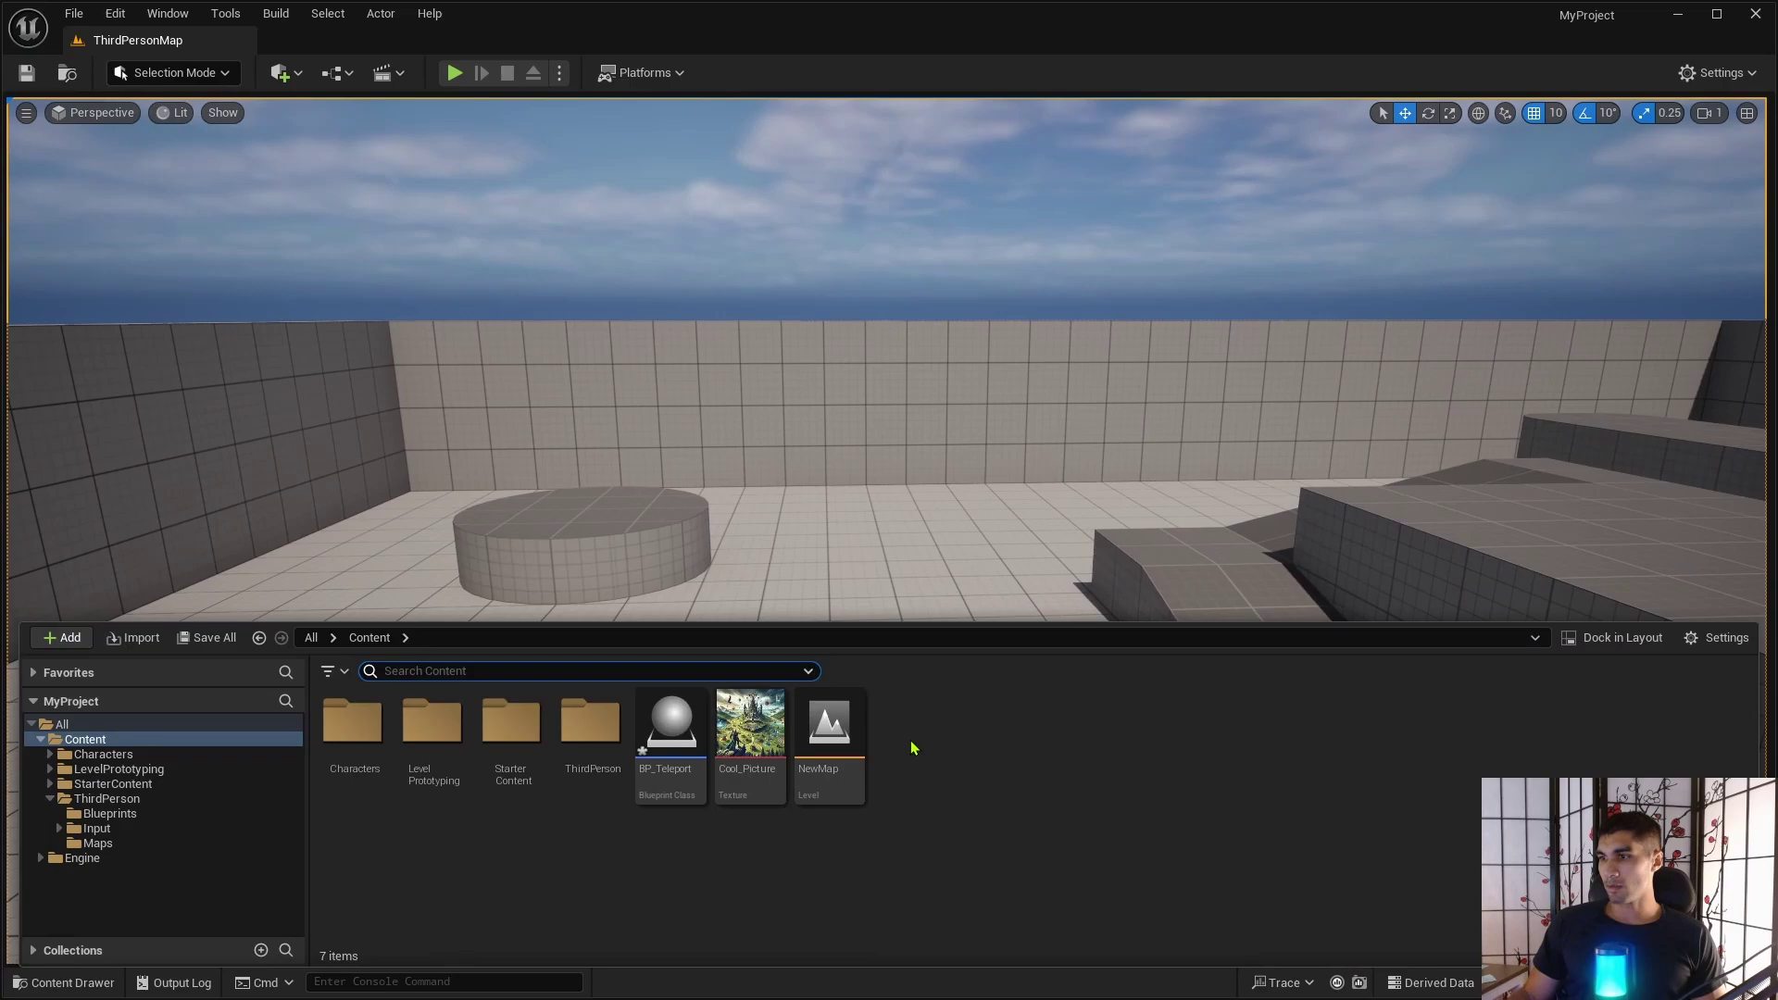
pyautogui.rightClick(913, 742)
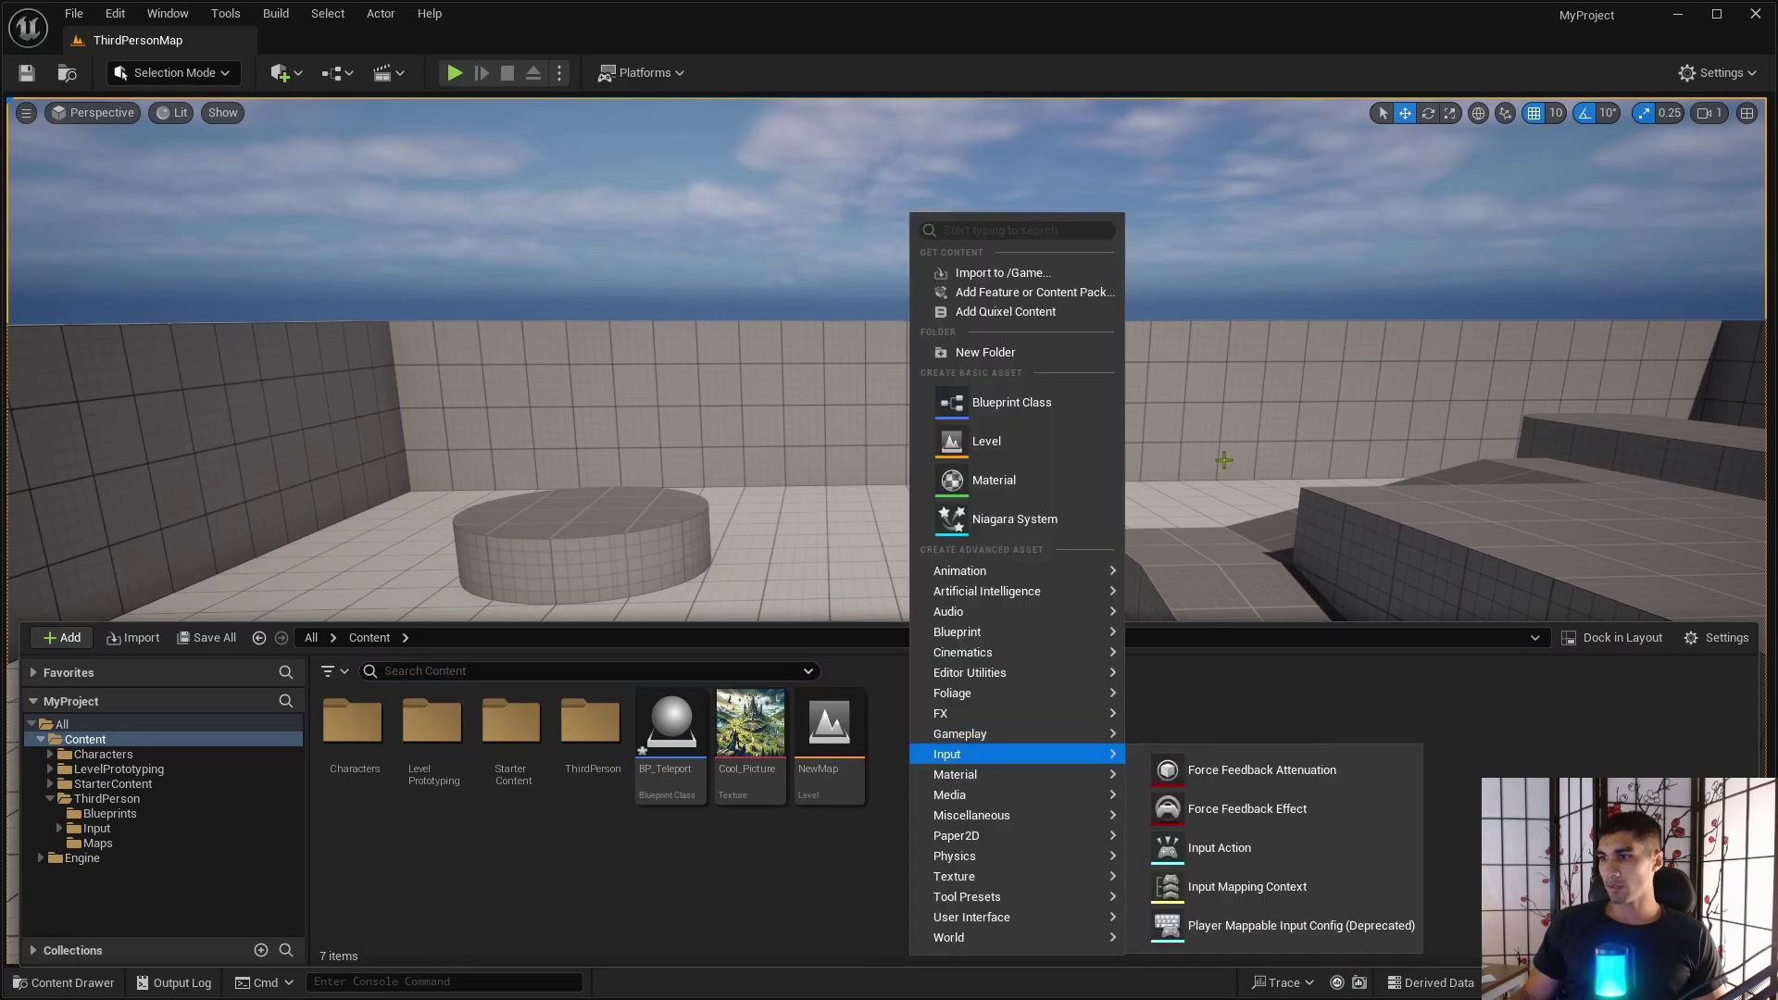
pyautogui.click(1046, 408)
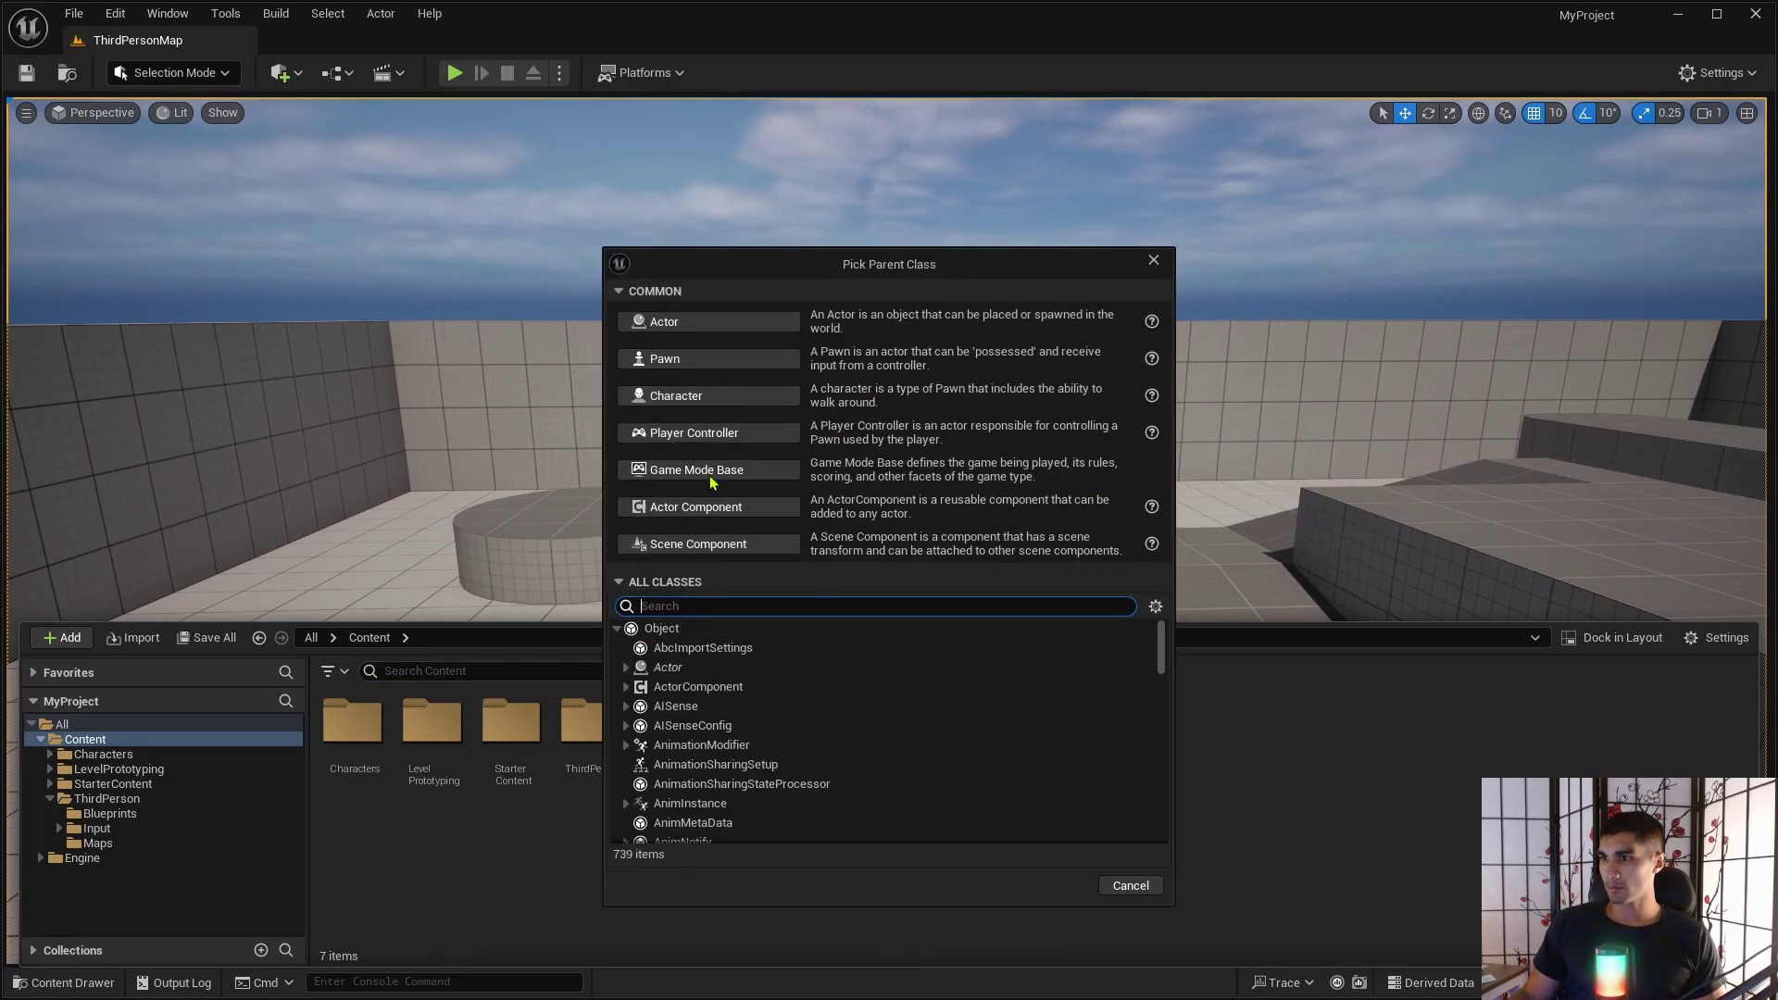
pyautogui.write('wi')
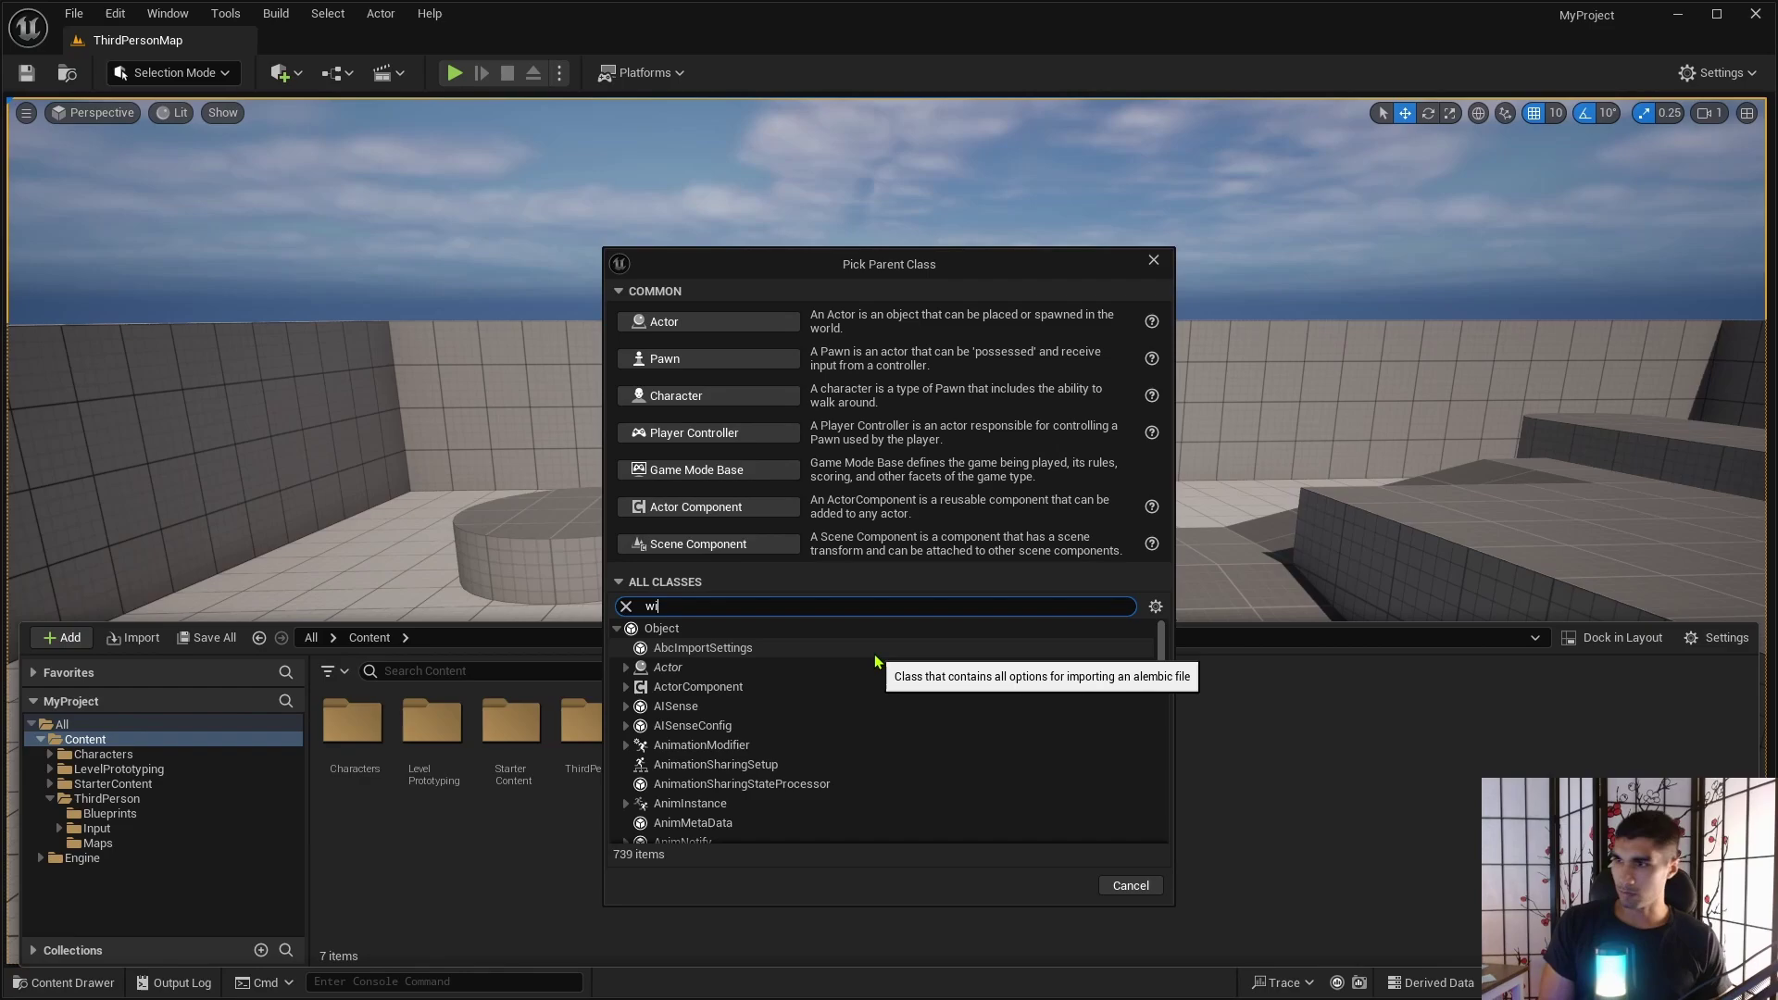
pyautogui.write('d')
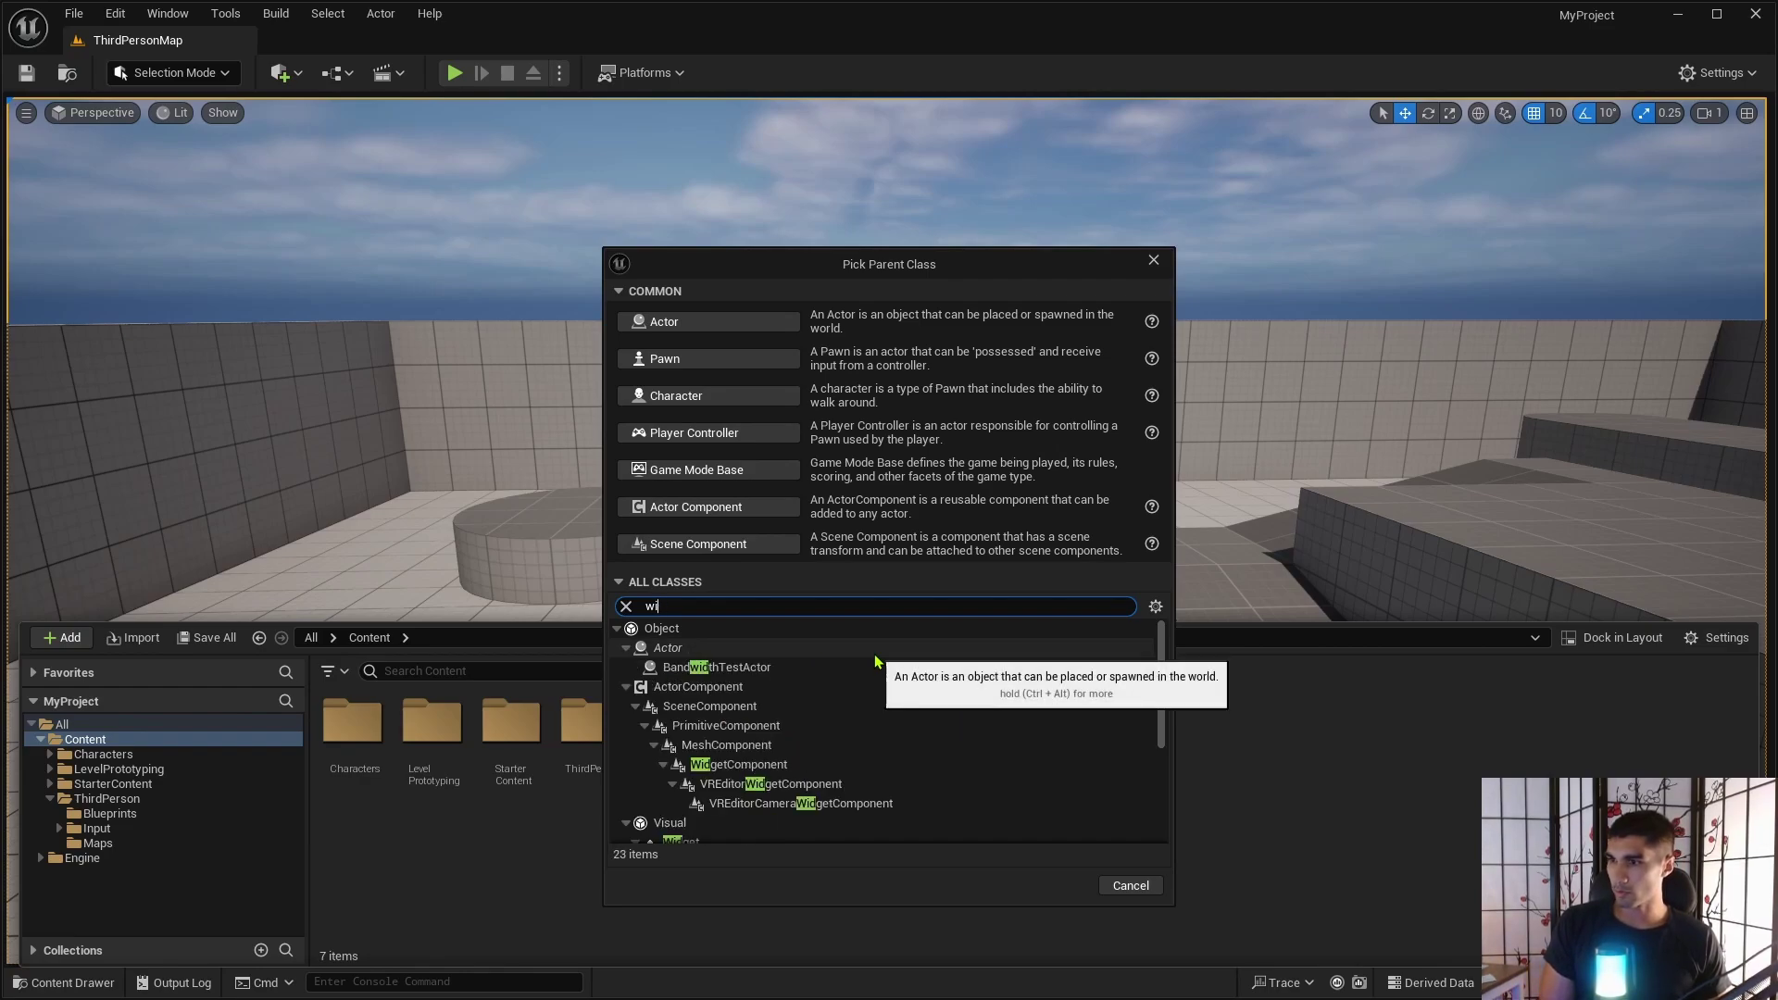
pyautogui.press('BackSpace')
pyautogui.press('BackSpace')
pyautogui.write('user wi')
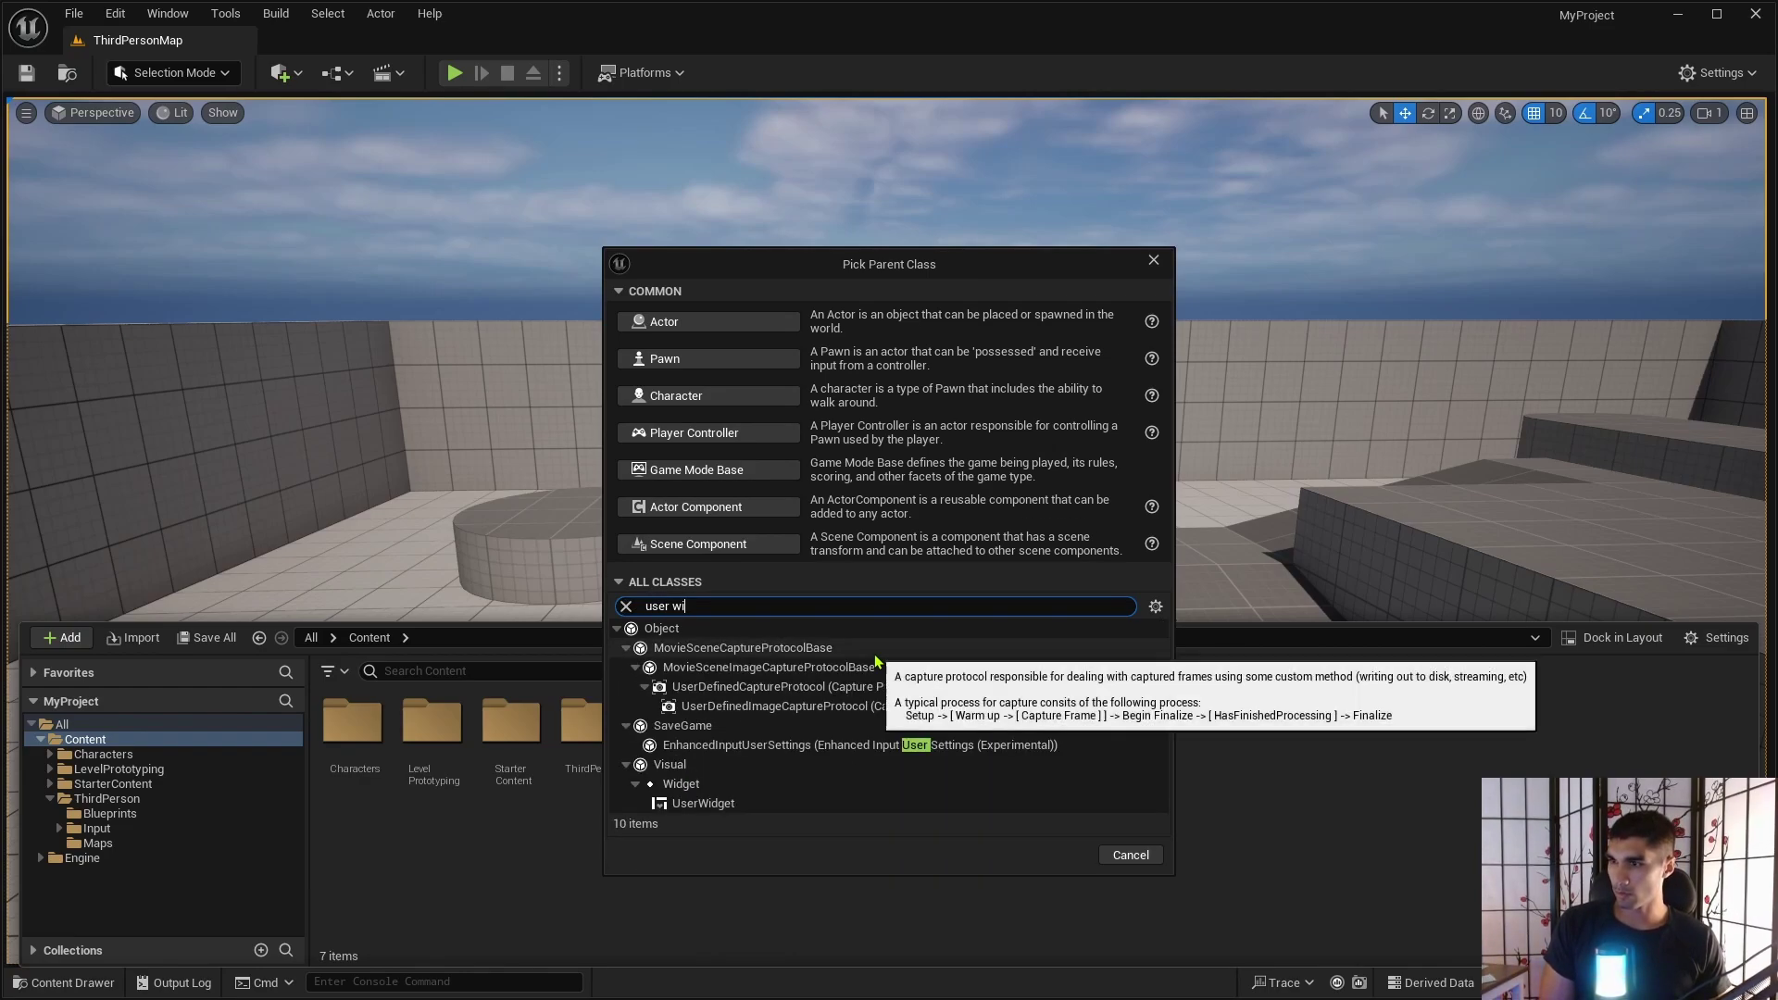
pyautogui.click(737, 686)
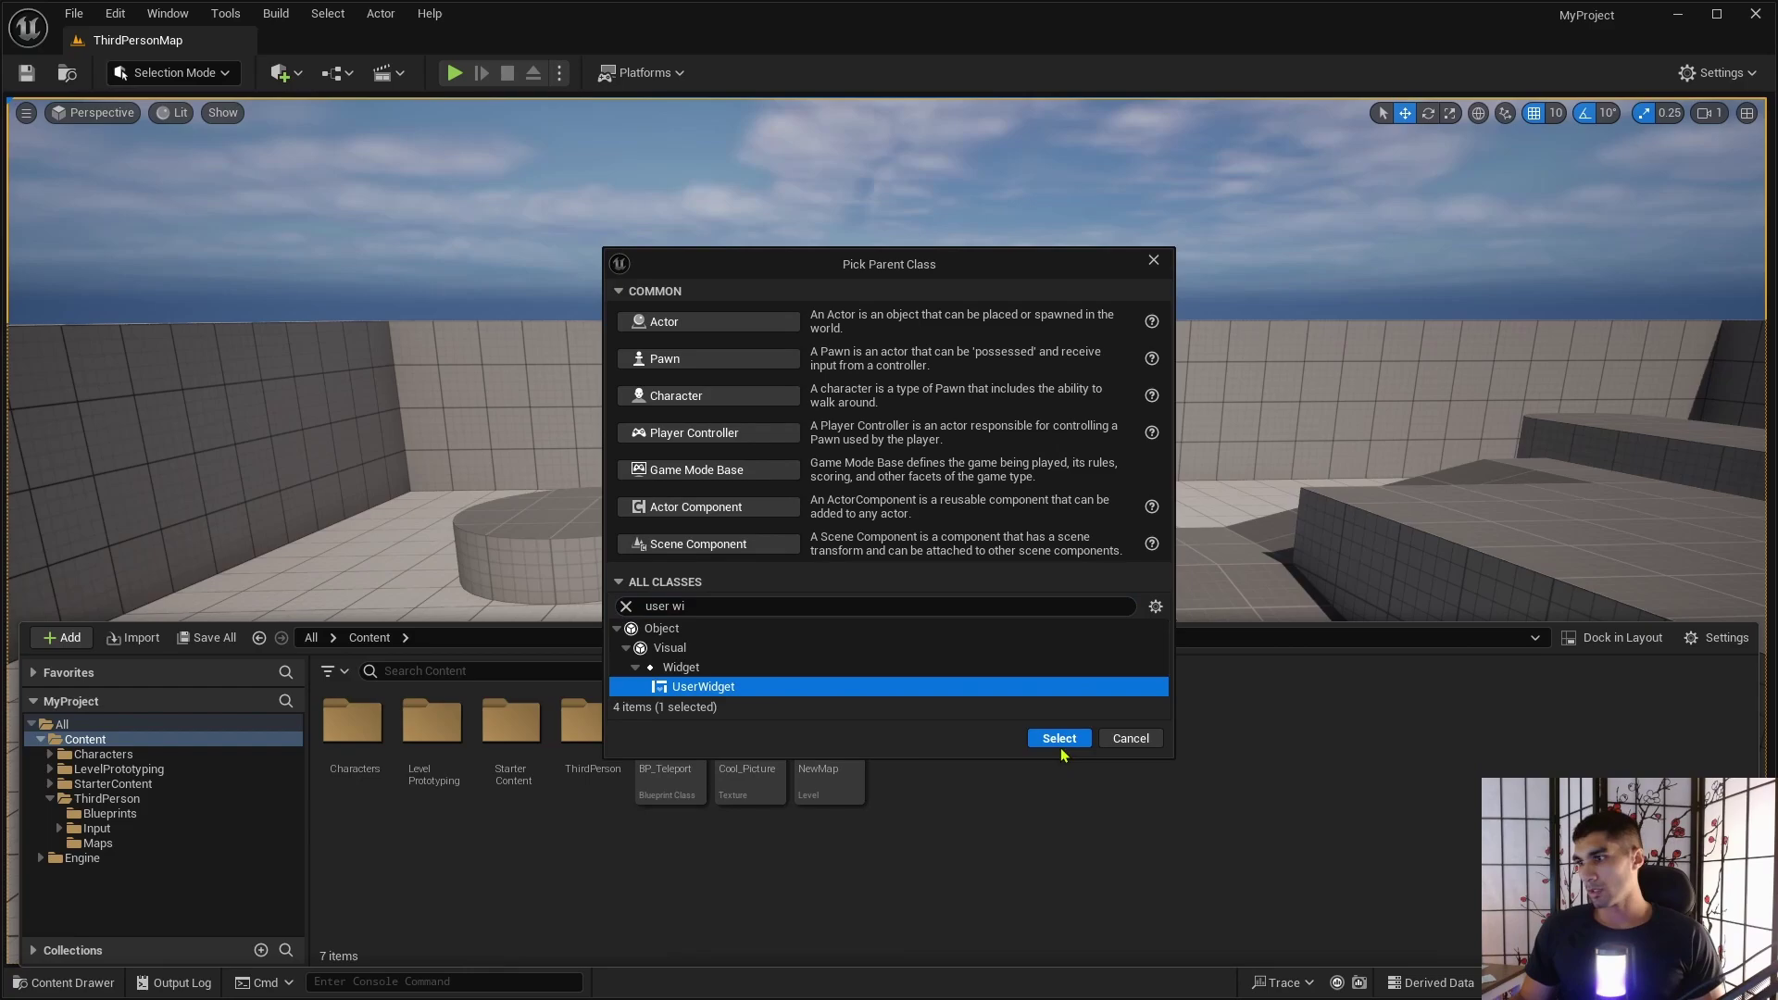
pyautogui.click(1059, 740)
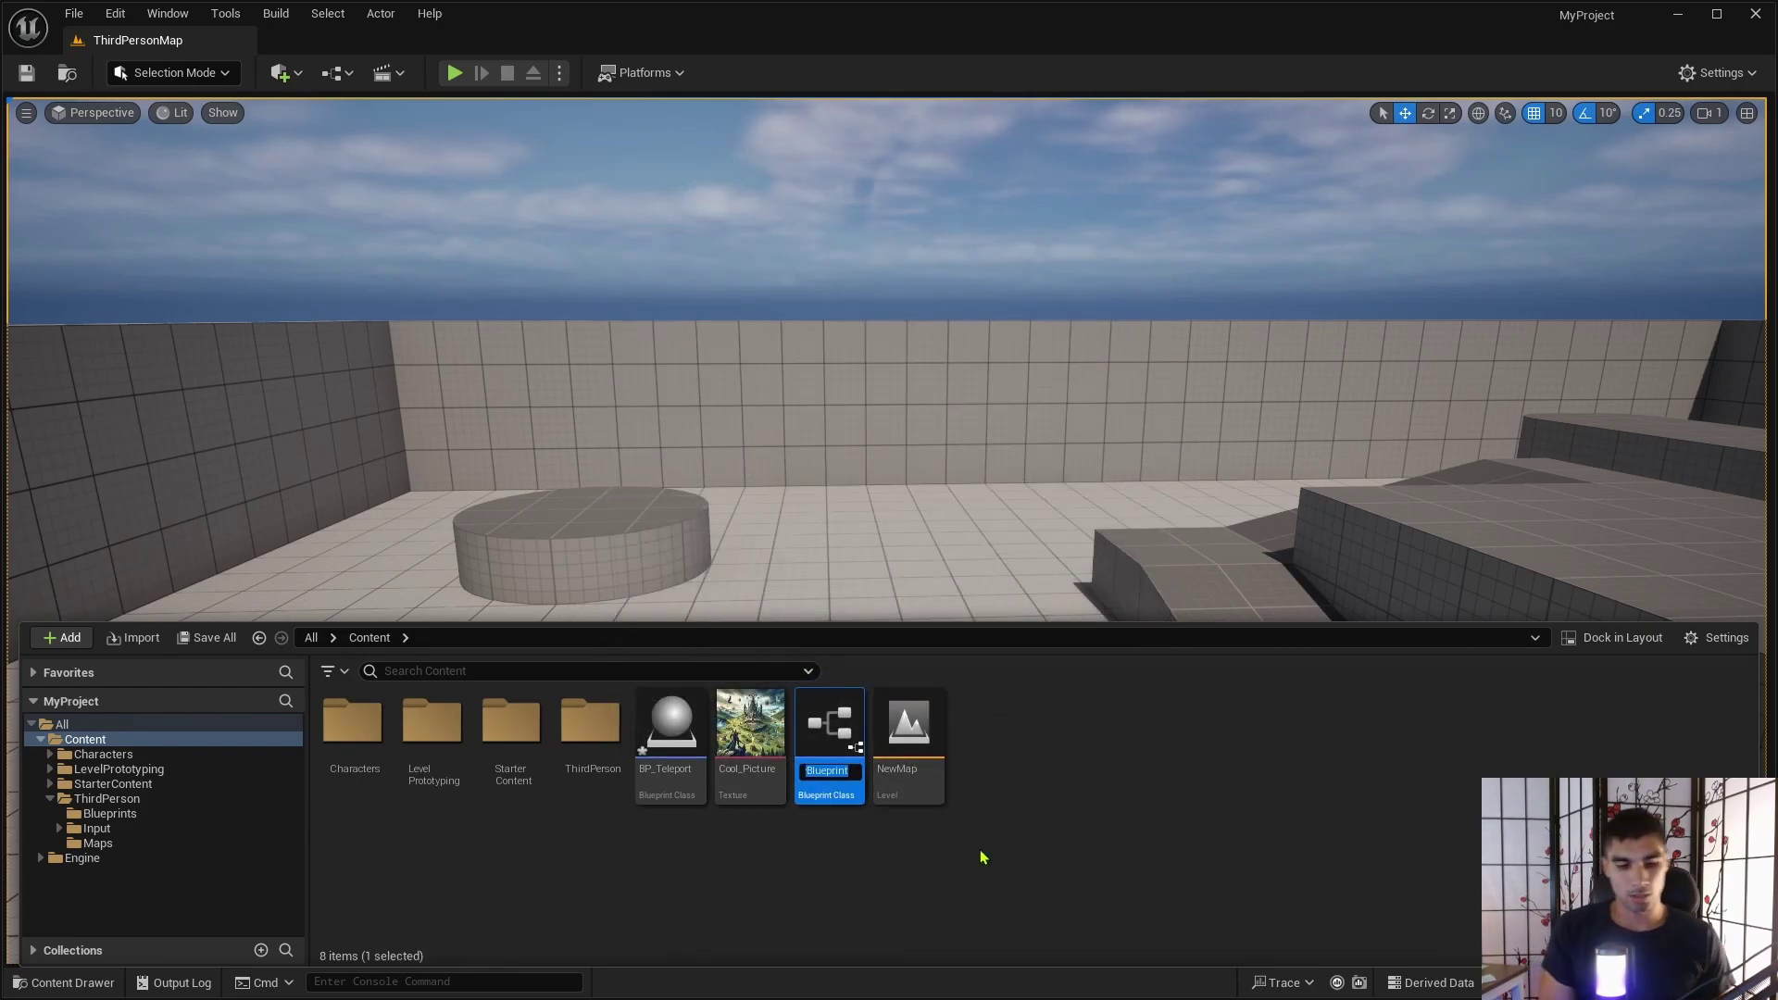
pyautogui.write('_')
pyautogui.press('Return')
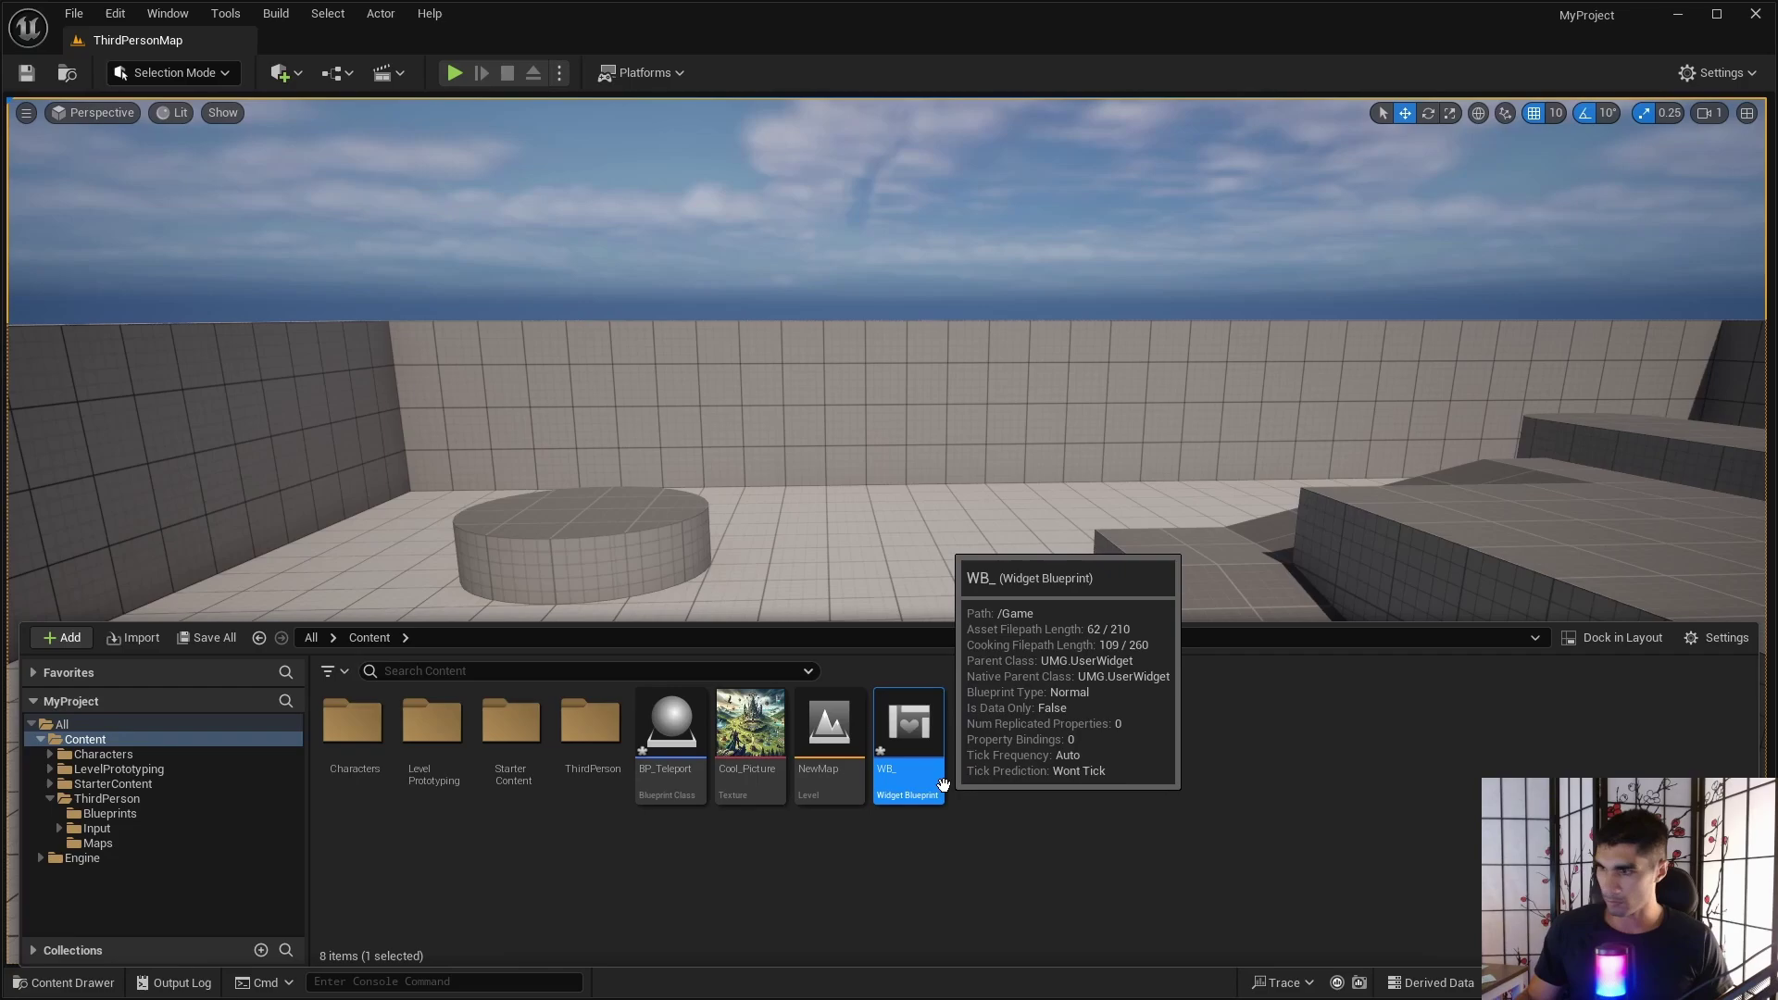
# Rename it to WB_LoadingScreen and open it in the Widget Blueprint editor.
pyautogui.press('F2')
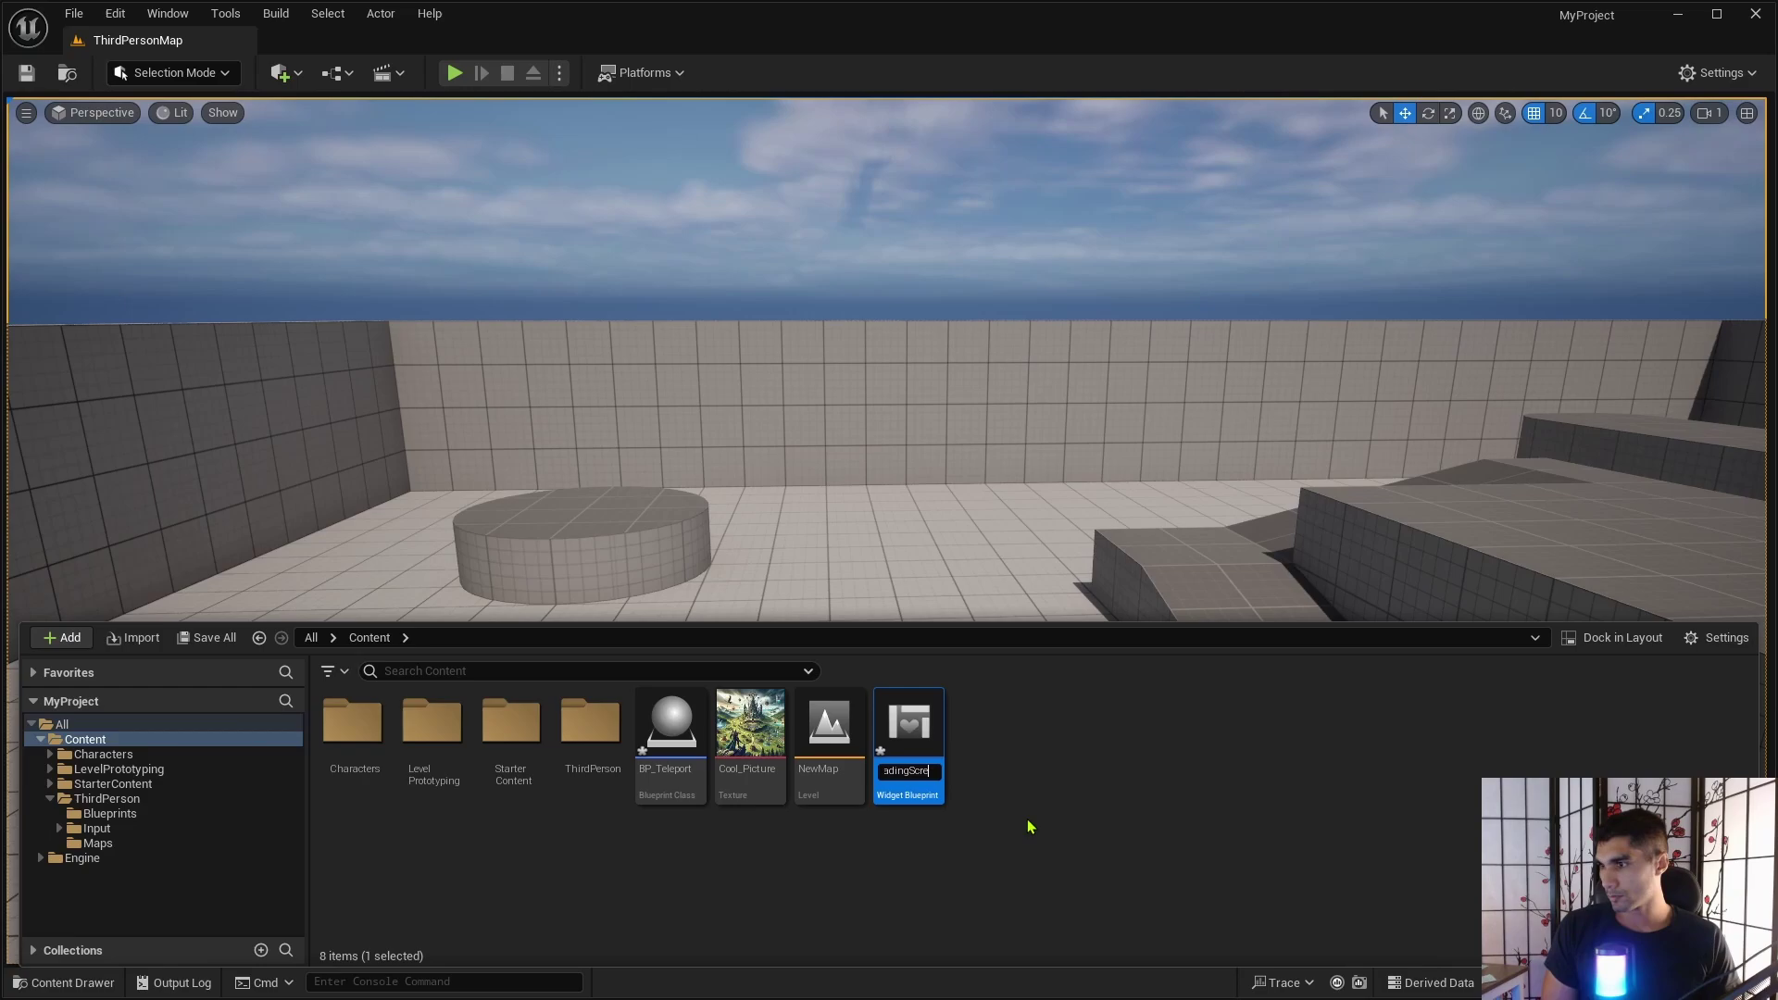
pyautogui.write('WB_LoadingScreen')
pyautogui.press('Return')
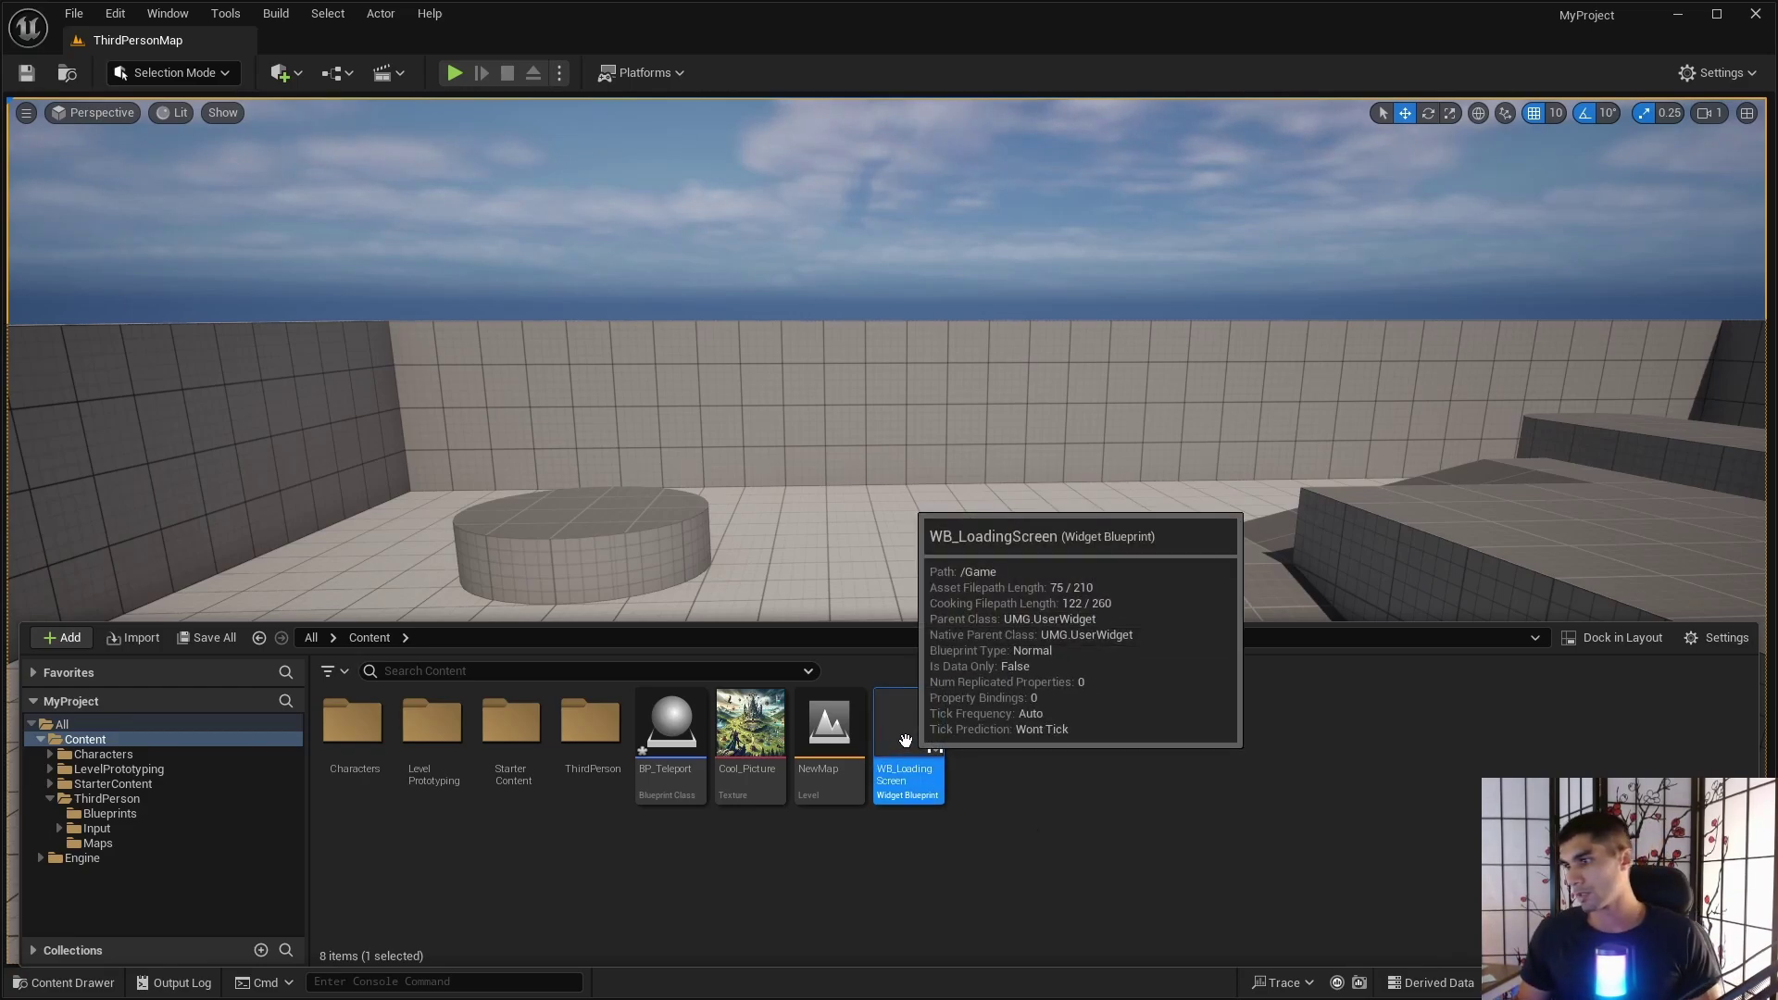
pyautogui.doubleClick(909, 732)
# Add a Canvas Panel to the widget and place an Image on it.
pyautogui.click(68, 136)
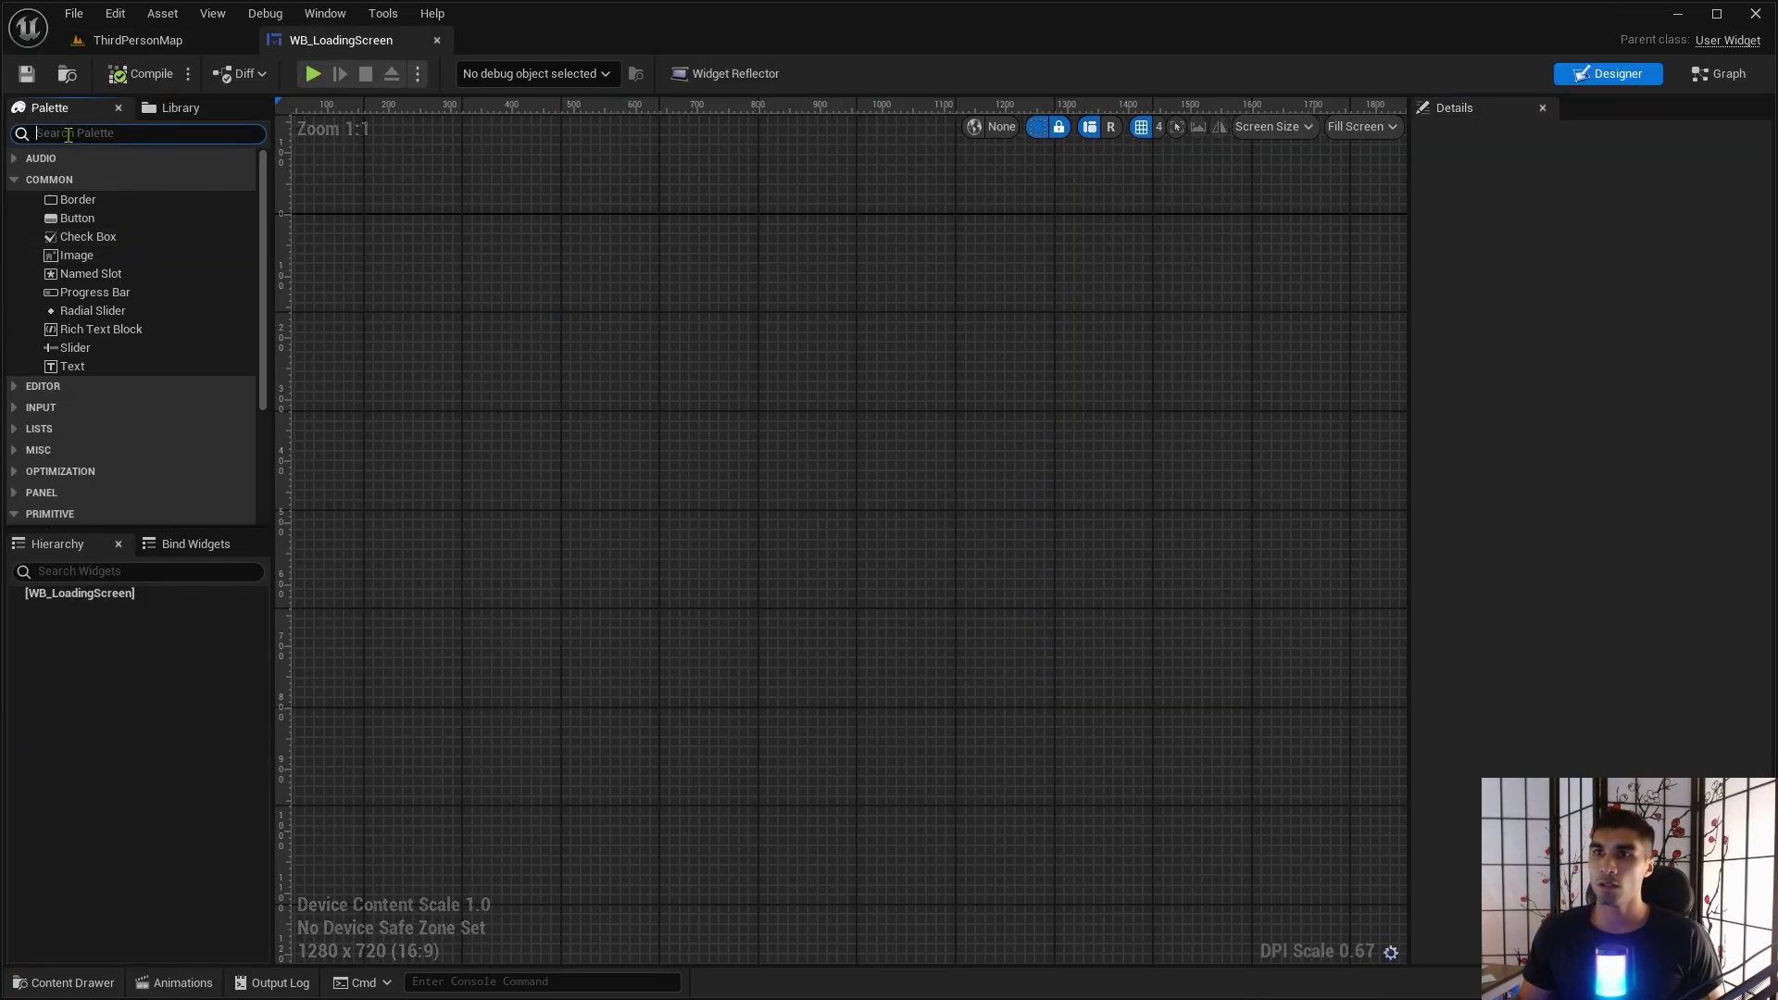
pyautogui.write('canvas')
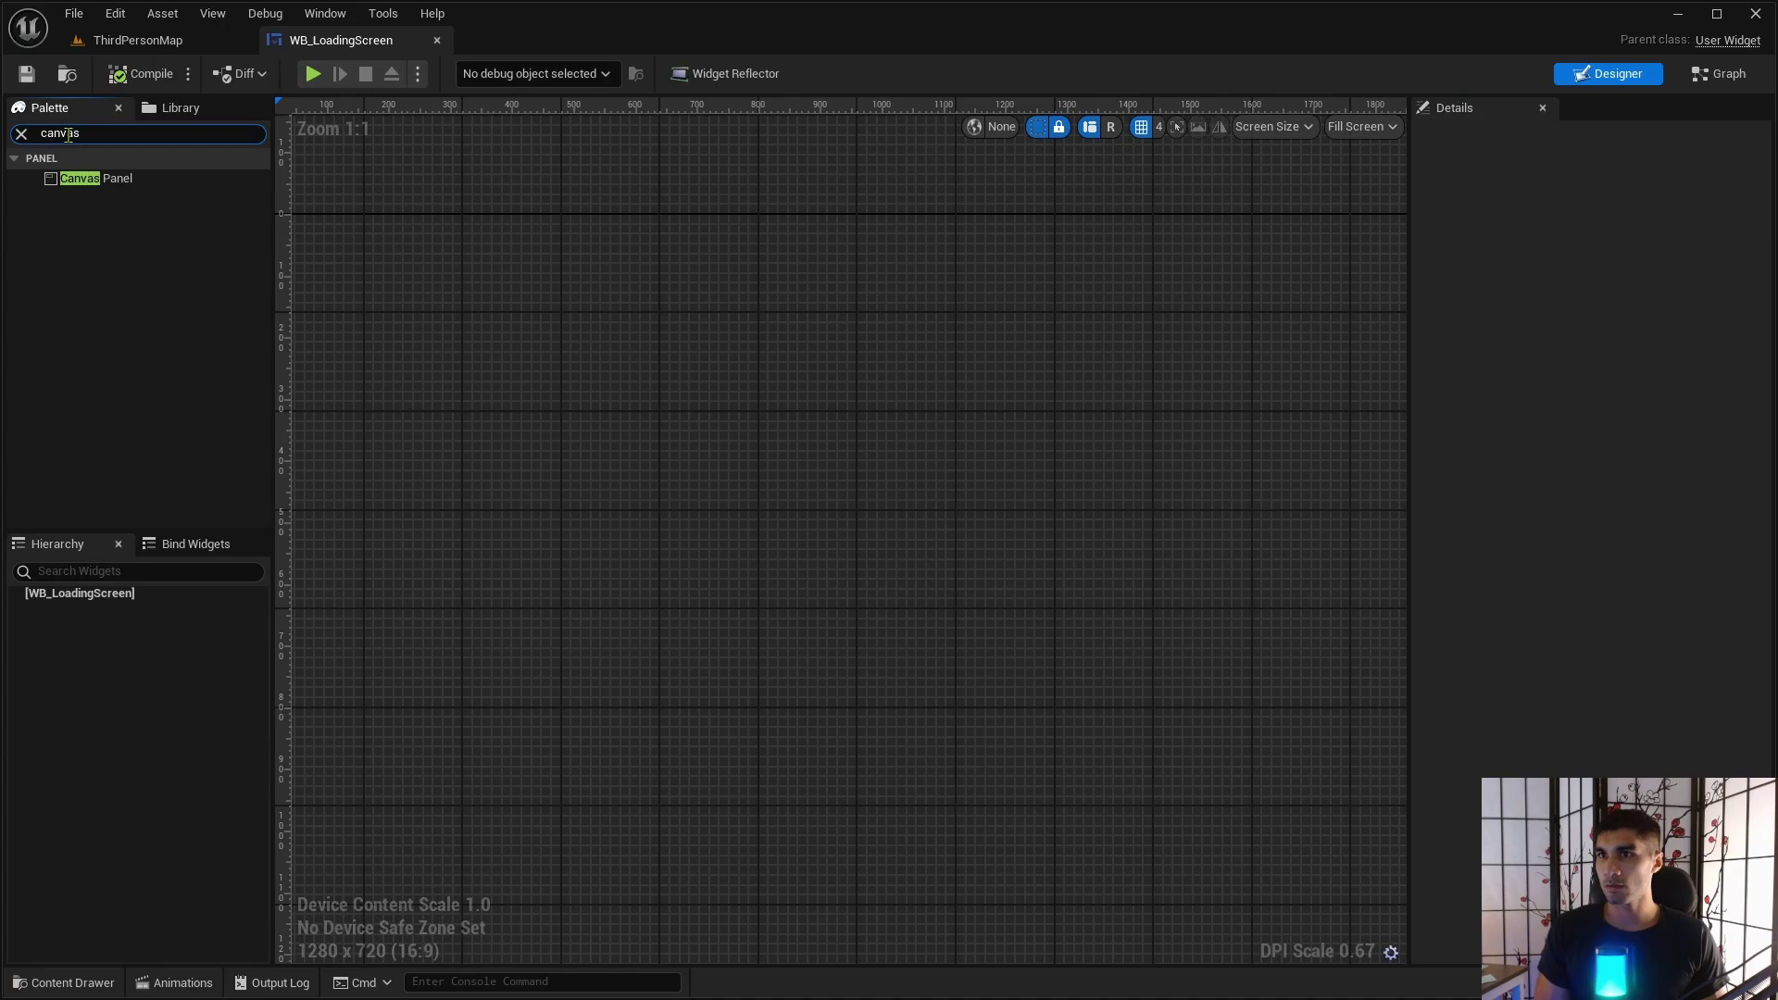
pyautogui.moveTo(93, 178); pyautogui.dragTo(738, 608)
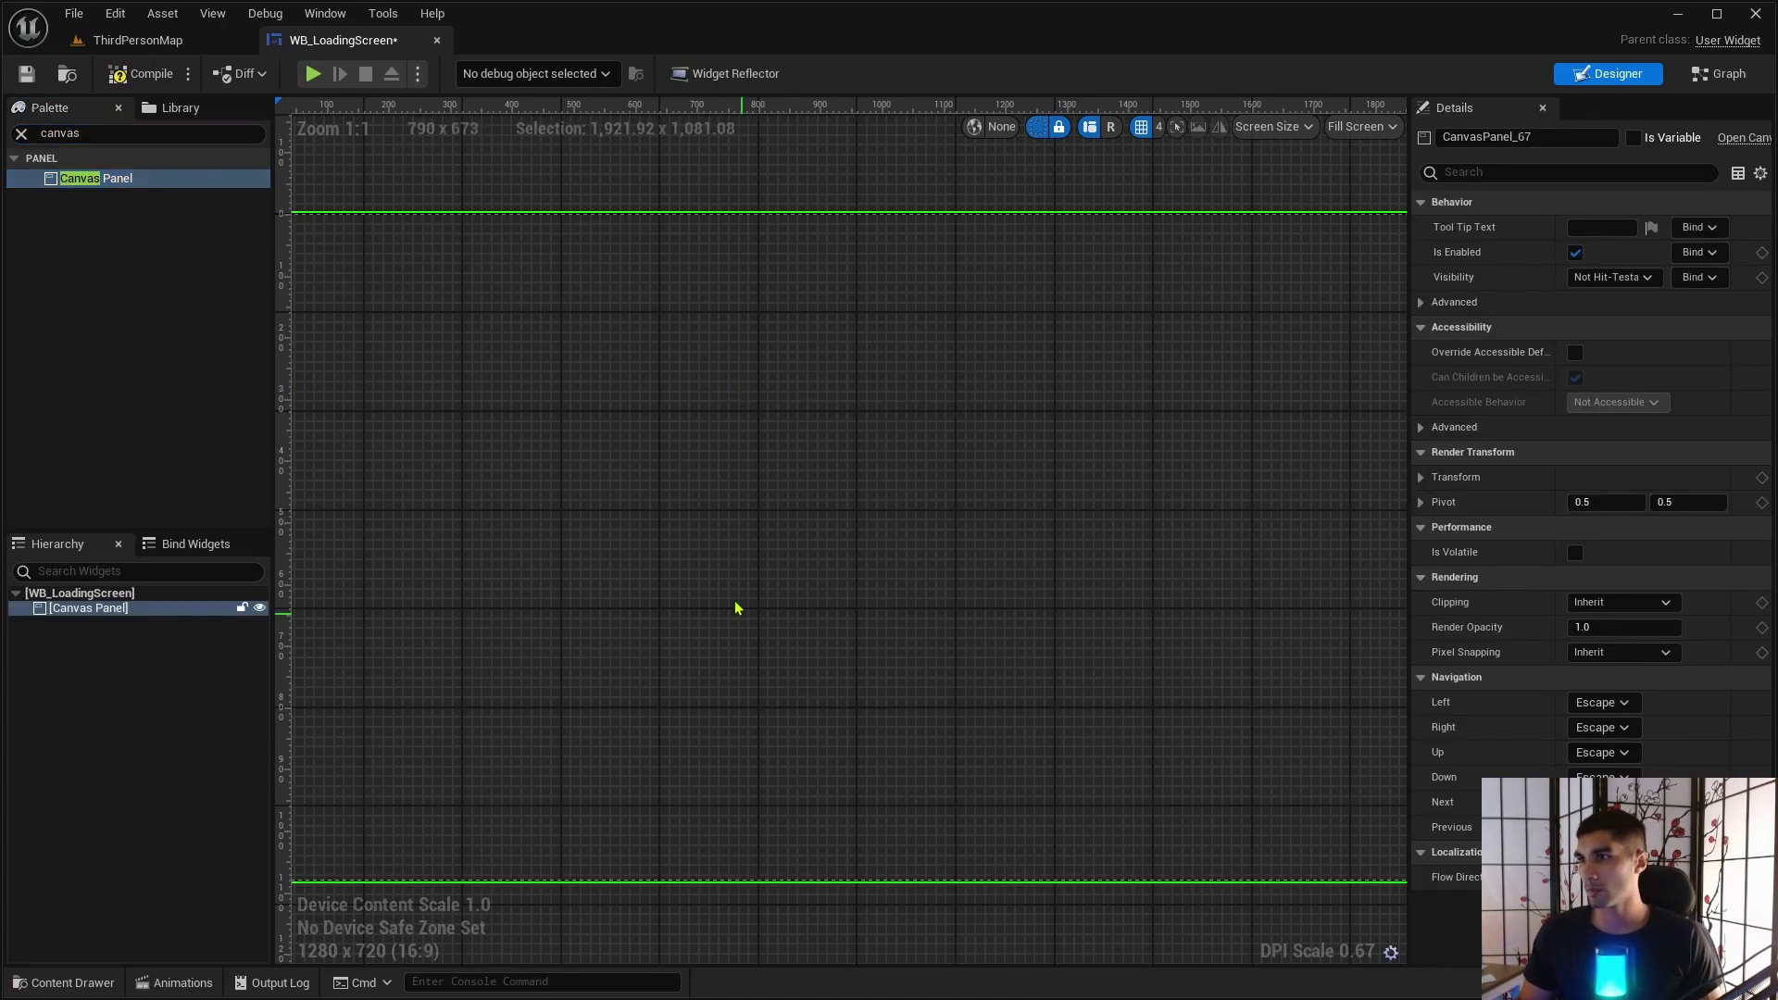
pyautogui.scroll(-4, 738, 608)
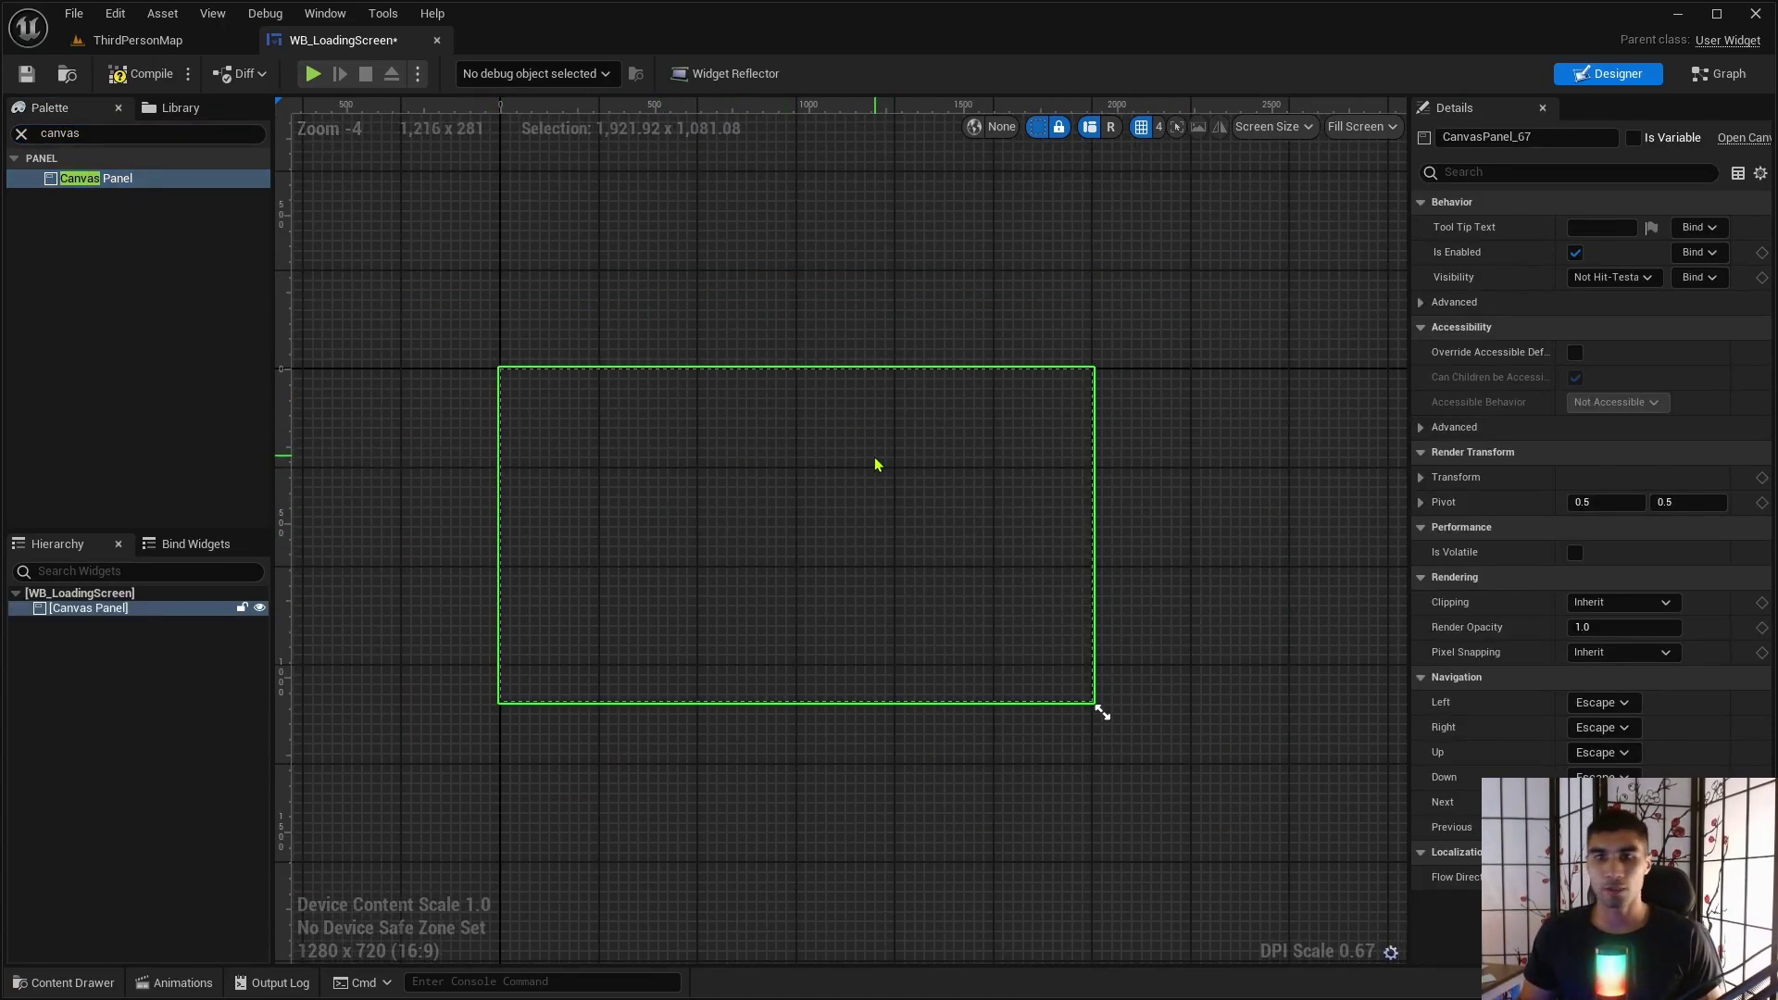
pyautogui.click(28, 134)
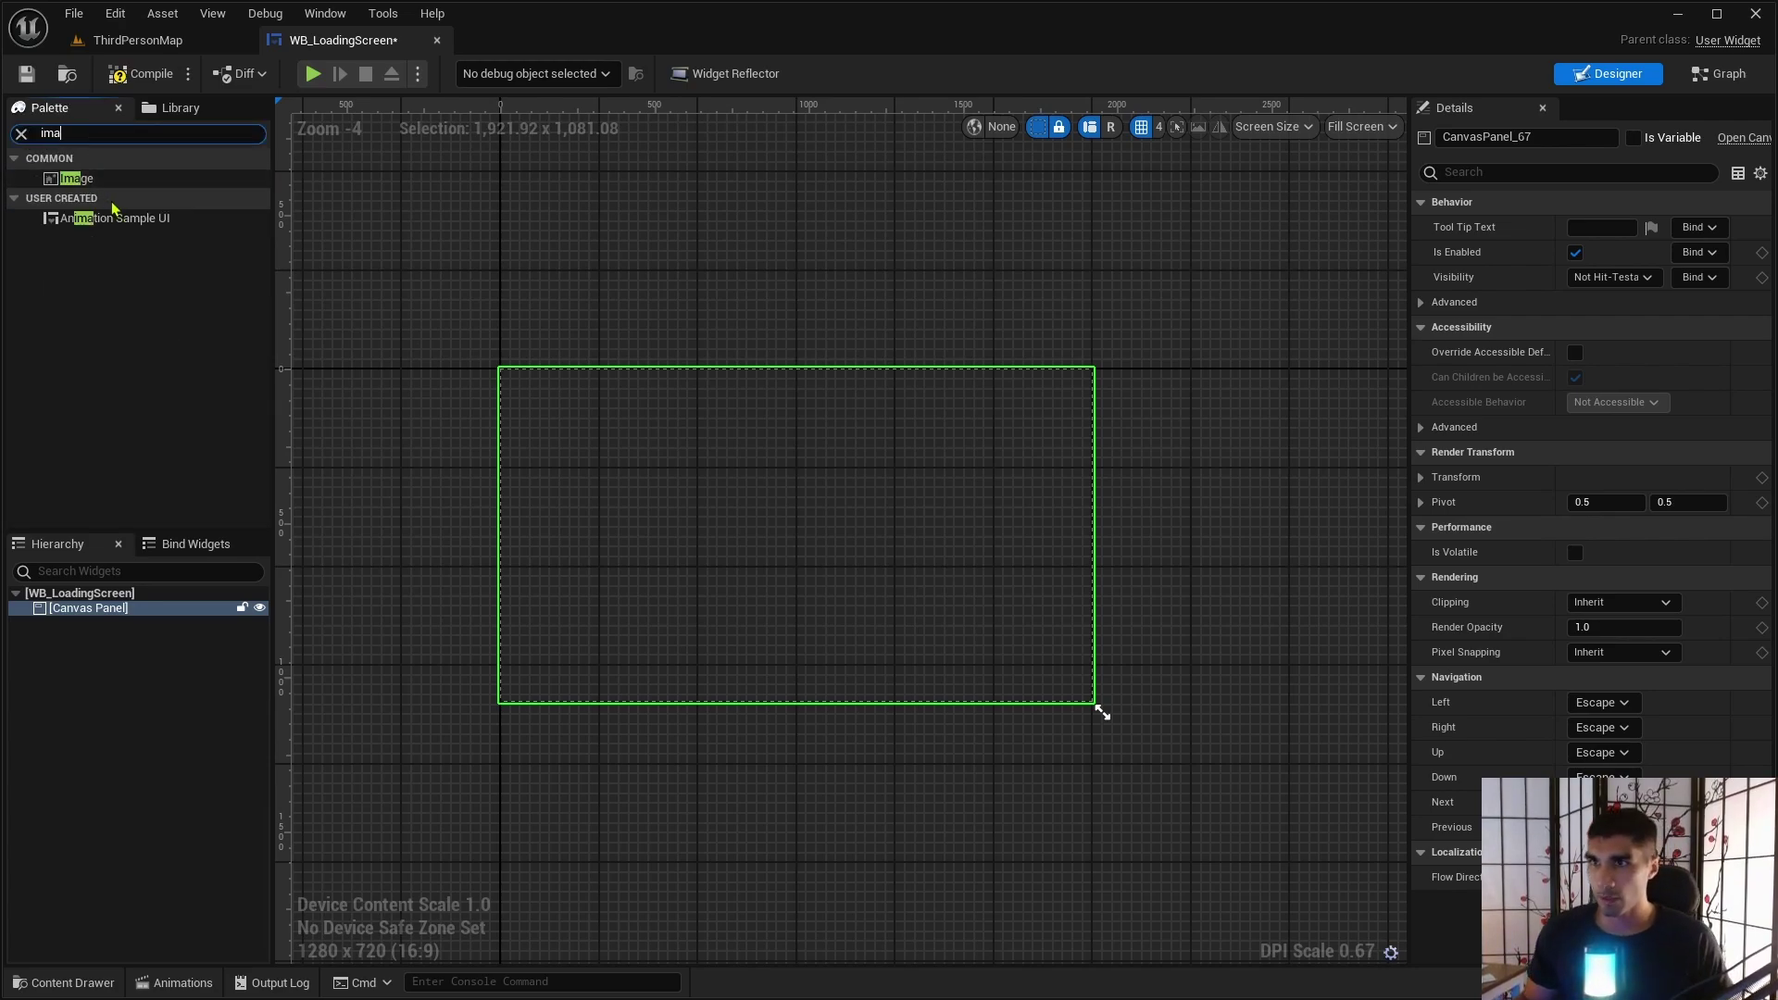
pyautogui.click(106, 184)
pyautogui.moveTo(143, 190); pyautogui.dragTo(802, 544)
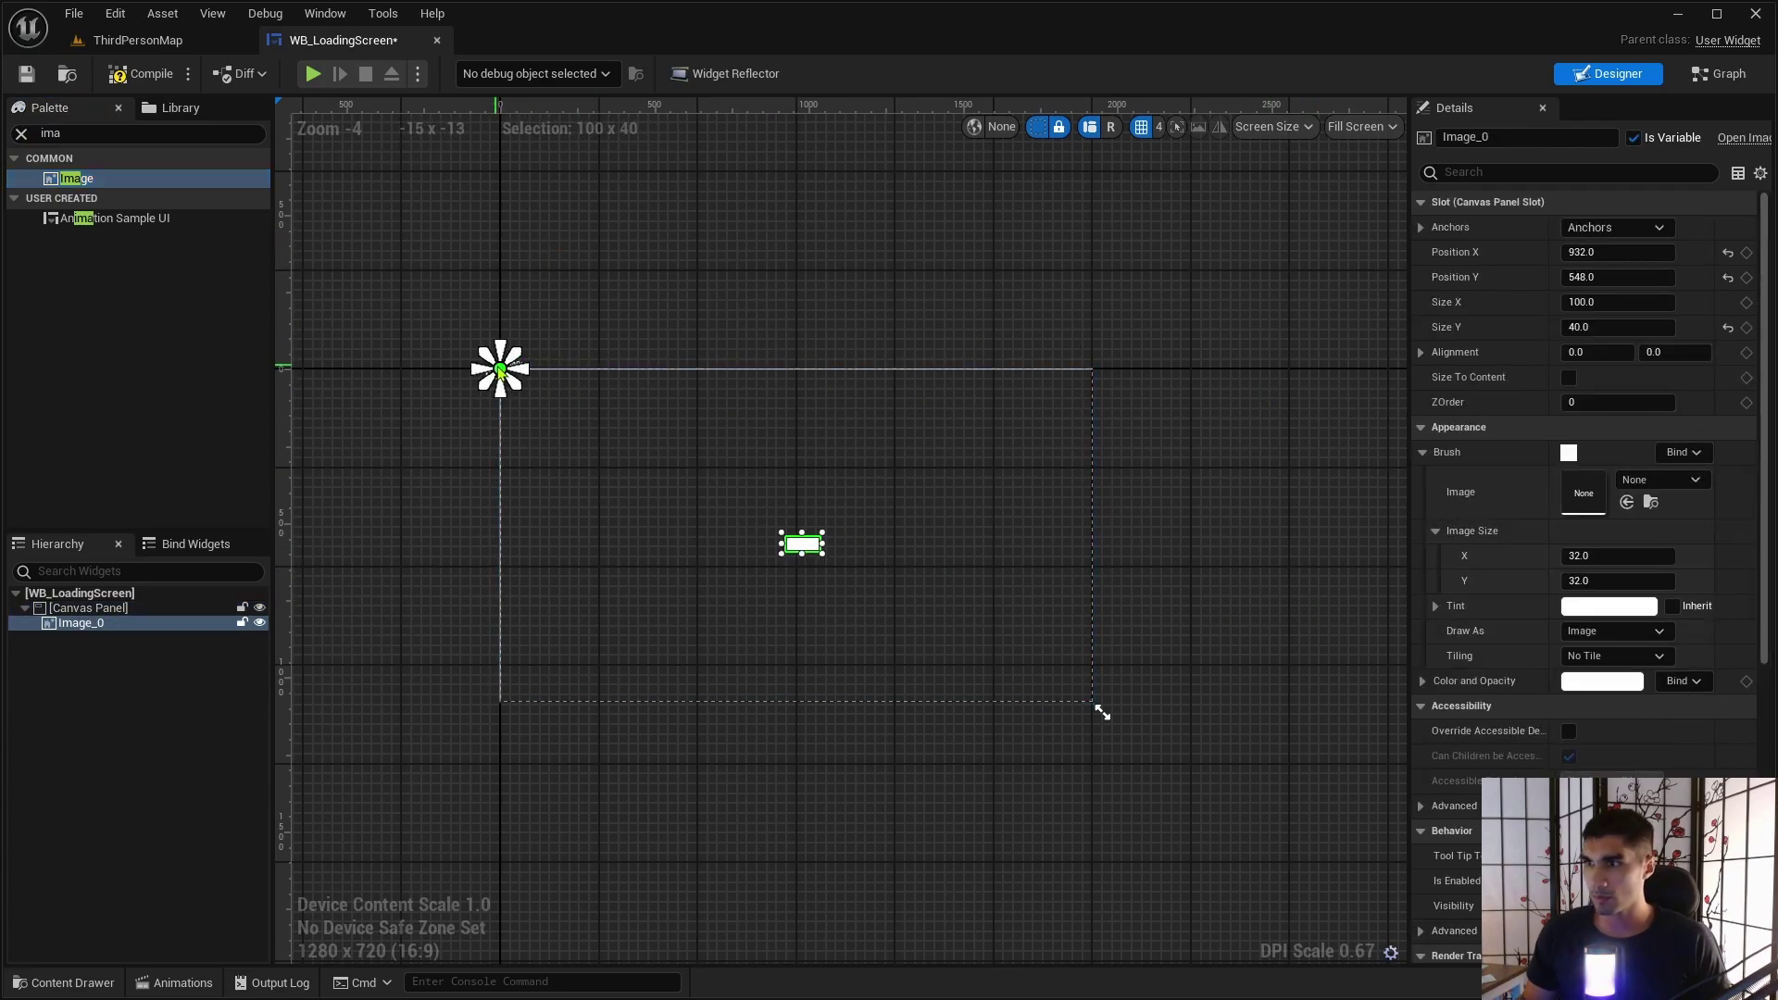
# Anchor the image at the screen centre with position 0,0 and alignment 0.5, 0.5.
pyautogui.click(1602, 231)
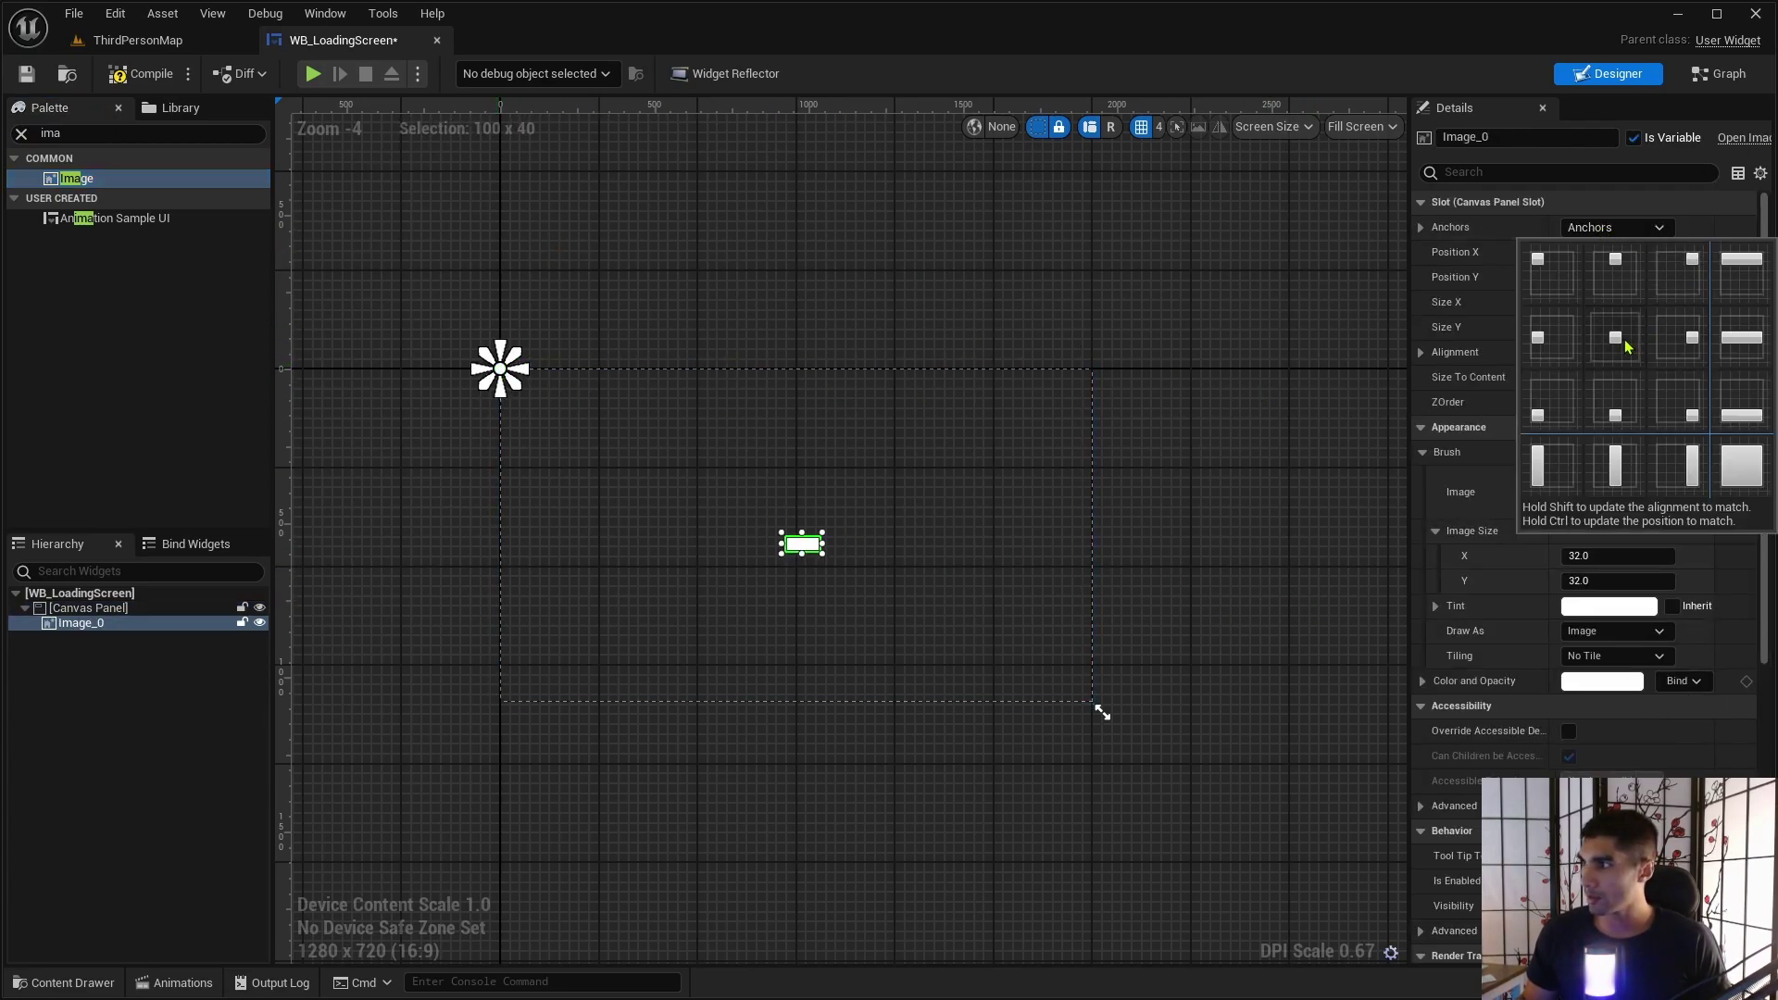
pyautogui.click(1616, 337)
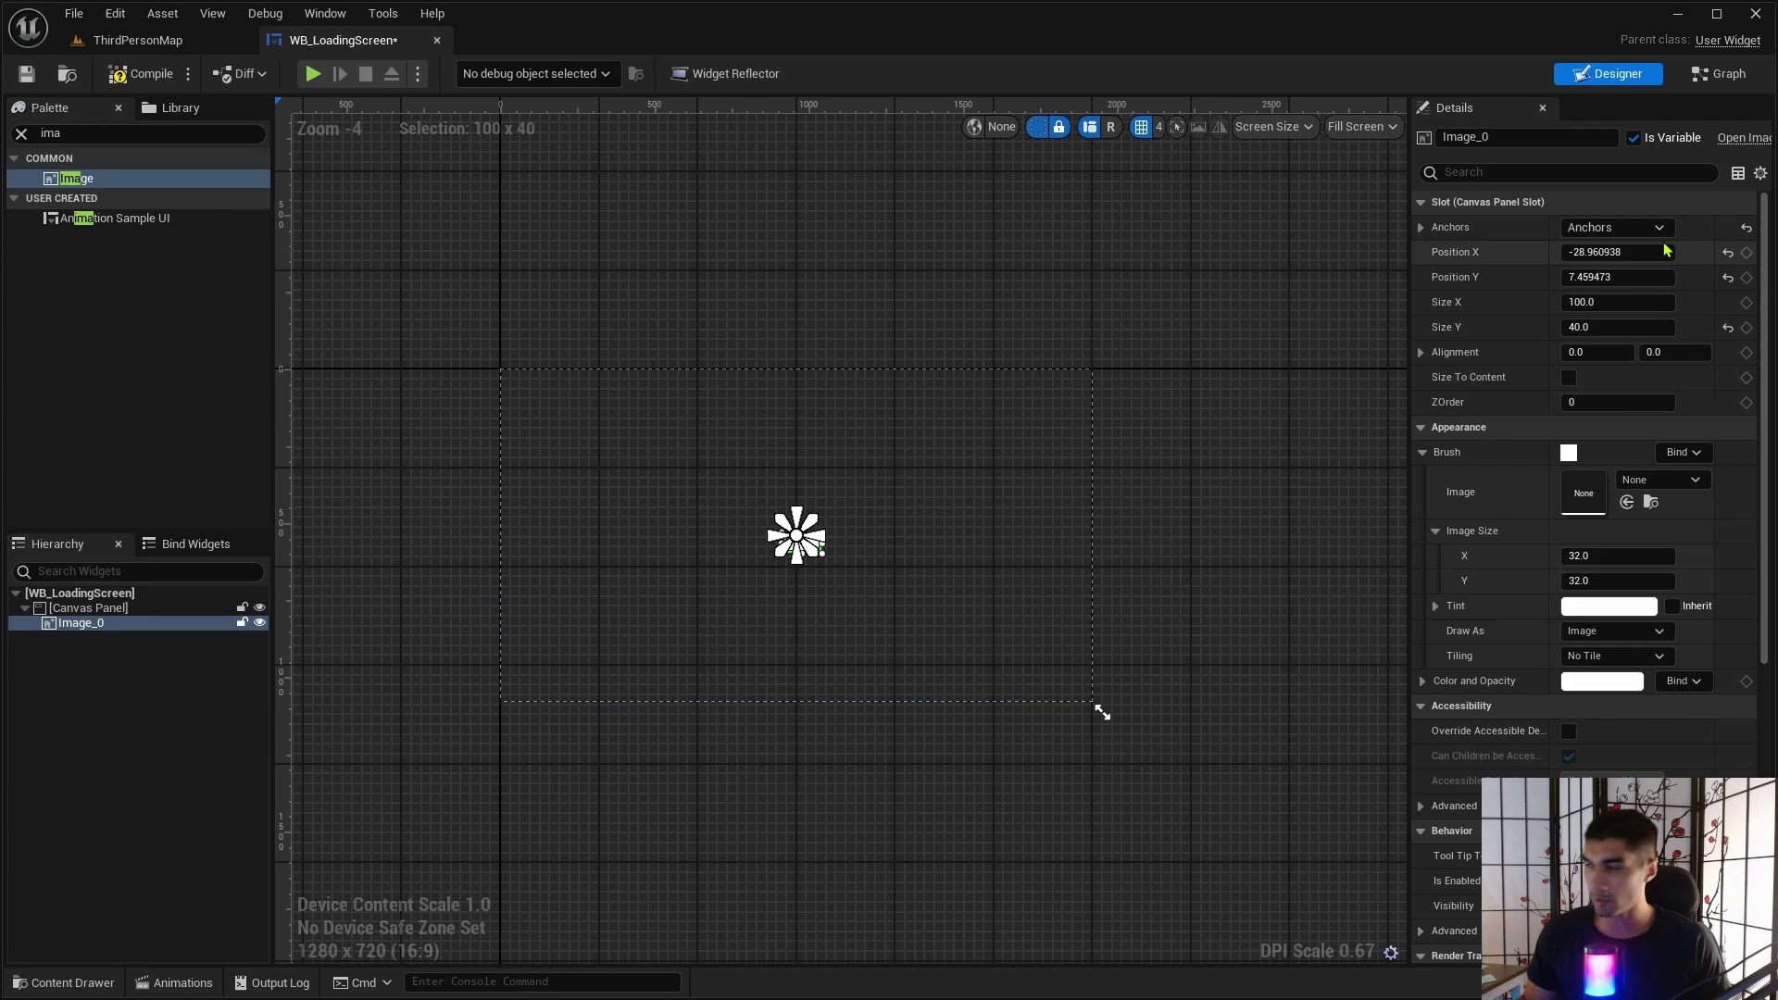
pyautogui.click(1653, 232)
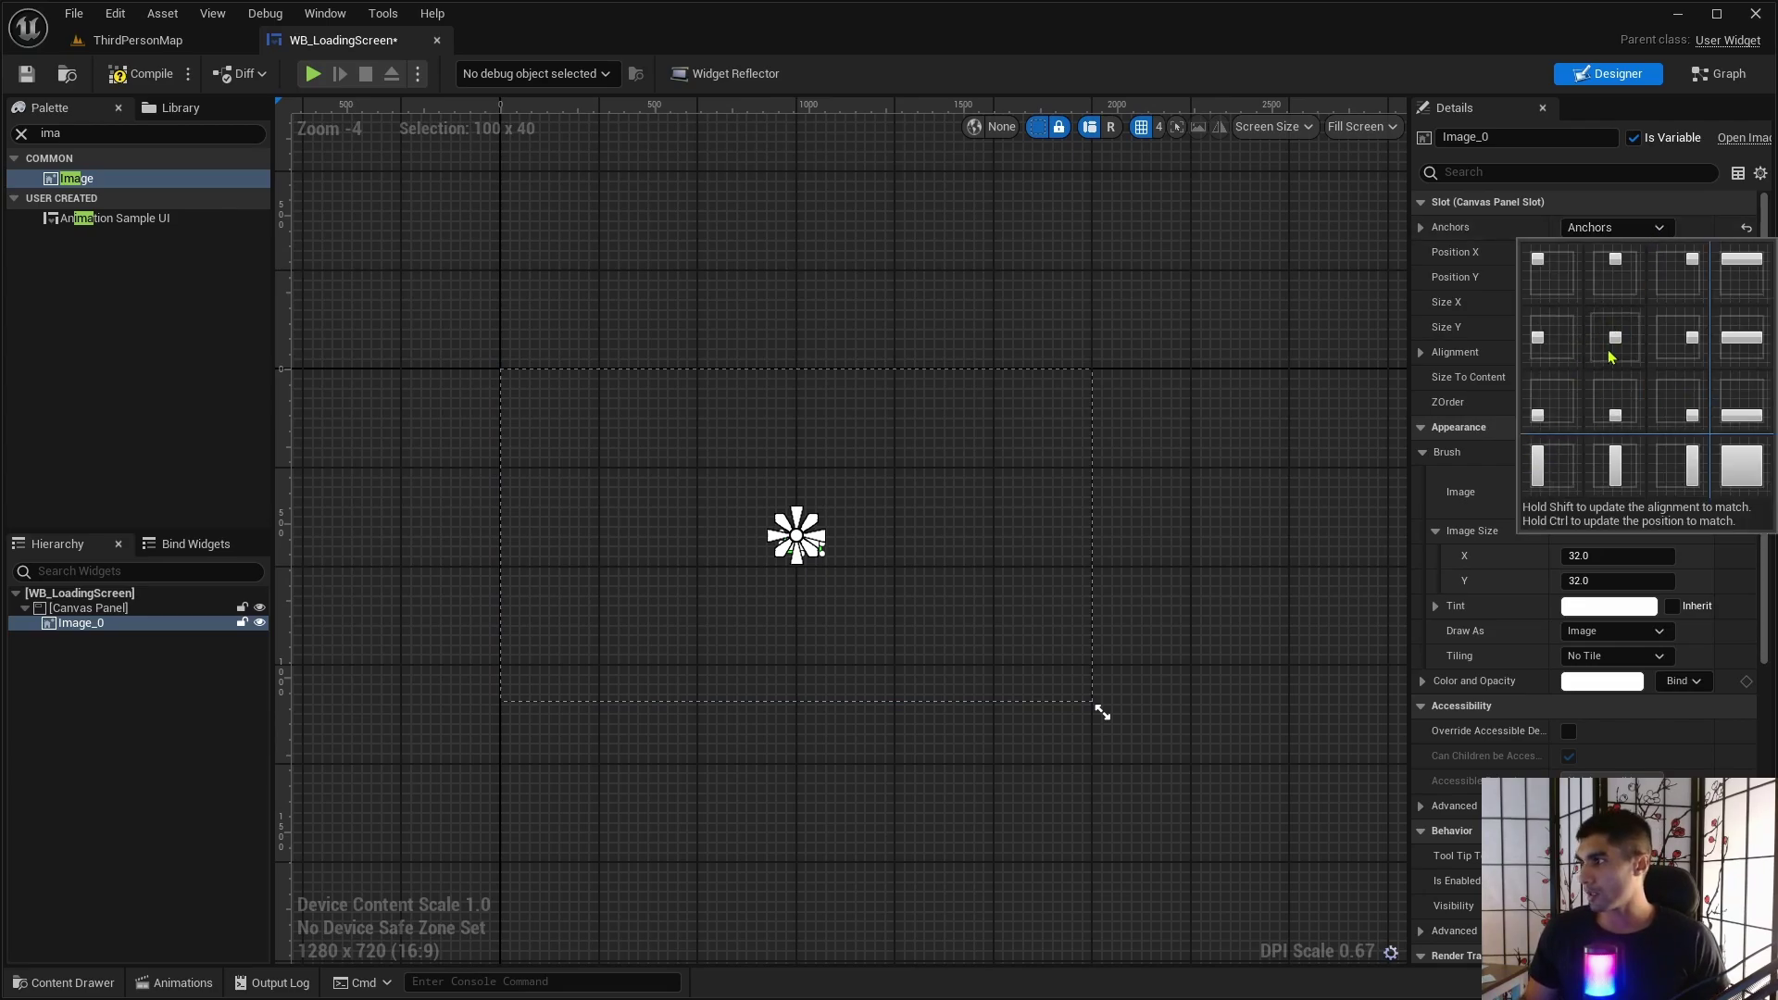
pyautogui.click(1643, 232)
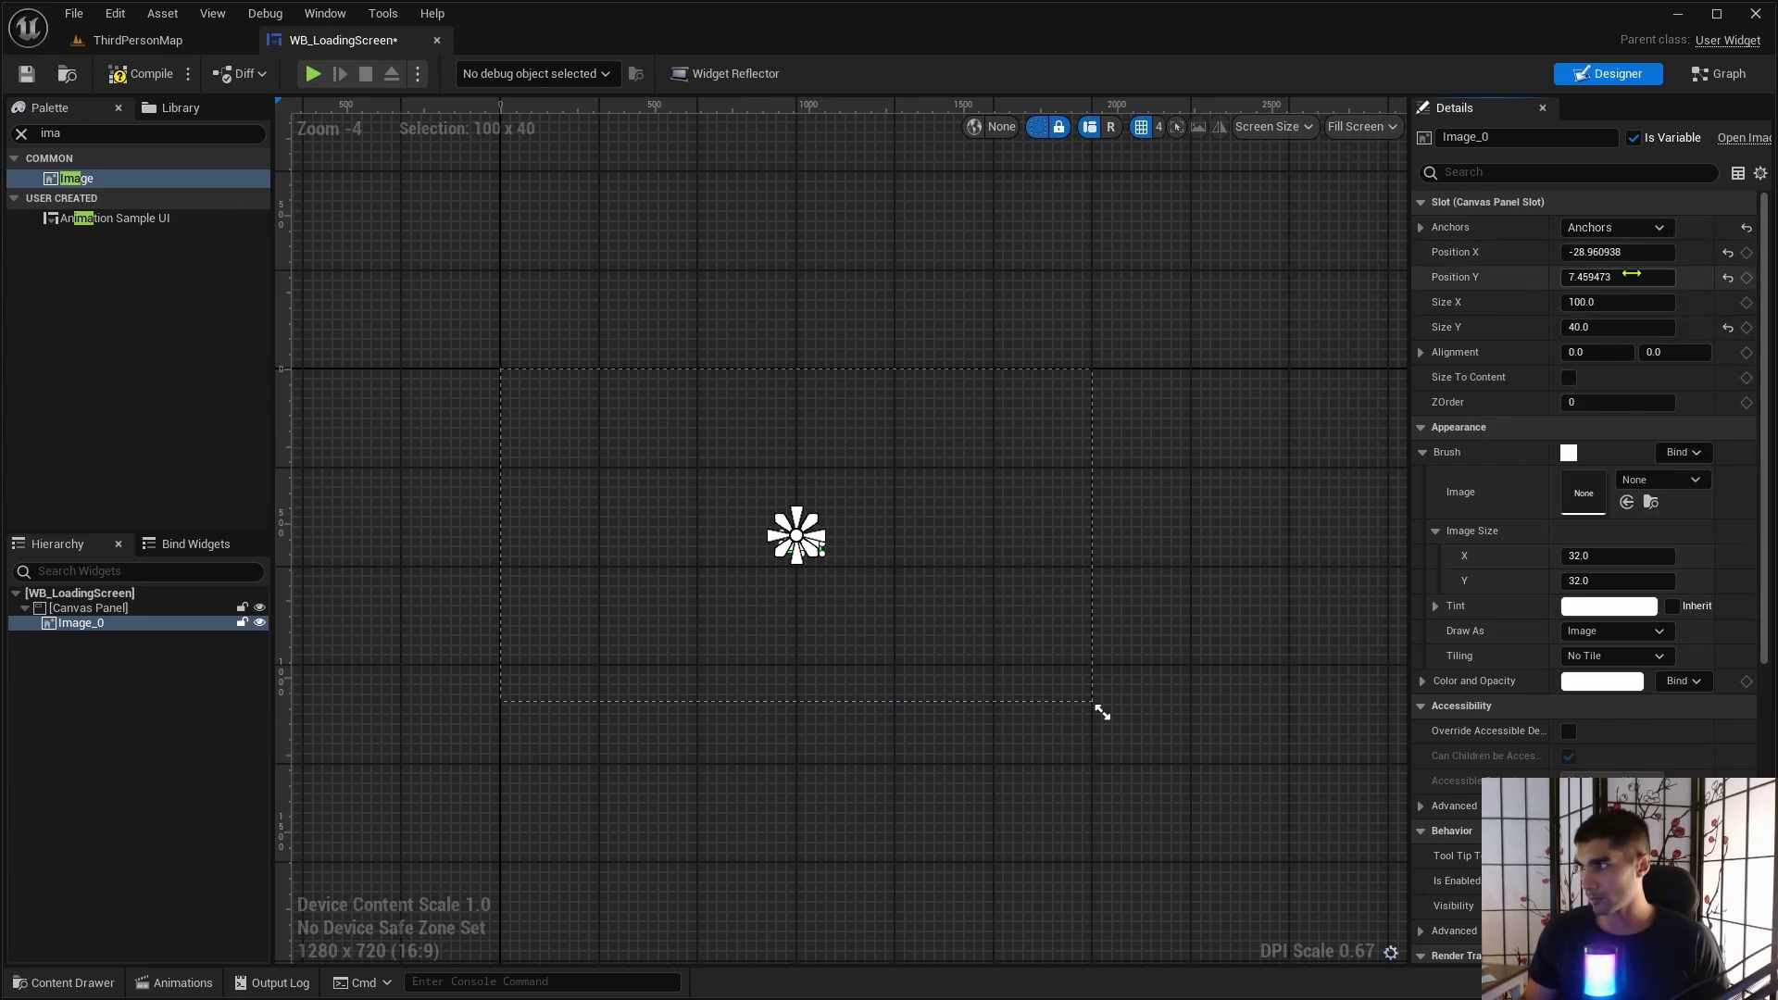
pyautogui.click(1726, 279)
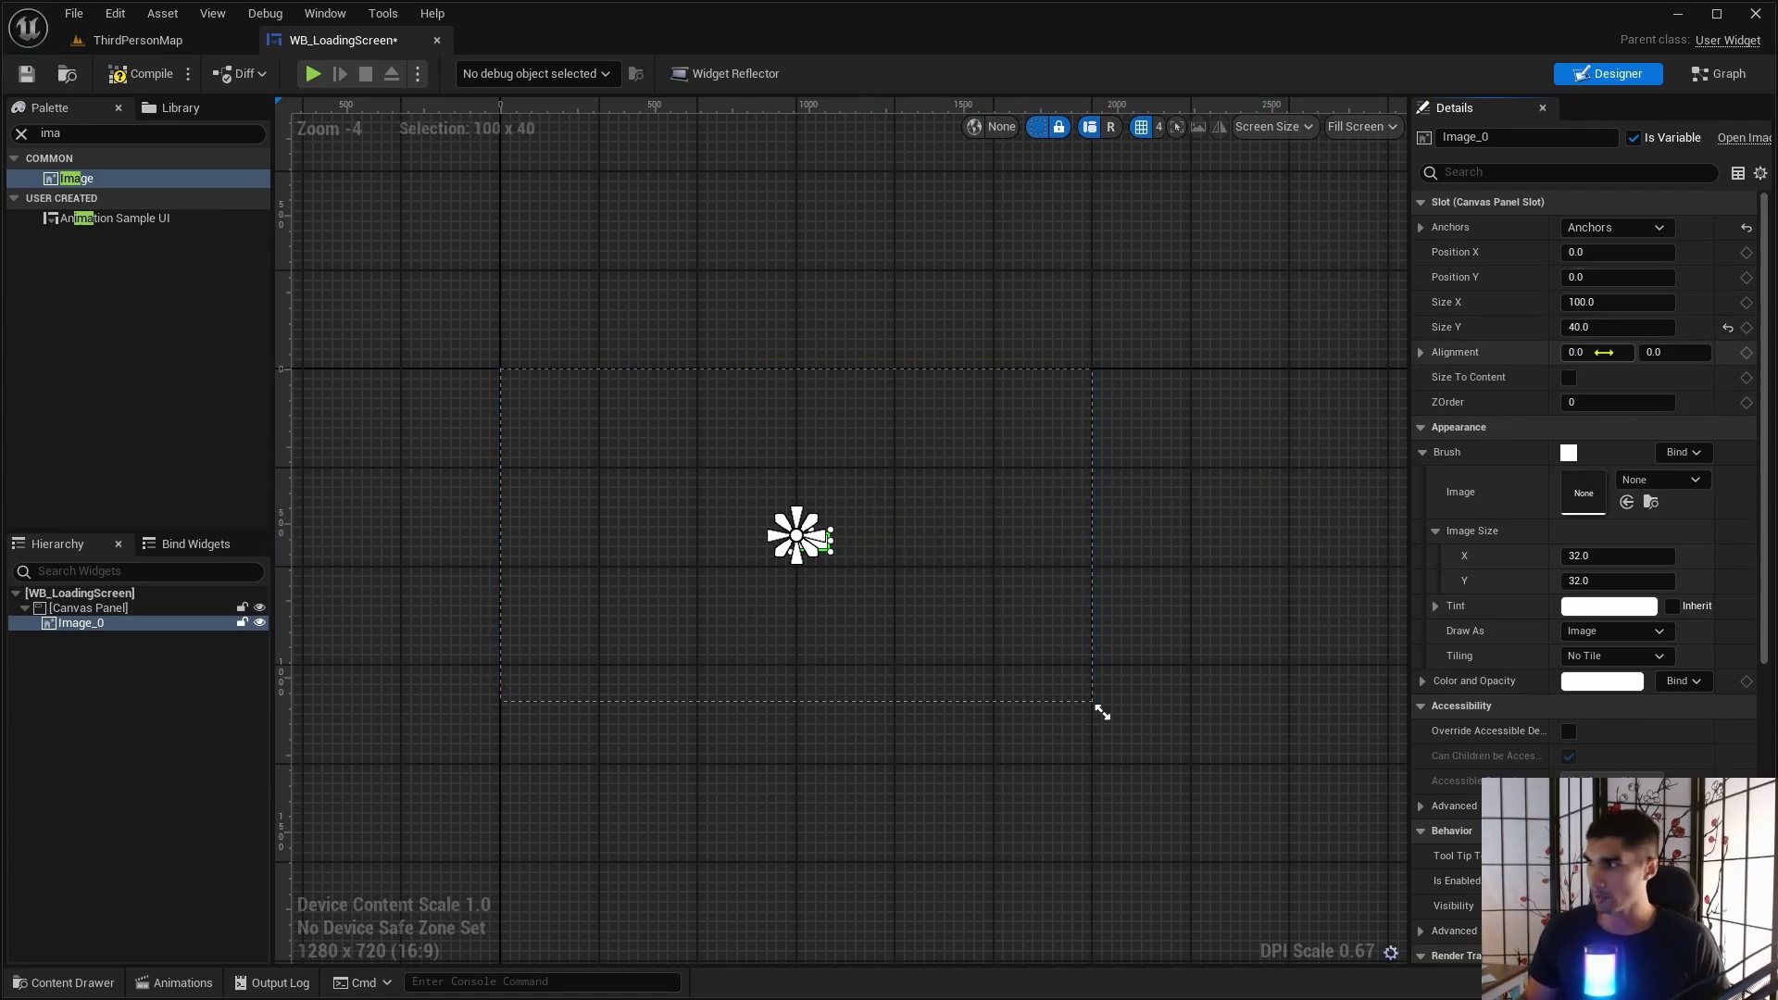
pyautogui.click(1603, 355)
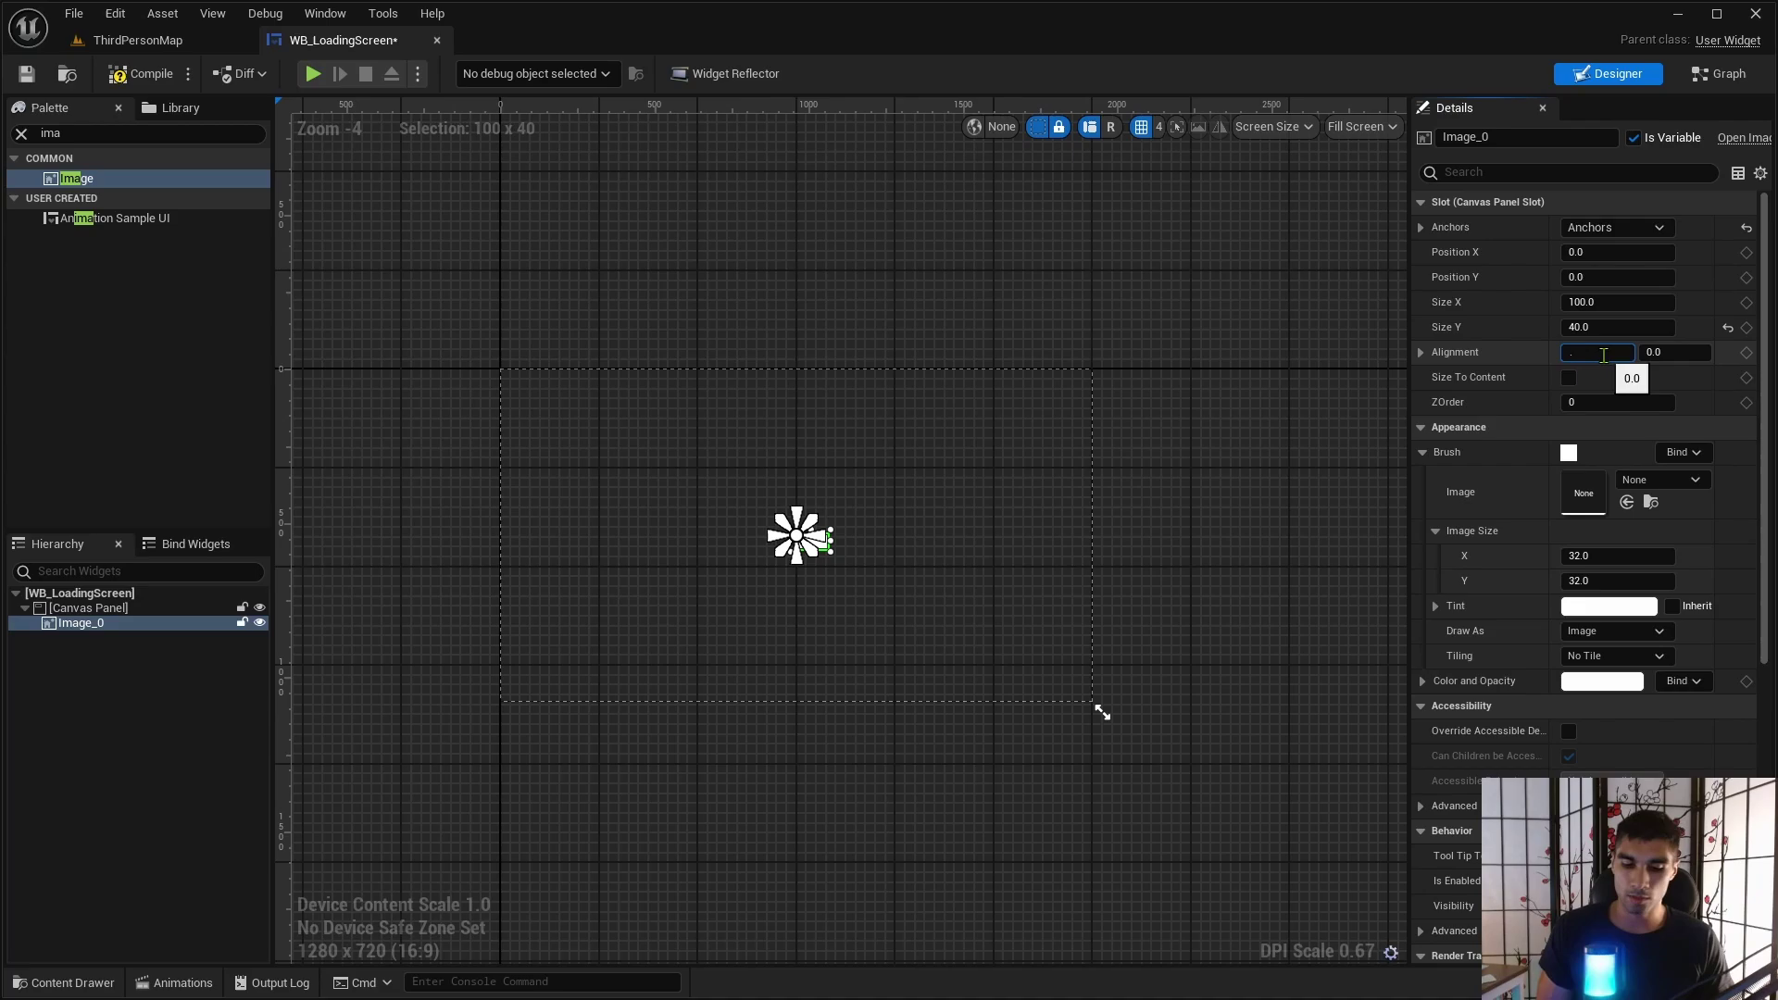
pyautogui.press('Tab')
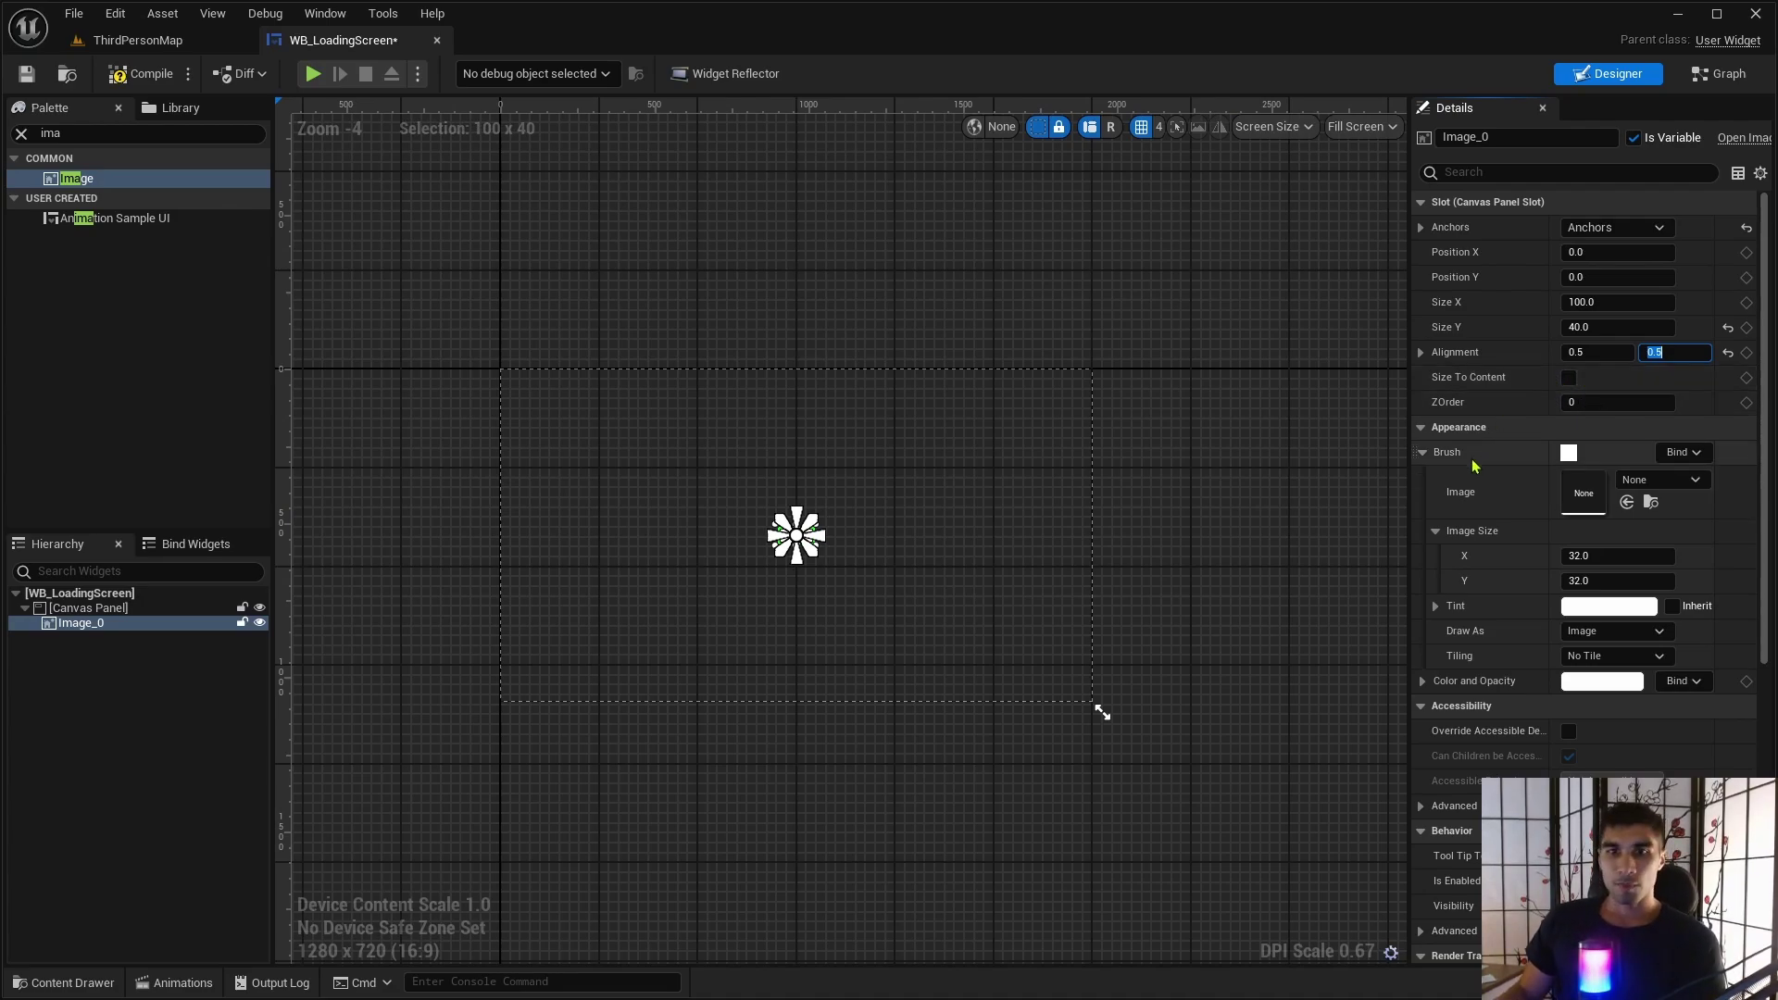
pyautogui.moveTo(1290, 484)
pyautogui.mouseDown(button='right')
pyautogui.moveTo(1255, 491)
pyautogui.moveTo(1282, 481)
pyautogui.mouseUp(button='right')
pyautogui.hotkey('ctrl', 'space')
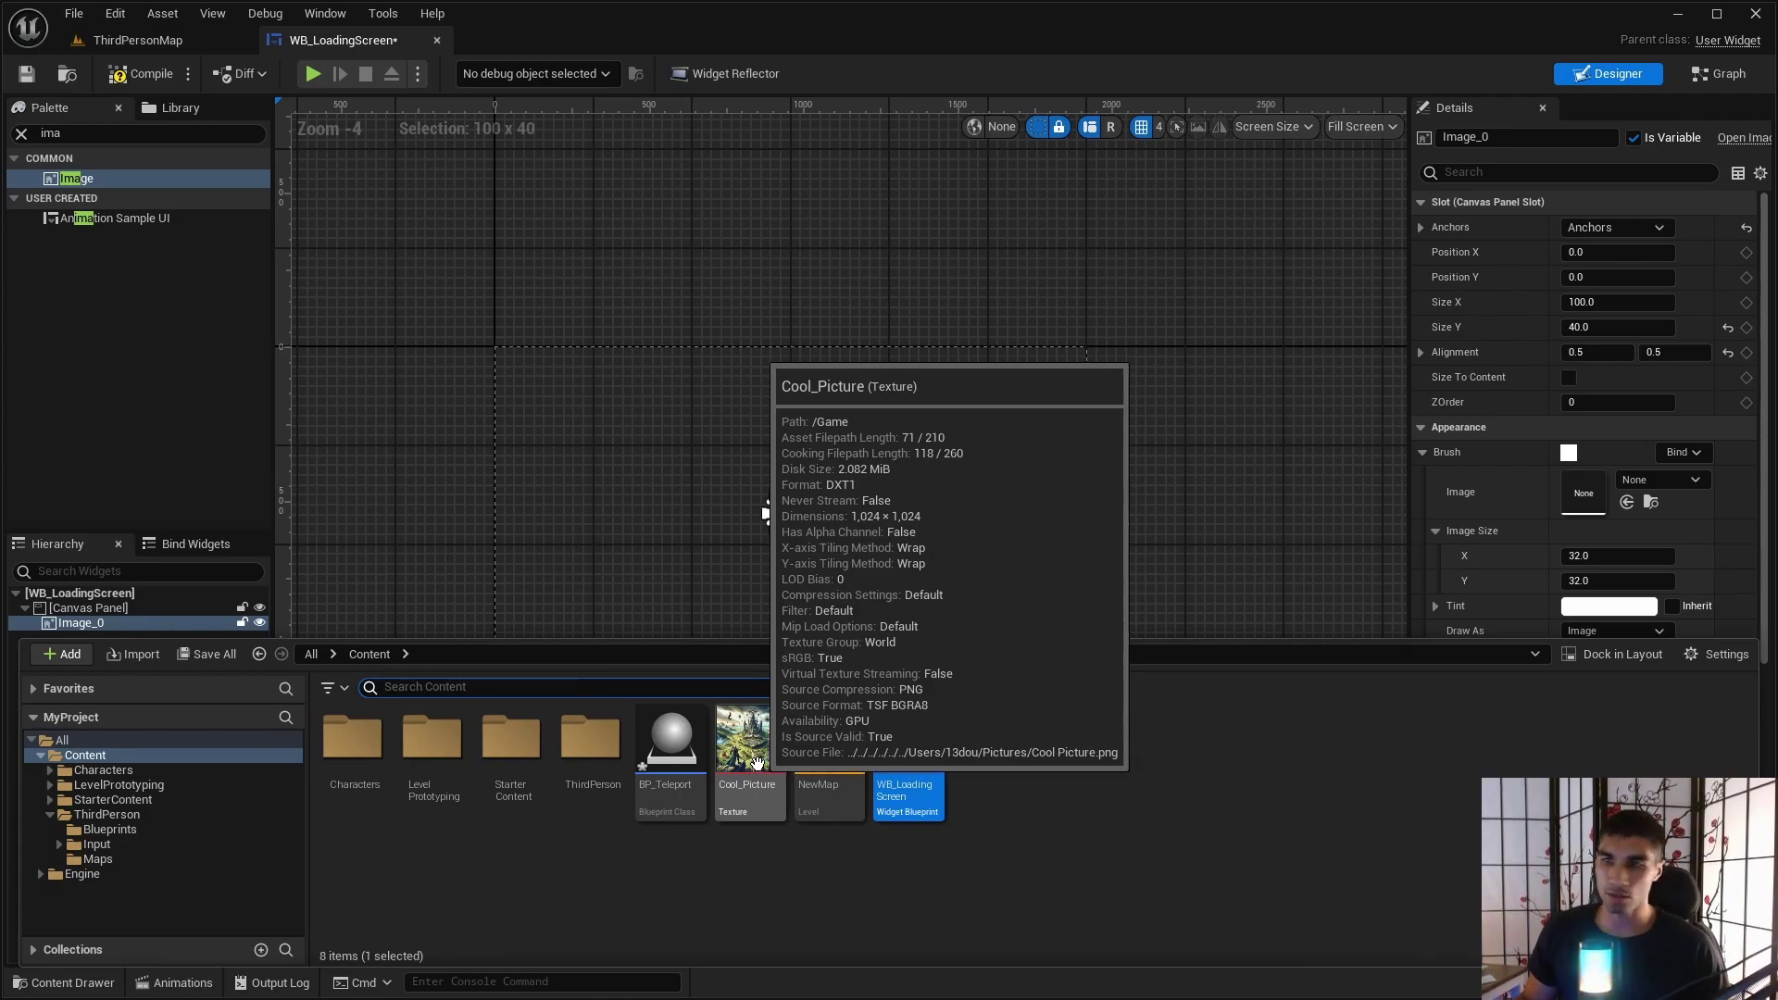
# Assign Cool_Picture to the image and size the widget 1920 × 1080.
pyautogui.moveTo(765, 512); pyautogui.dragTo(791, 512)
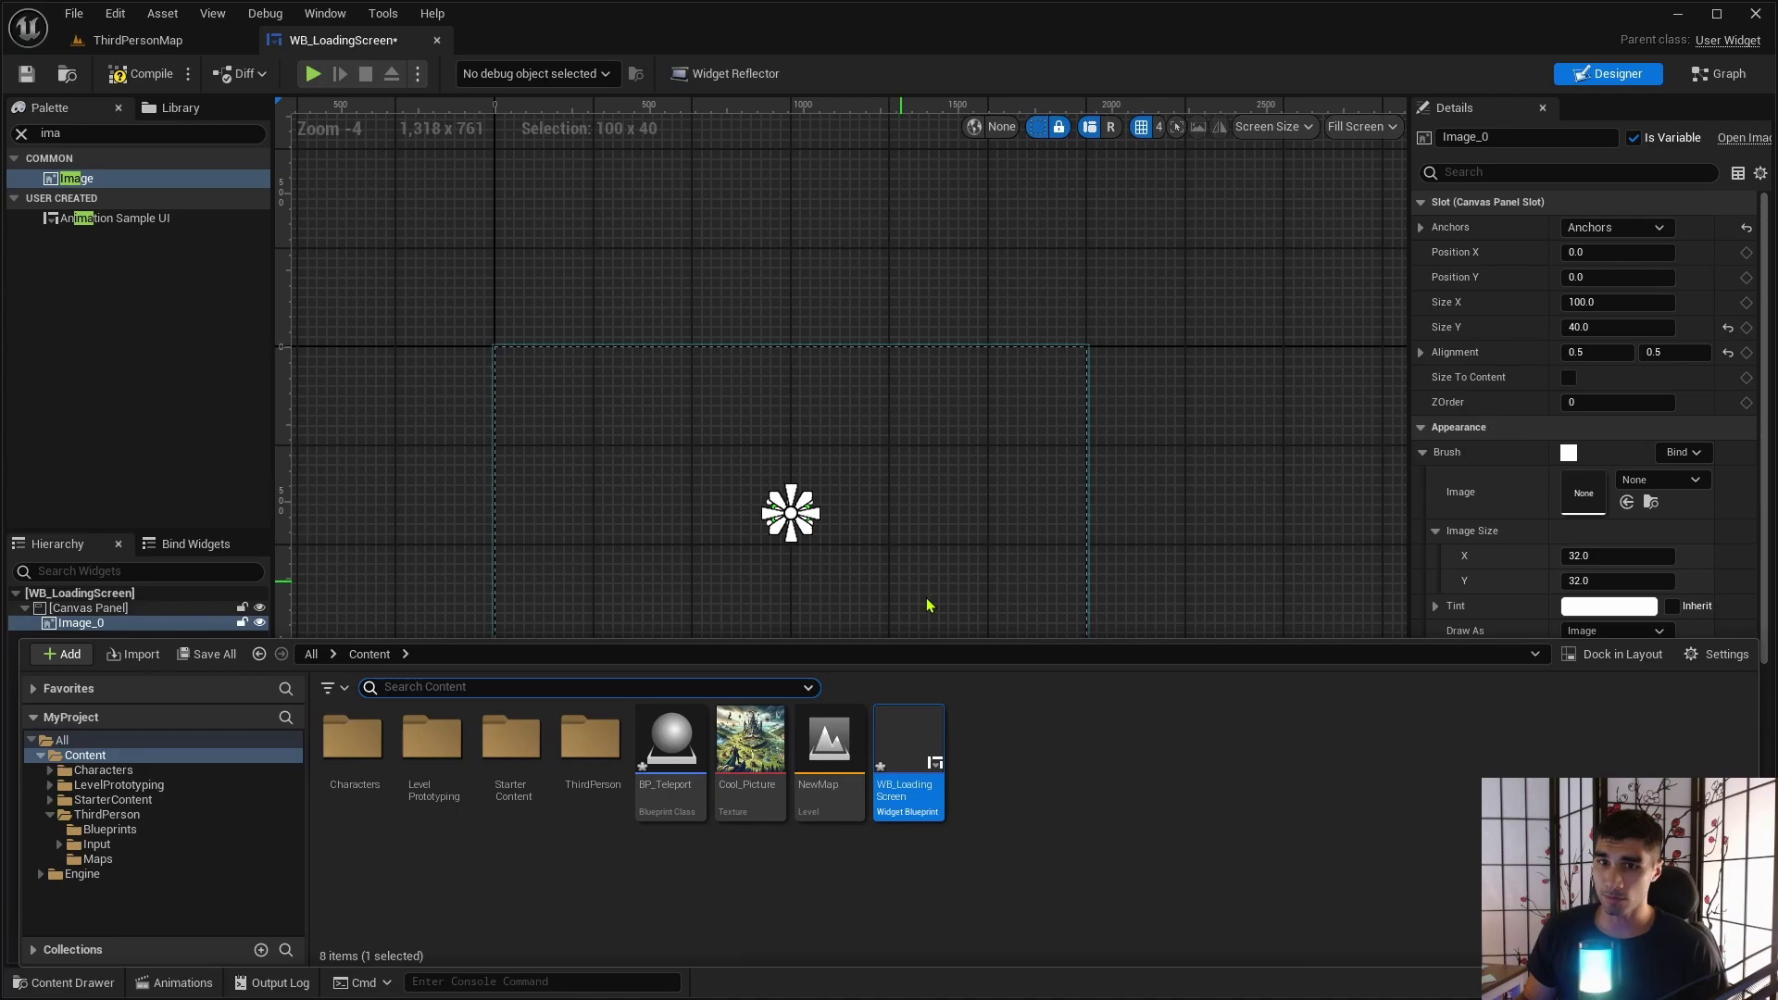
pyautogui.moveTo(750, 741)
pyautogui.mouseDown()
pyautogui.moveTo(774, 509)
pyautogui.moveTo(1621, 477)
pyautogui.mouseUp()
pyautogui.click(1230, 577)
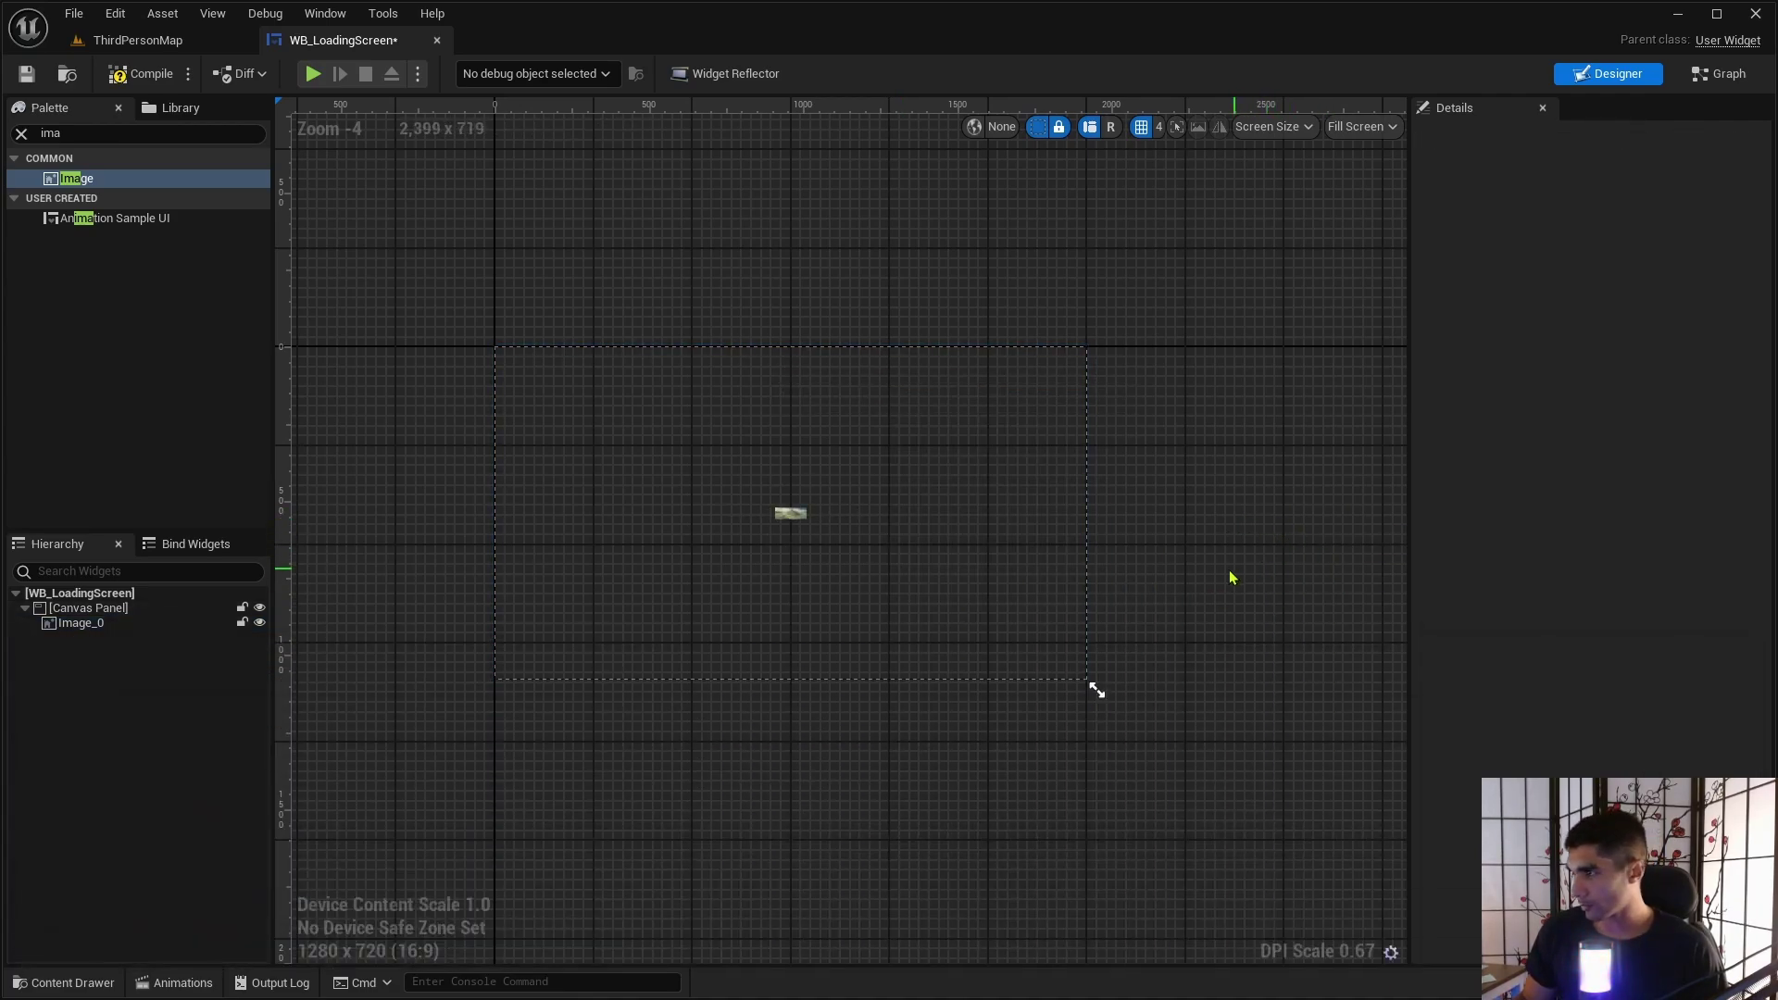
pyautogui.click(793, 515)
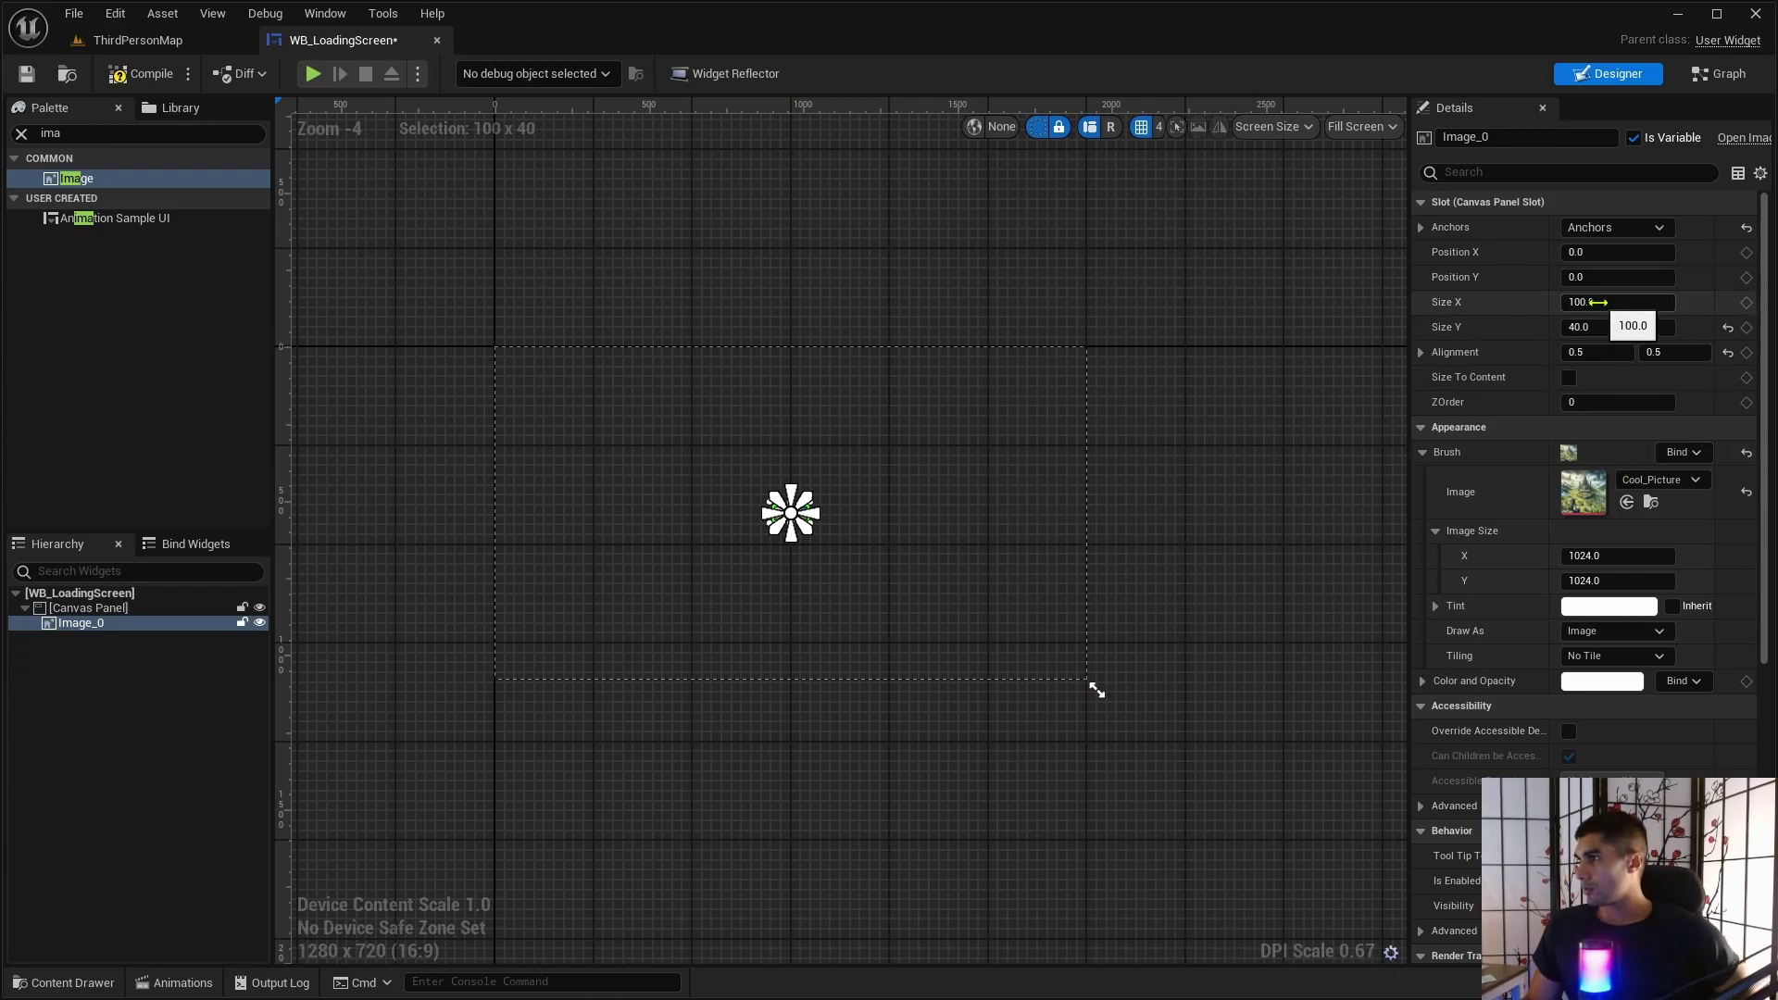
pyautogui.click(751, 348)
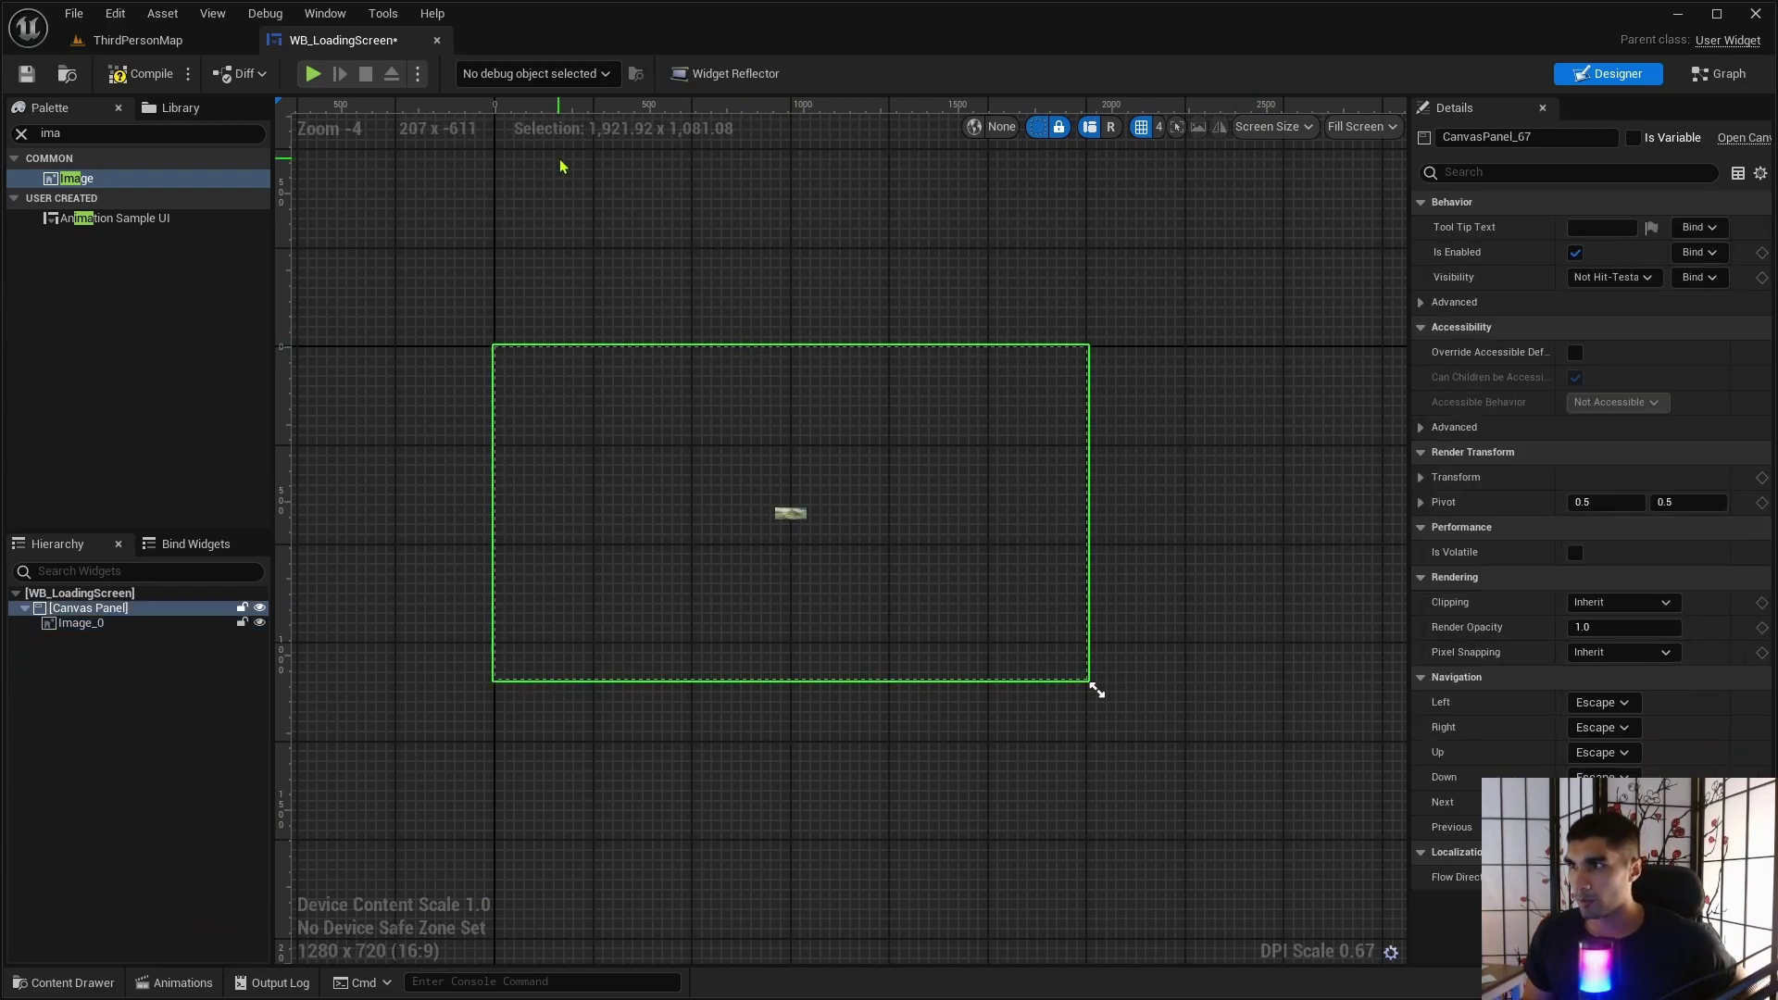
pyautogui.click(790, 514)
pyautogui.click(1621, 303)
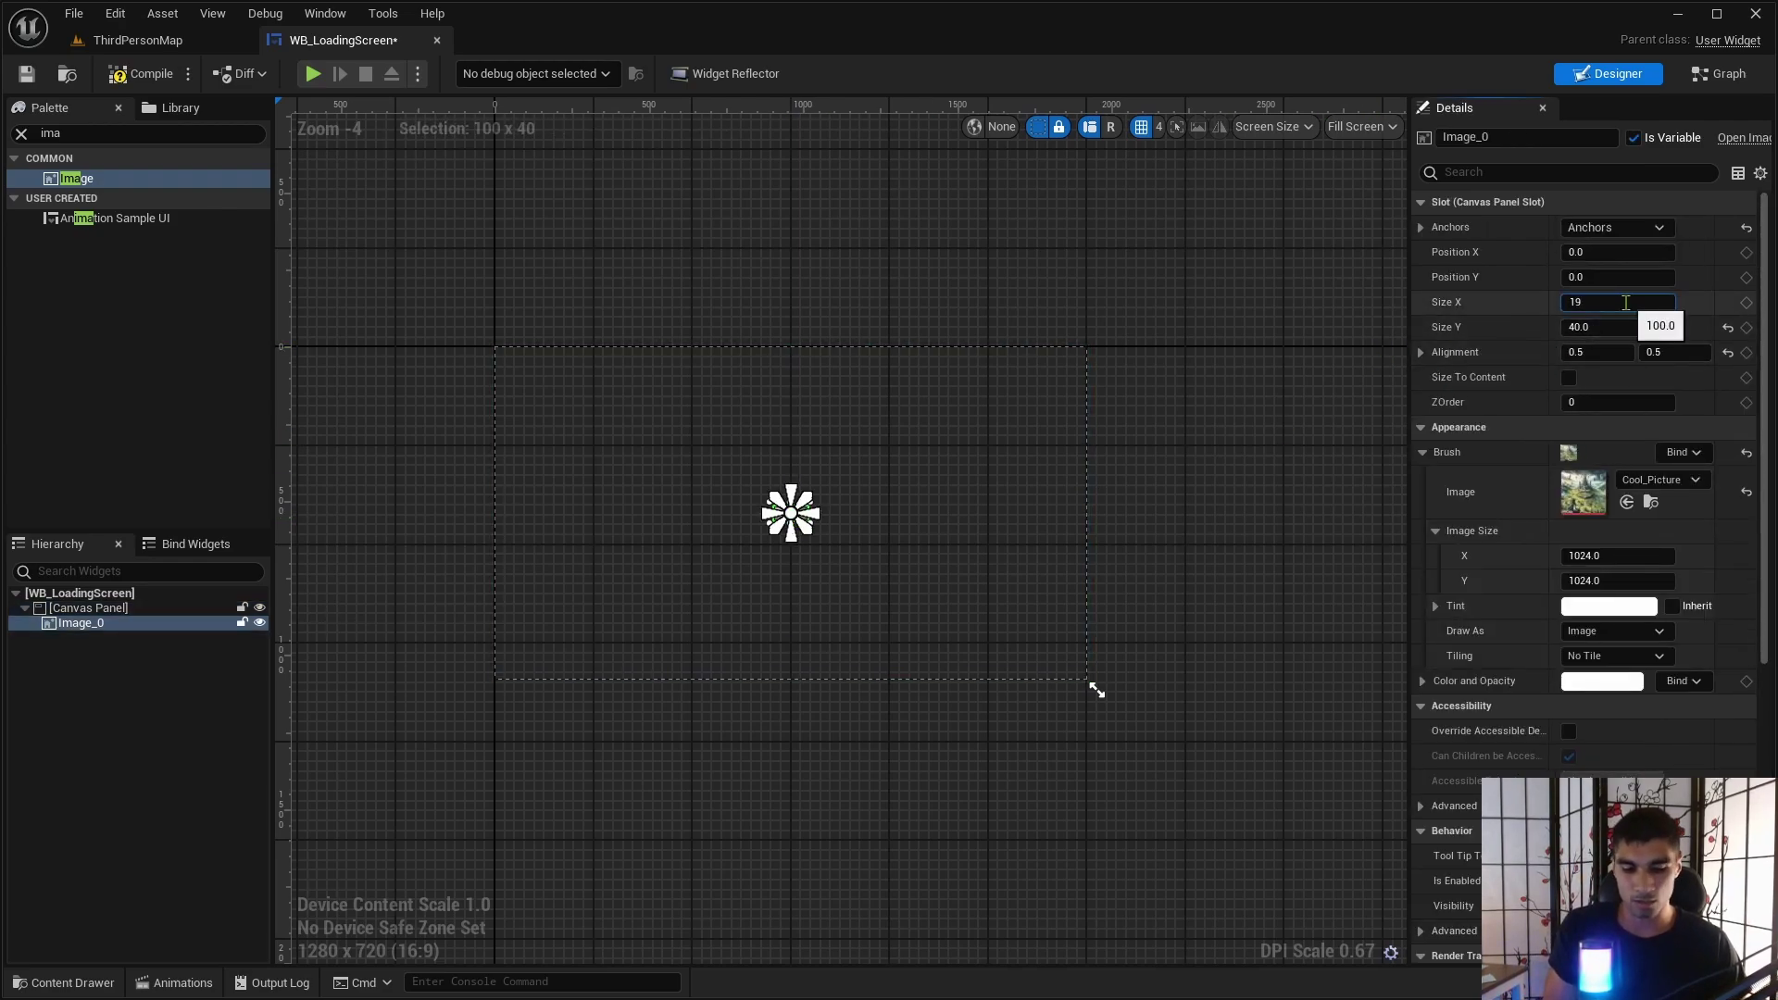
pyautogui.press('Tab')
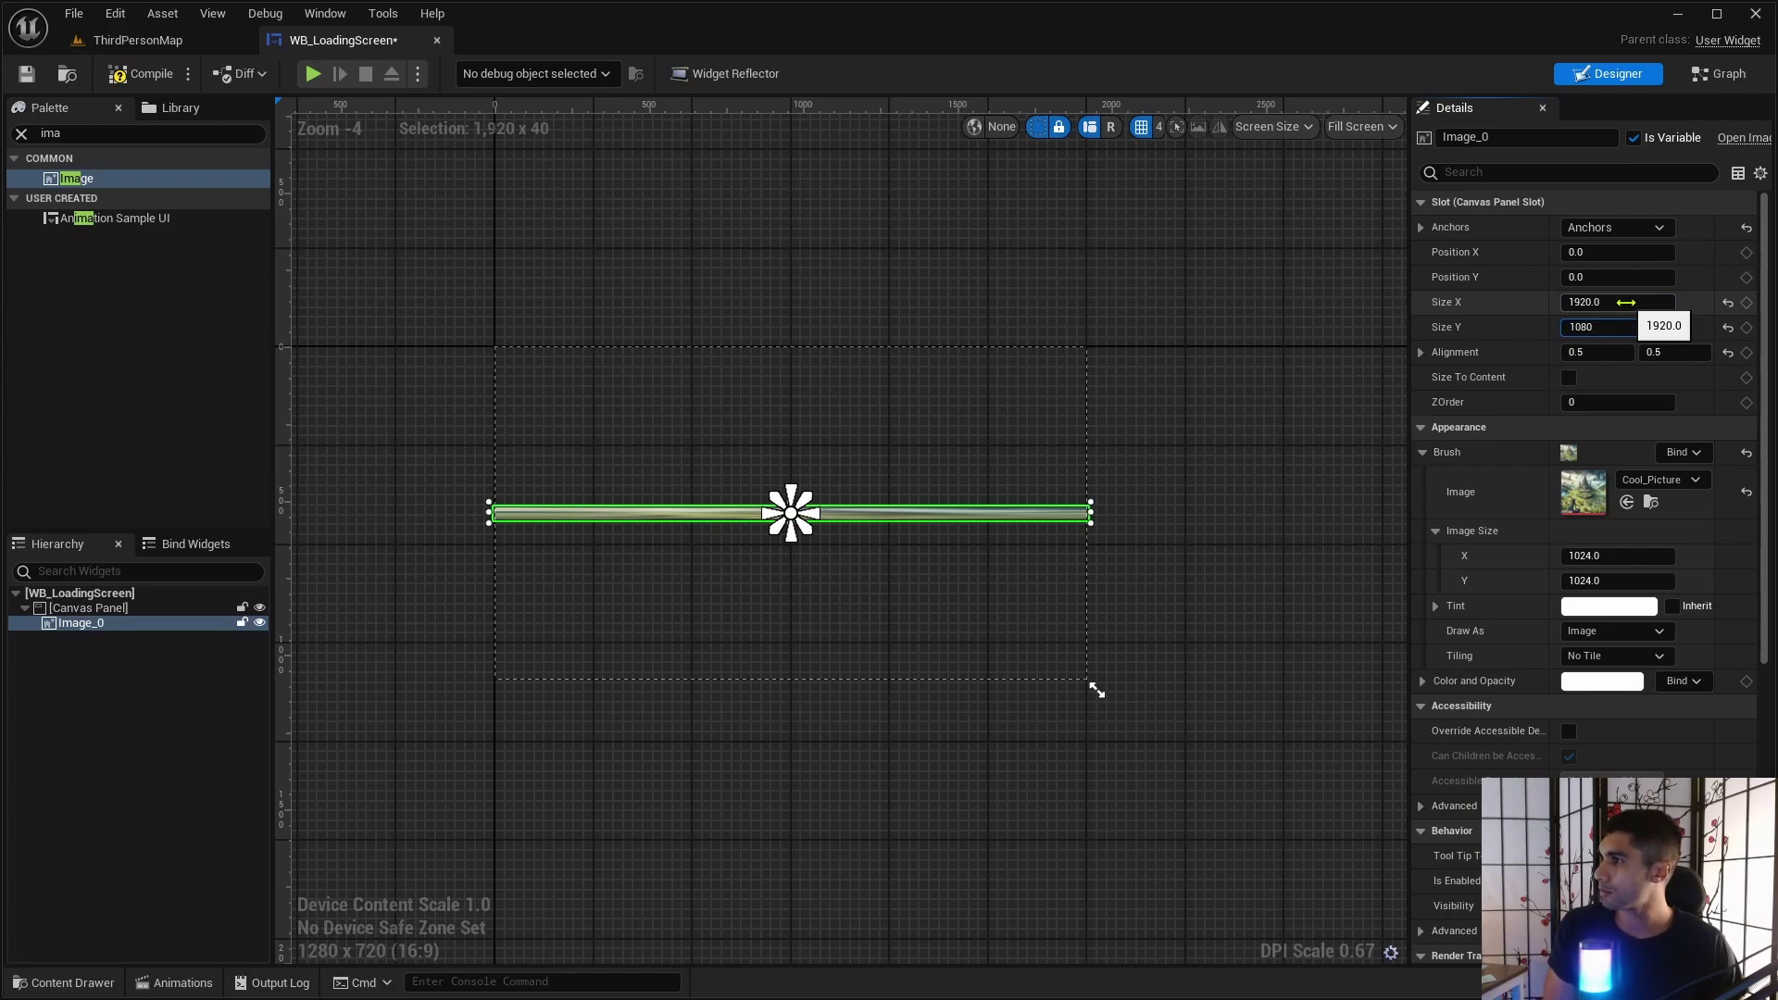
pyautogui.press('Return')
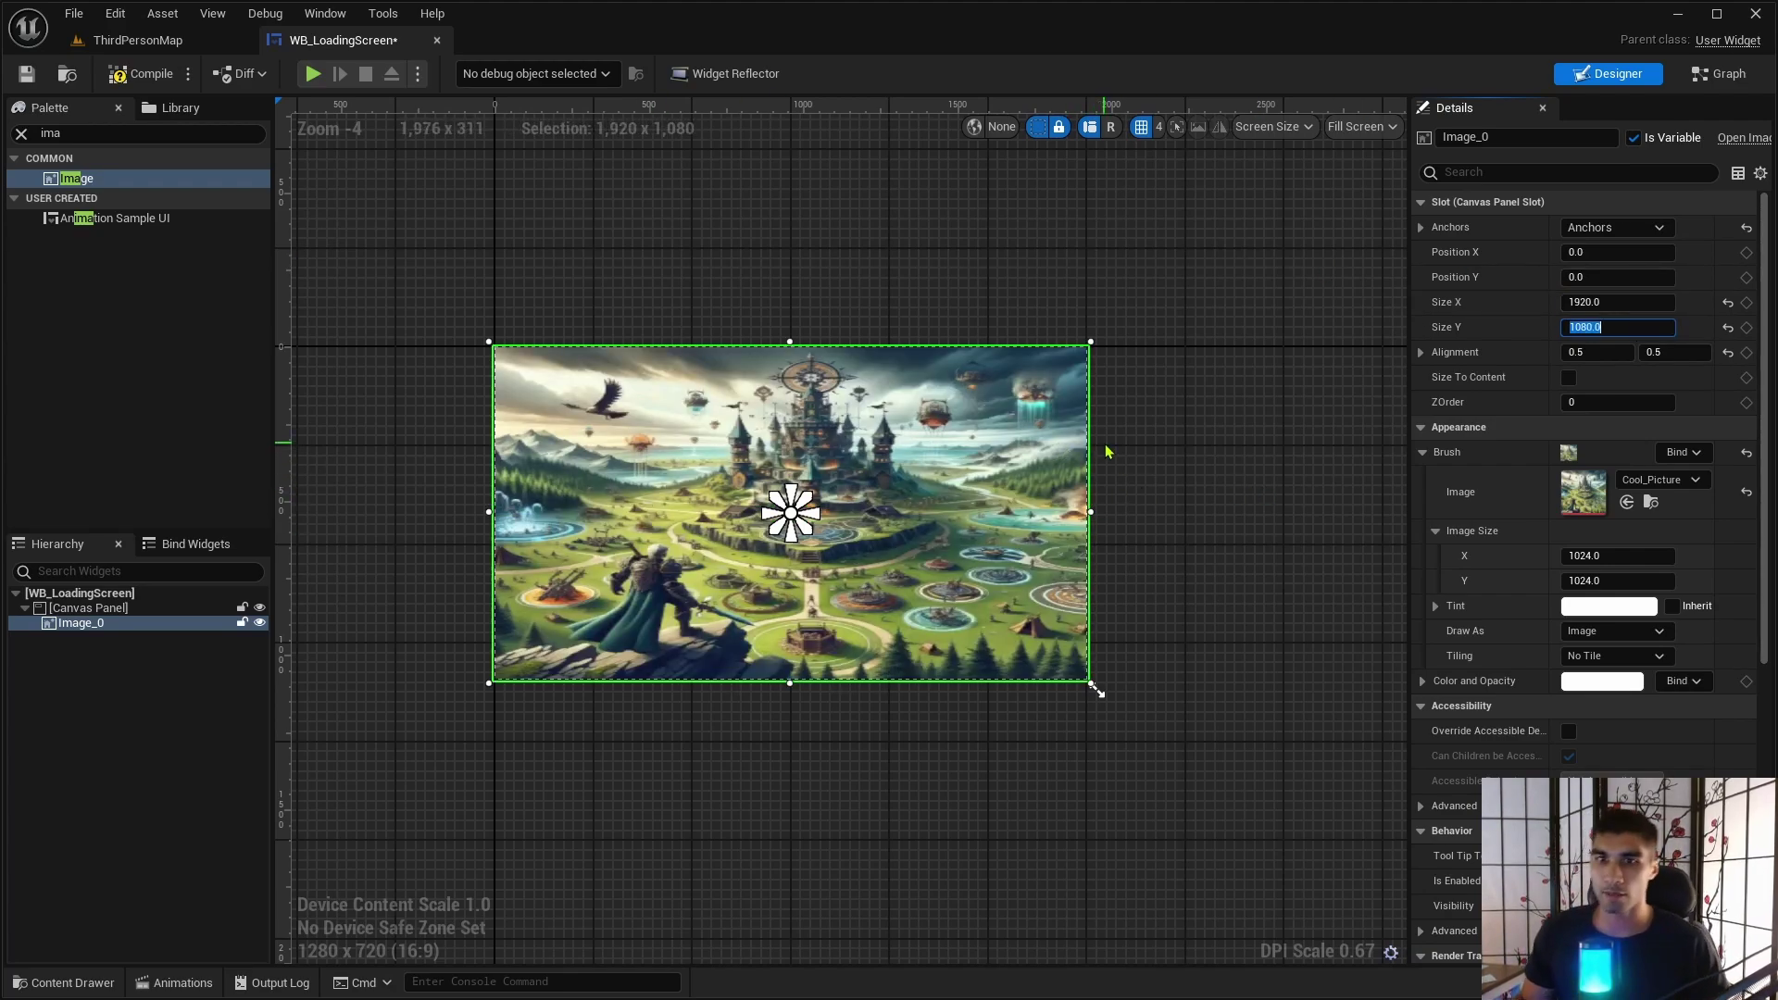
# Set the brush's Image Size to 1920 × 1080.
pyautogui.moveTo(1192, 532); pyautogui.dragTo(1238, 517, button='right')
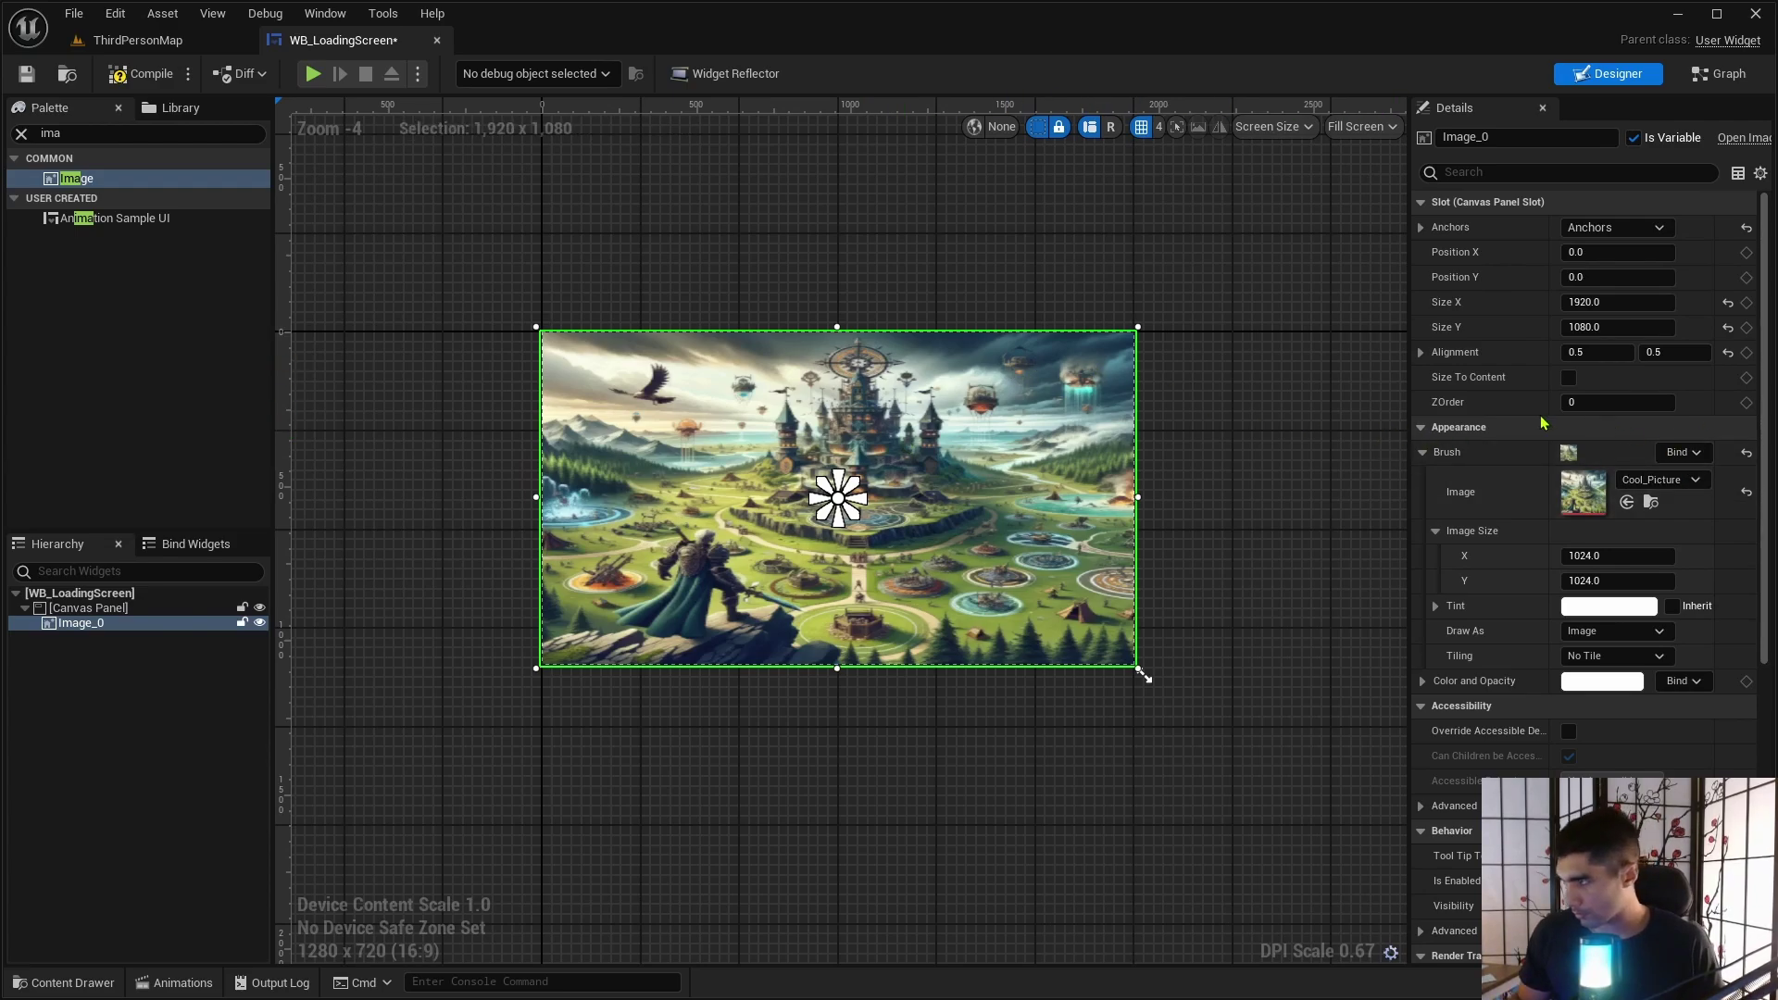
pyautogui.click(1590, 556)
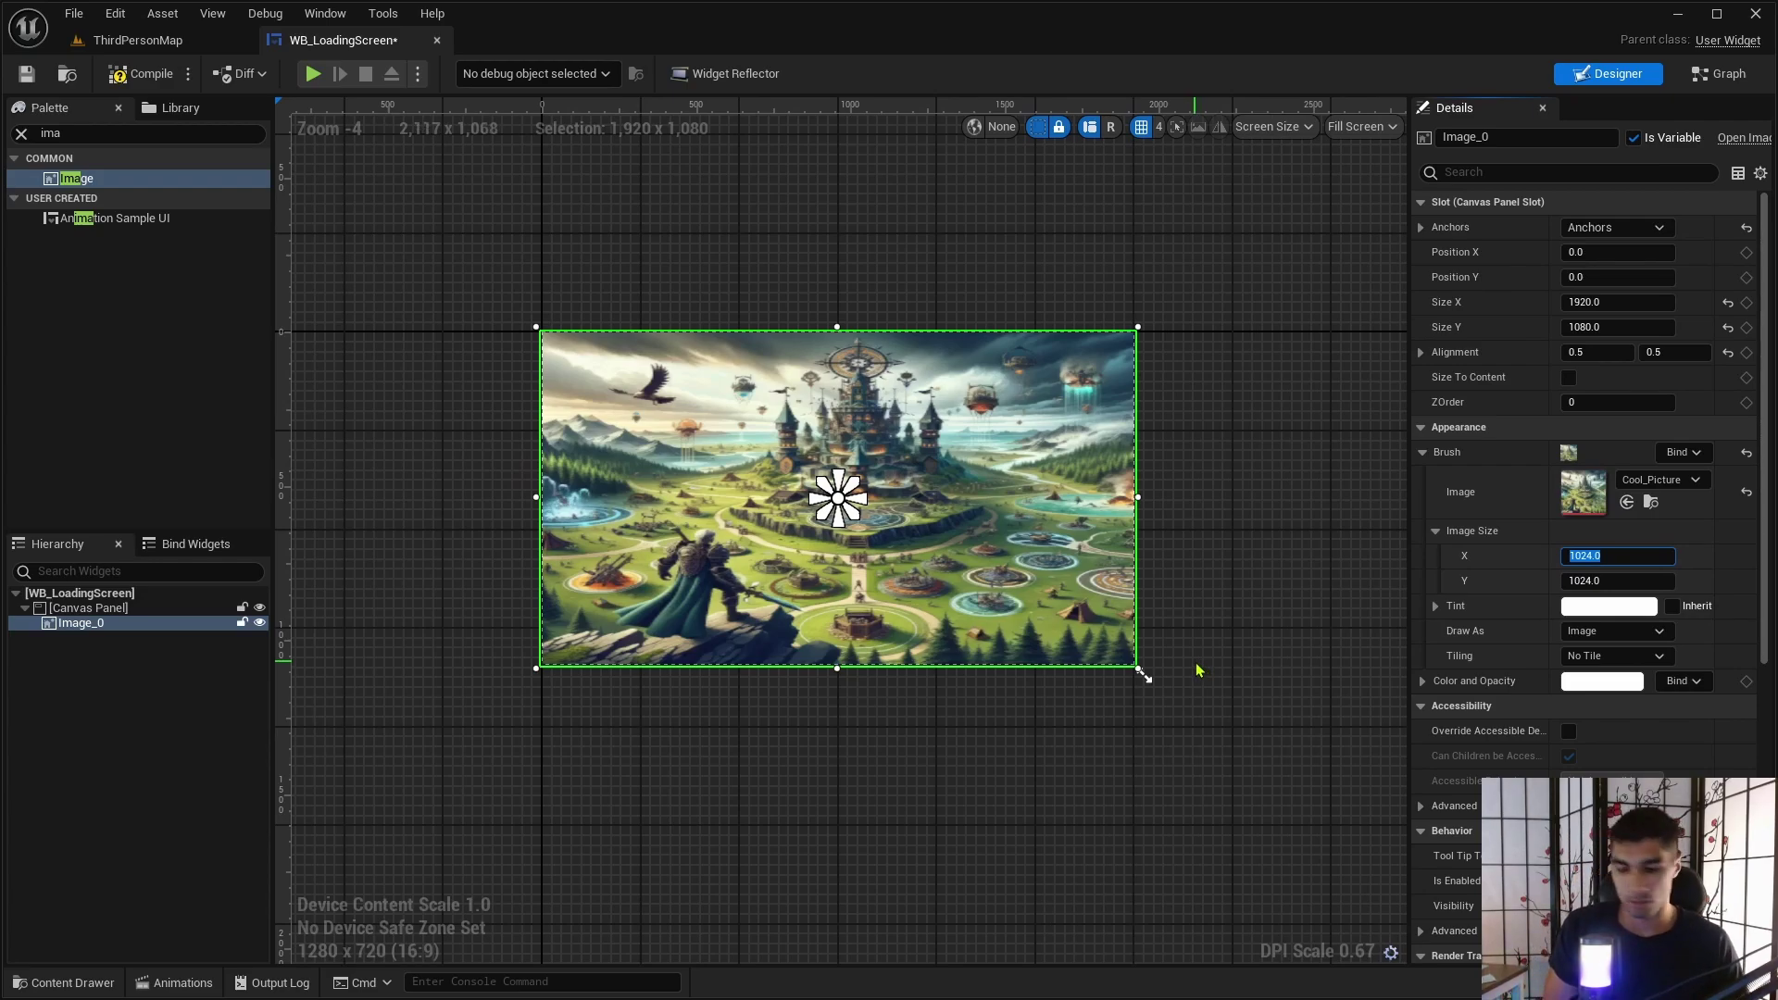
pyautogui.press('Tab')
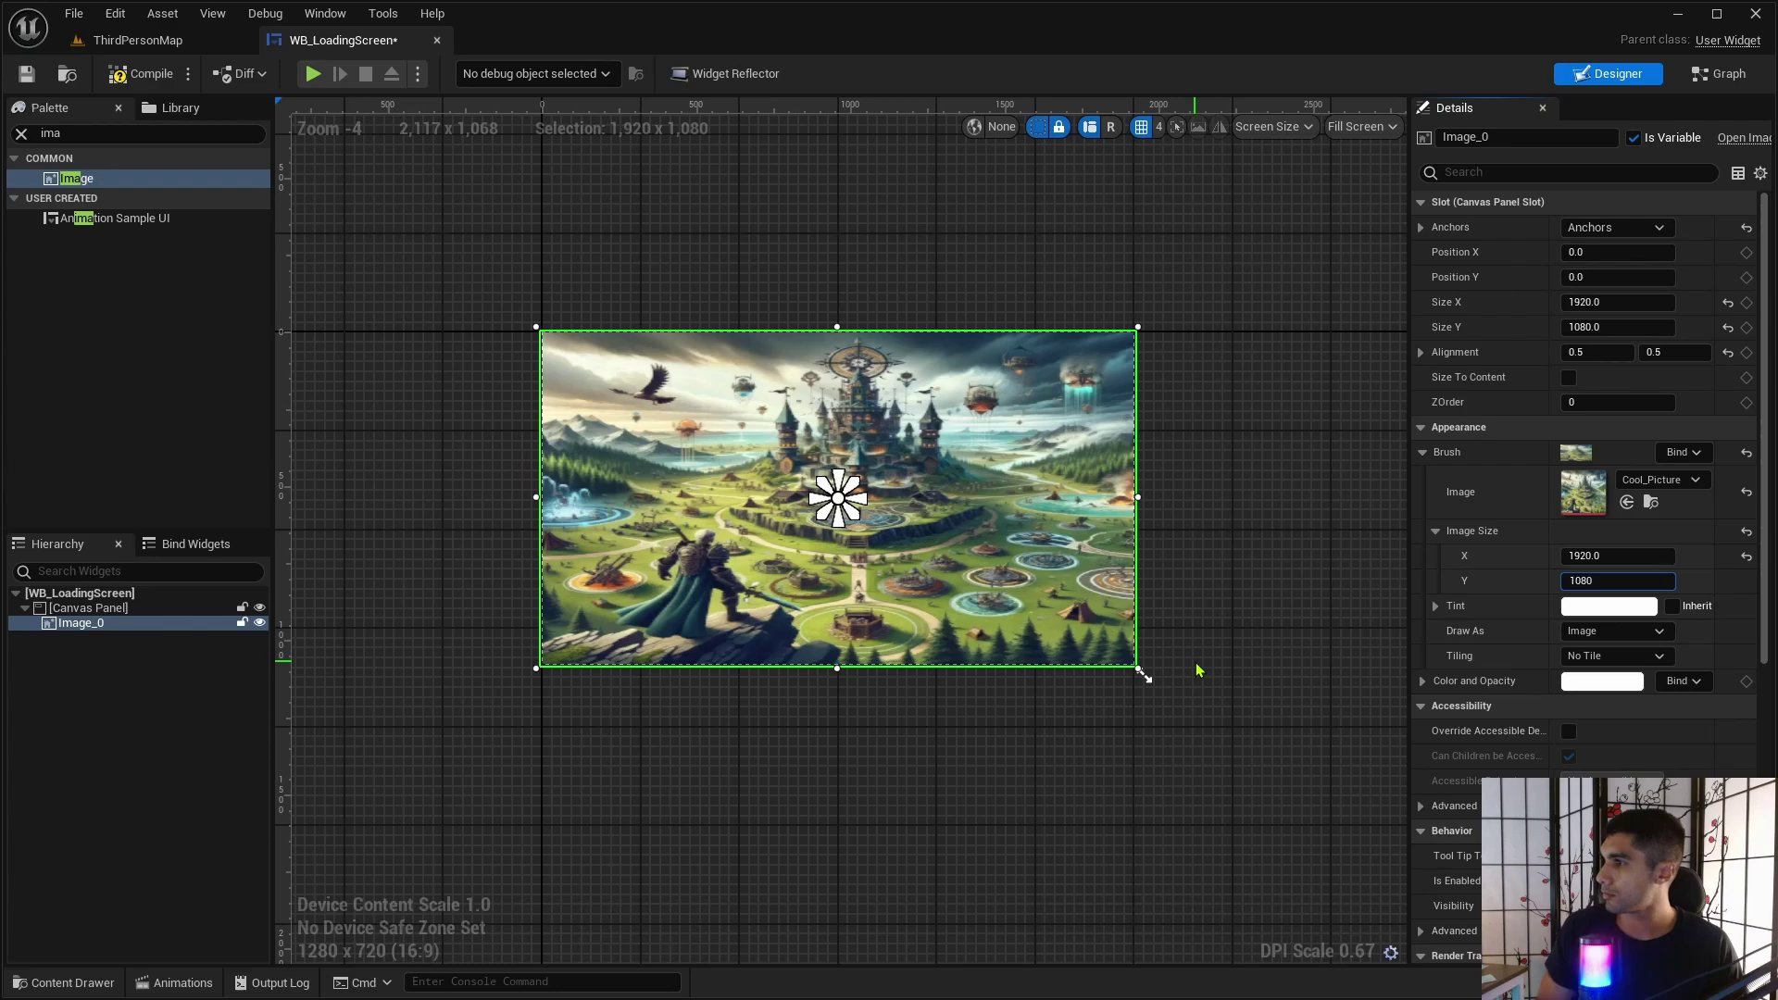
pyautogui.write('1080')
pyautogui.click(1241, 577)
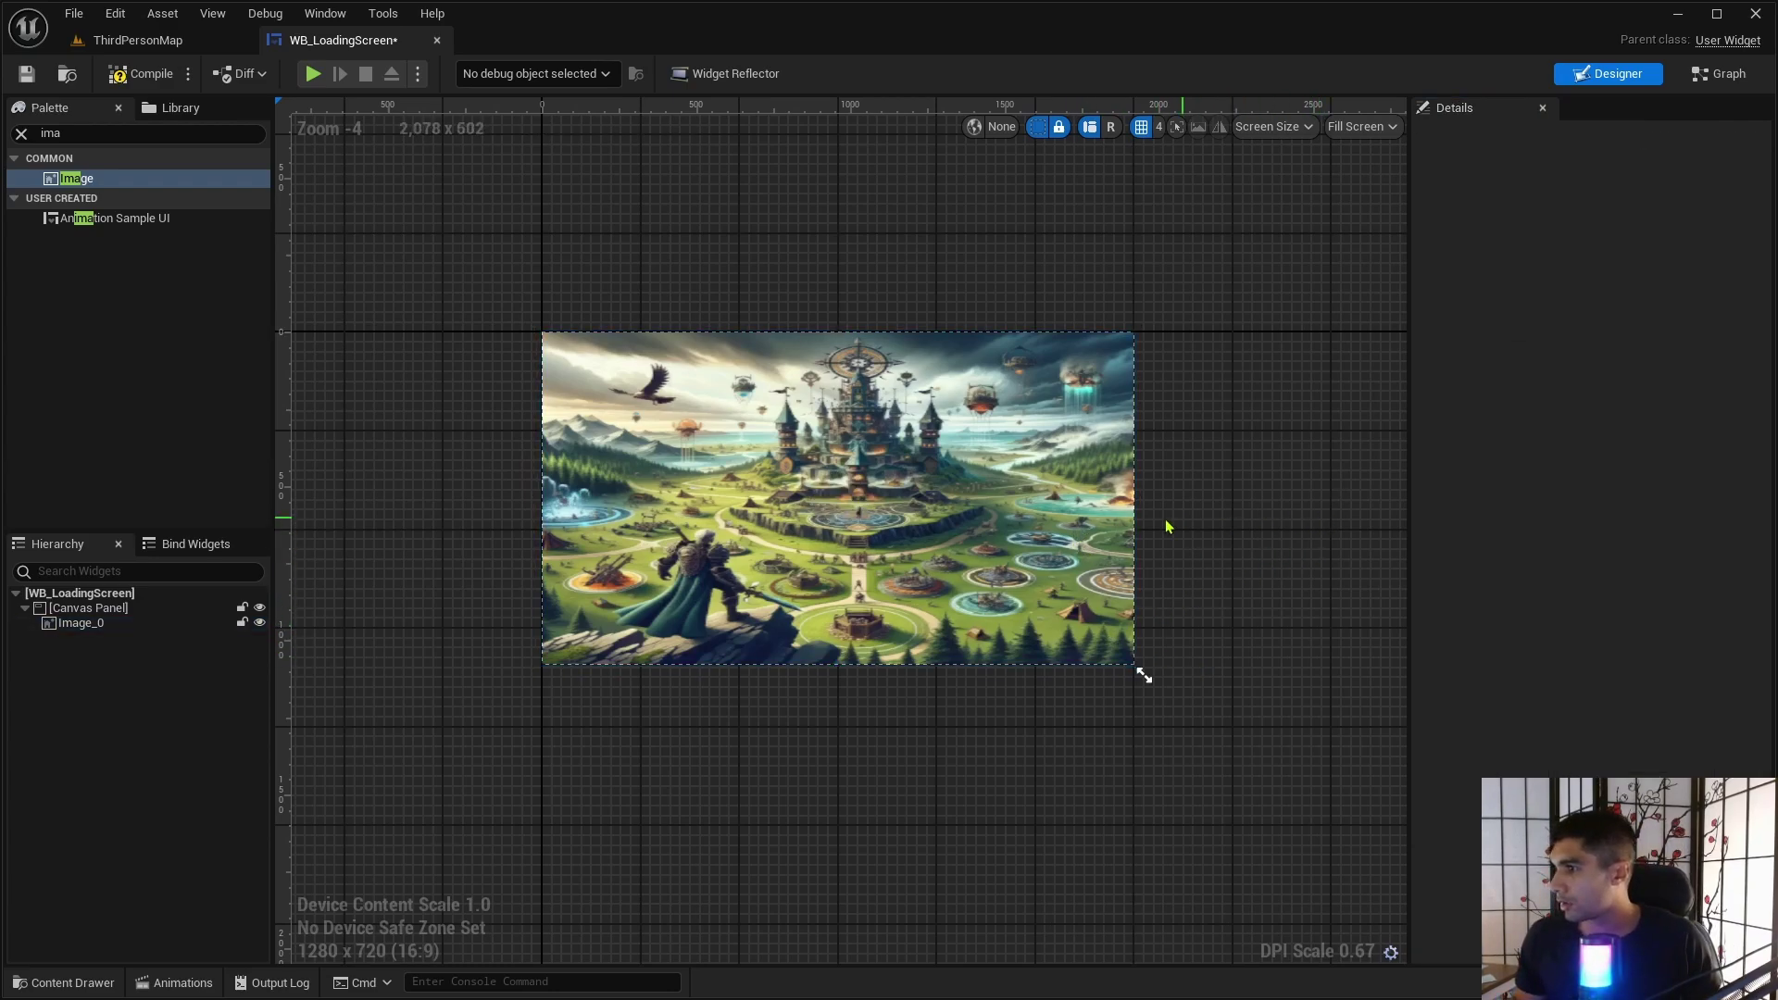
# Stretch the image's anchors out to its top, bottom, left and right edges.
pyautogui.click(1107, 528)
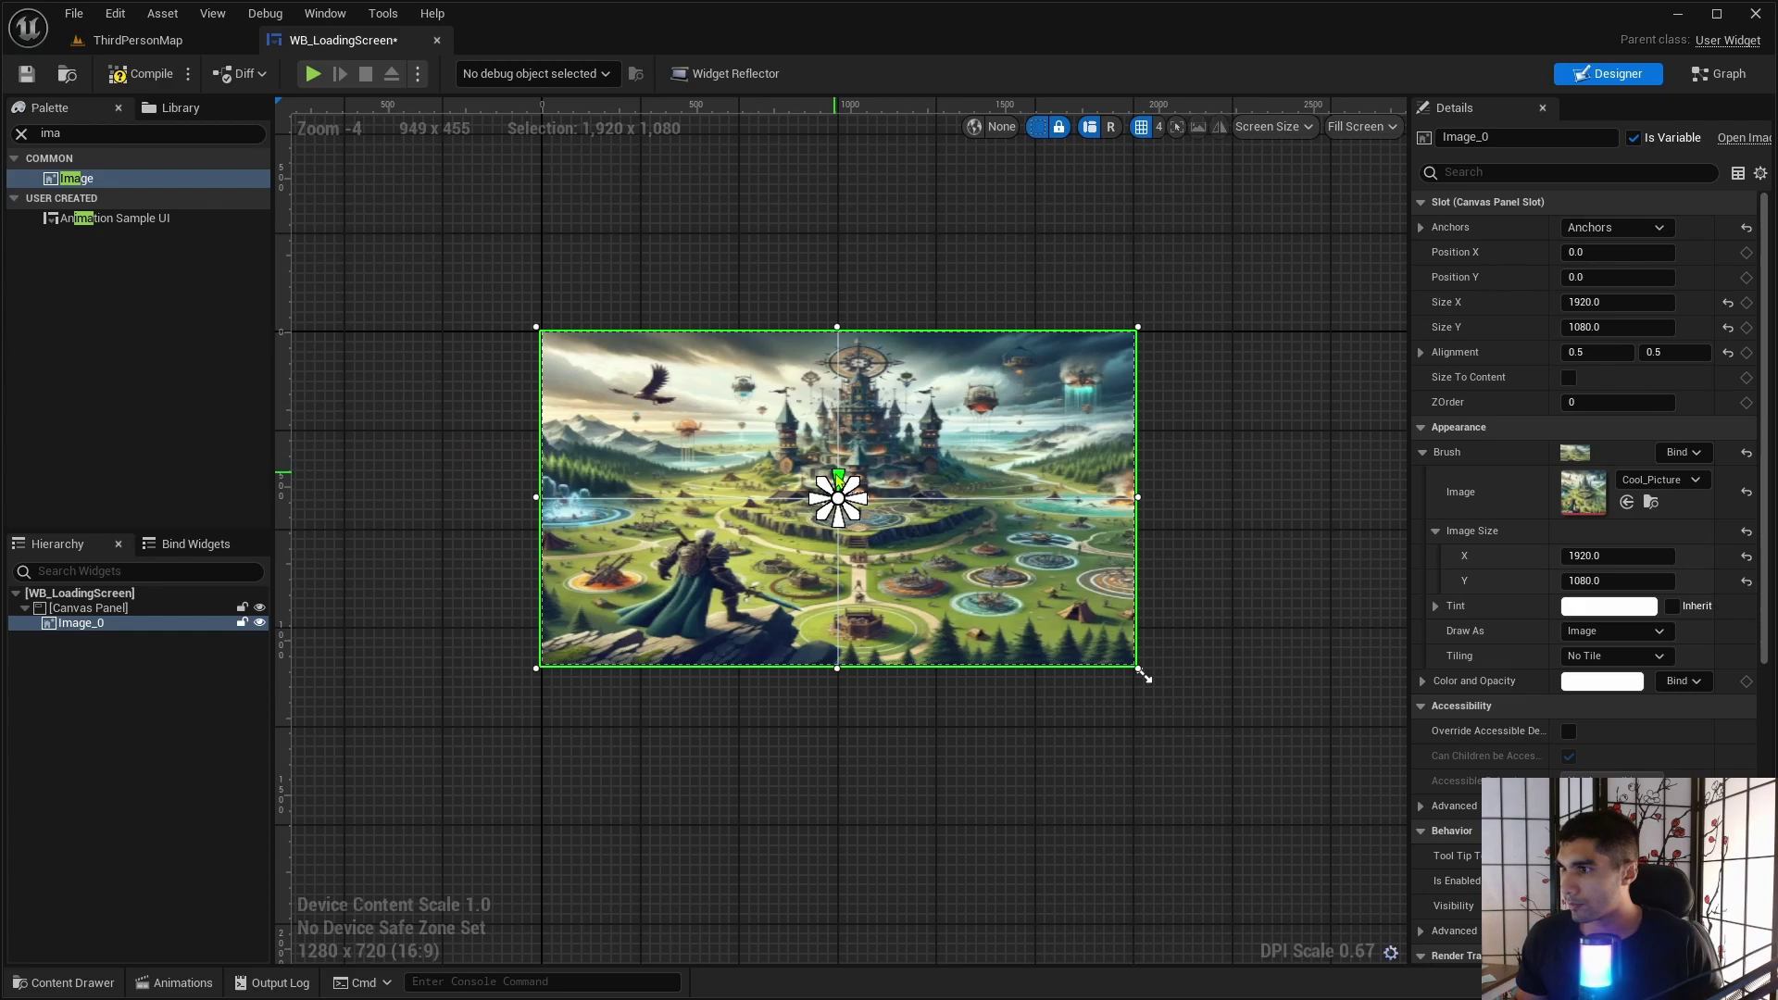
pyautogui.moveTo(838, 482); pyautogui.dragTo(845, 302)
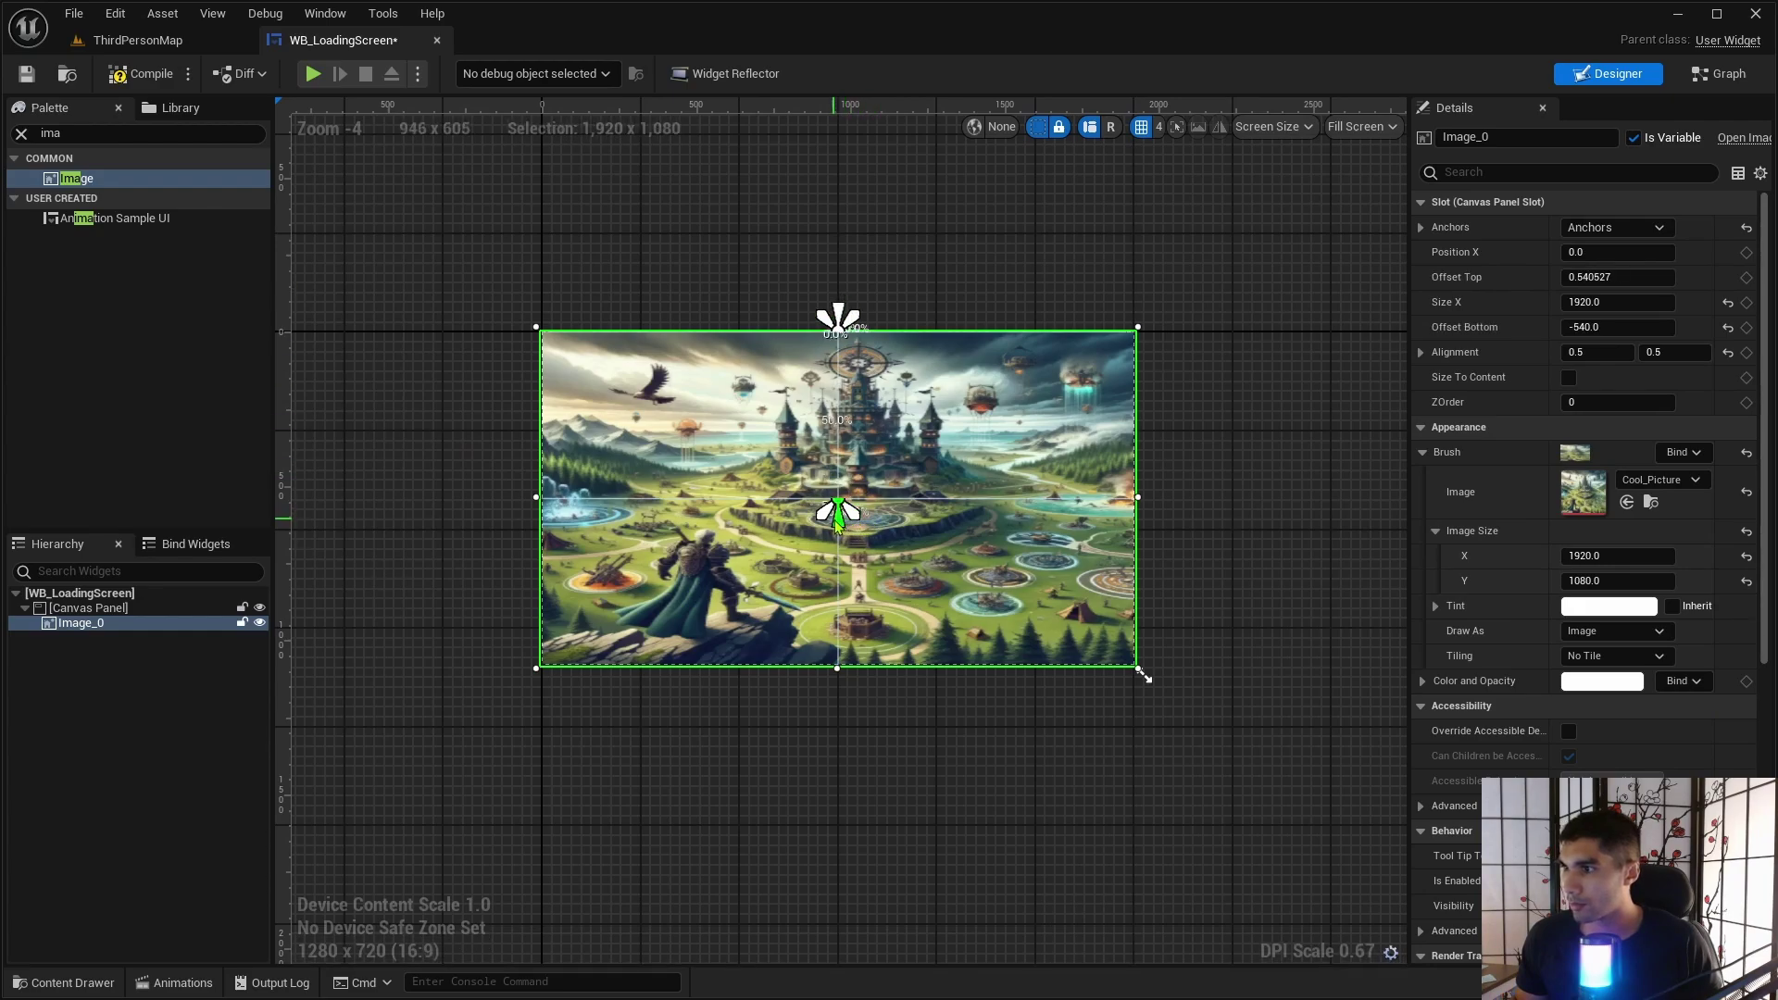
pyautogui.moveTo(835, 519); pyautogui.dragTo(1147, 681)
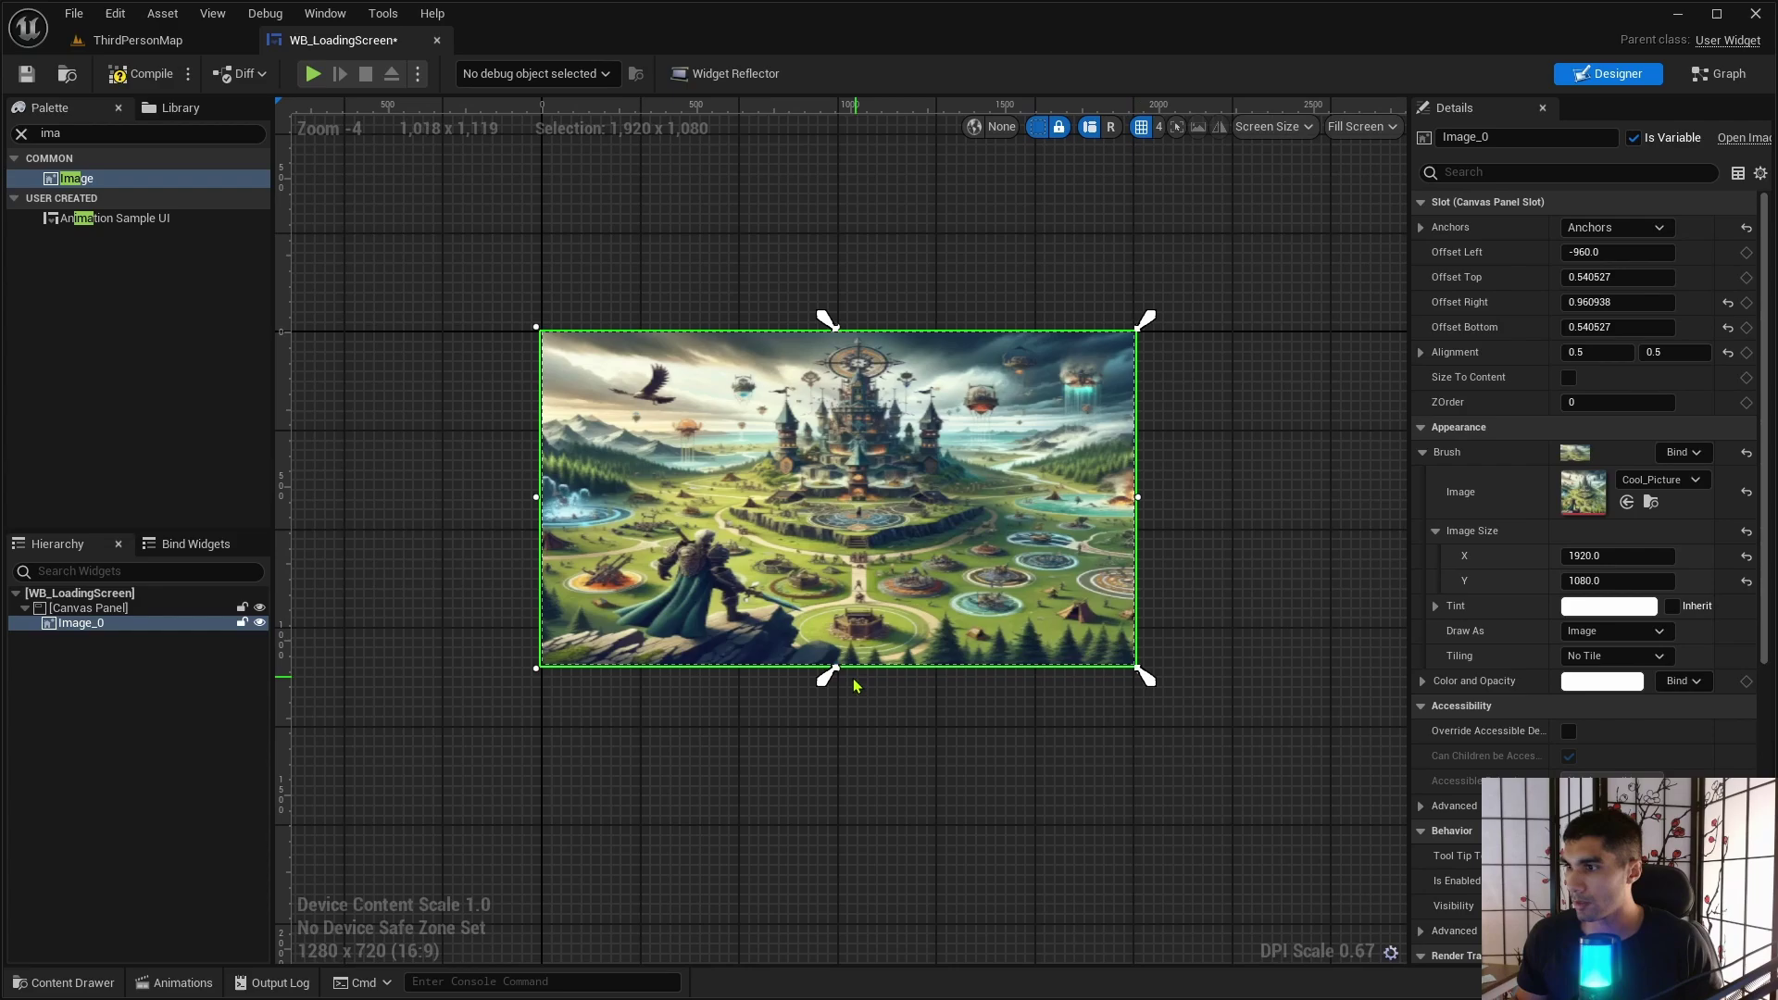
pyautogui.moveTo(837, 681); pyautogui.dragTo(536, 676)
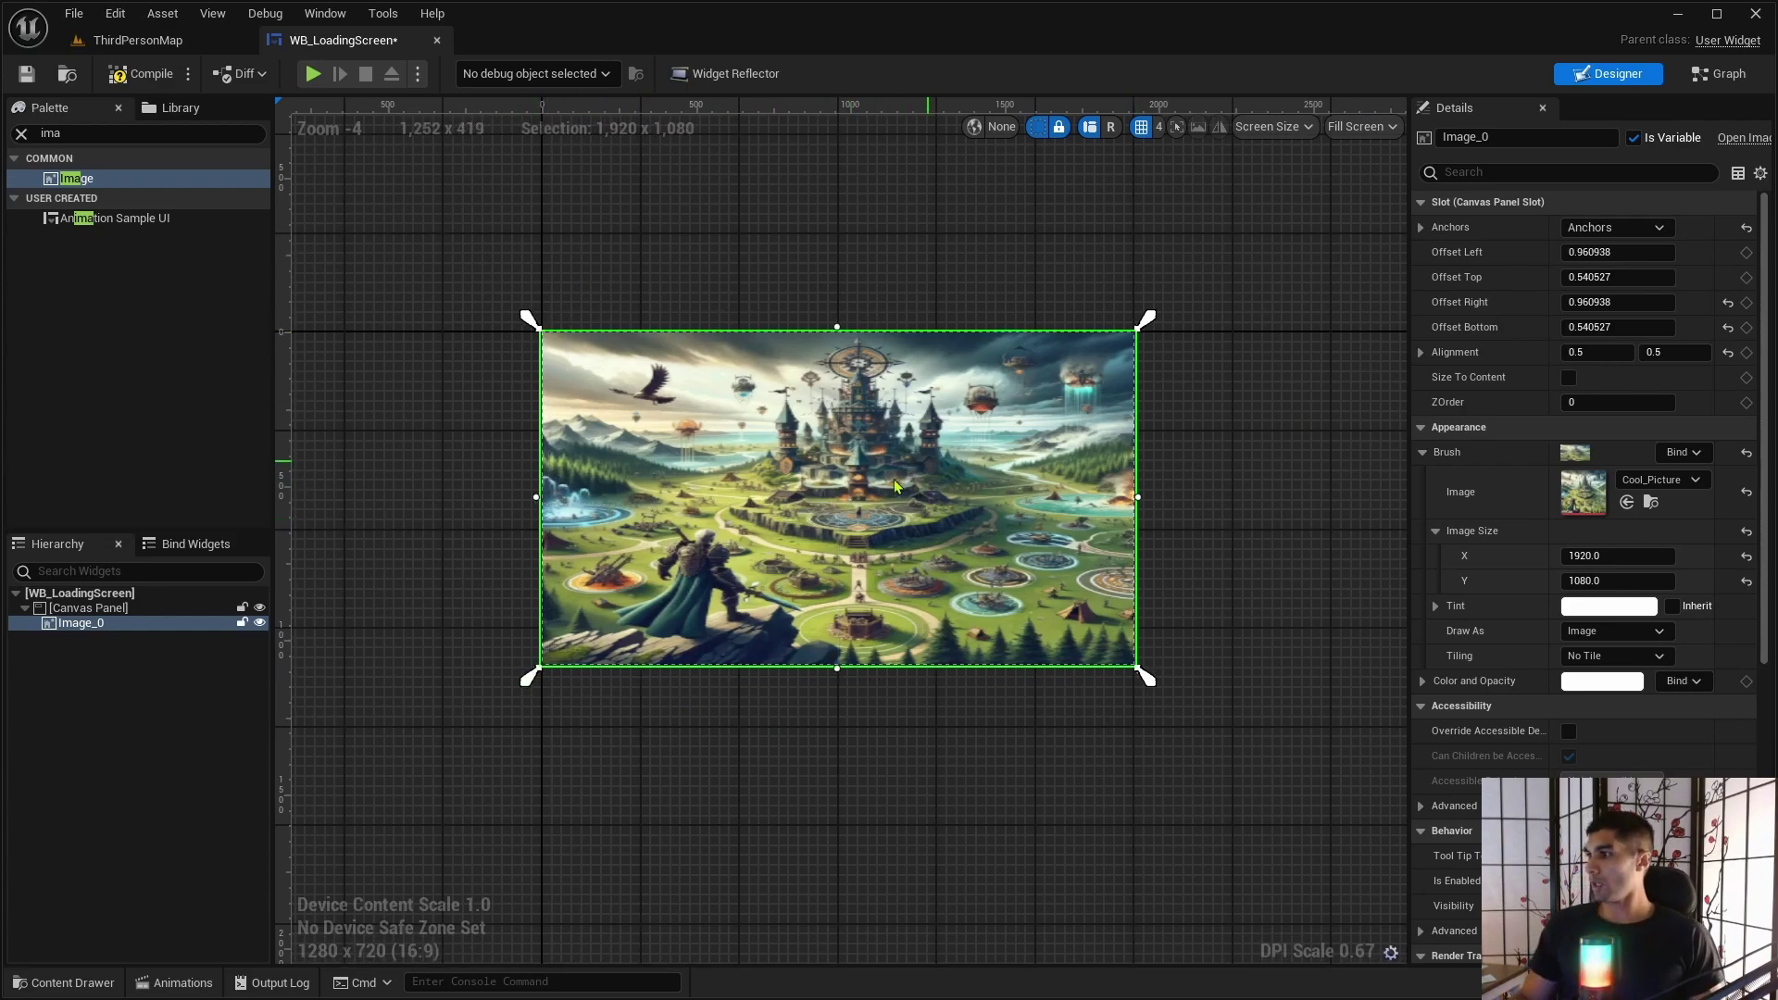
# Place a Text widget at the picture's bottom-left.
pyautogui.click(20, 133)
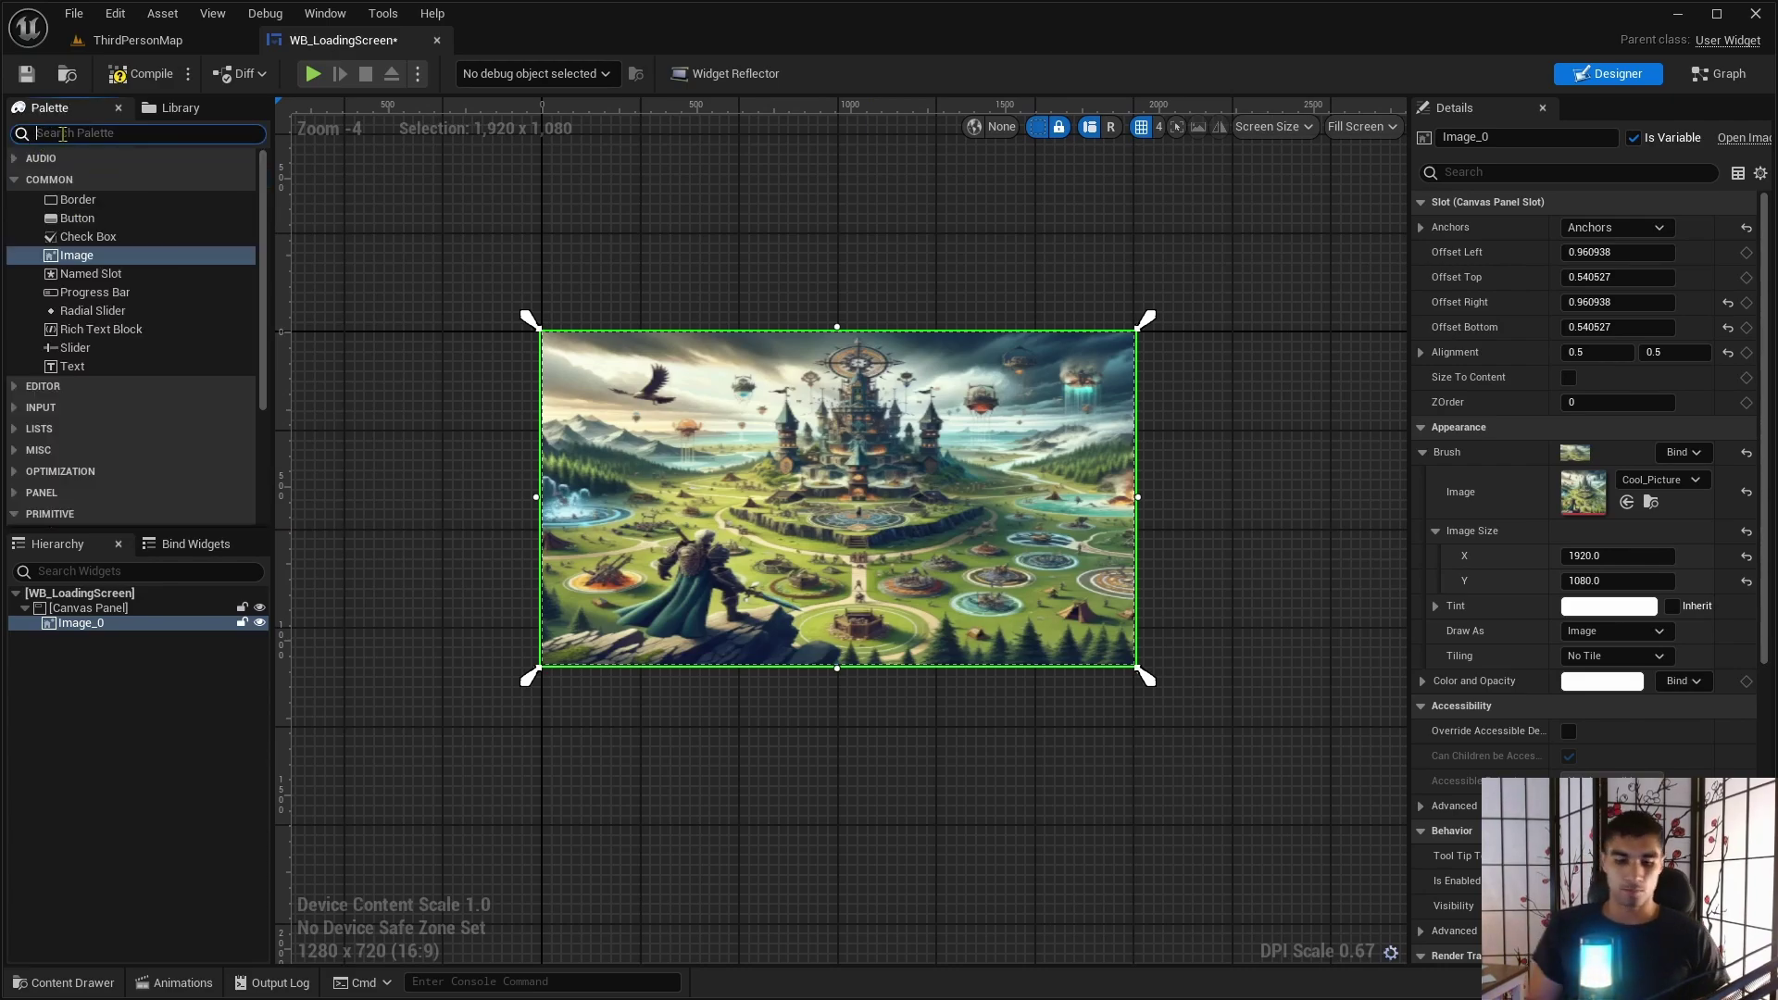
pyautogui.write('Loading')
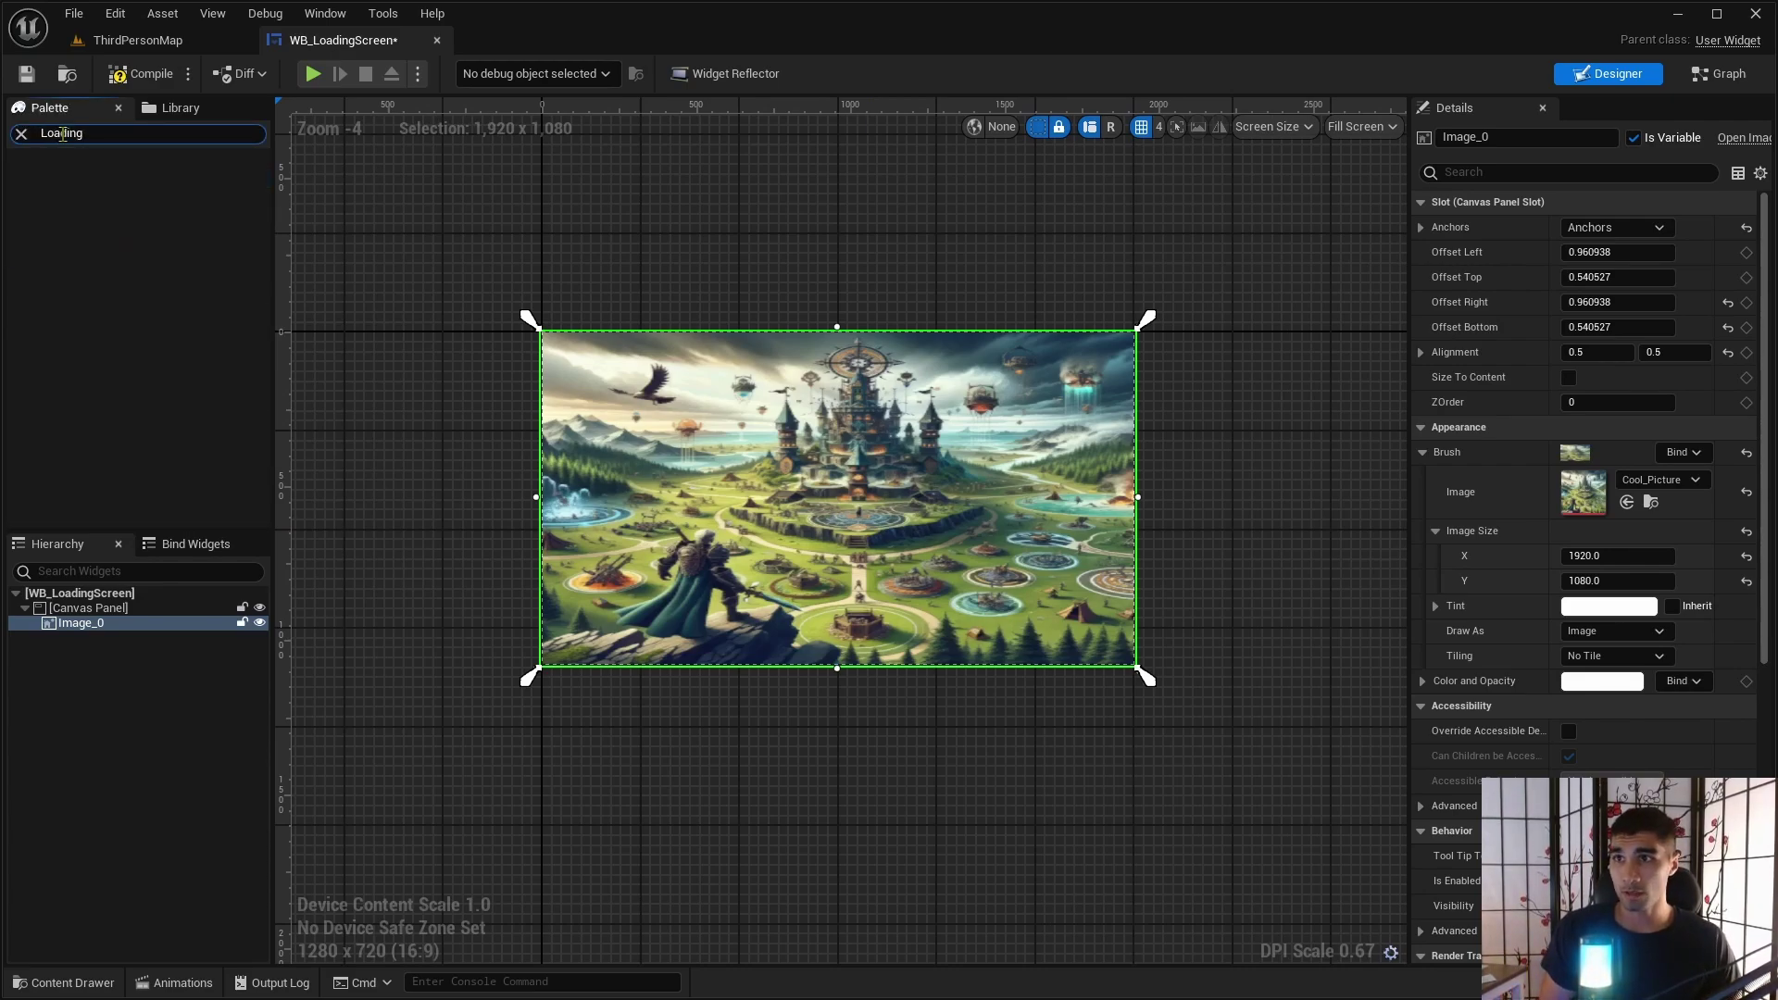
pyautogui.press('BackSpace')
pyautogui.press('BackSpace')
pyautogui.press('BackSpace')
pyautogui.press('BackSpace')
pyautogui.press('BackSpace')
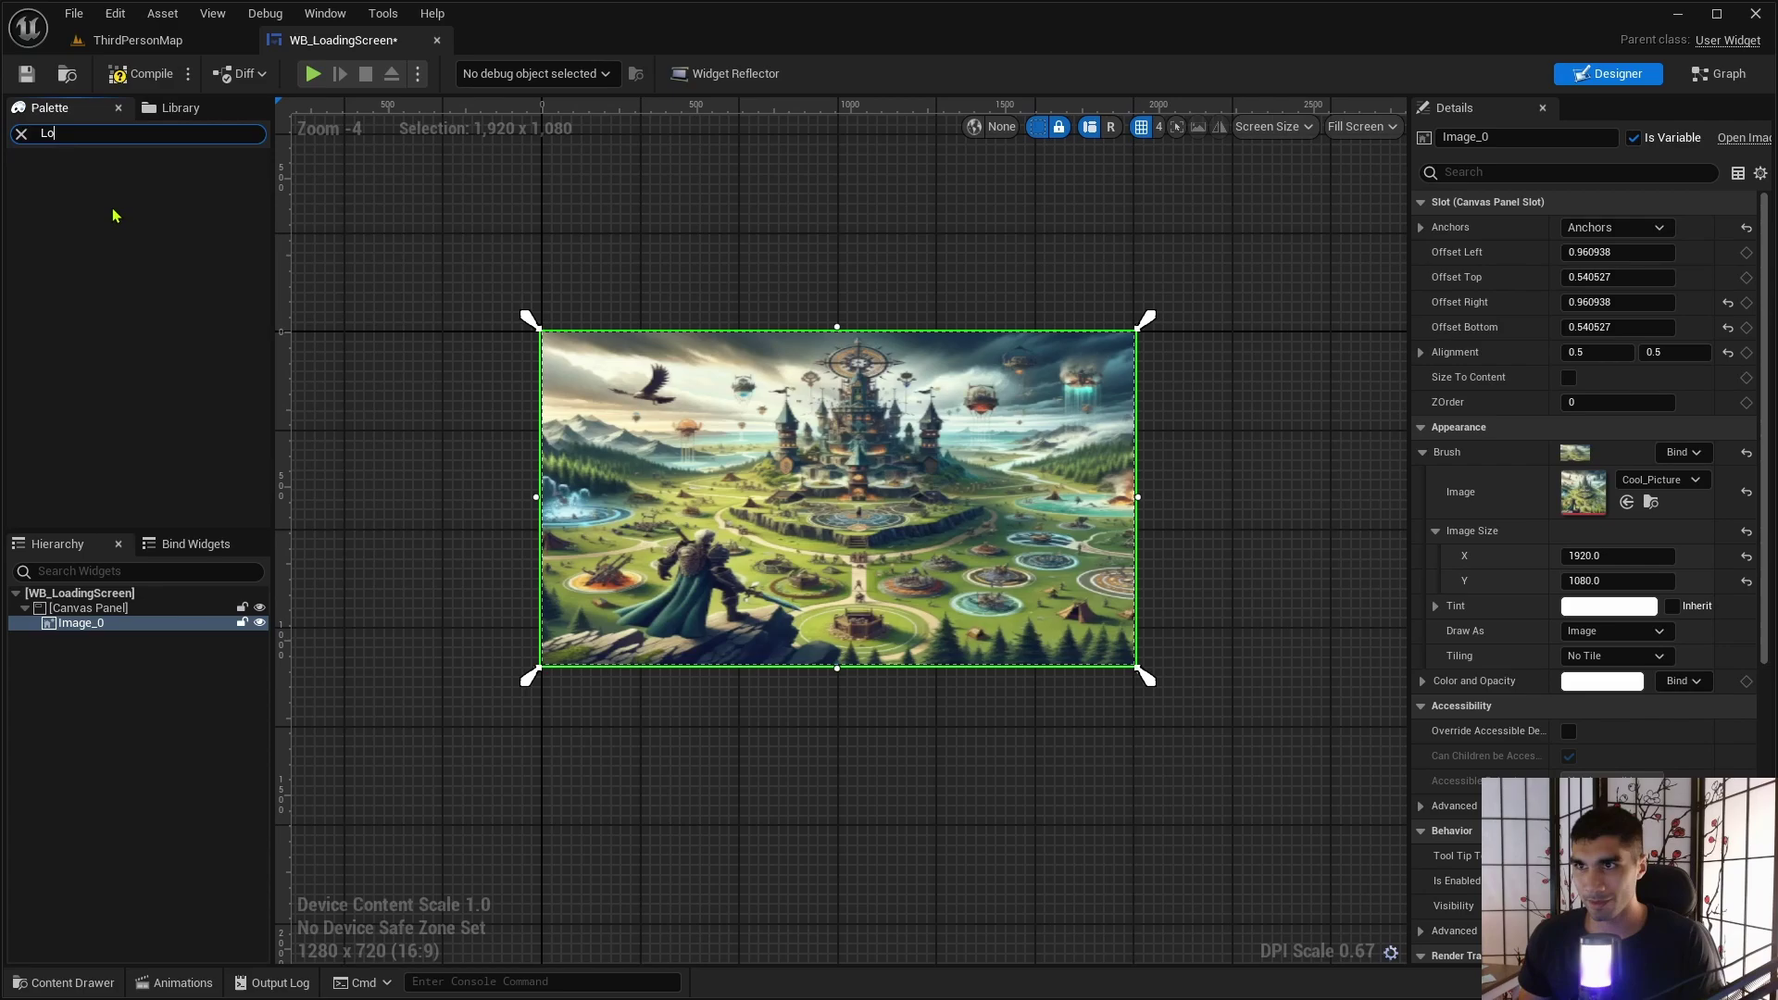
pyautogui.press('BackSpace')
pyautogui.press('BackSpace')
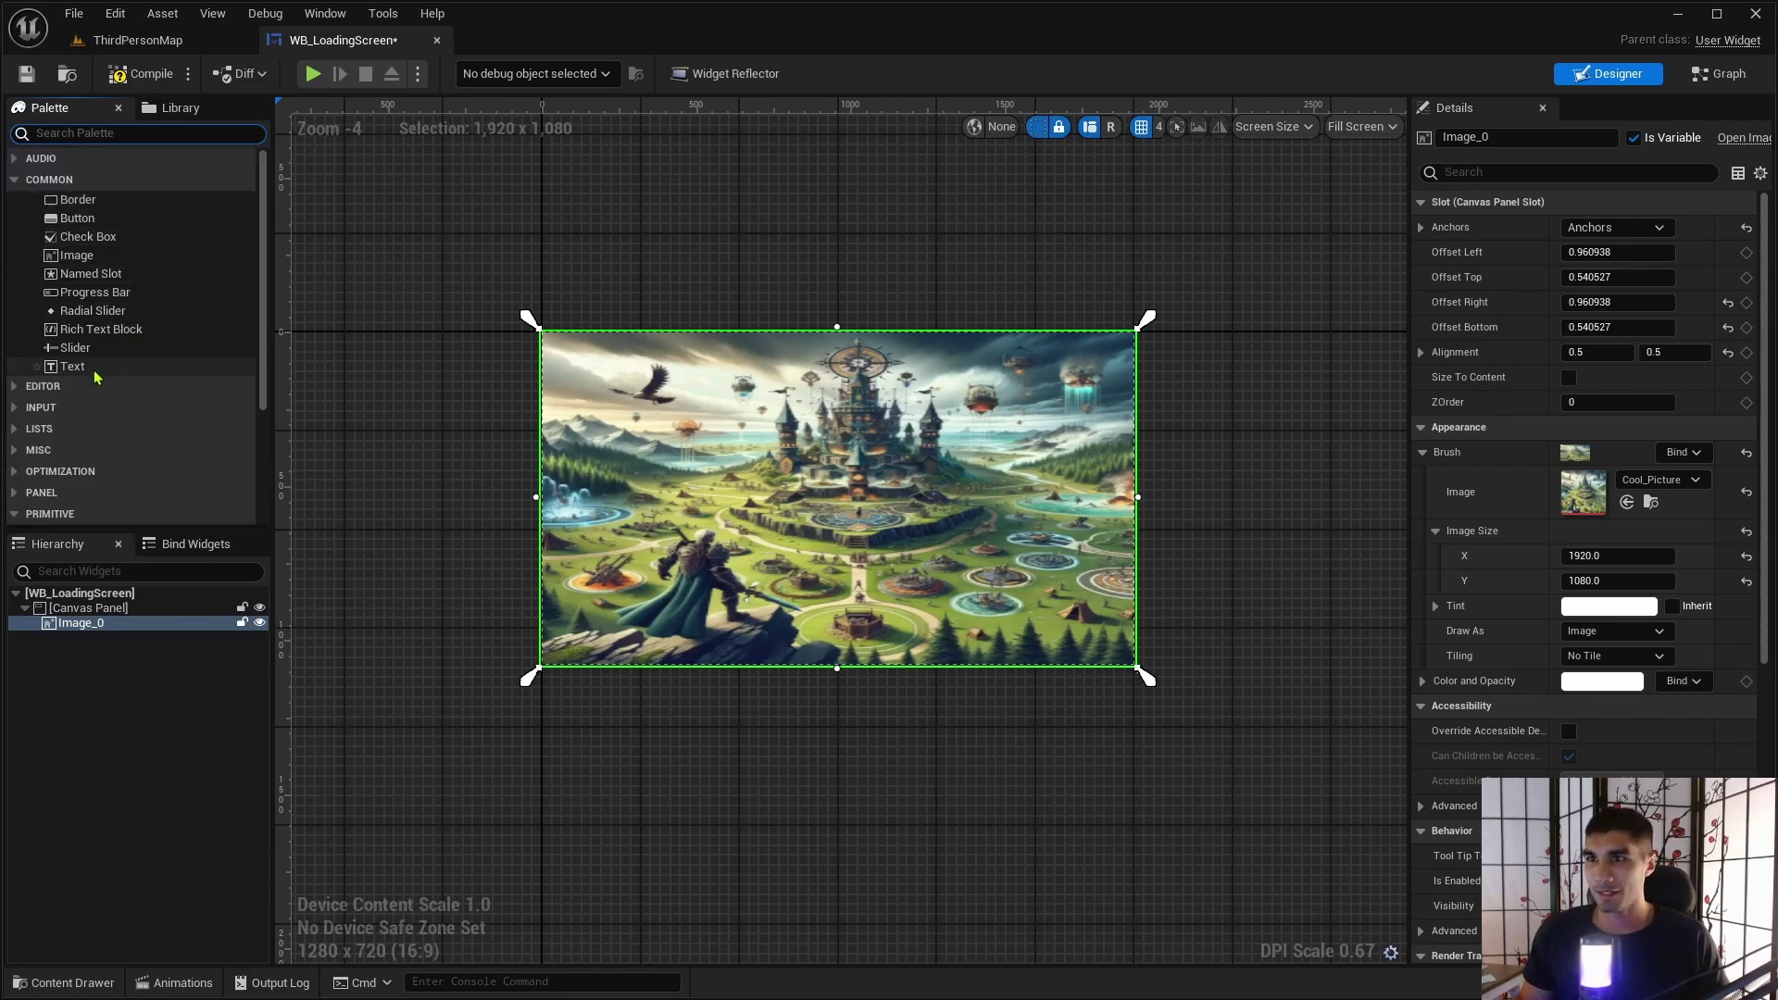
pyautogui.moveTo(90, 371); pyautogui.dragTo(649, 628)
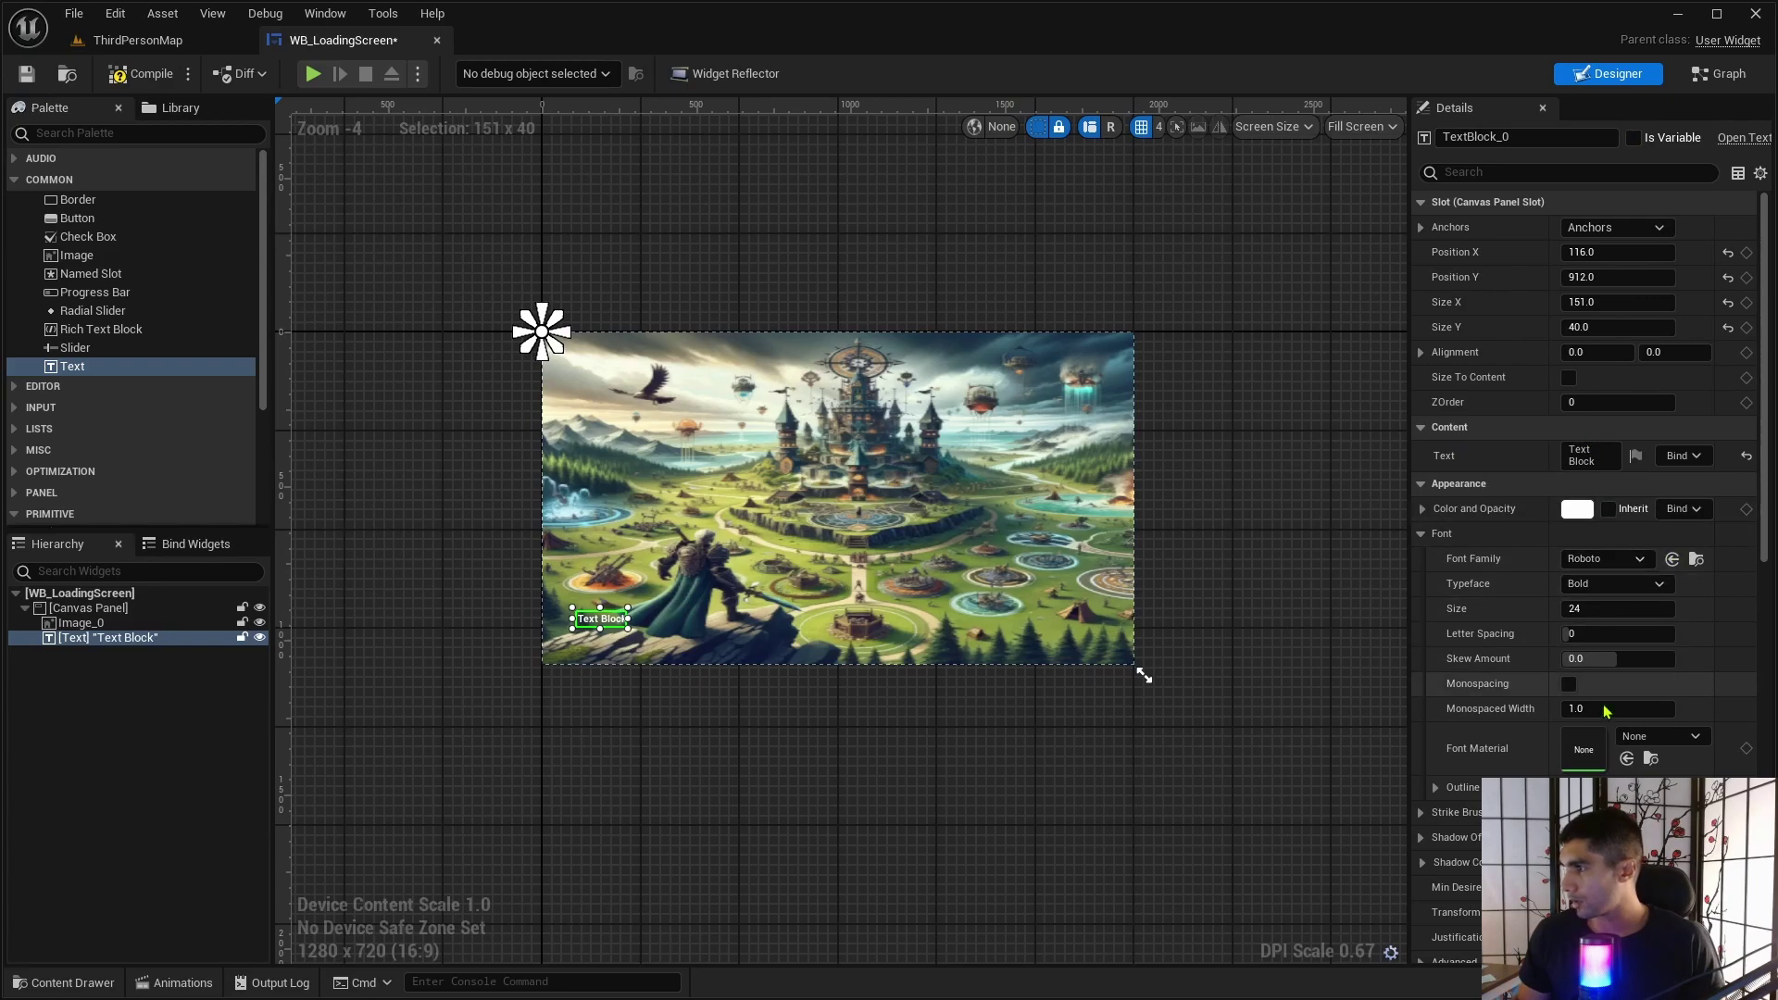
# Set the text to 'Loading' at font size 96 and enlarge its box to fit.
pyautogui.click(1575, 452)
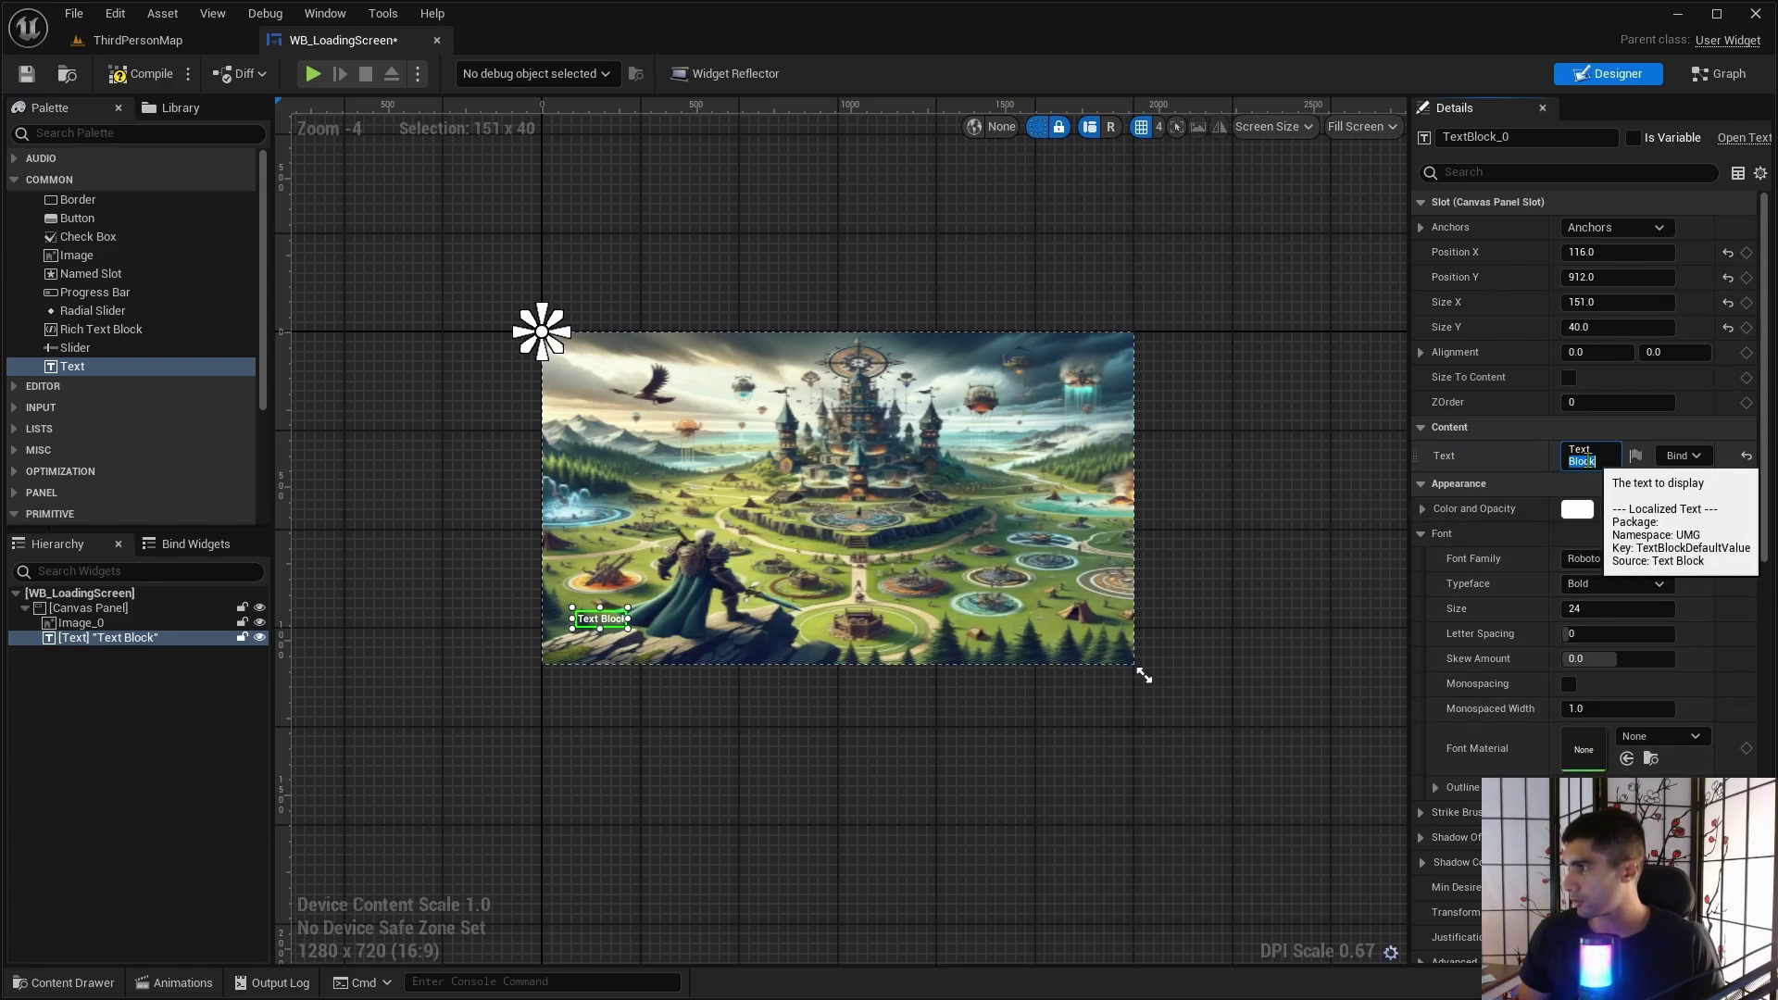
pyautogui.hotkey('ctrl', 'a')
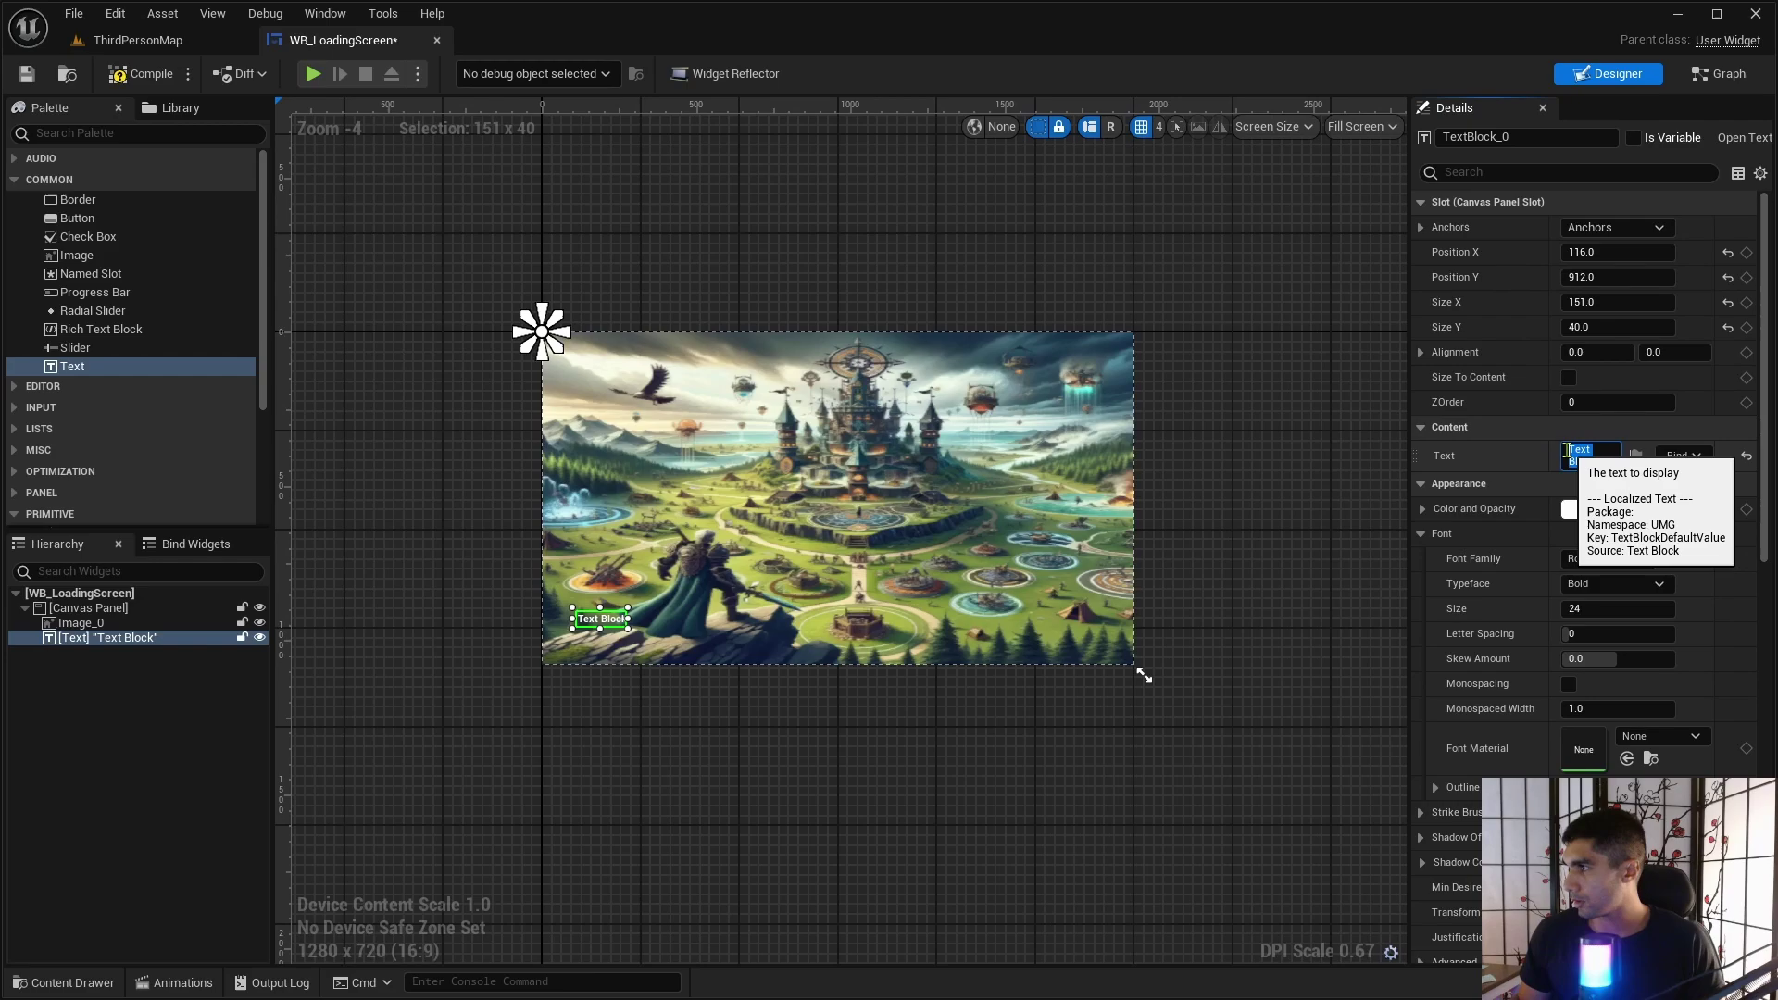
pyautogui.write('Loading')
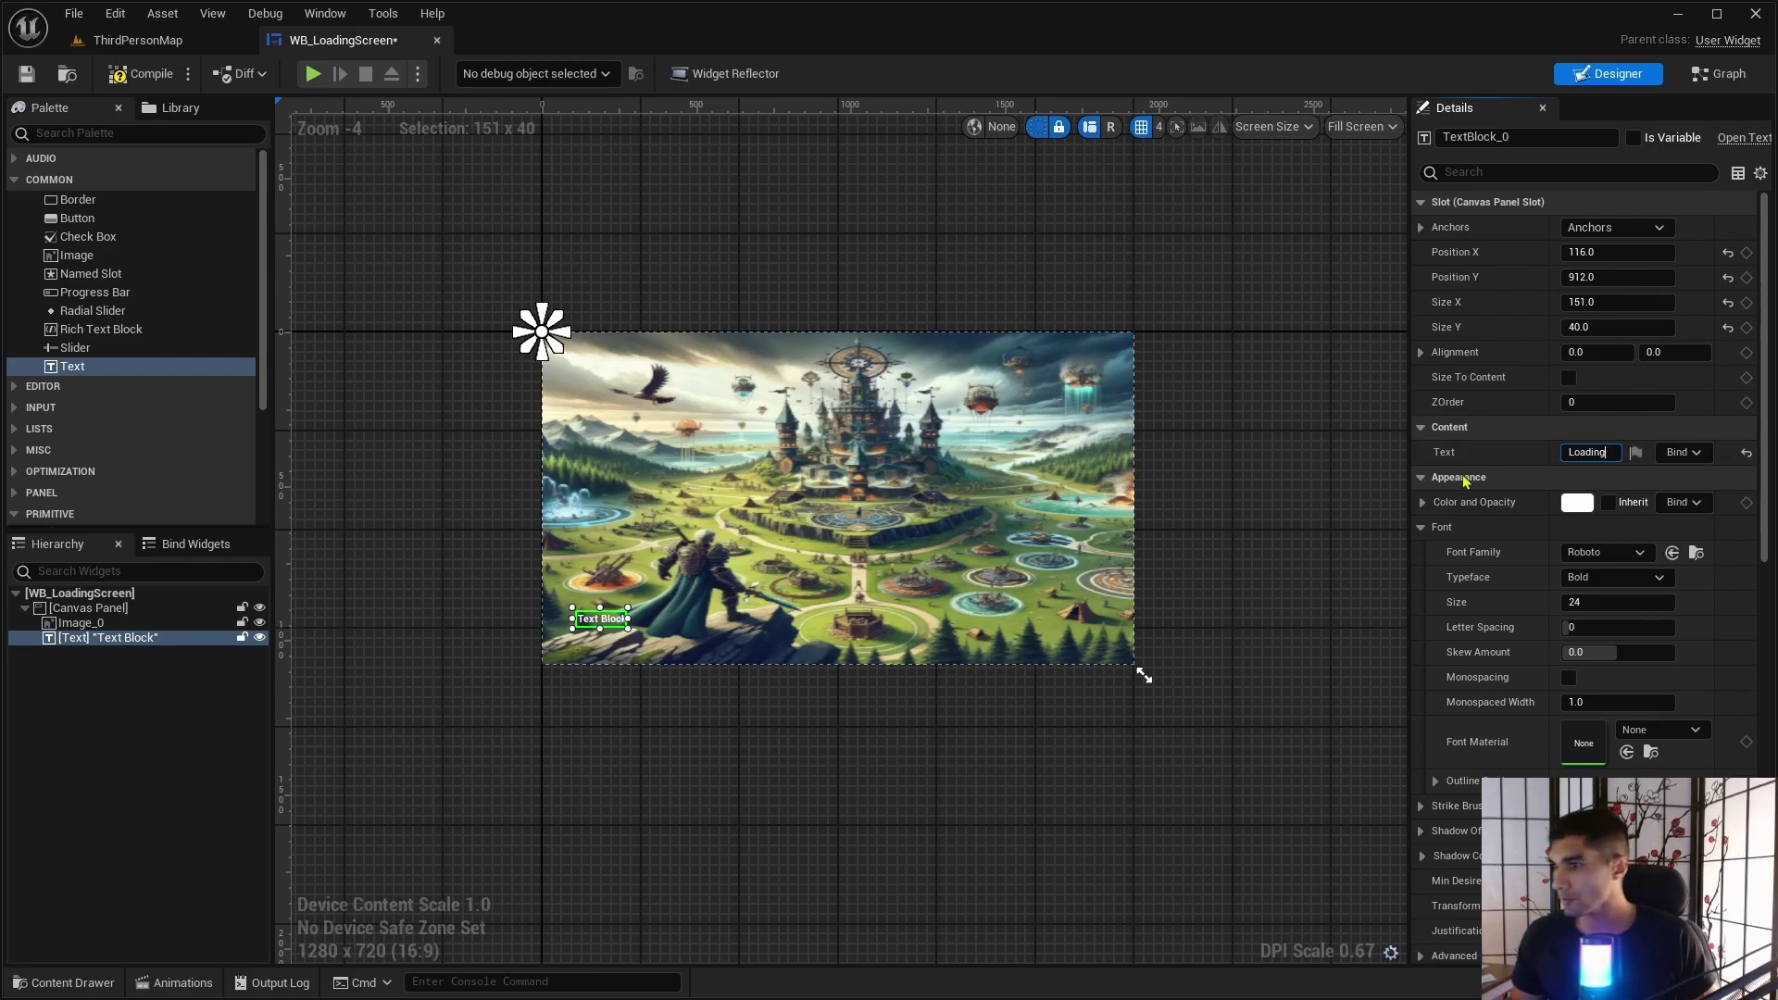
pyautogui.press('Return')
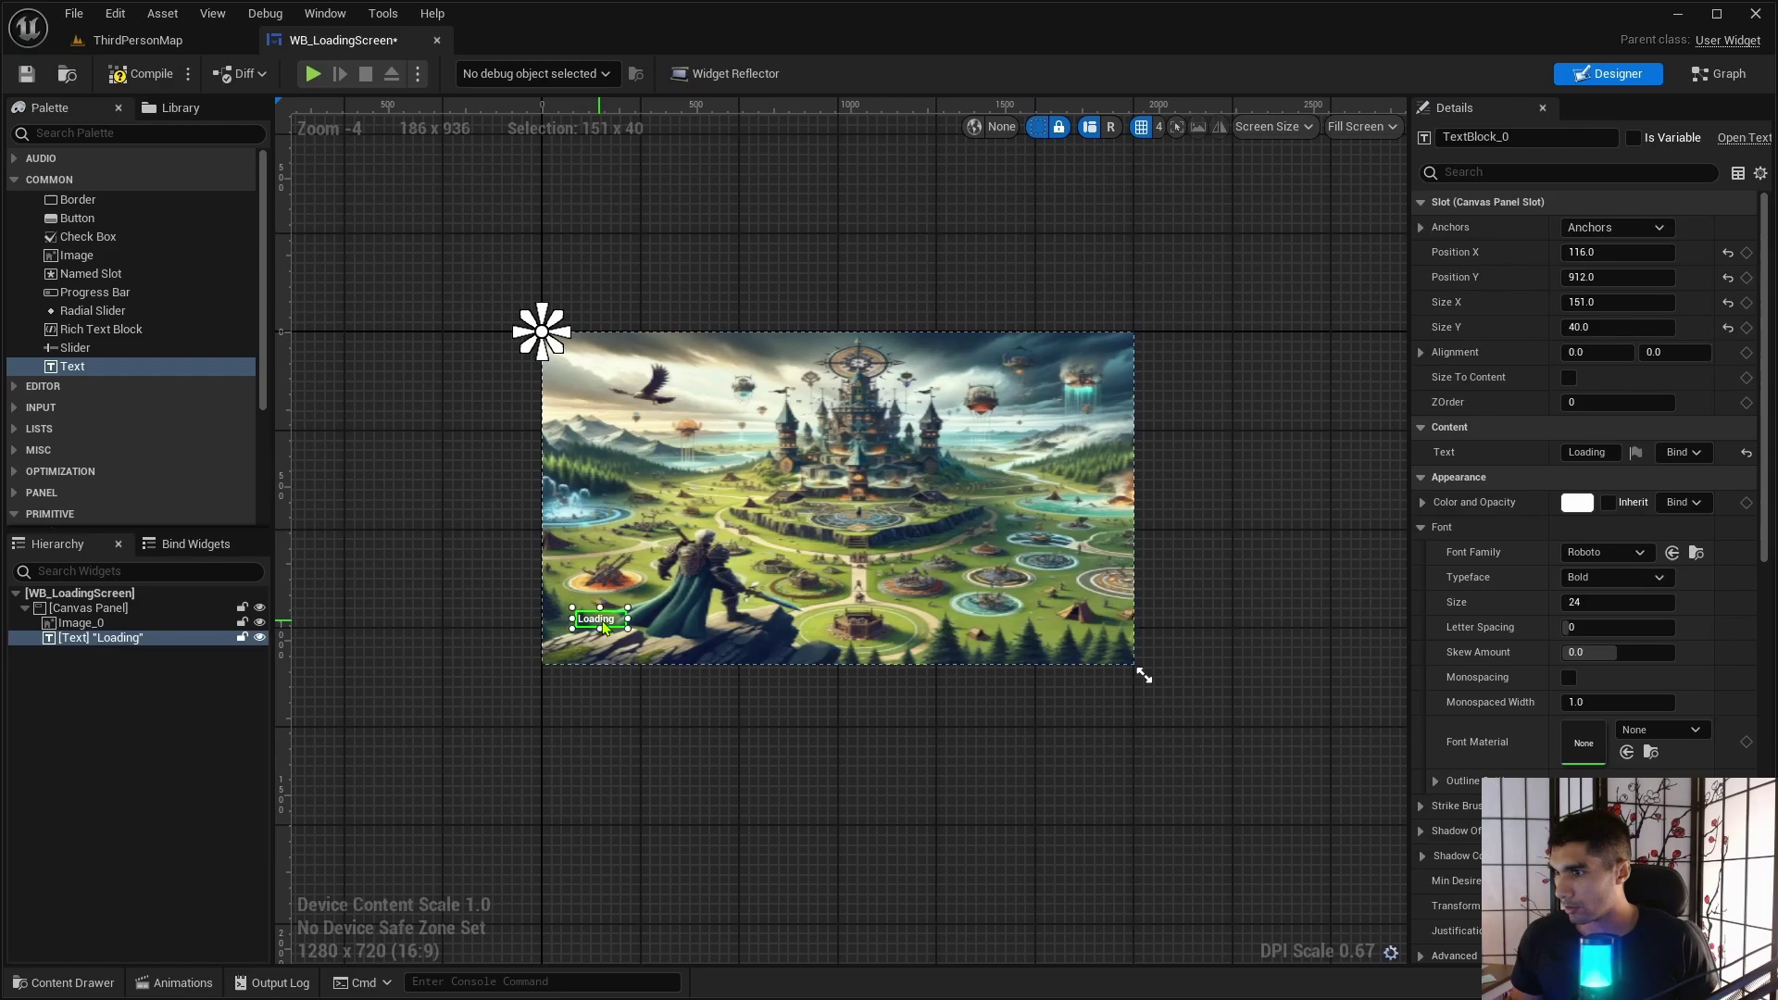
pyautogui.click(1592, 604)
pyautogui.write('88')
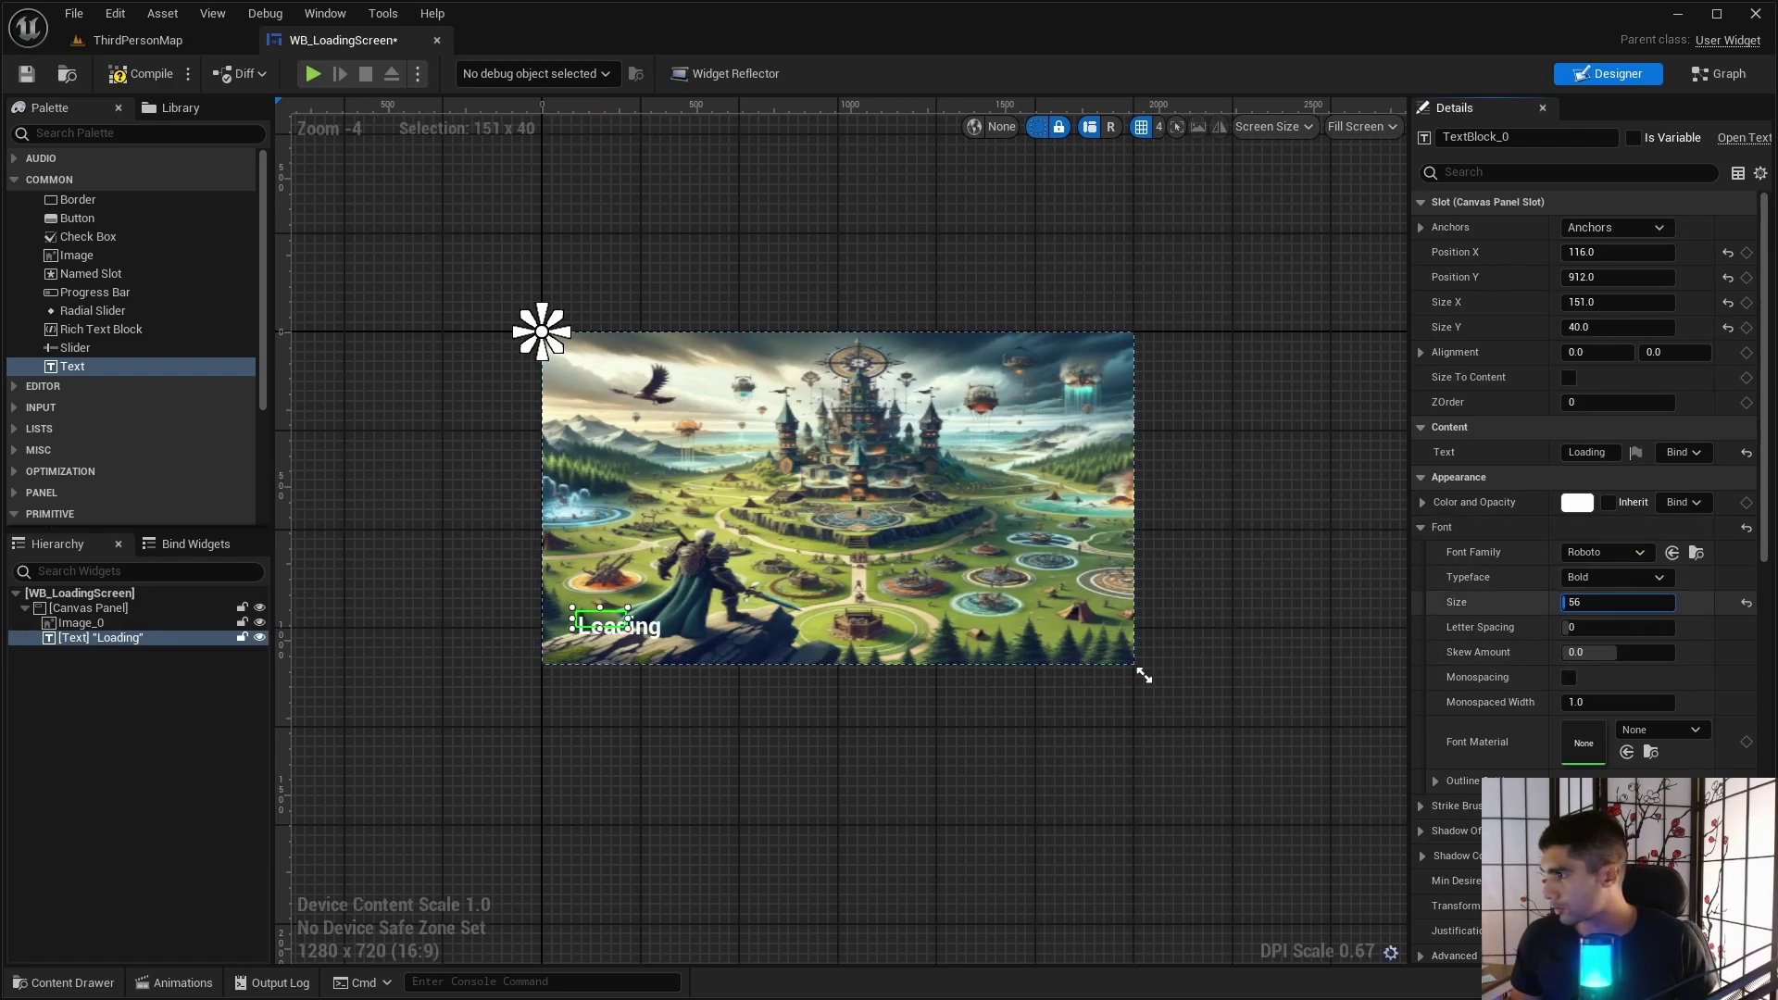
pyautogui.write('96')
pyautogui.press('Return')
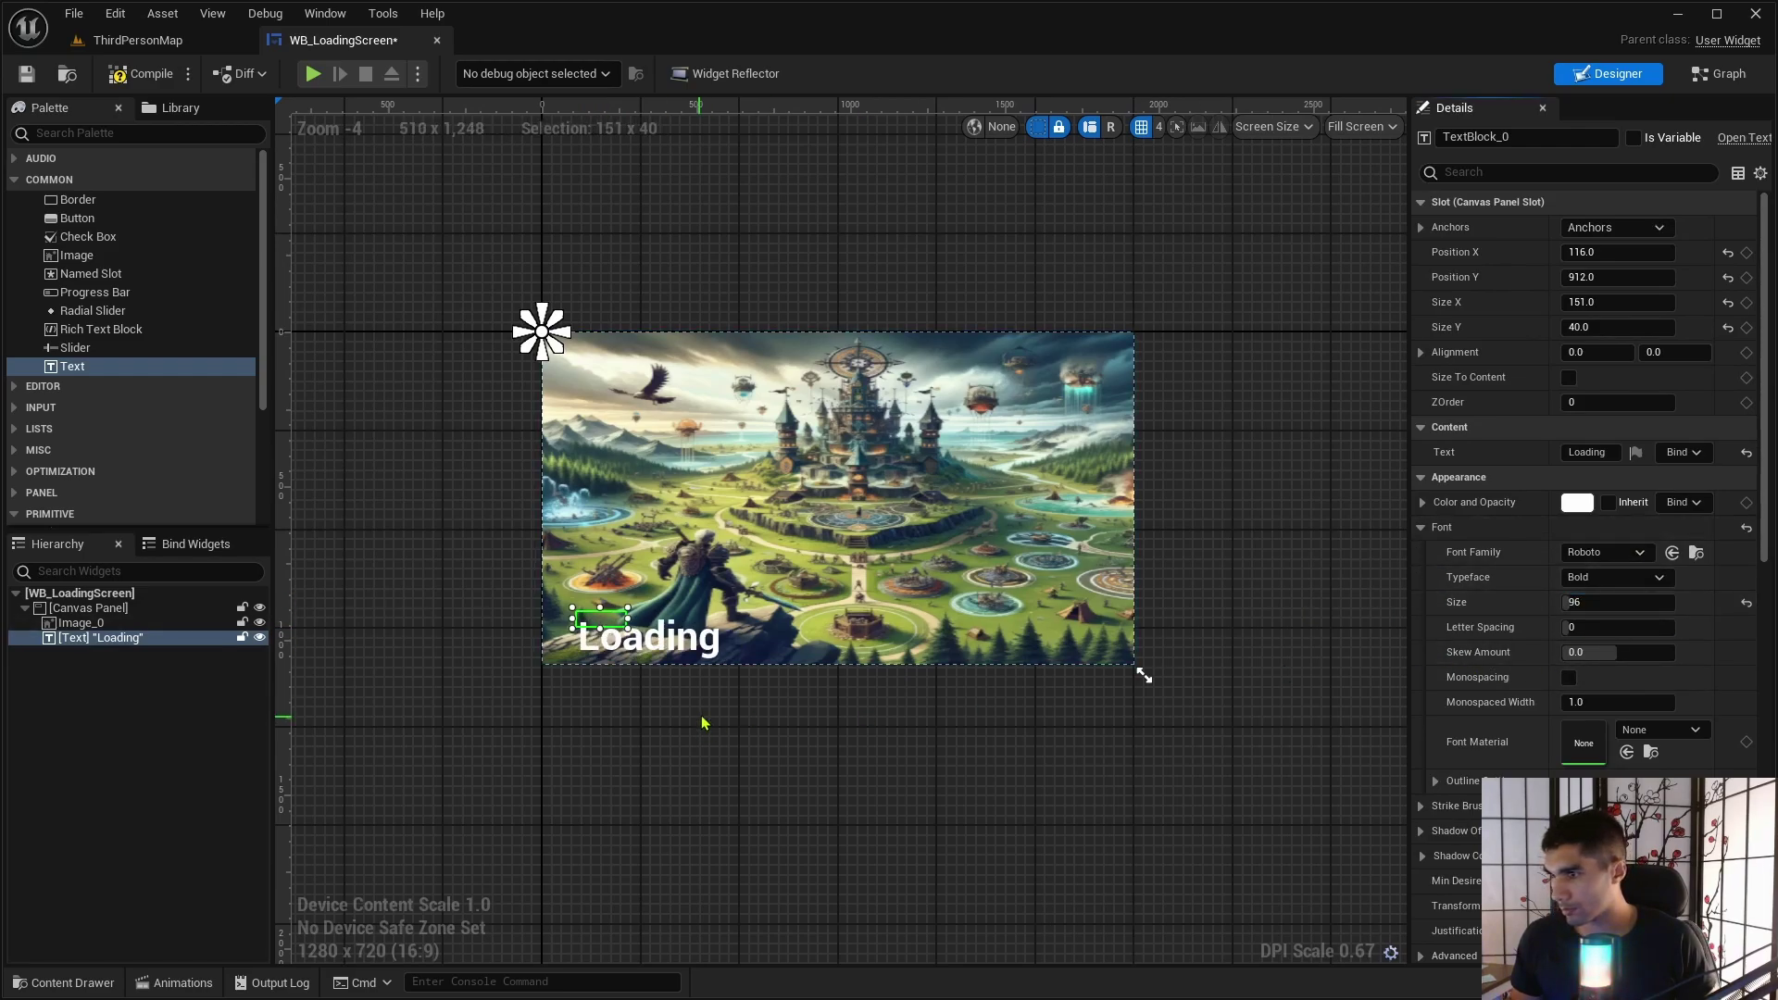
pyautogui.moveTo(631, 631); pyautogui.dragTo(666, 648)
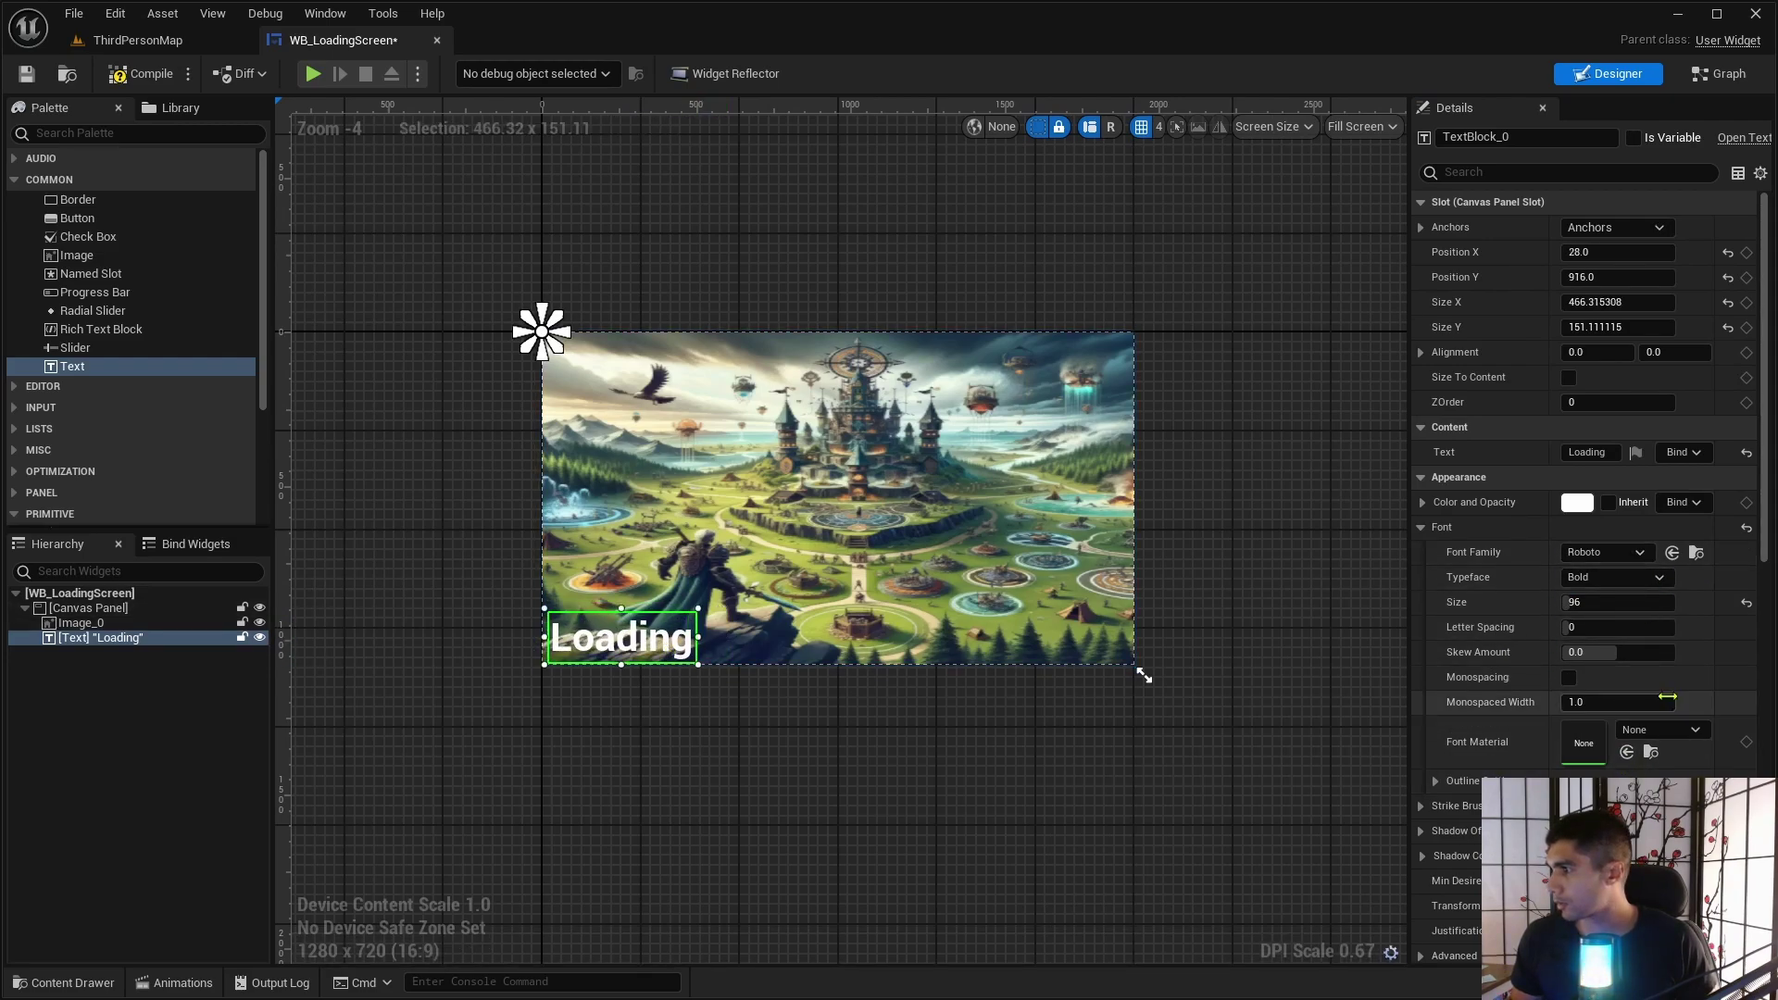
# Colour the Loading caption red.
pyautogui.click(1577, 503)
pyautogui.moveTo(1331, 657); pyautogui.dragTo(1393, 624)
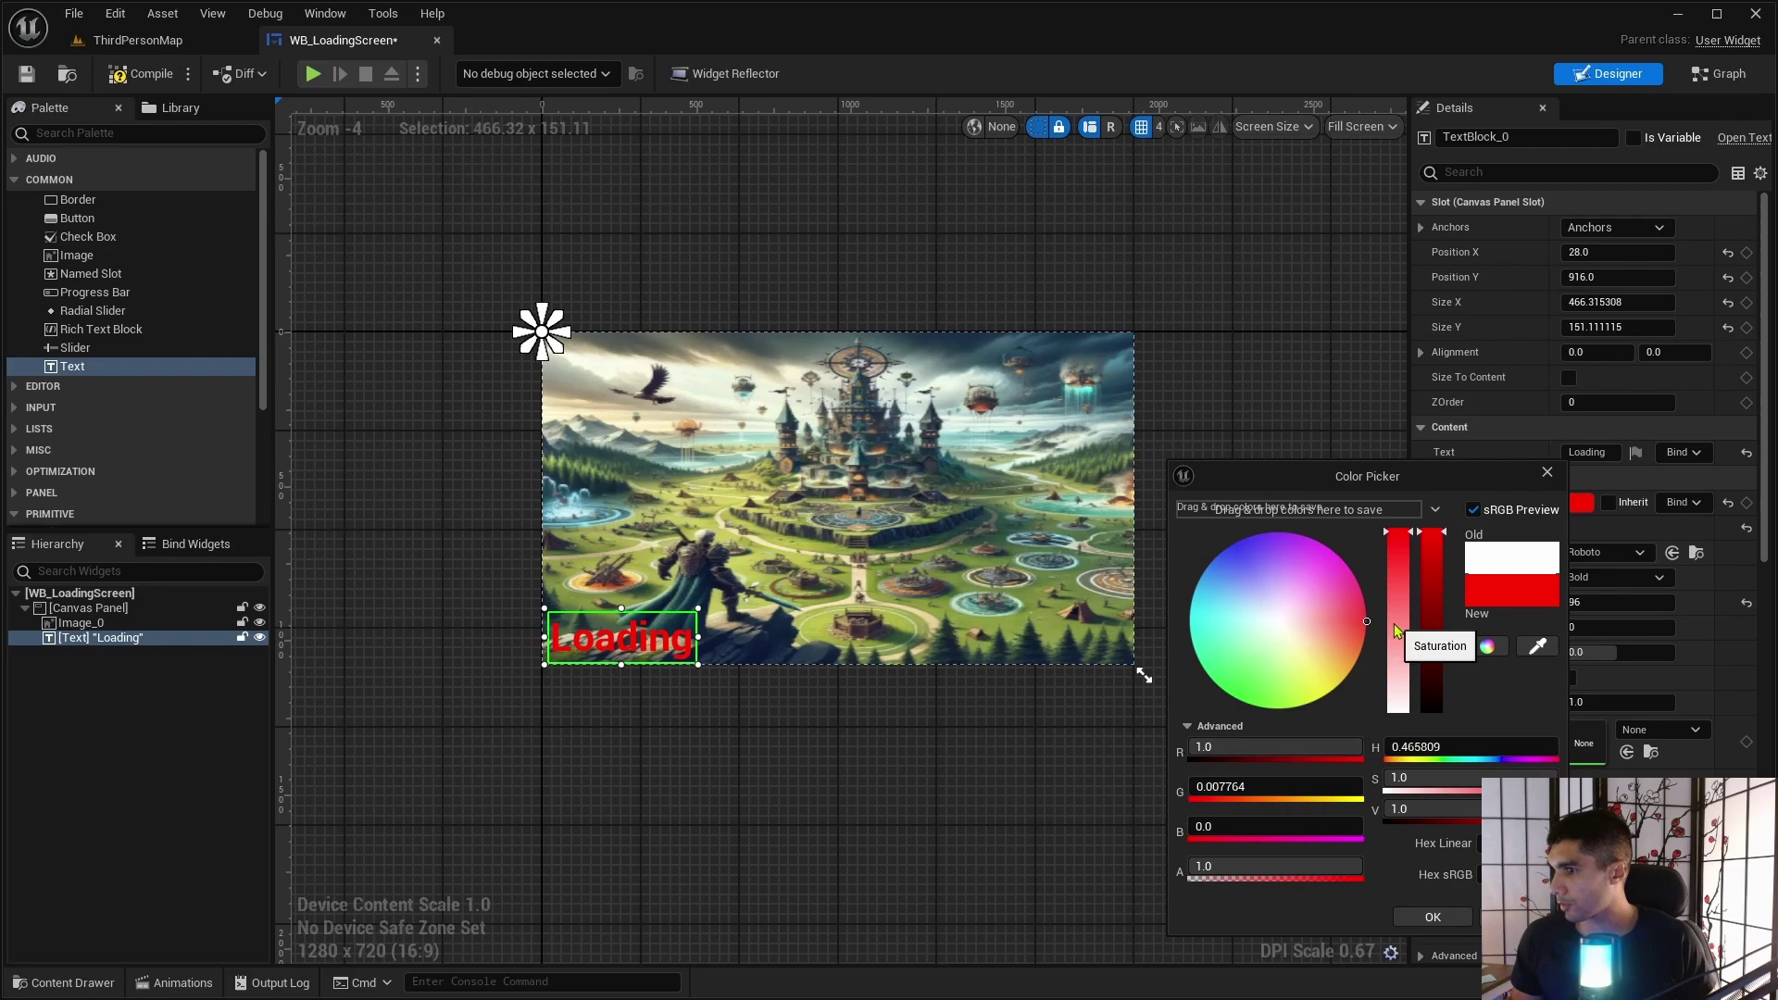
pyautogui.click(804, 778)
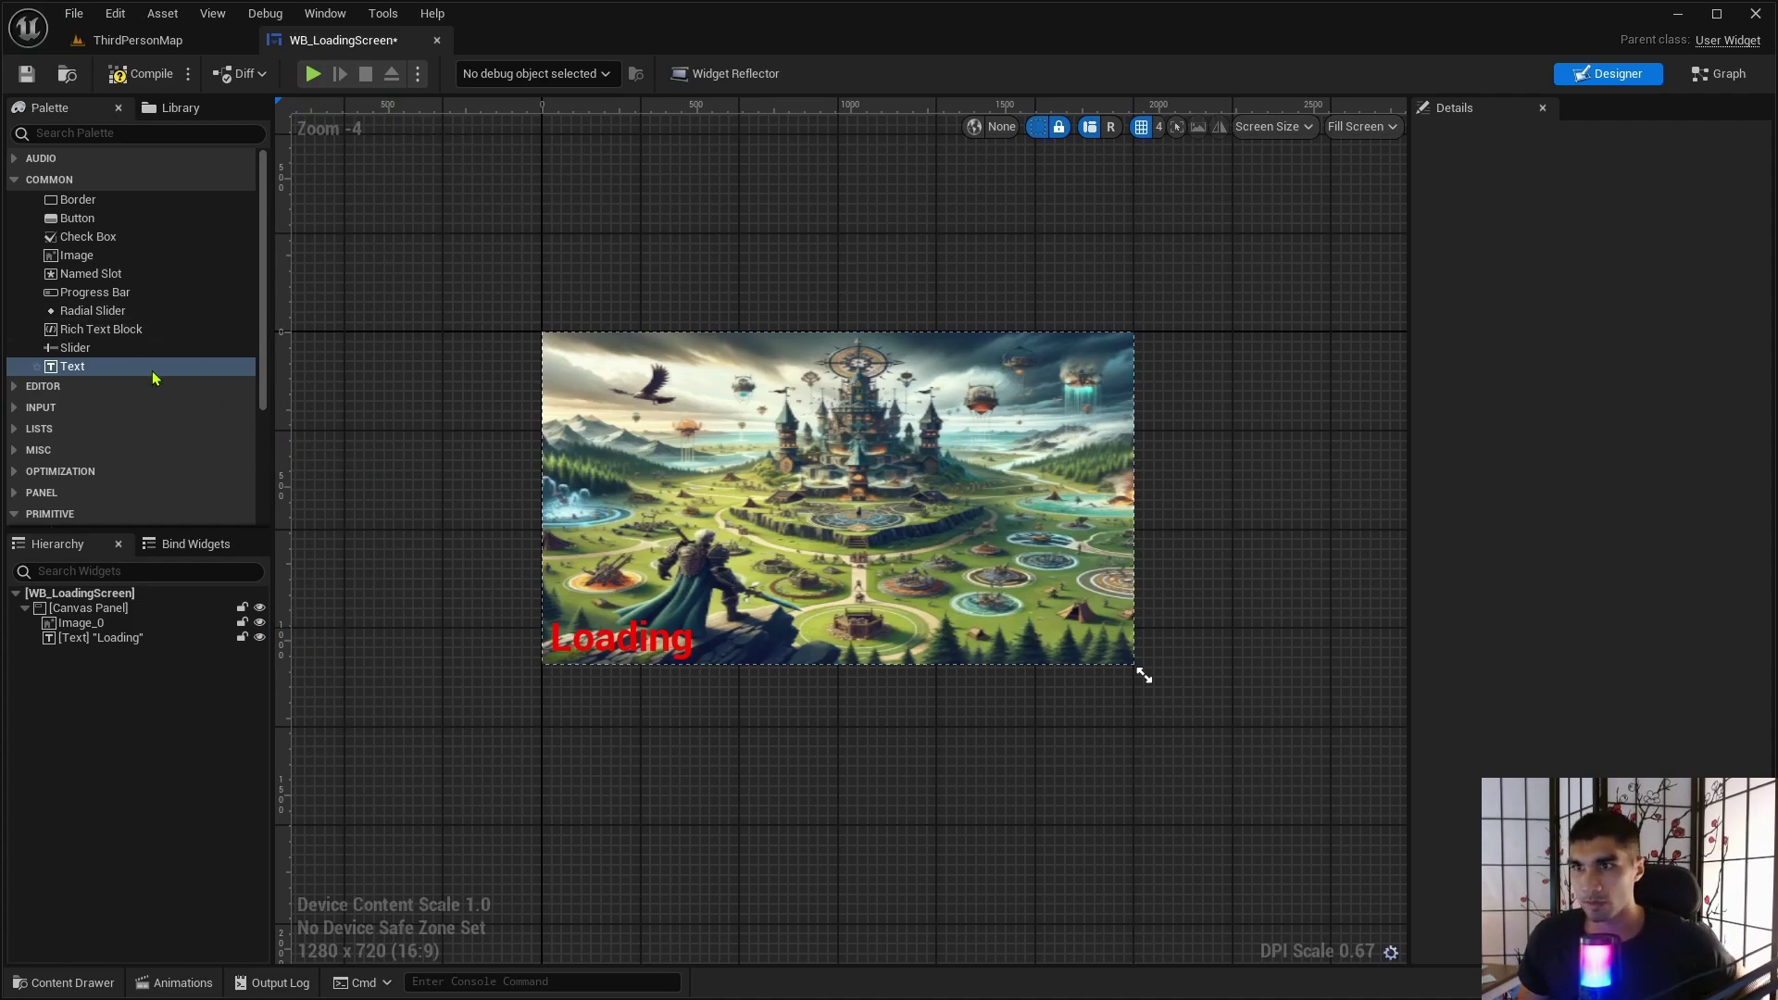
# Place a Throbber right of the Loading caption and tint it red.
pyautogui.scroll(-3, 104, 463)
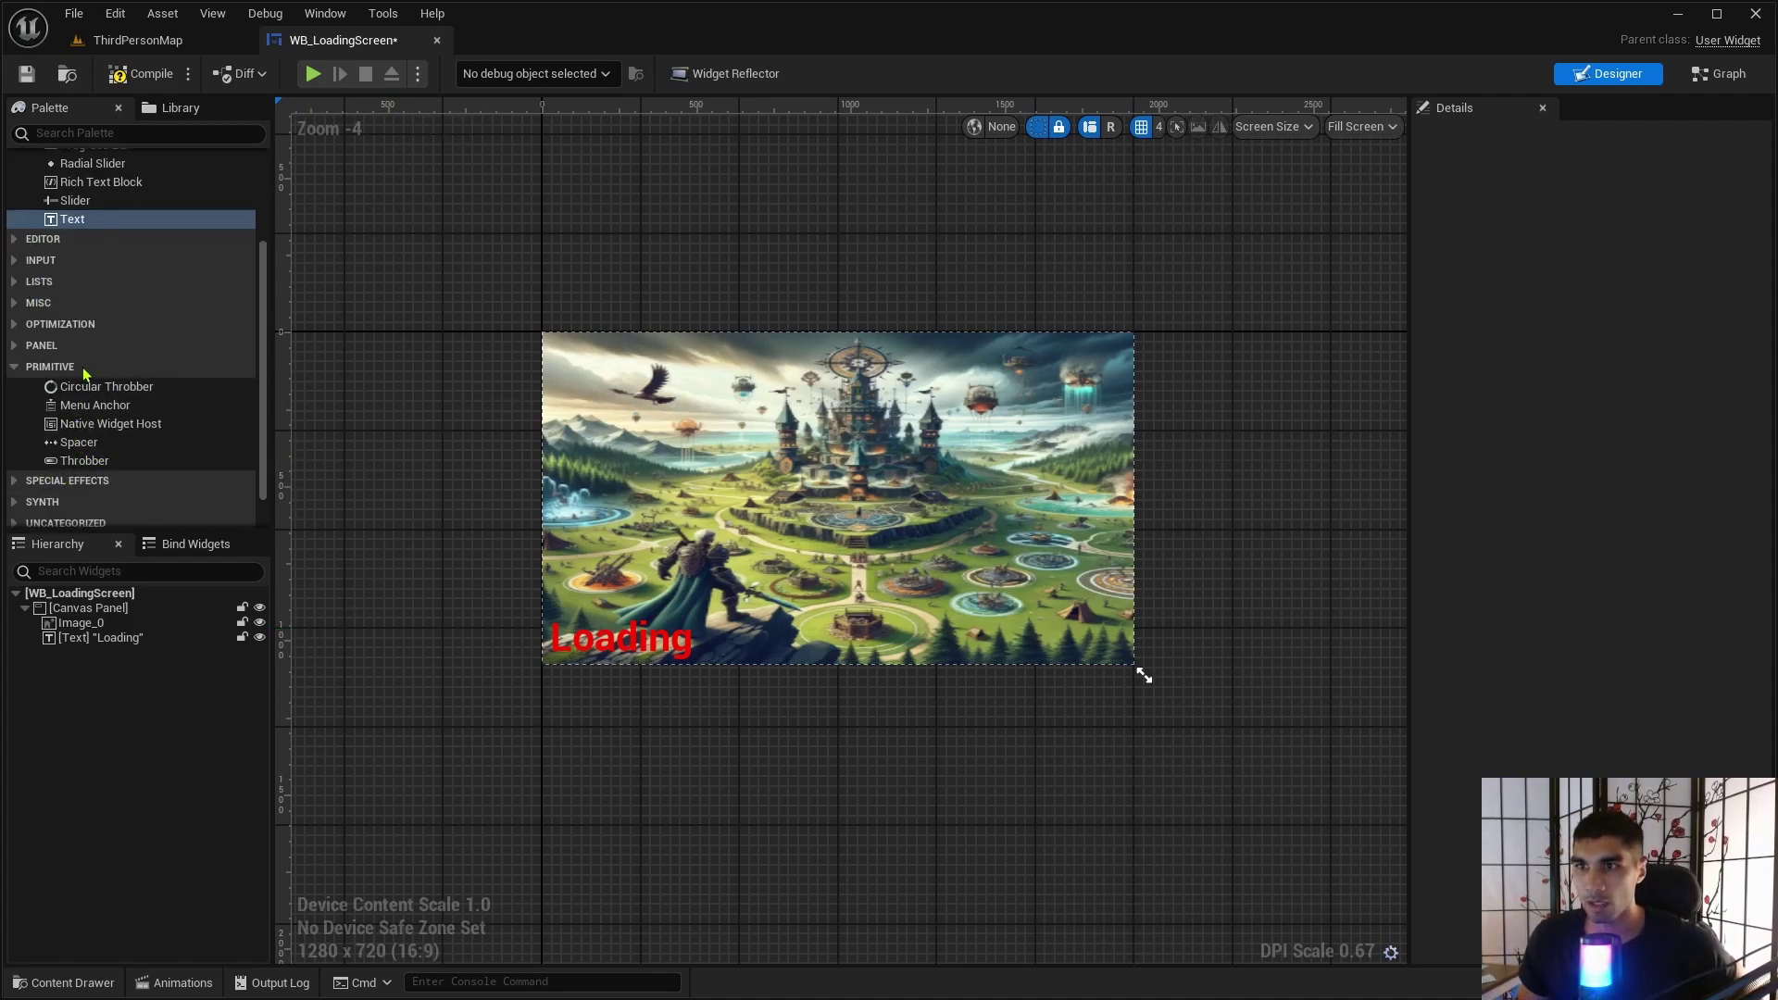
pyautogui.moveTo(89, 463); pyautogui.dragTo(711, 654)
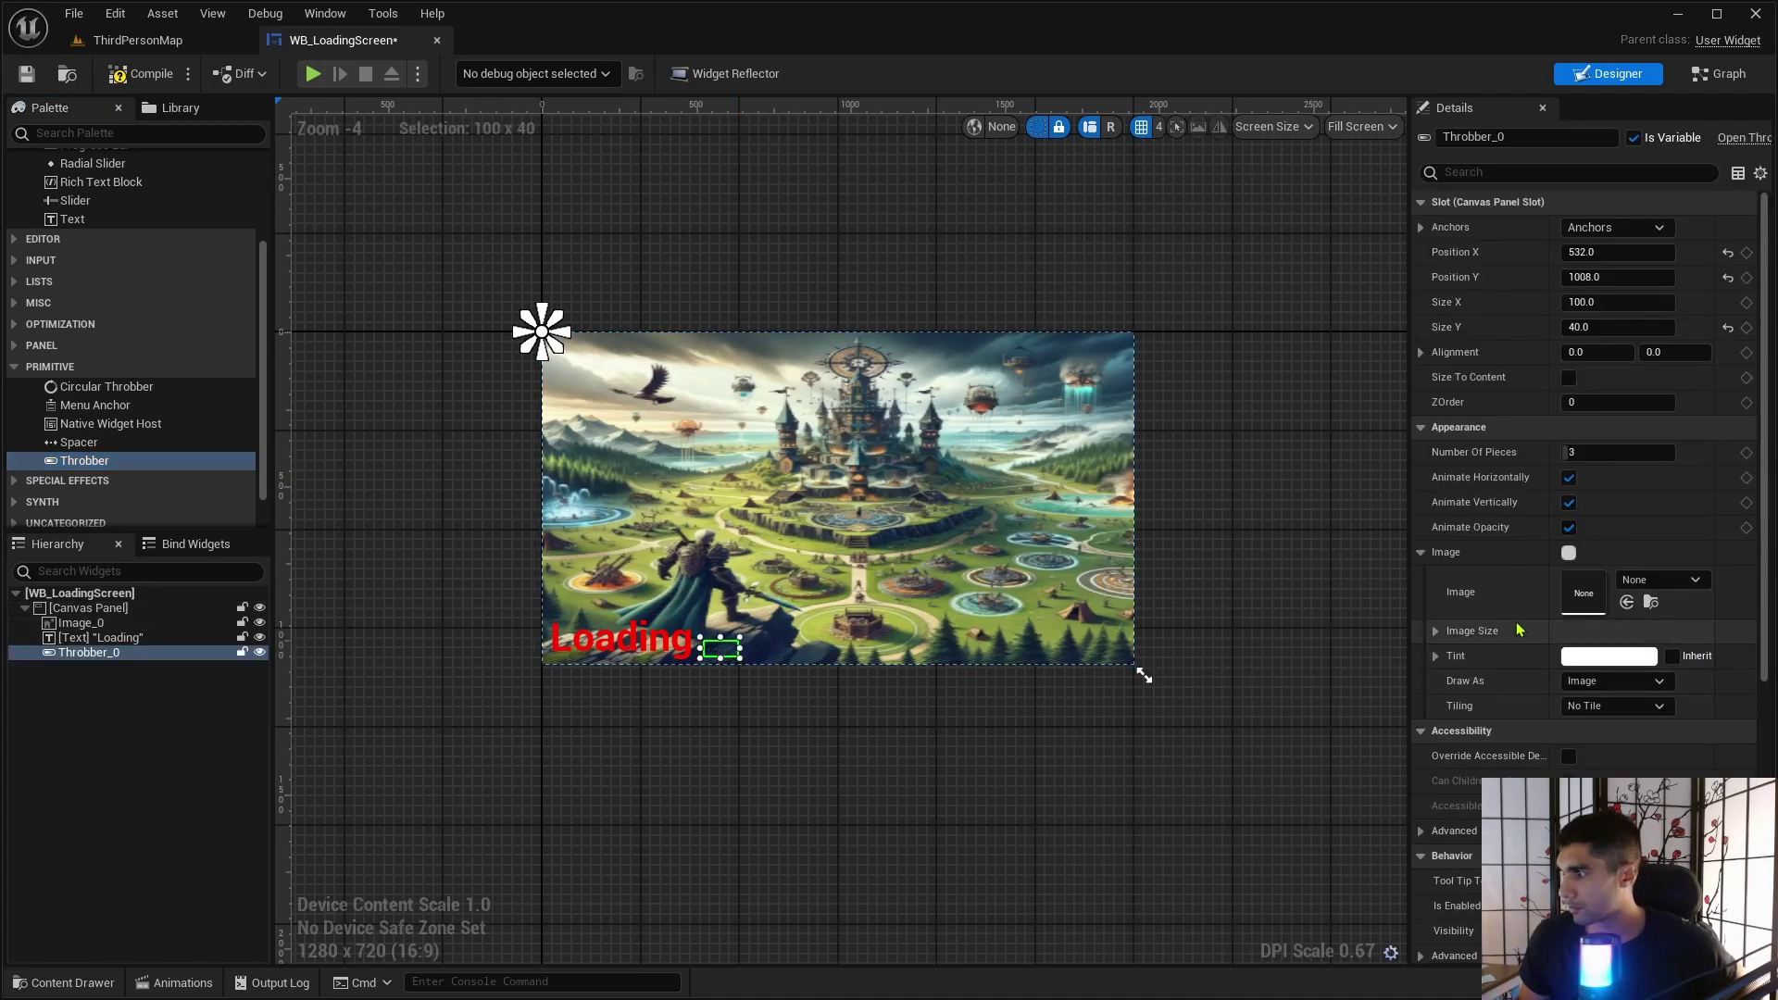
pyautogui.click(1607, 657)
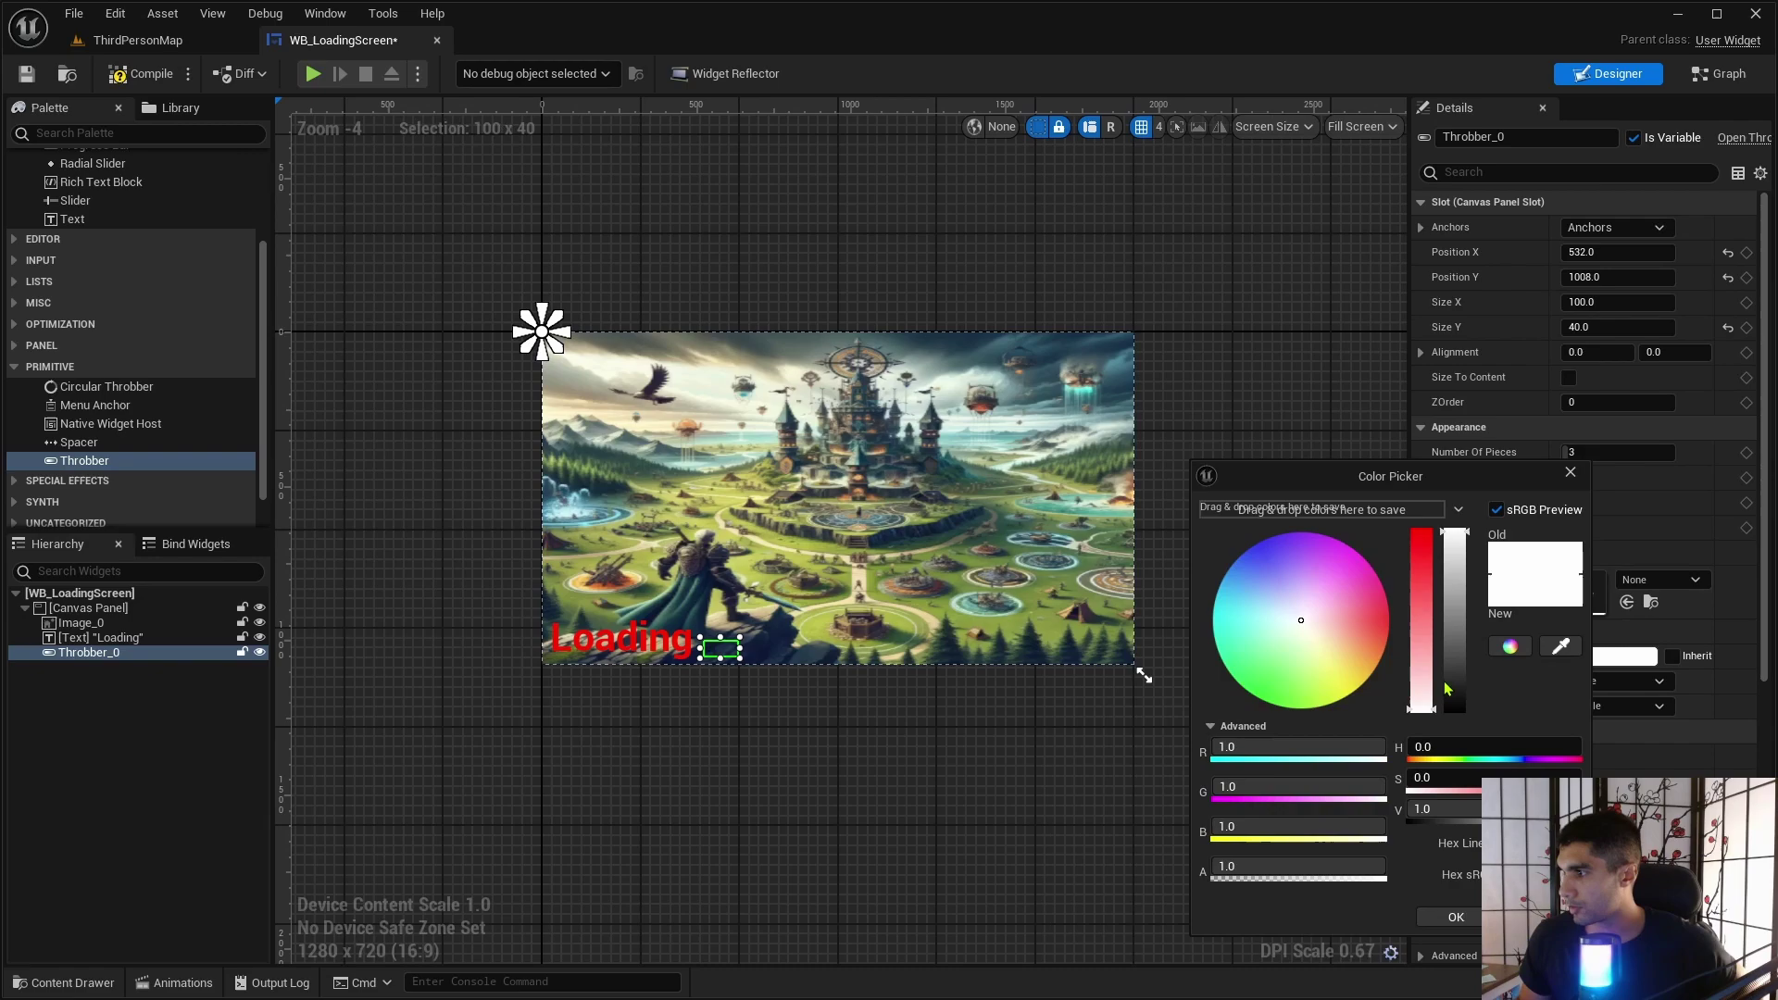
pyautogui.moveTo(1349, 614); pyautogui.dragTo(1414, 619)
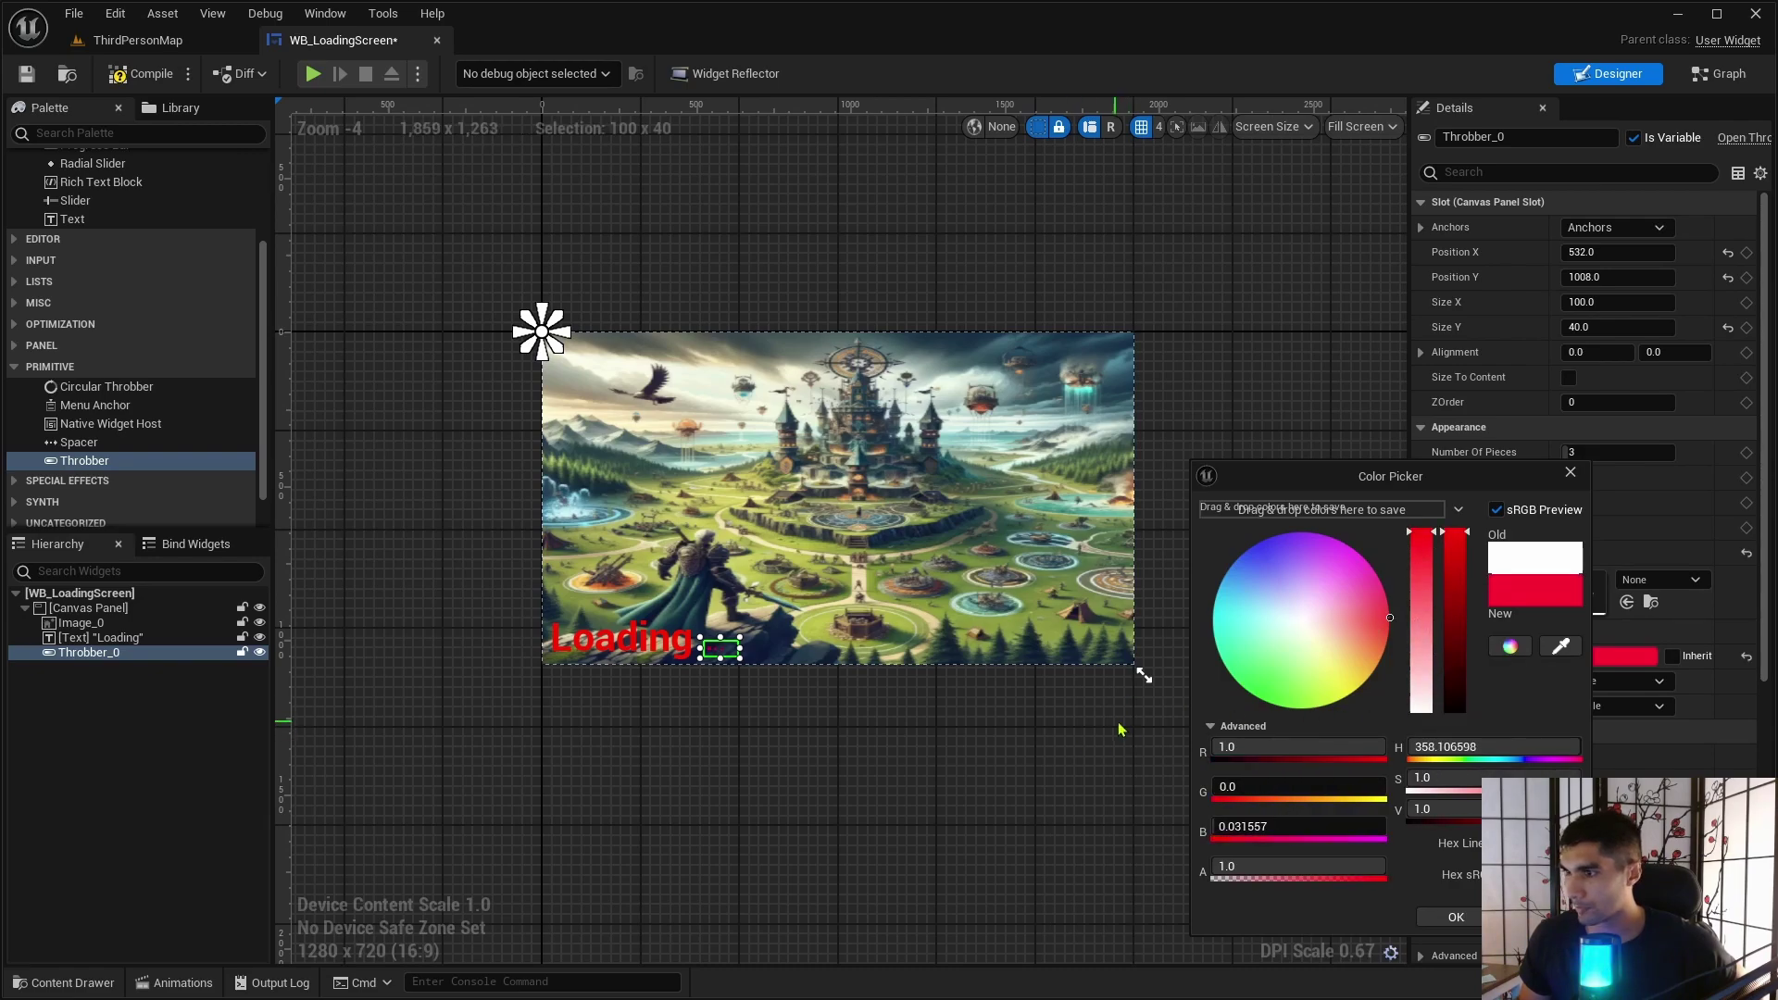
pyautogui.click(1074, 743)
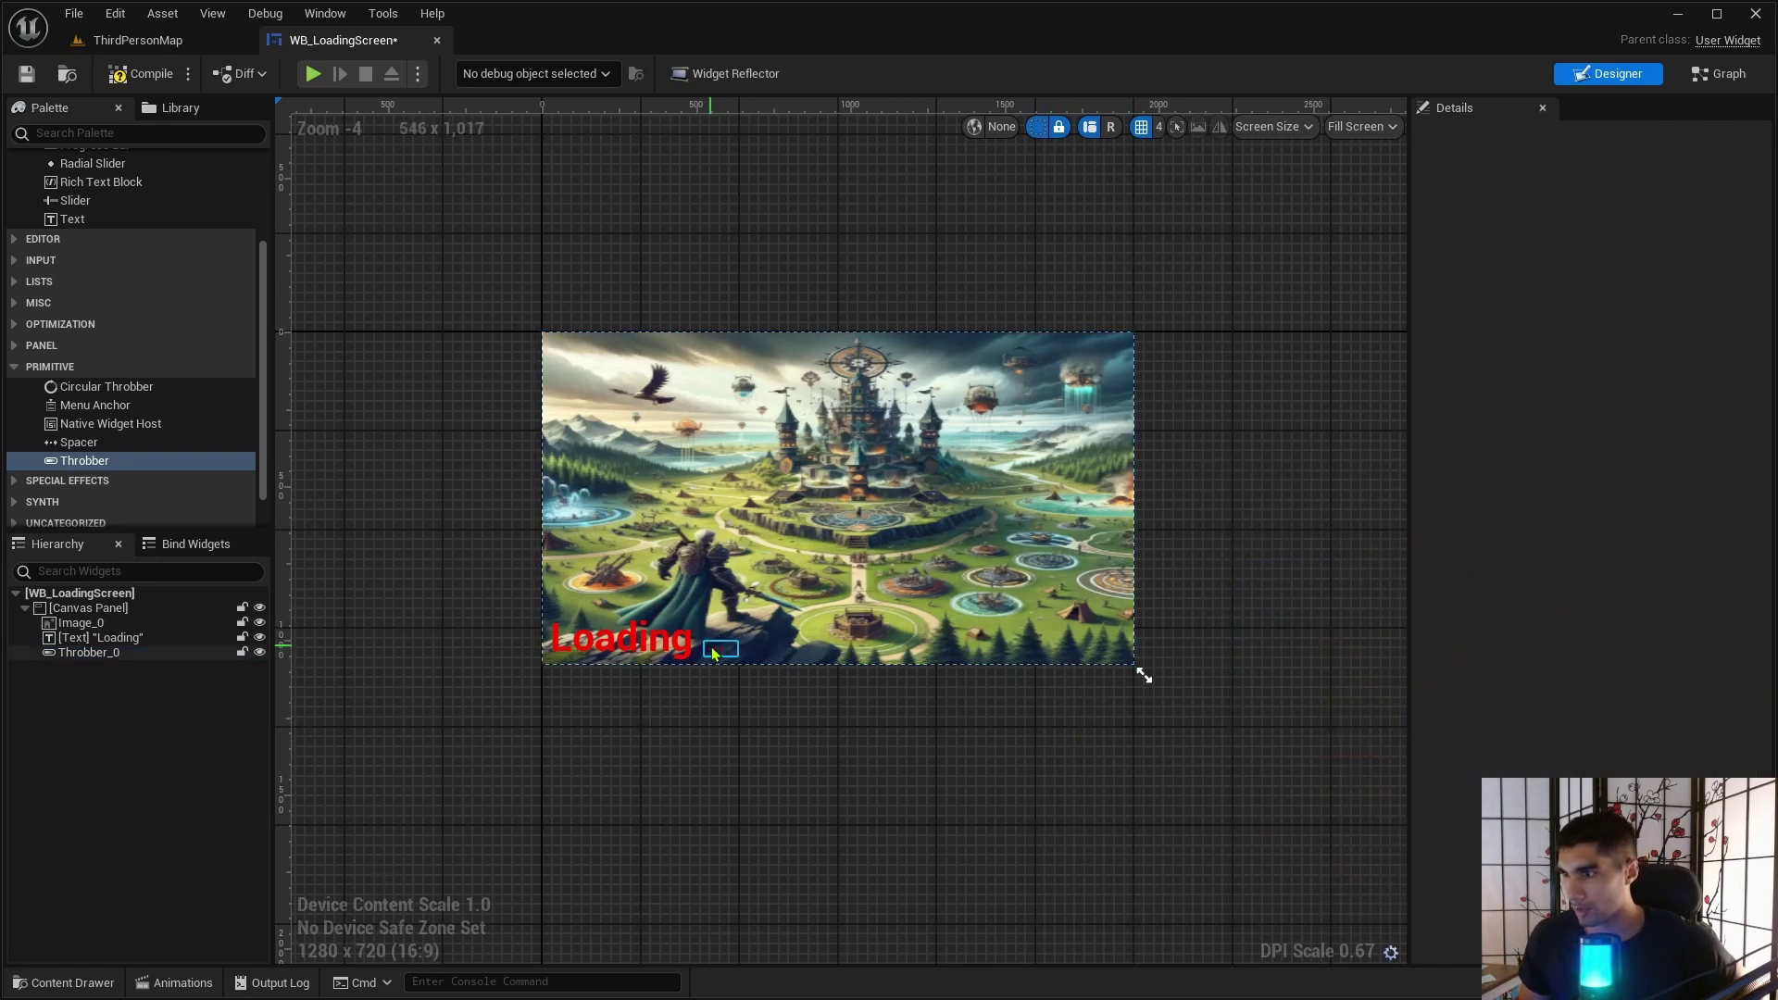
pyautogui.moveTo(714, 654); pyautogui.dragTo(709, 655)
pyautogui.click(954, 788)
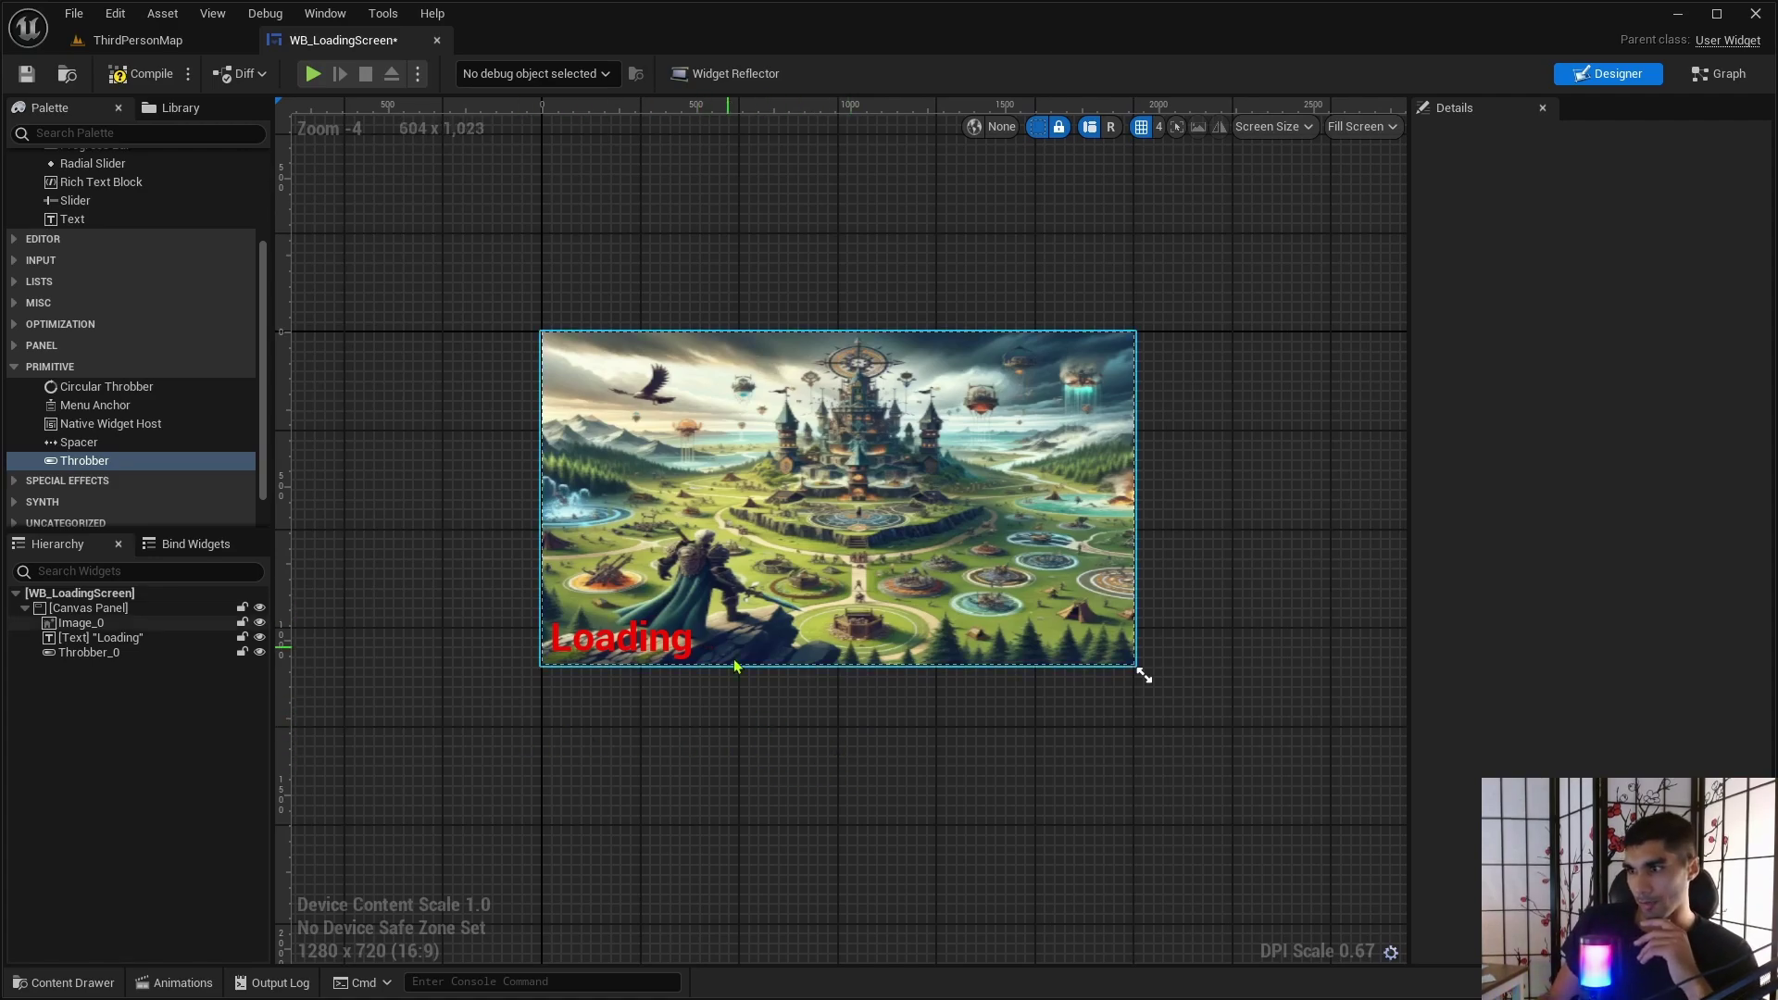
# Remove the test Circular Throbber and compile WB_LoadingScreen.
pyautogui.moveTo(168, 393); pyautogui.dragTo(904, 465)
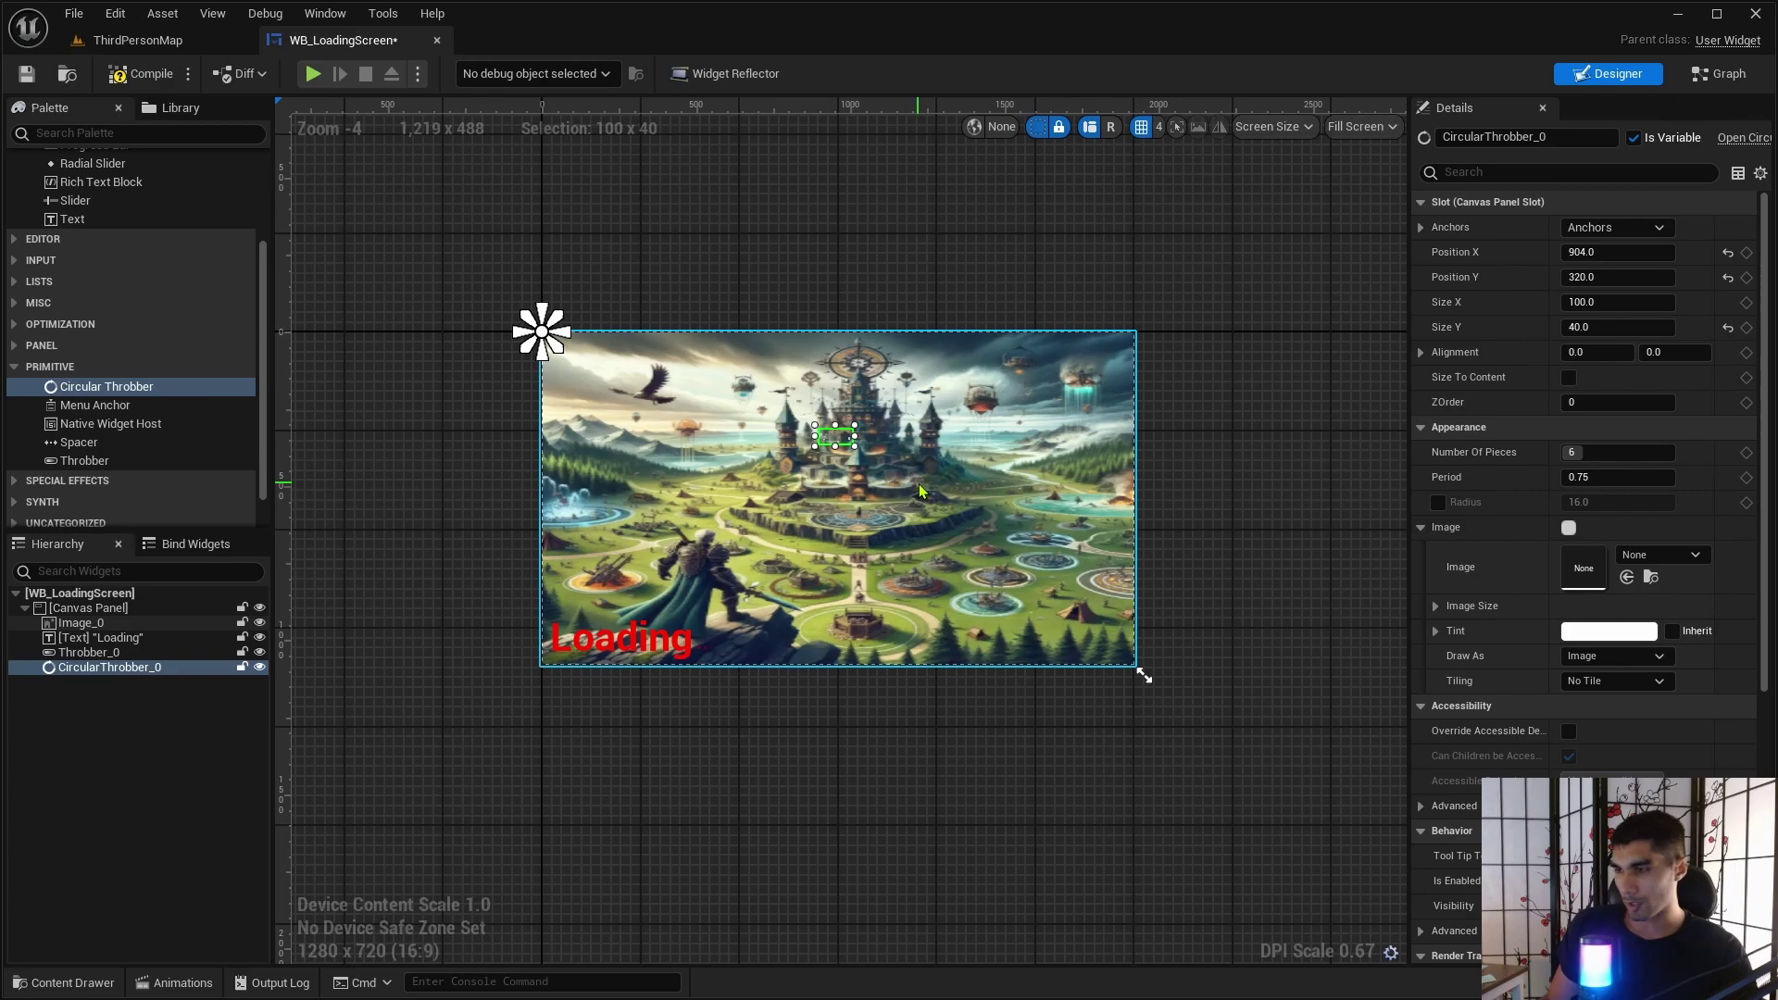
pyautogui.hotkey('ctrl', 'z')
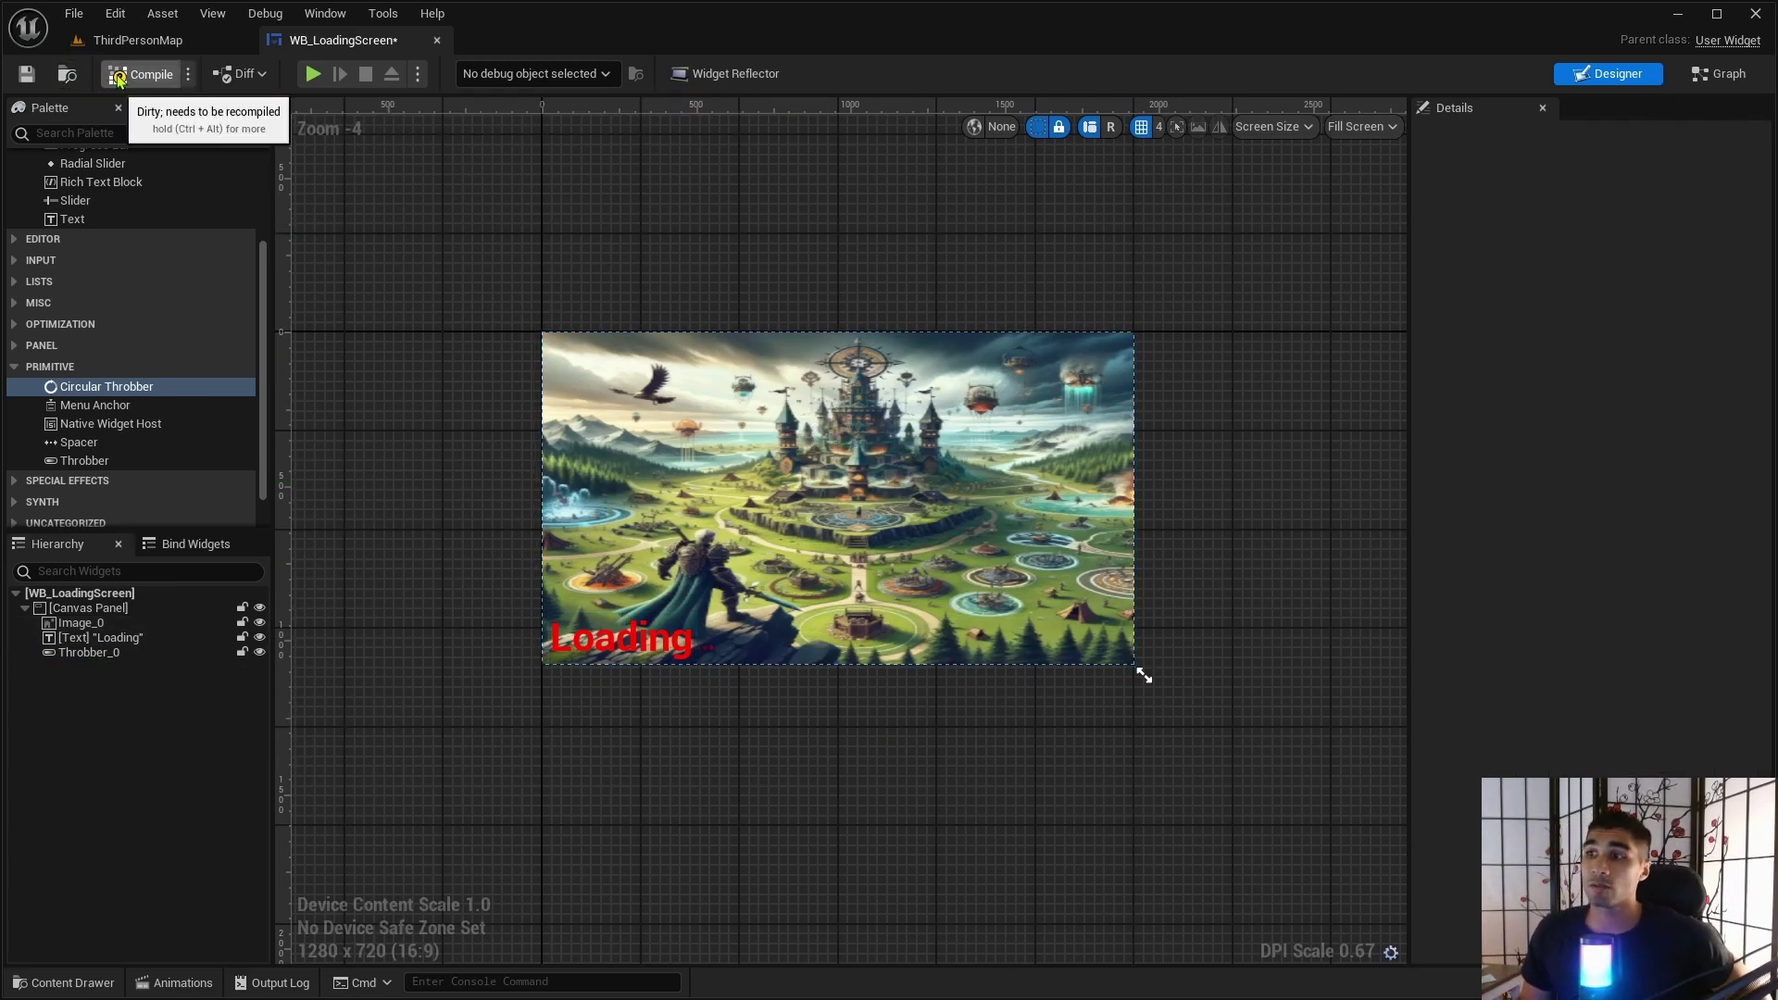
pyautogui.click(118, 78)
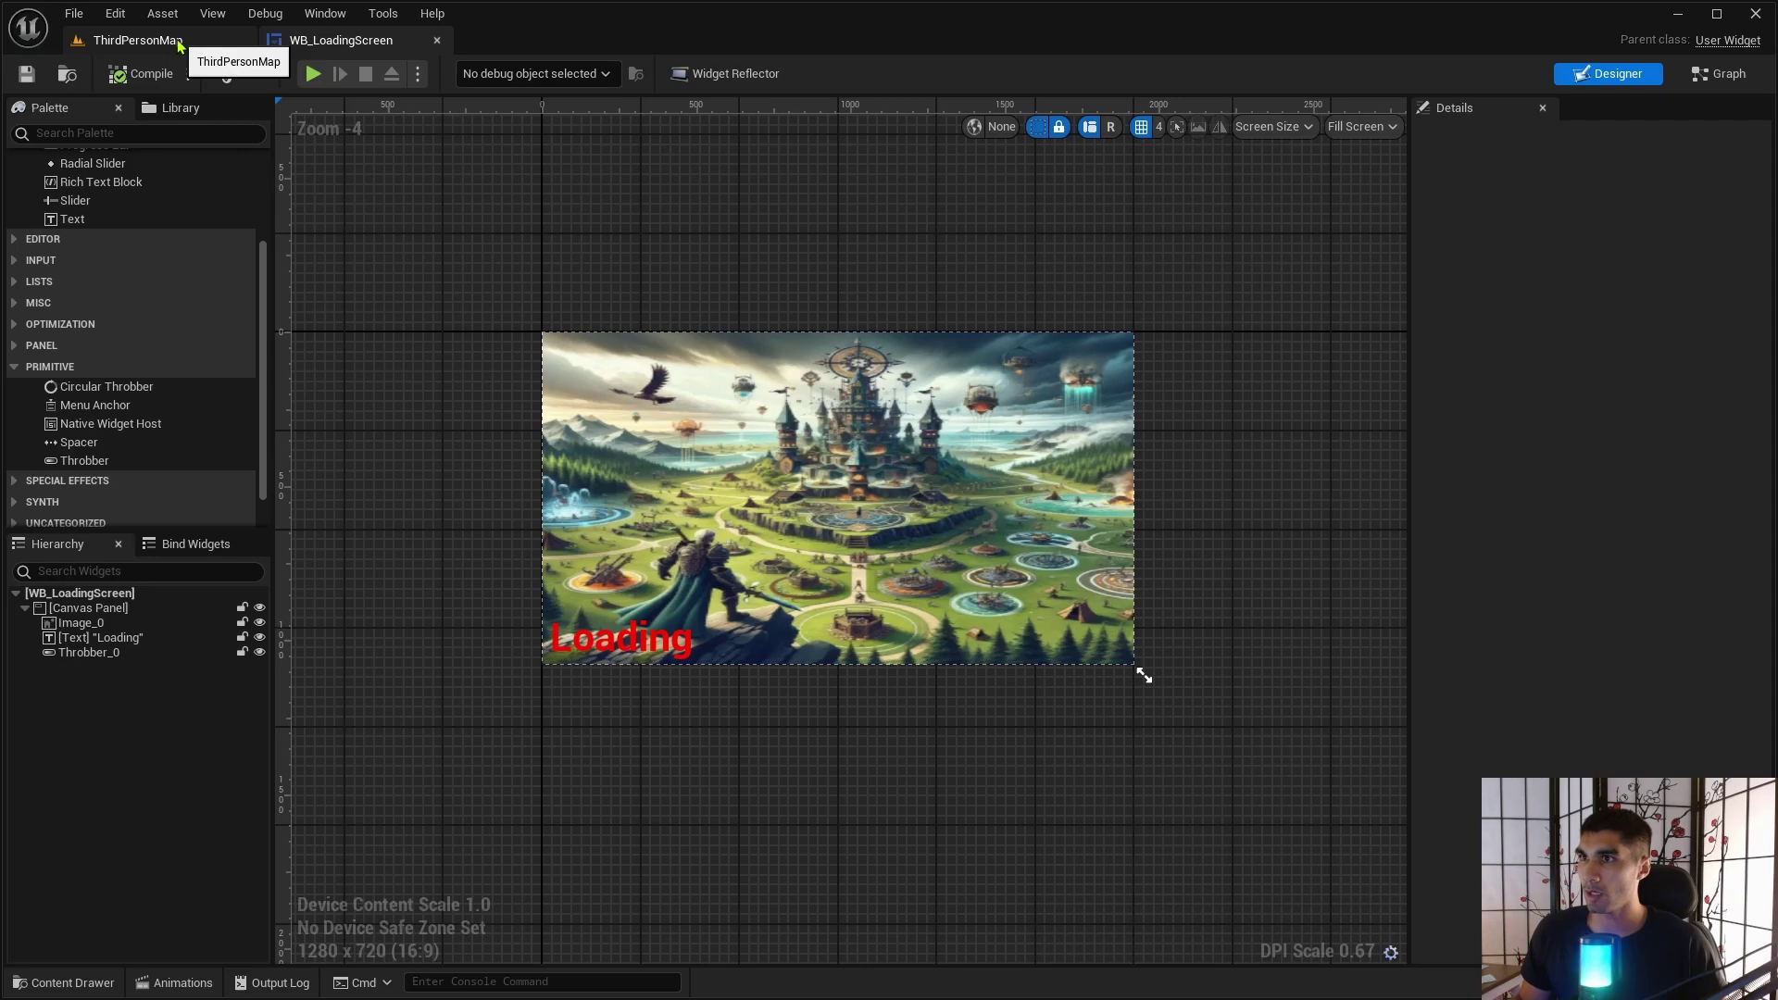
# Return to ThirdPersonMap and open the BP_Teleport blueprint from the Content Drawer.
pyautogui.click(139, 40)
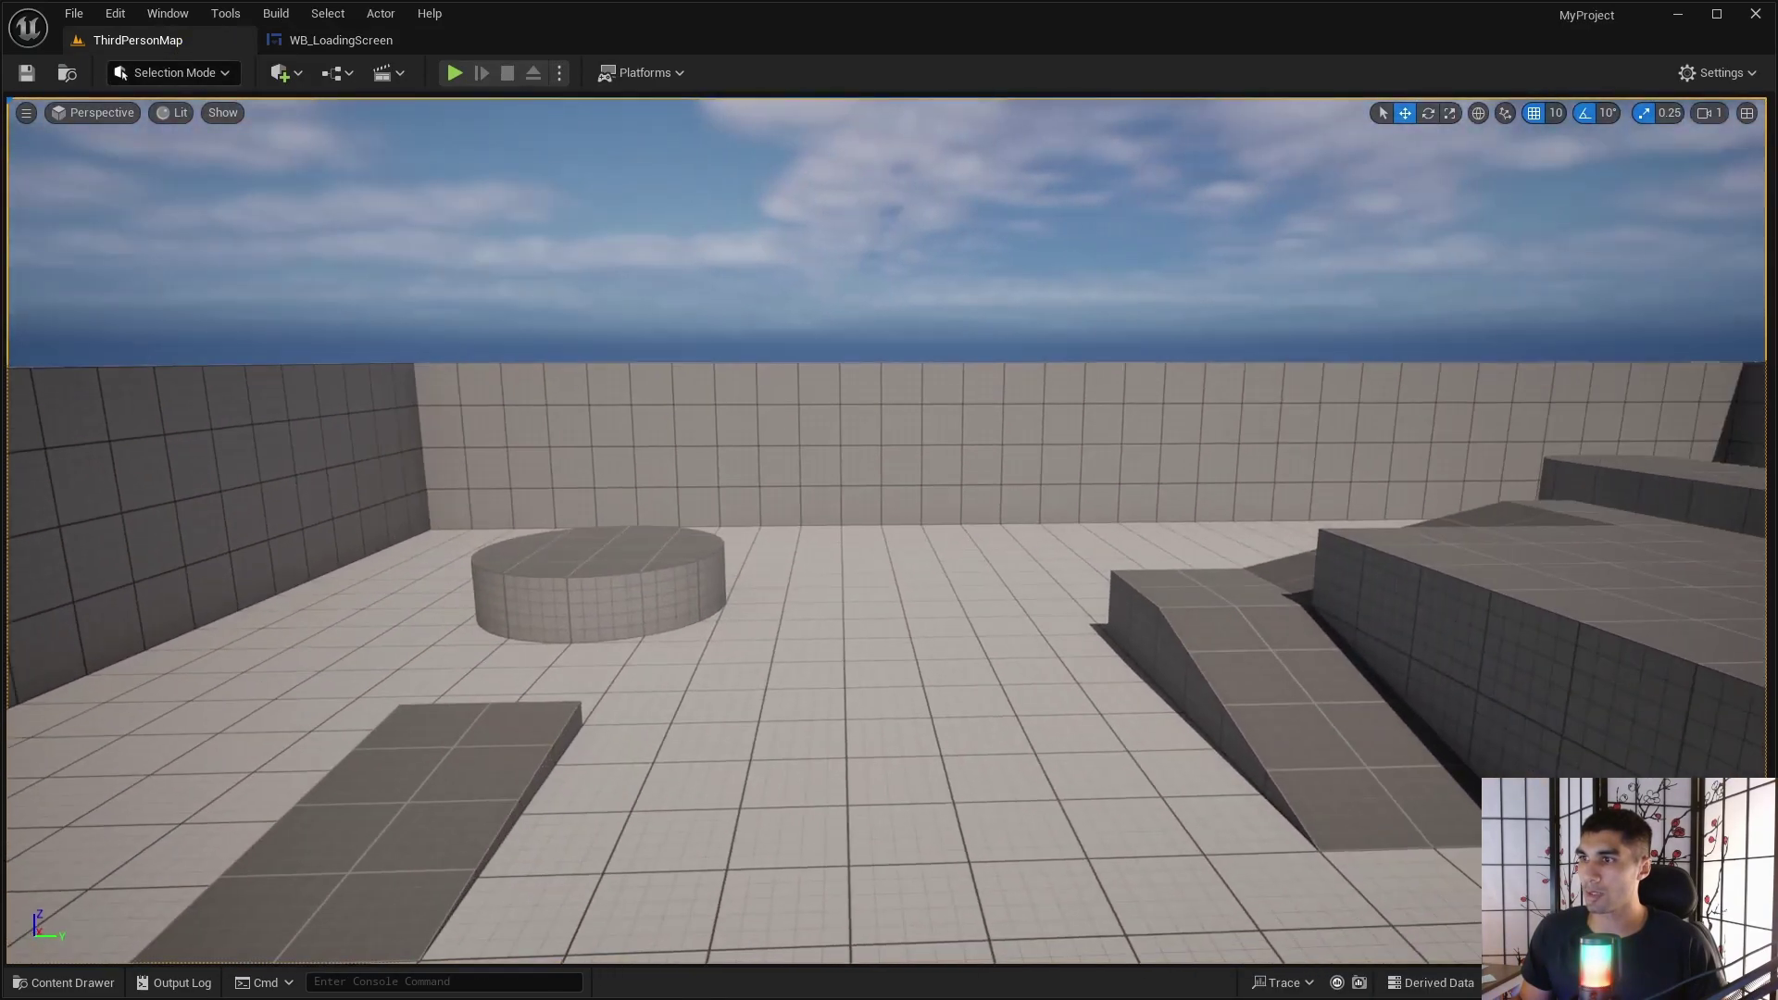
pyautogui.hotkey('ctrl', 'space')
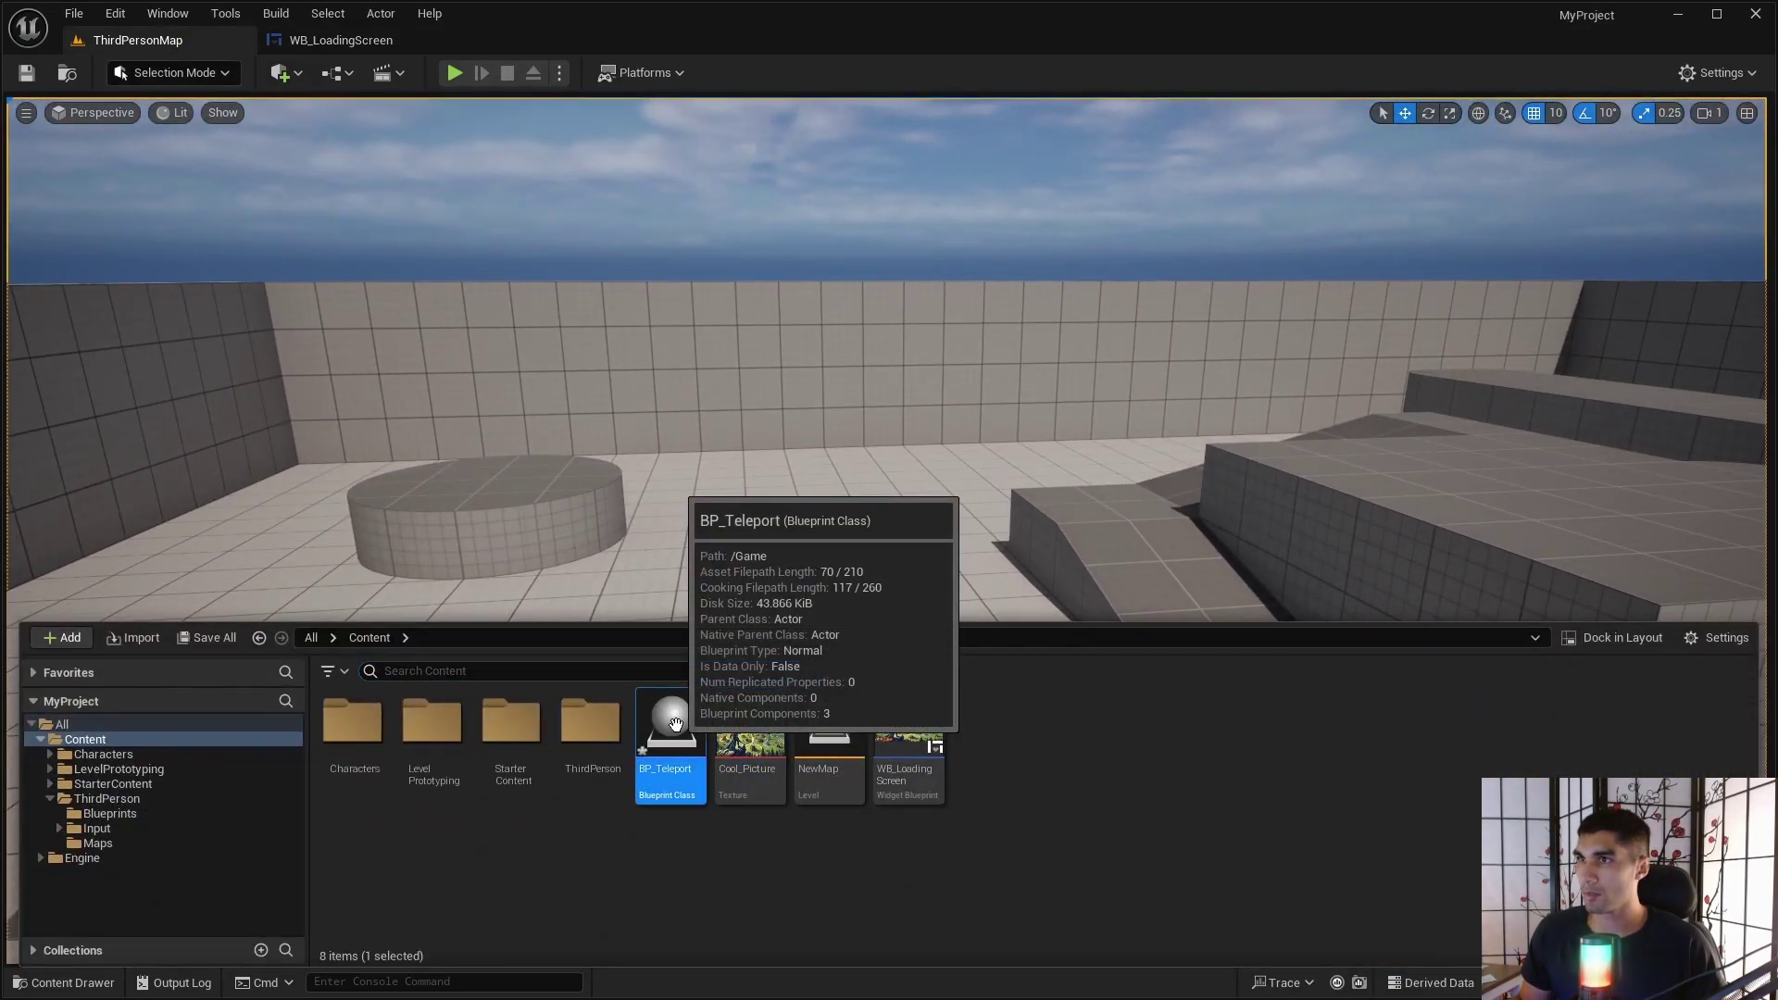
pyautogui.doubleClick(669, 765)
pyautogui.scroll(-5, 698, 433)
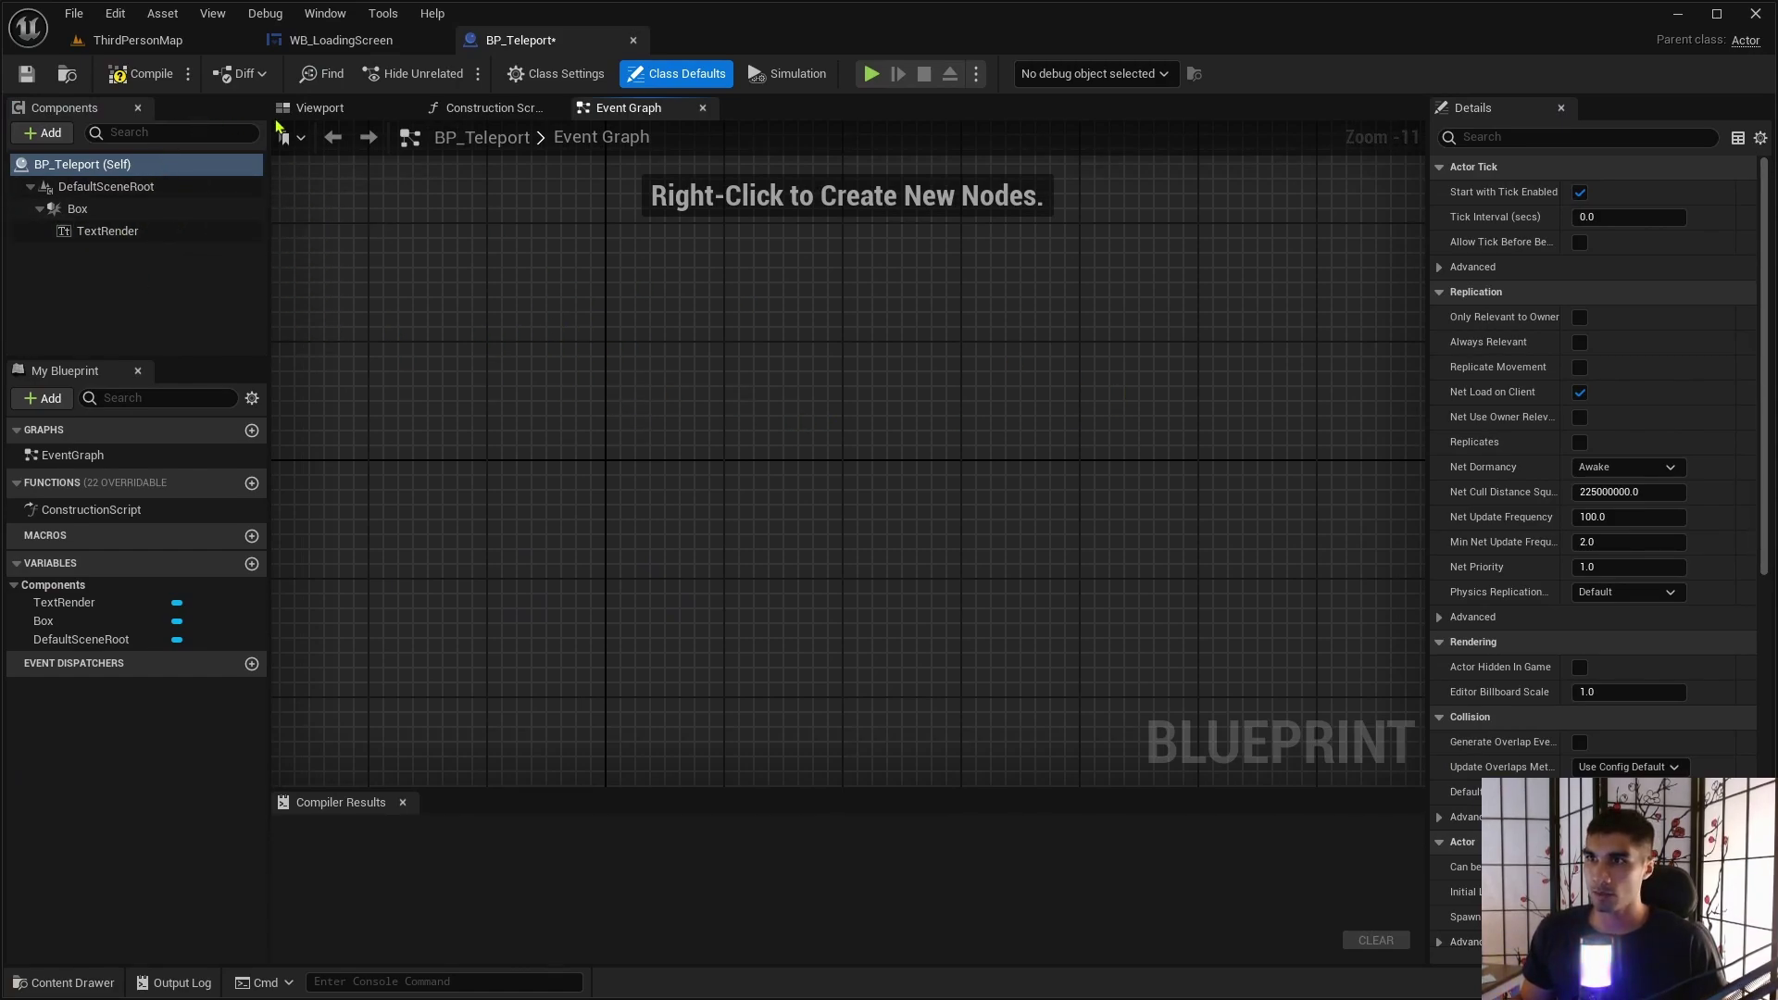
# In the Viewport, frame and select the Box trigger, then scroll Details to its Events.
pyautogui.click(347, 110)
pyautogui.press('f')
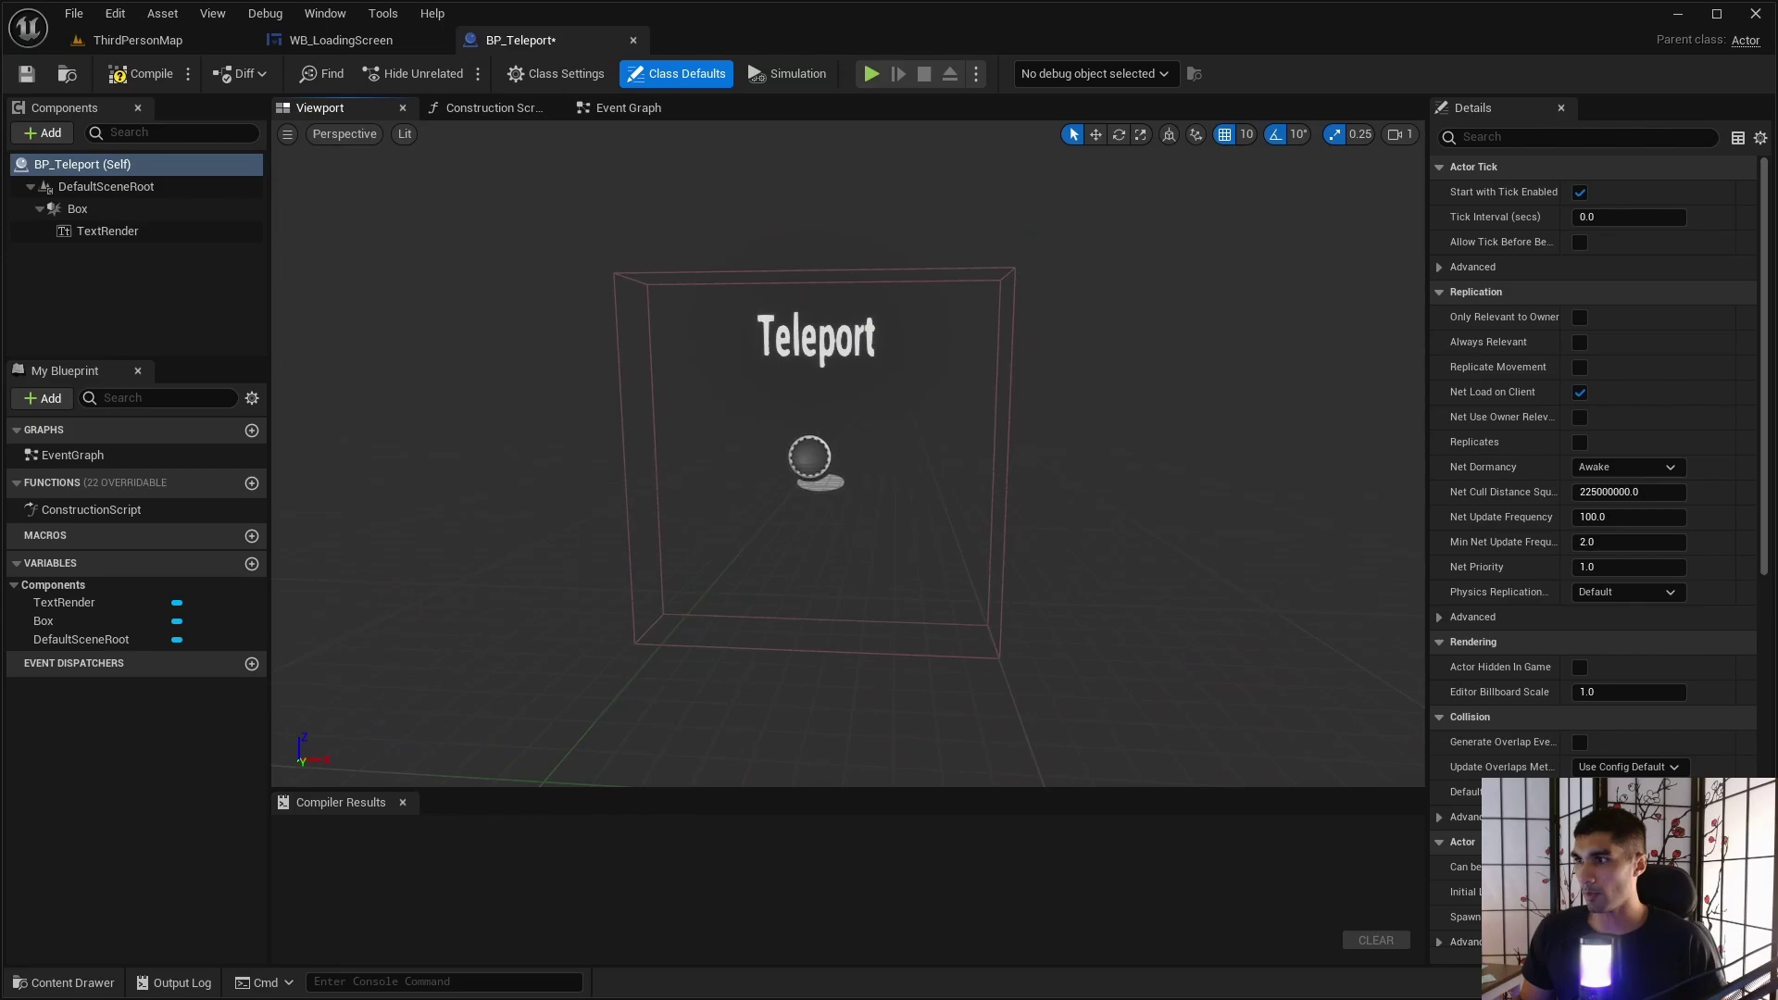
pyautogui.click(75, 208)
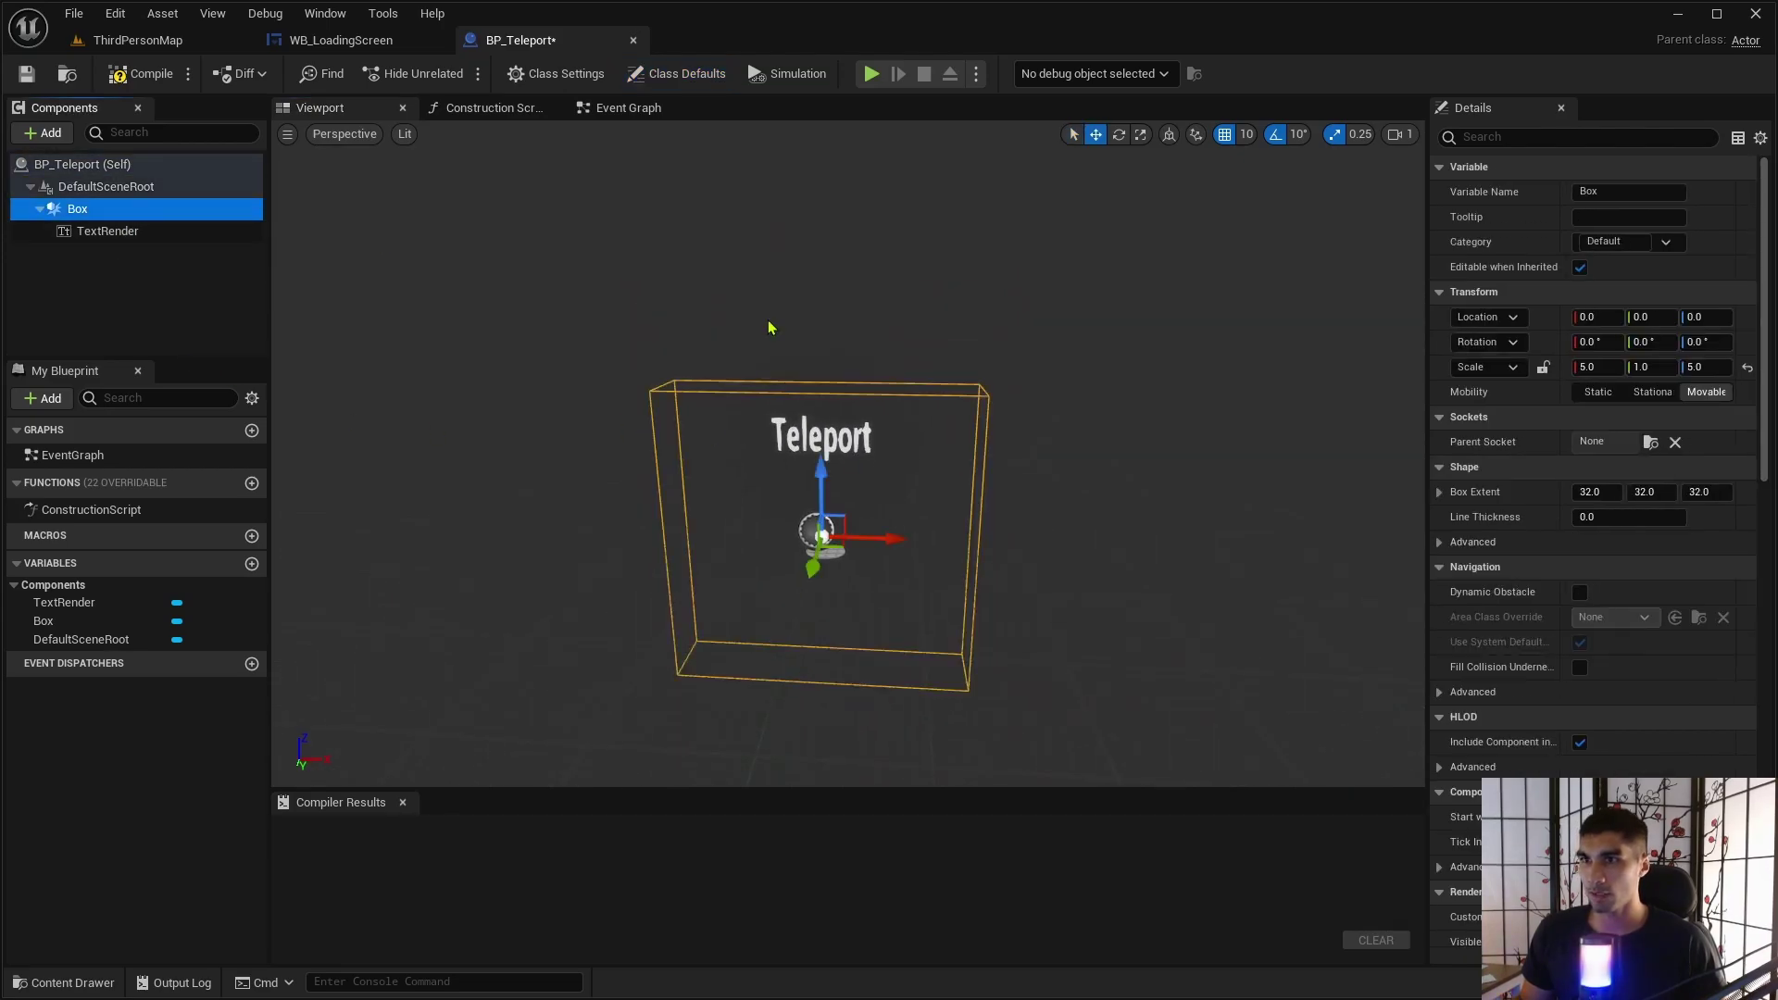
pyautogui.scroll(-2, 1657, 639)
pyautogui.scroll(-8, 1657, 639)
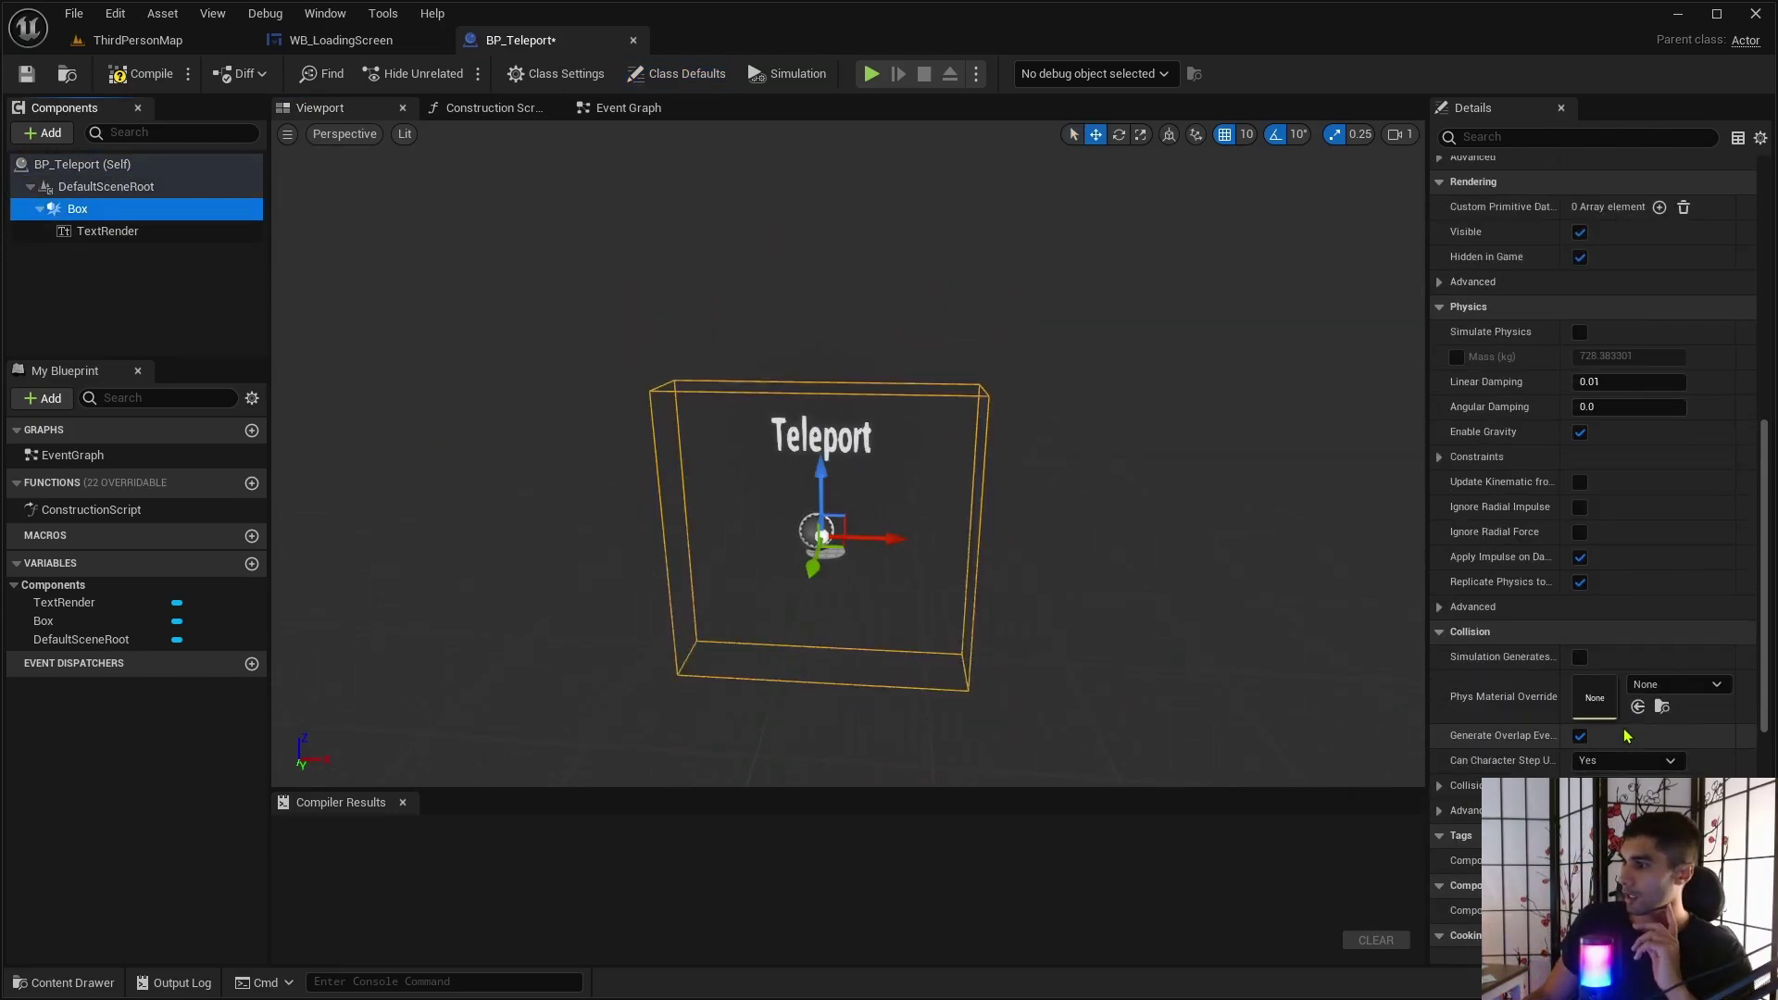
pyautogui.scroll(-2, 1629, 737)
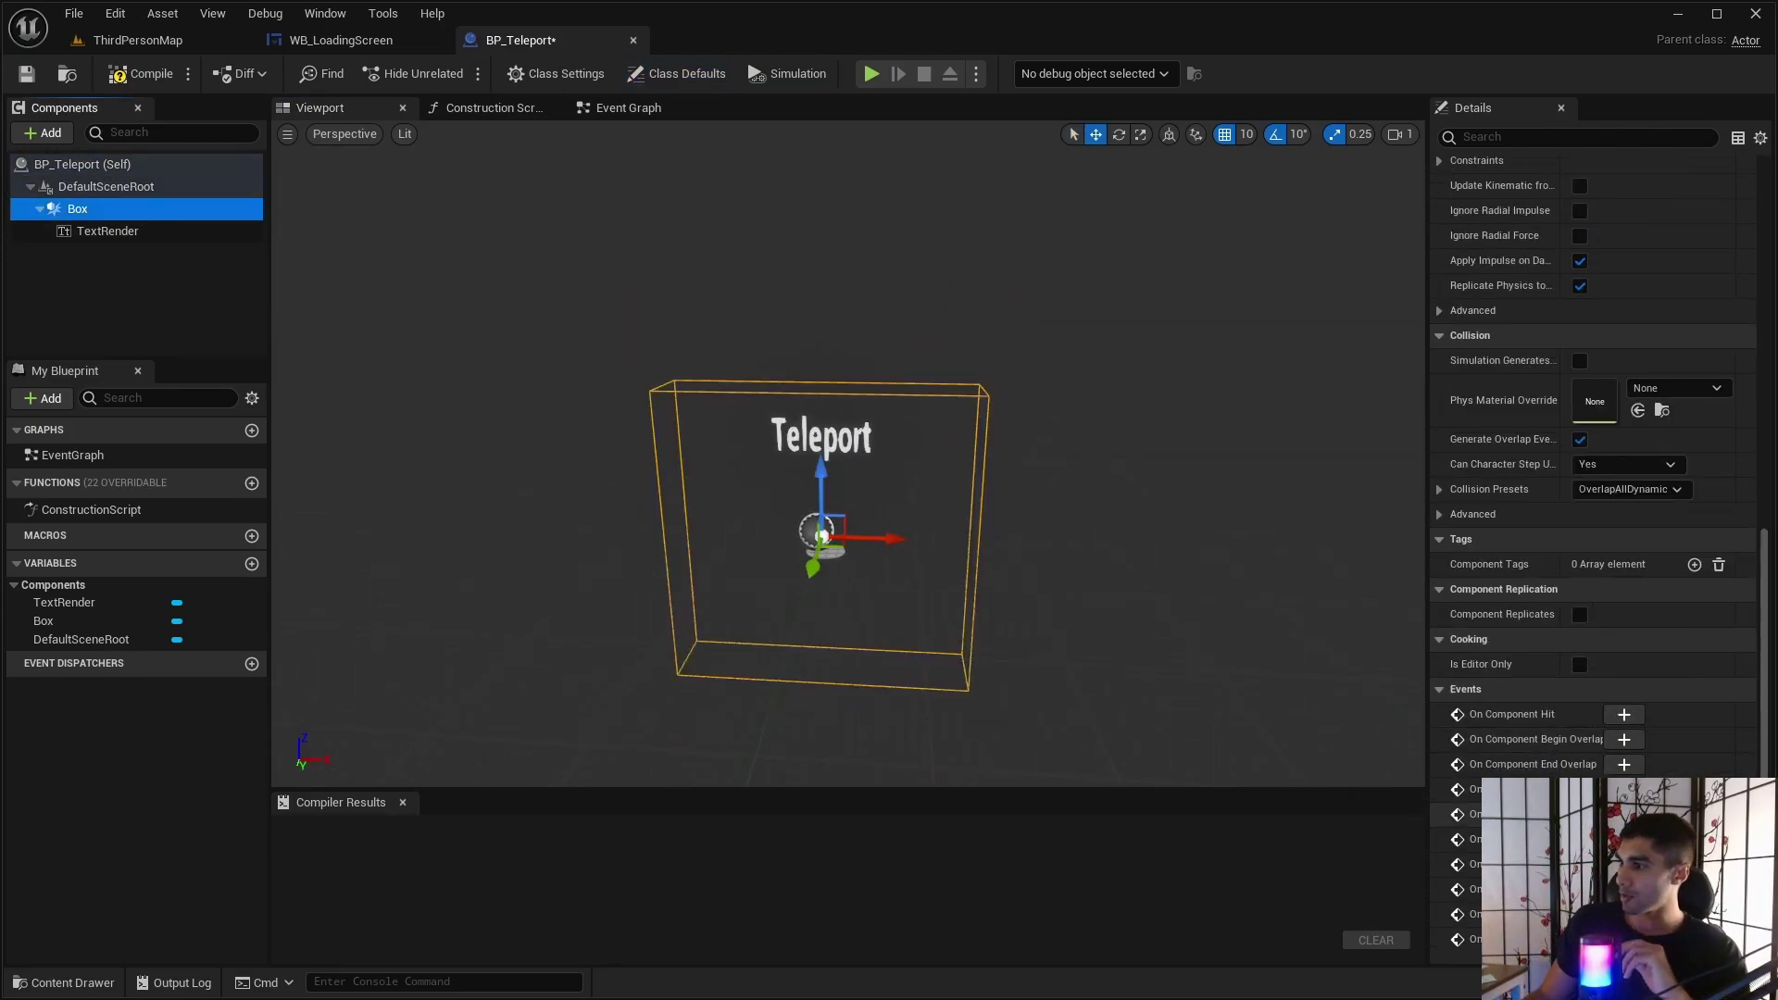
# Add the Box begin-overlap event and cast its Other Actor to BP_ThirdPersonCharacter.
pyautogui.click(1621, 741)
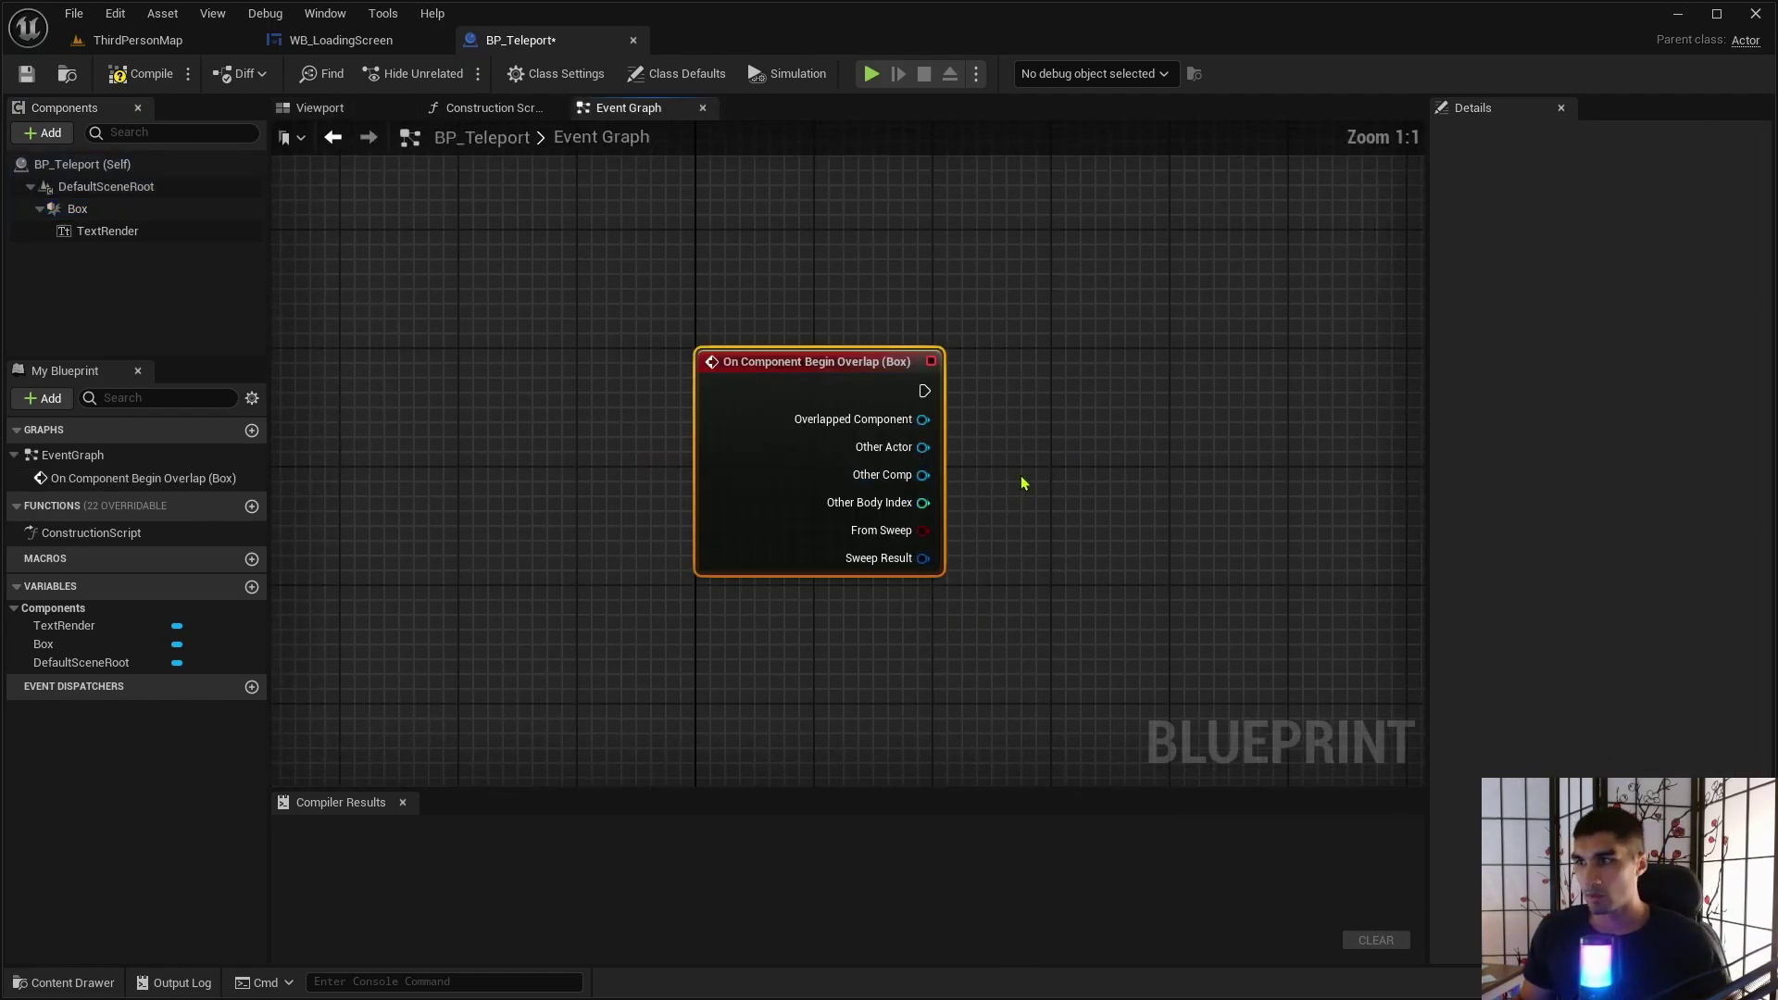
pyautogui.moveTo(1023, 483); pyautogui.dragTo(789, 512, button='right')
pyautogui.moveTo(659, 489); pyautogui.dragTo(821, 417)
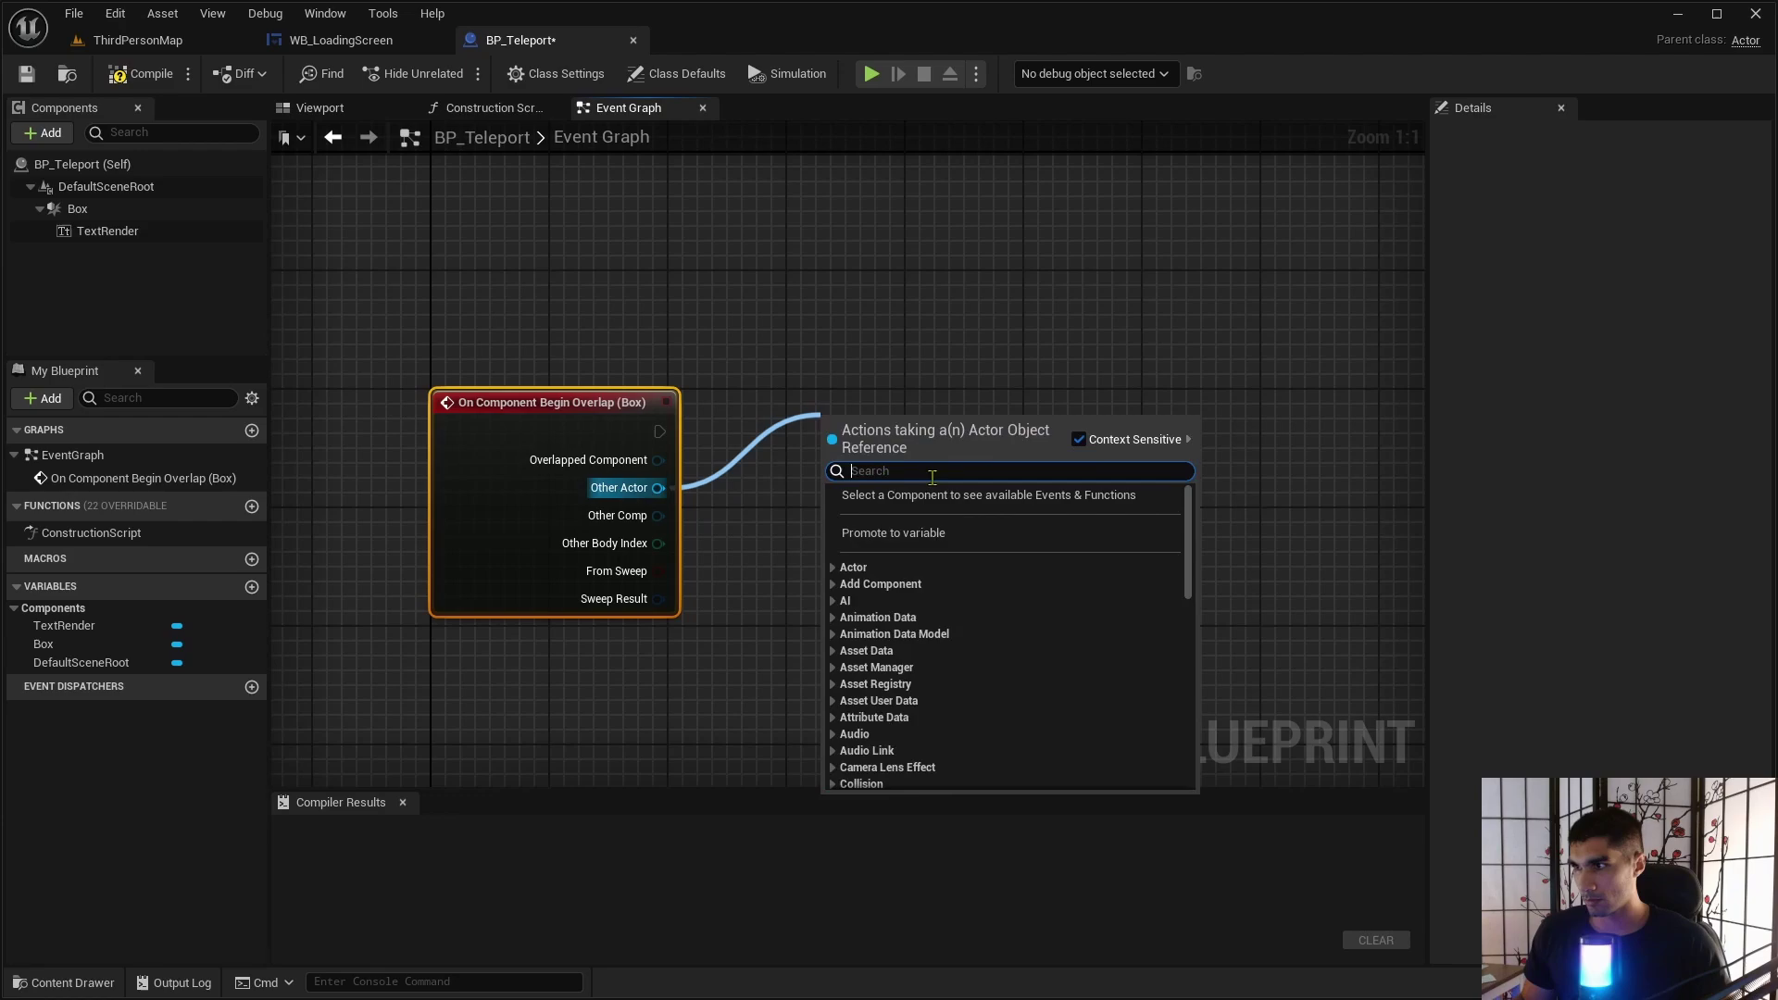
pyautogui.write('third')
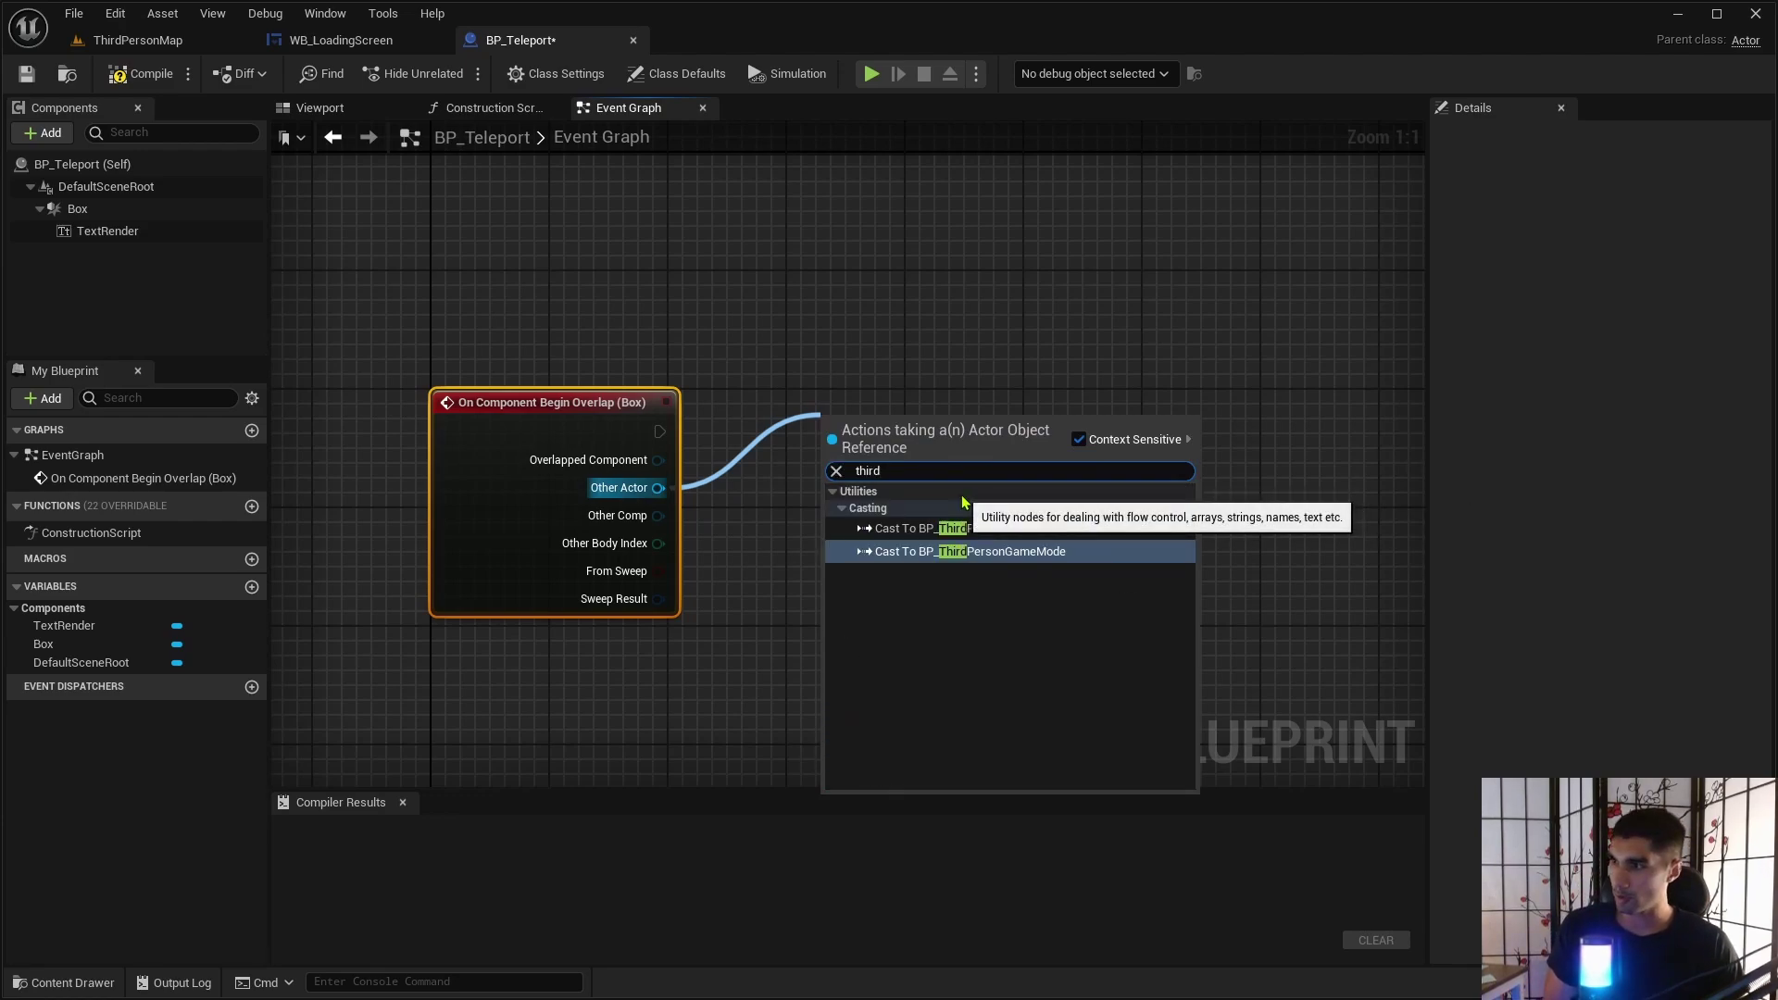
pyautogui.click(922, 528)
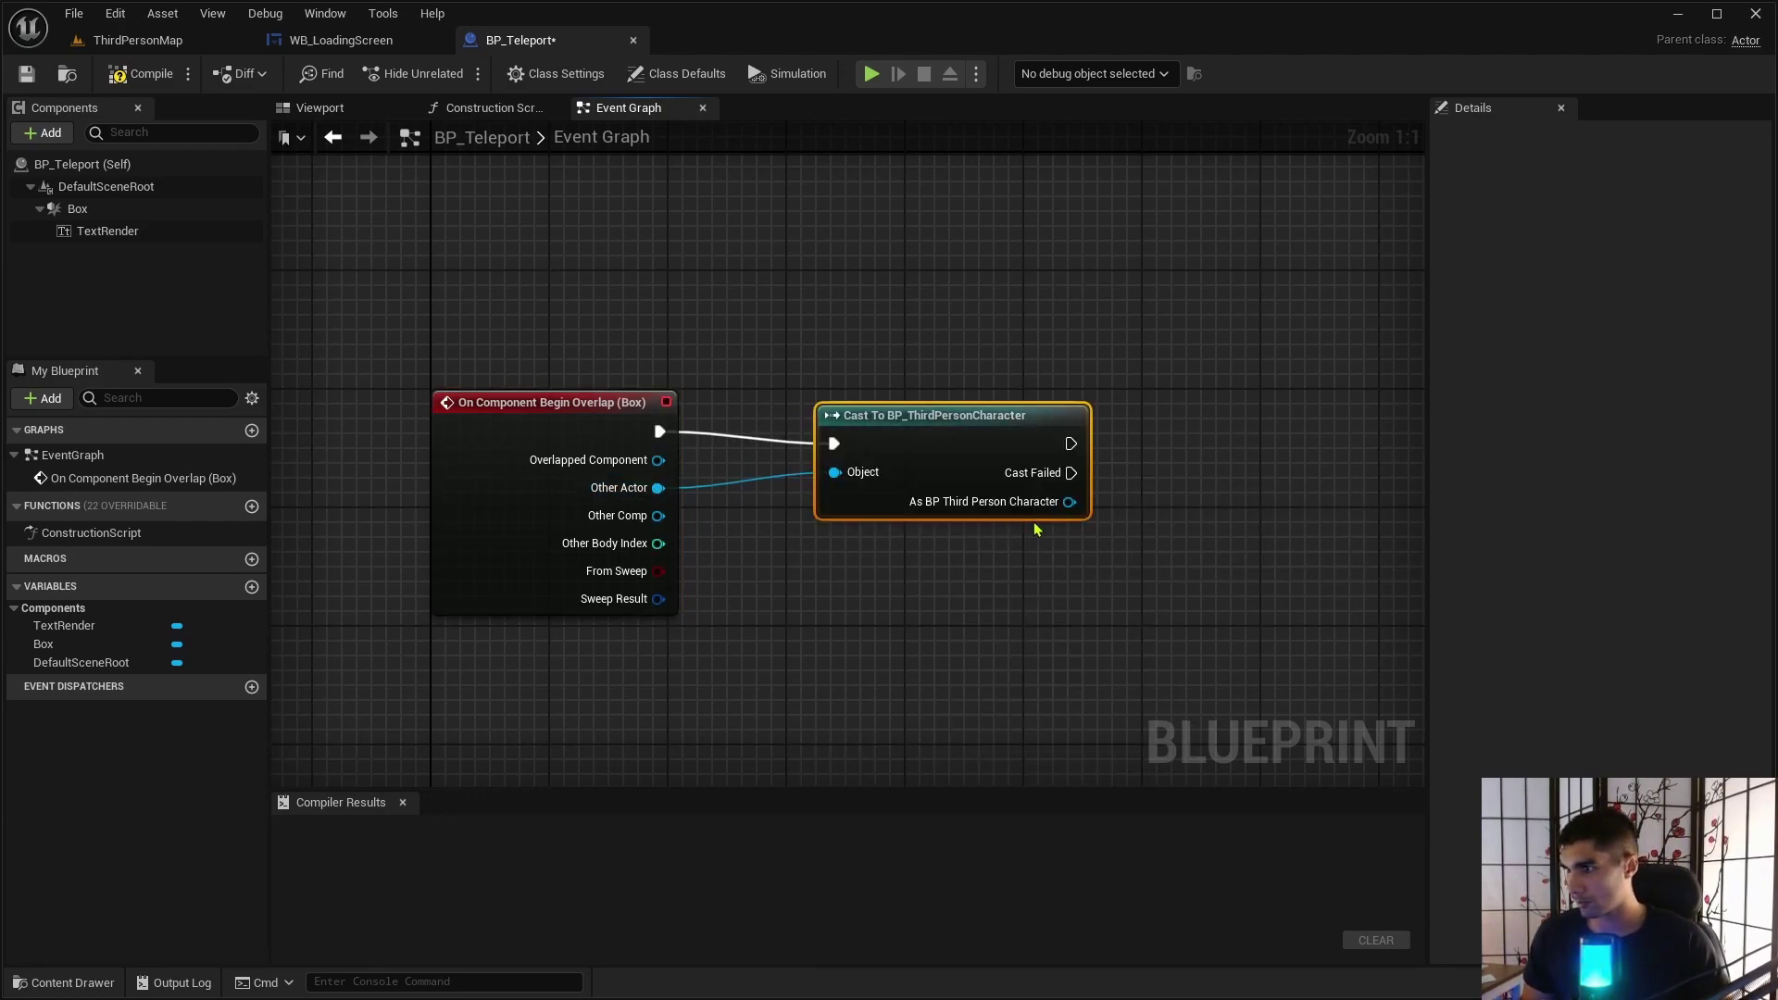
# Pan the graph right of the cast and pull a wire from its success pin.
pyautogui.moveTo(1242, 608); pyautogui.dragTo(899, 602, button='right')
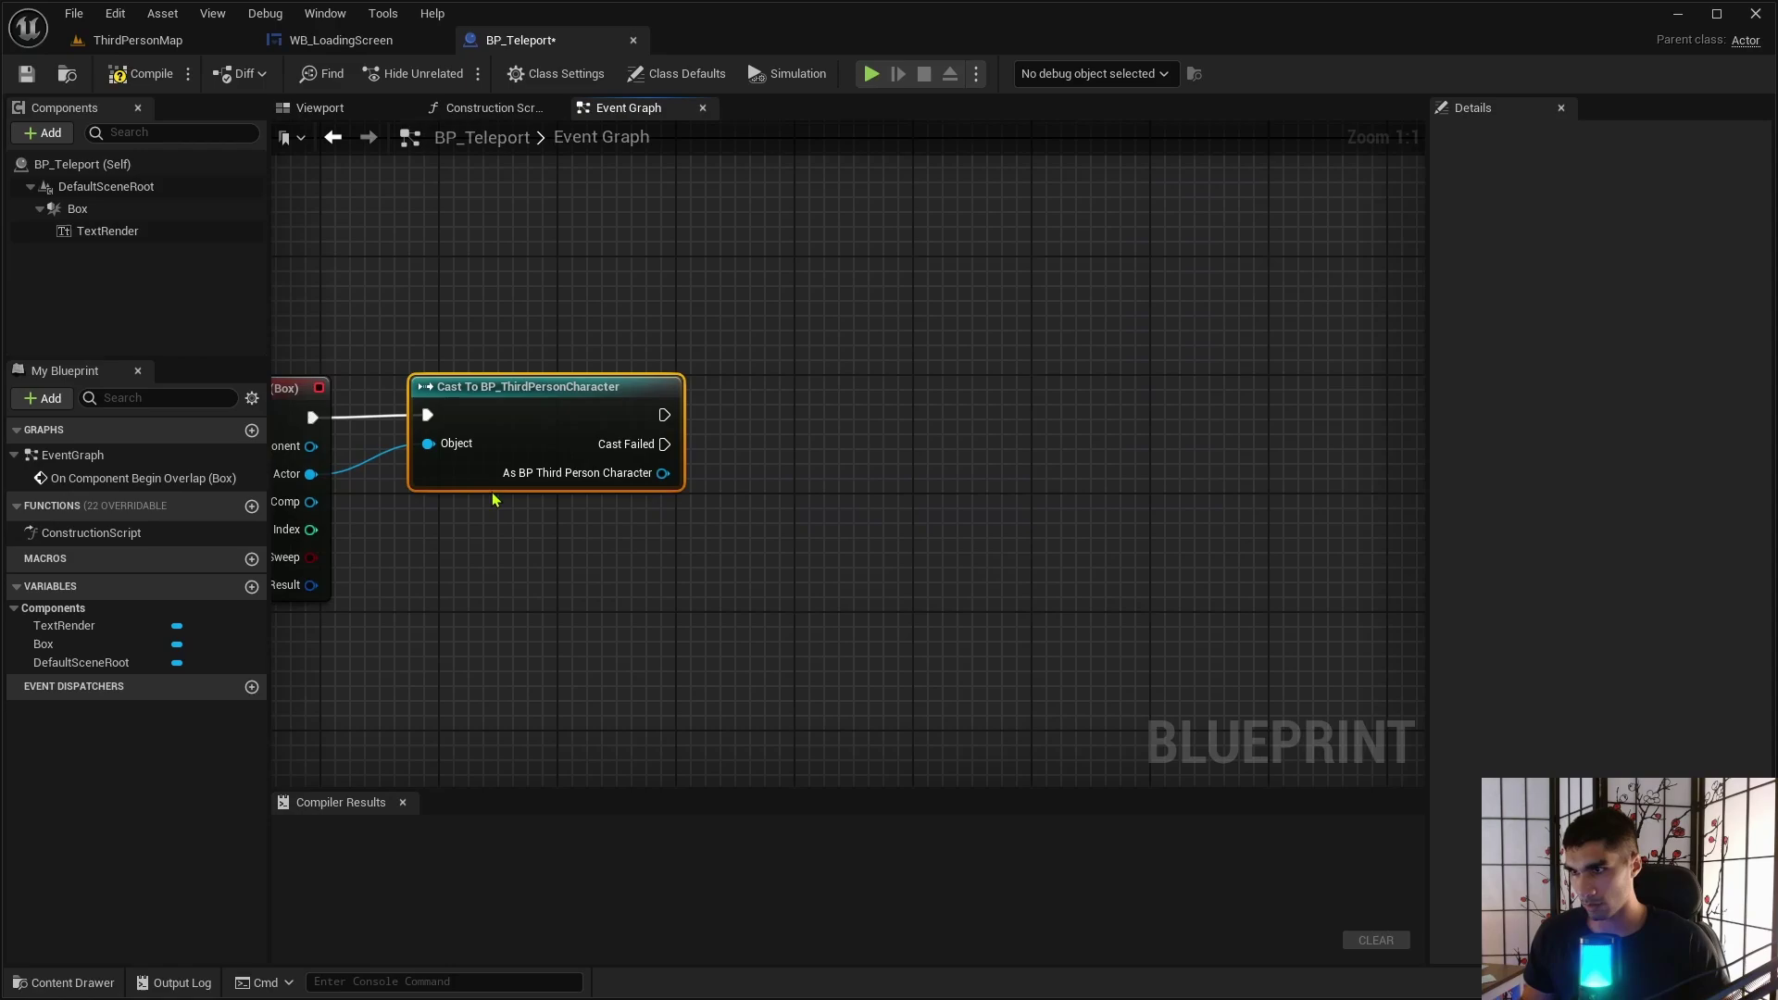
pyautogui.moveTo(550, 556); pyautogui.dragTo(683, 469, button='right')
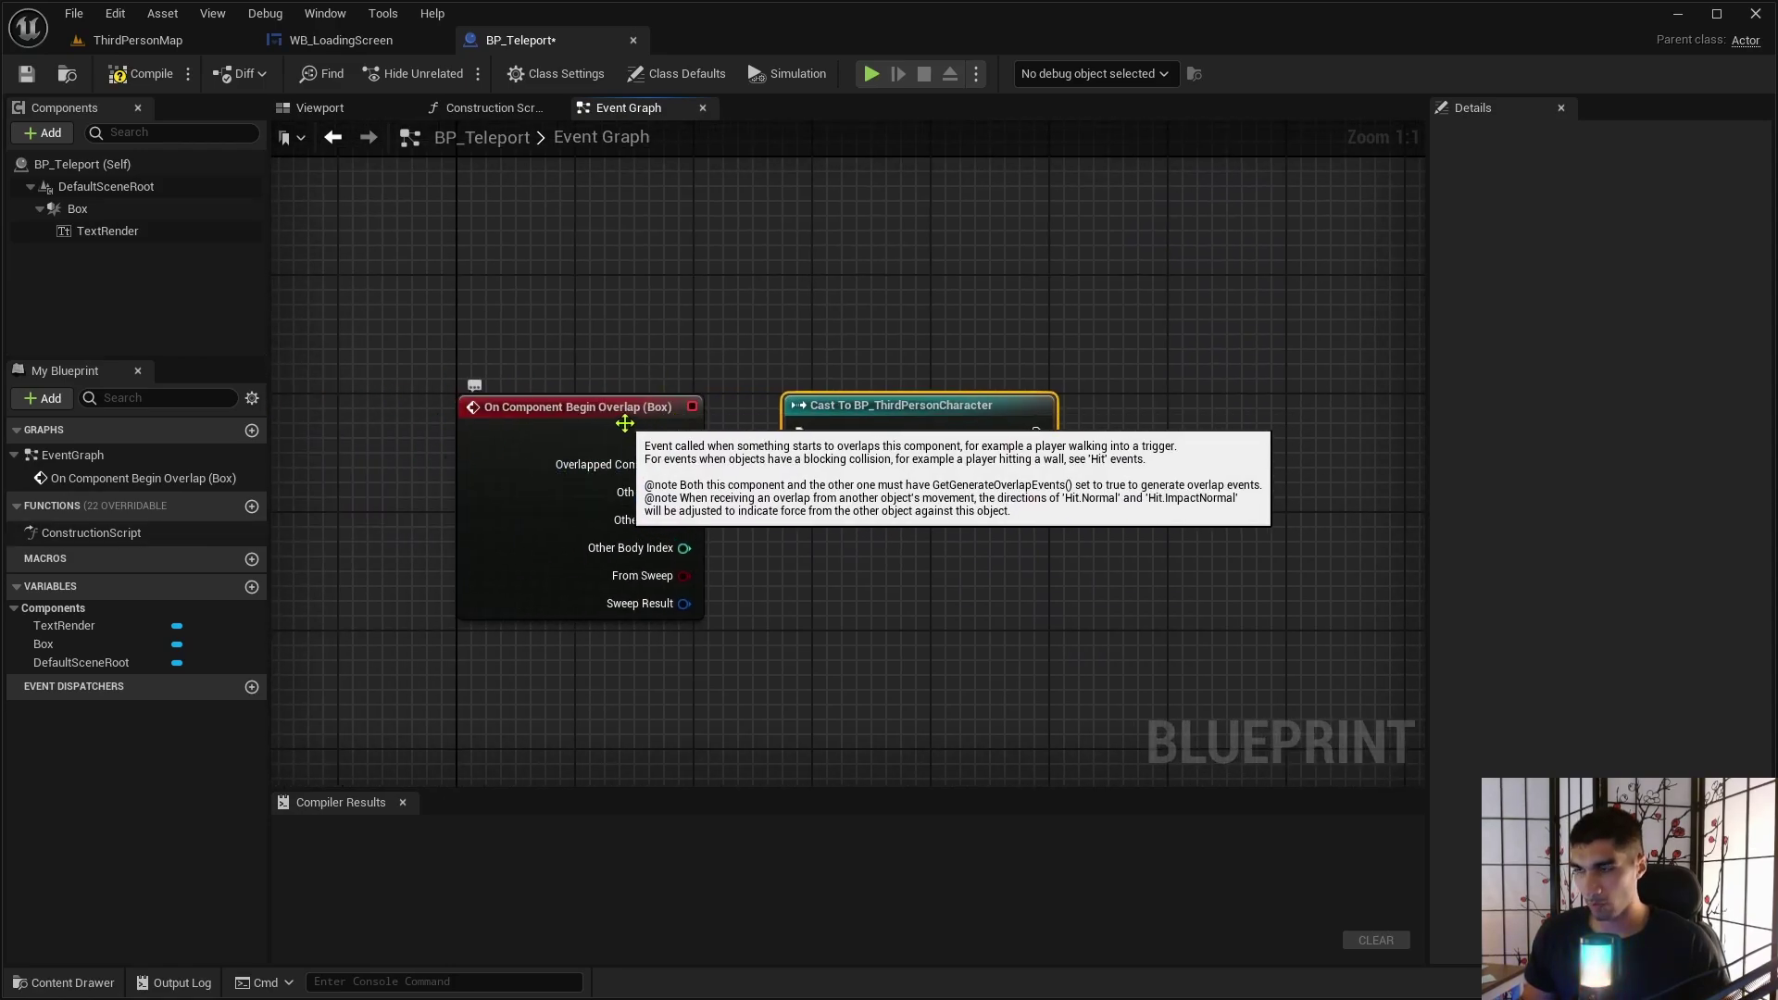
pyautogui.moveTo(621, 419); pyautogui.dragTo(610, 725, button='right')
pyautogui.moveTo(667, 565); pyautogui.dragTo(495, 614, button='right')
pyautogui.moveTo(405, 574); pyautogui.dragTo(560, 571)
# Add a Create Widget node after the cast with Class set to WB_LoadingScreen.
pyautogui.write('c')
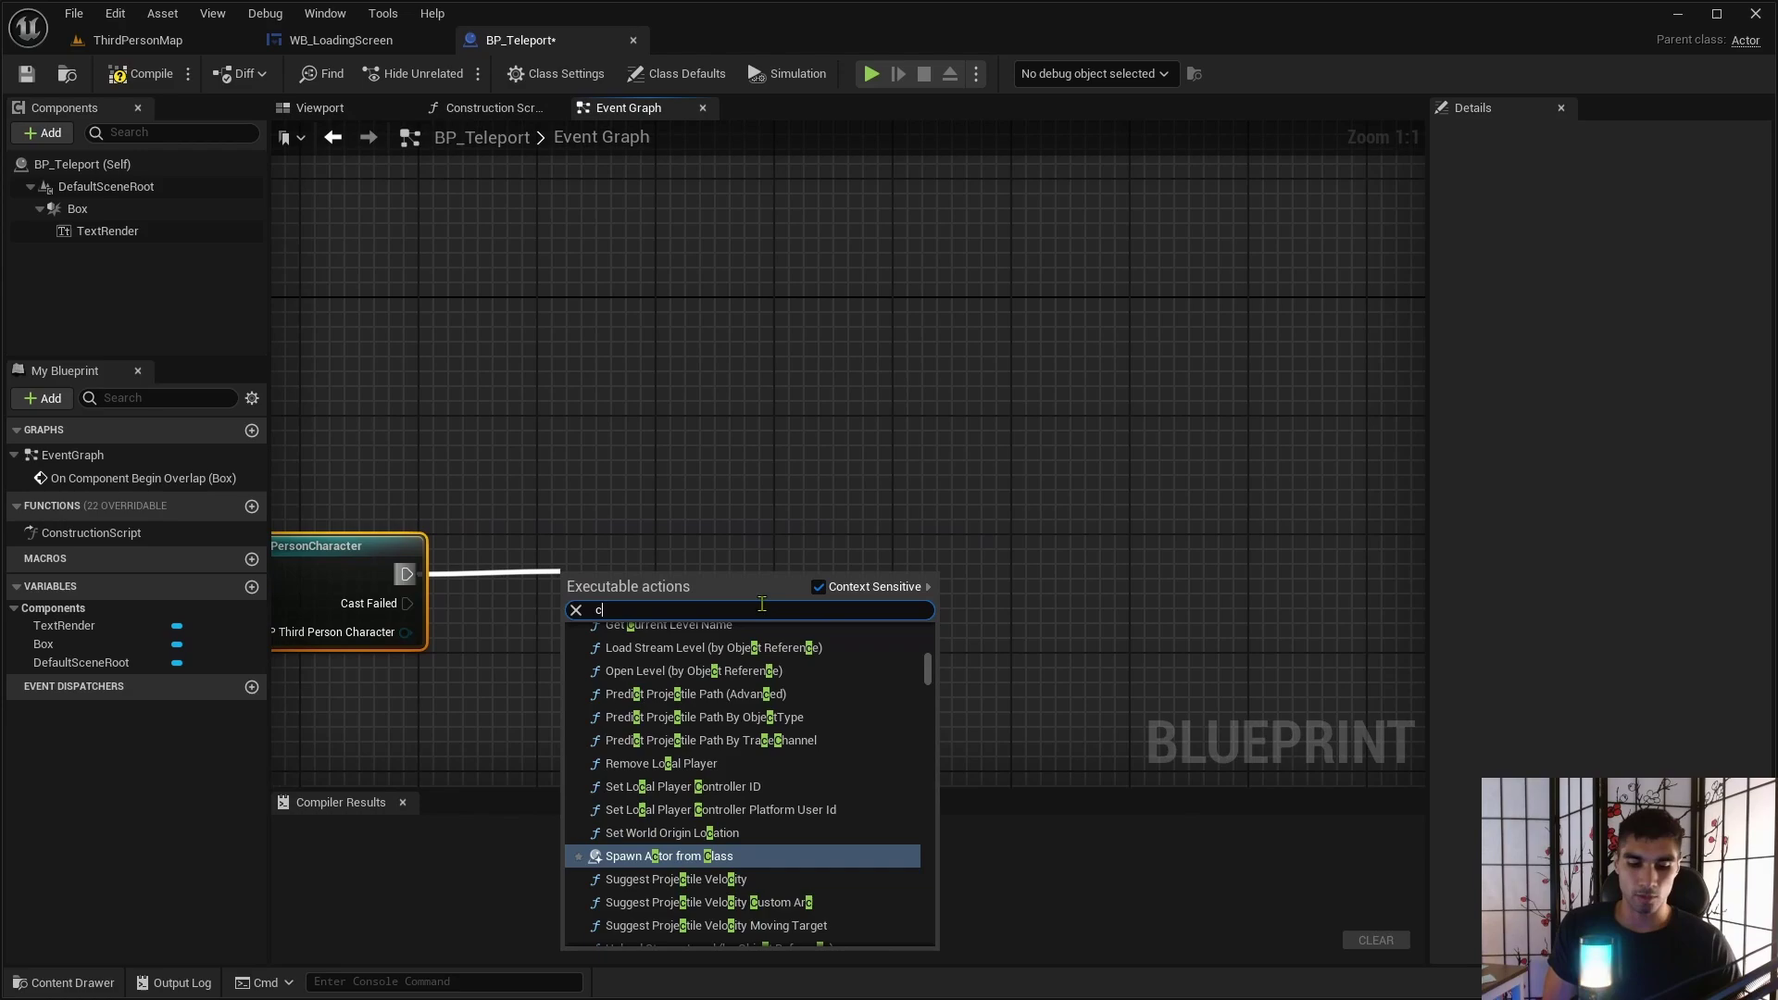
pyautogui.write('reate wid')
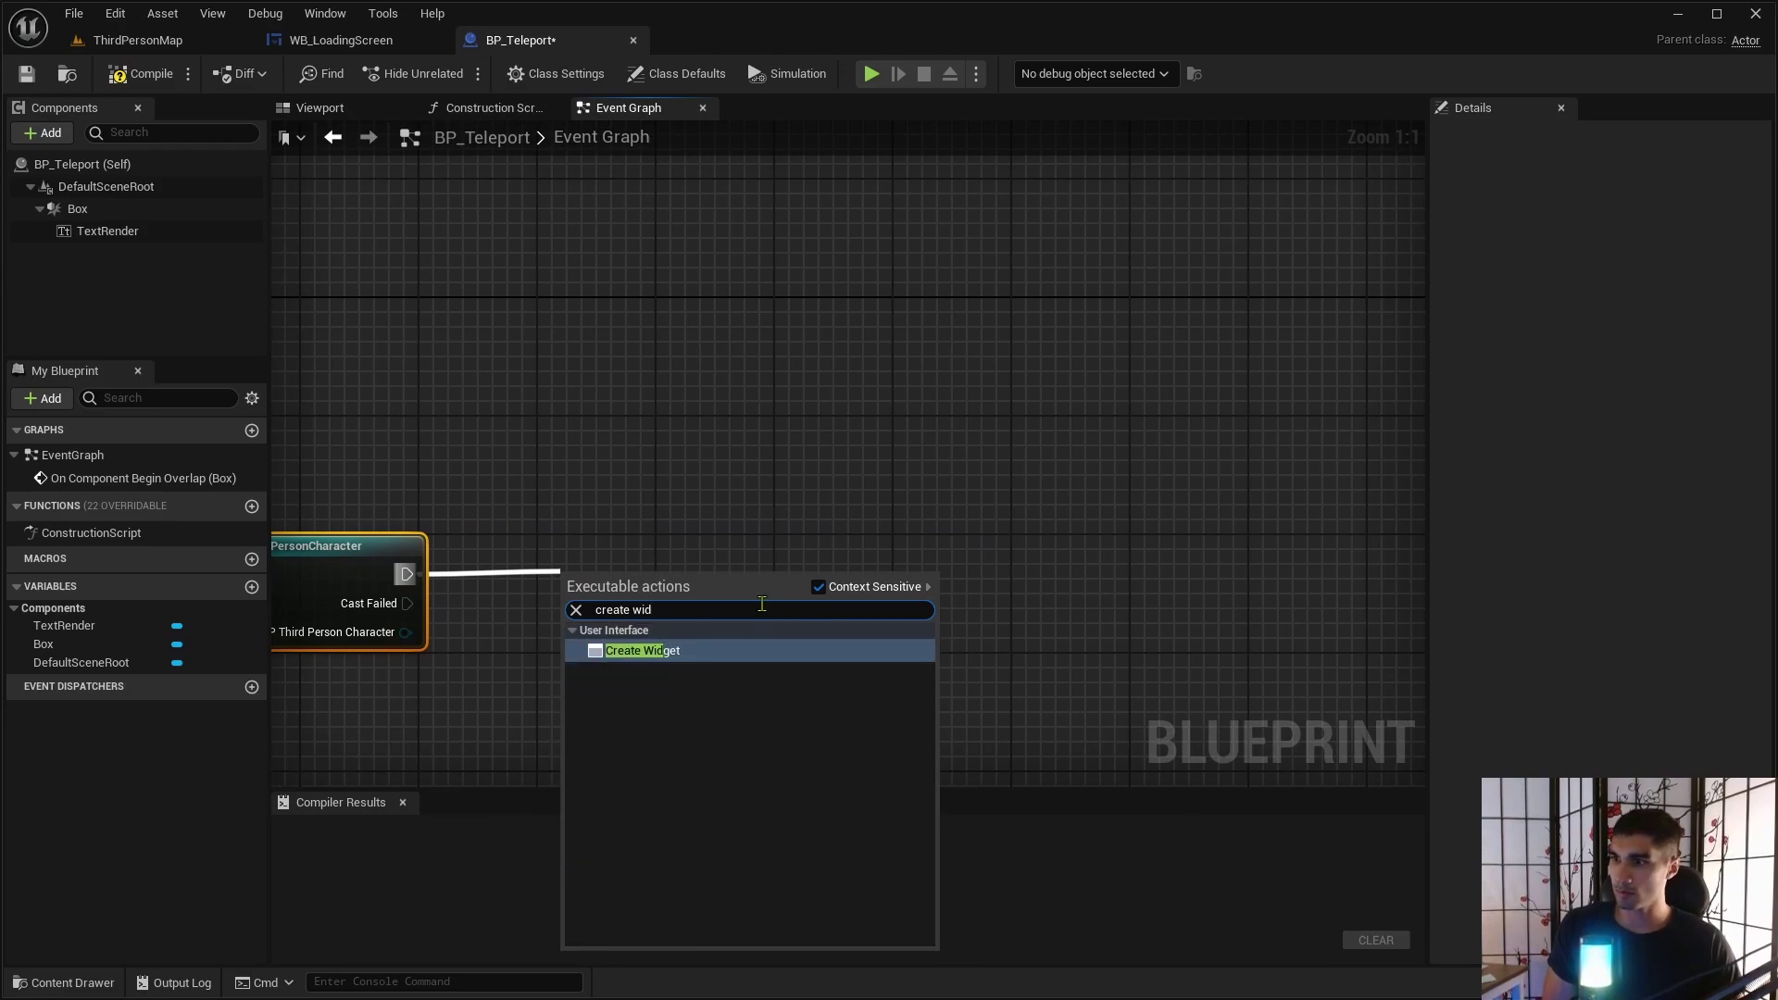
pyautogui.click(674, 650)
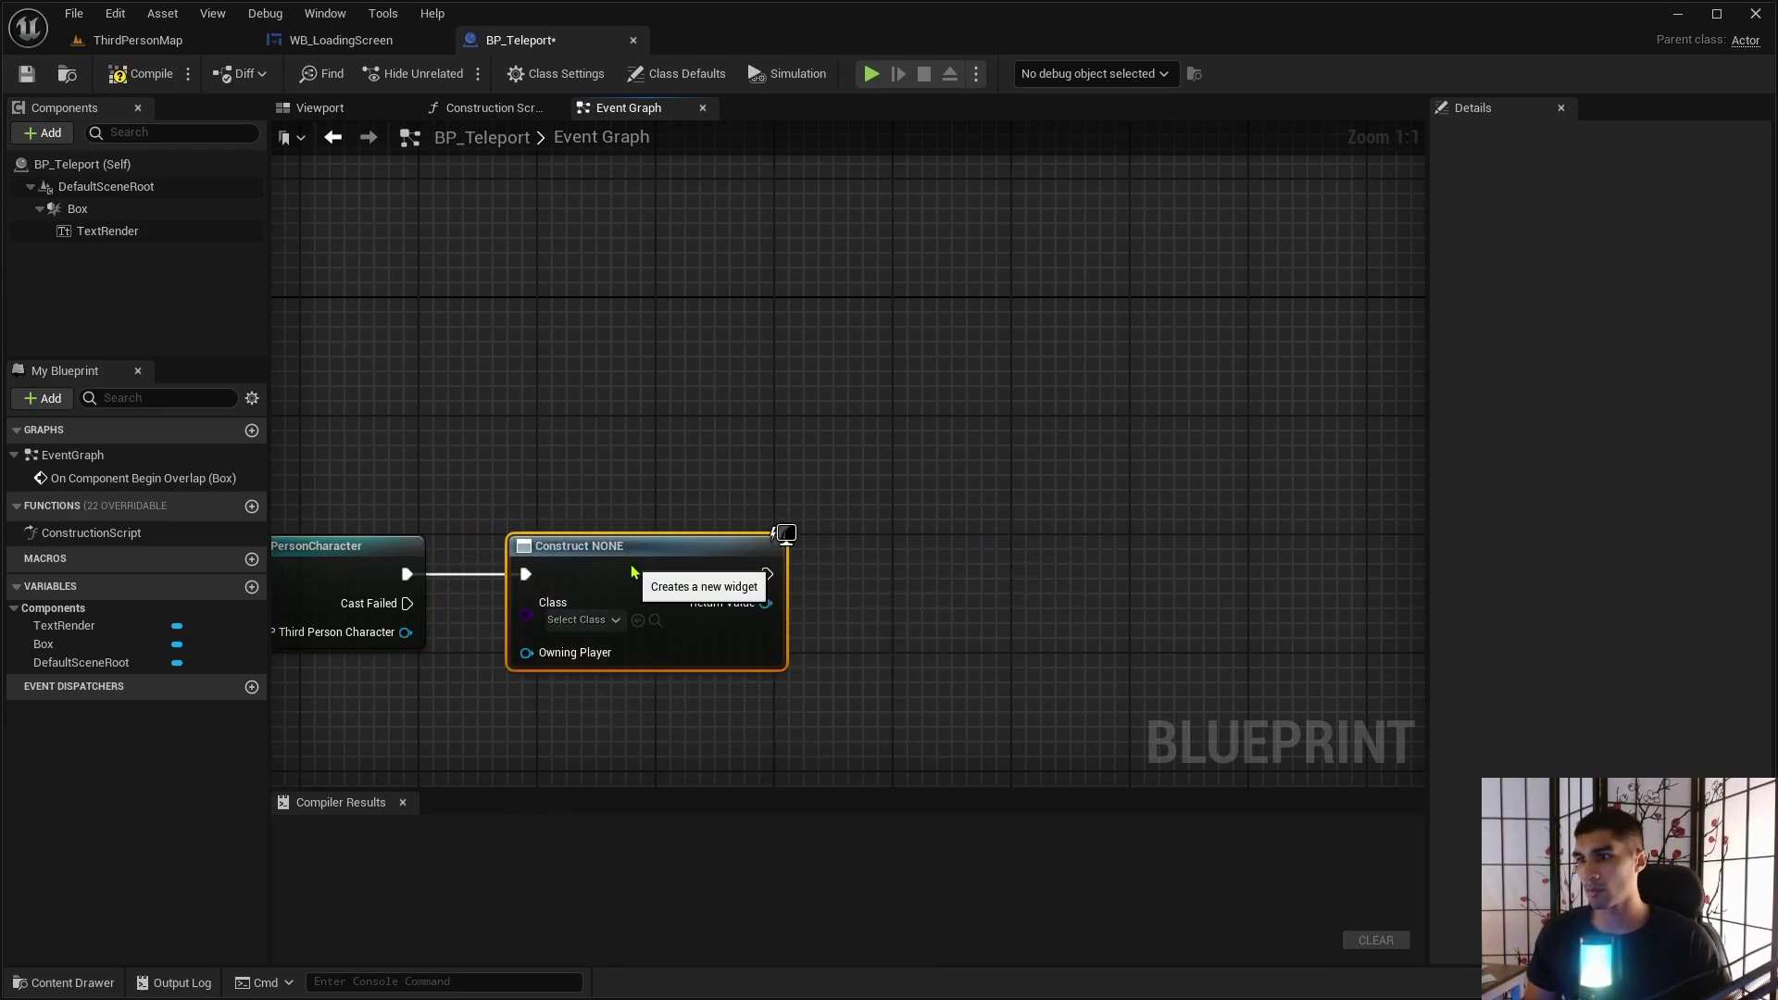
pyautogui.click(614, 616)
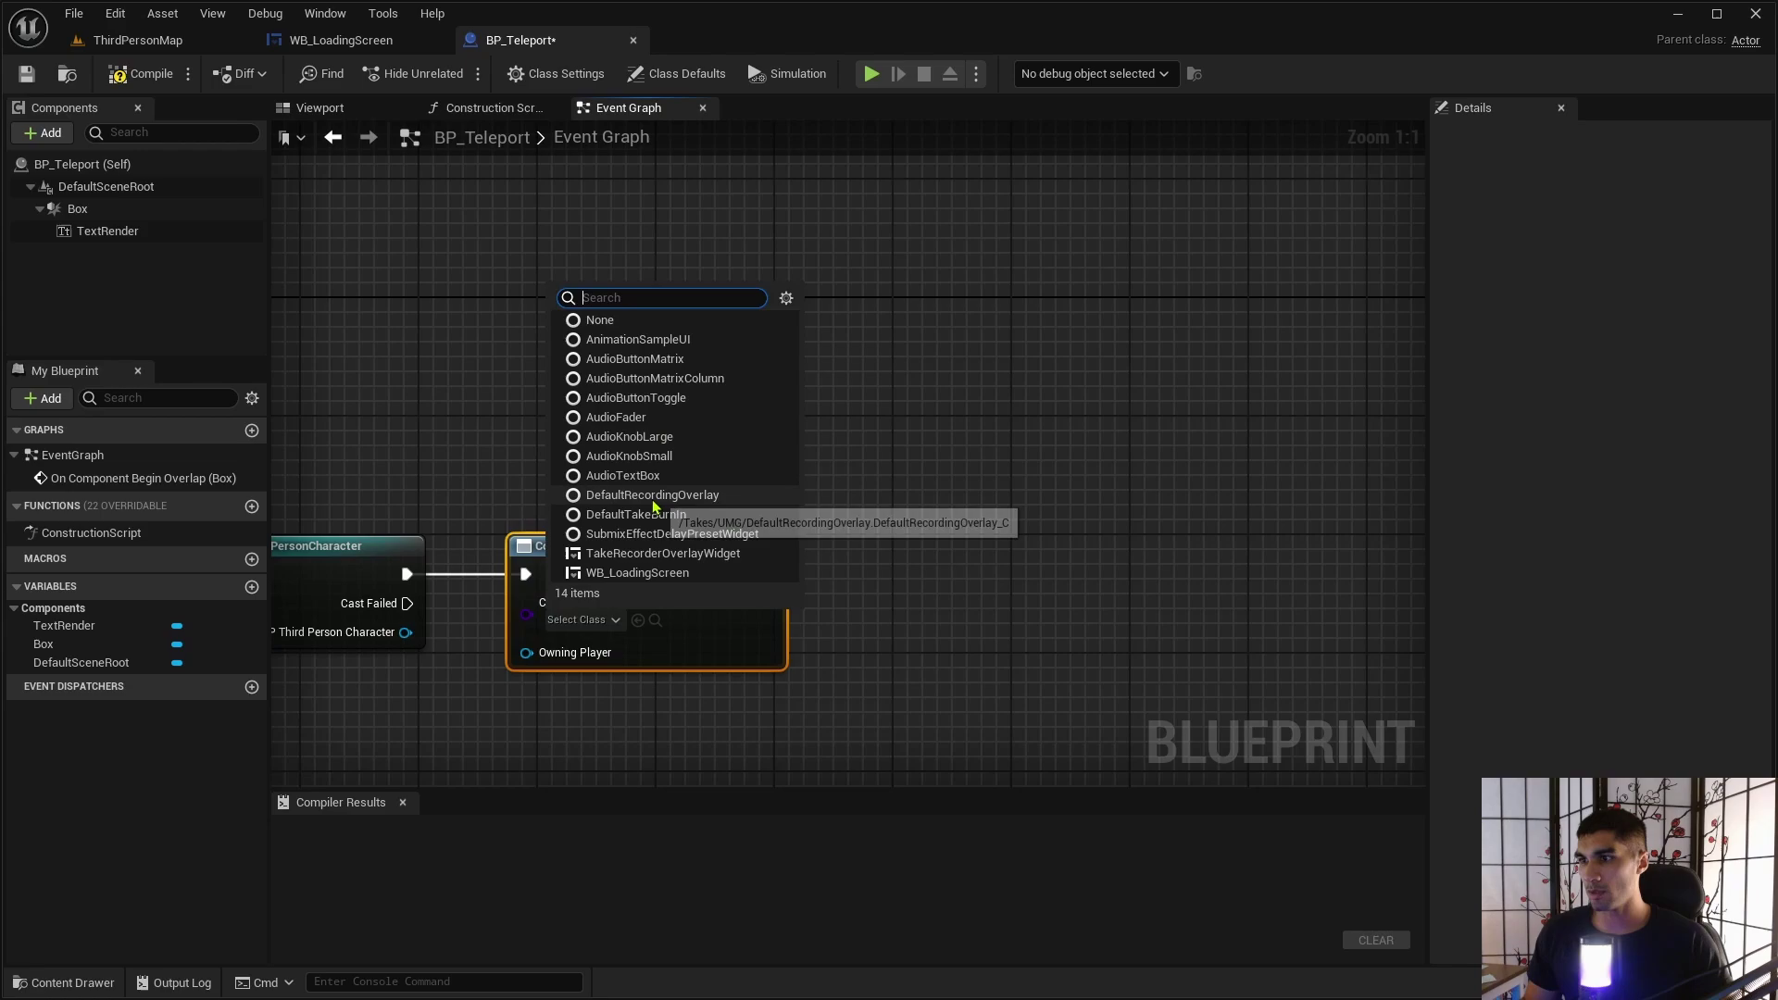
pyautogui.click(637, 573)
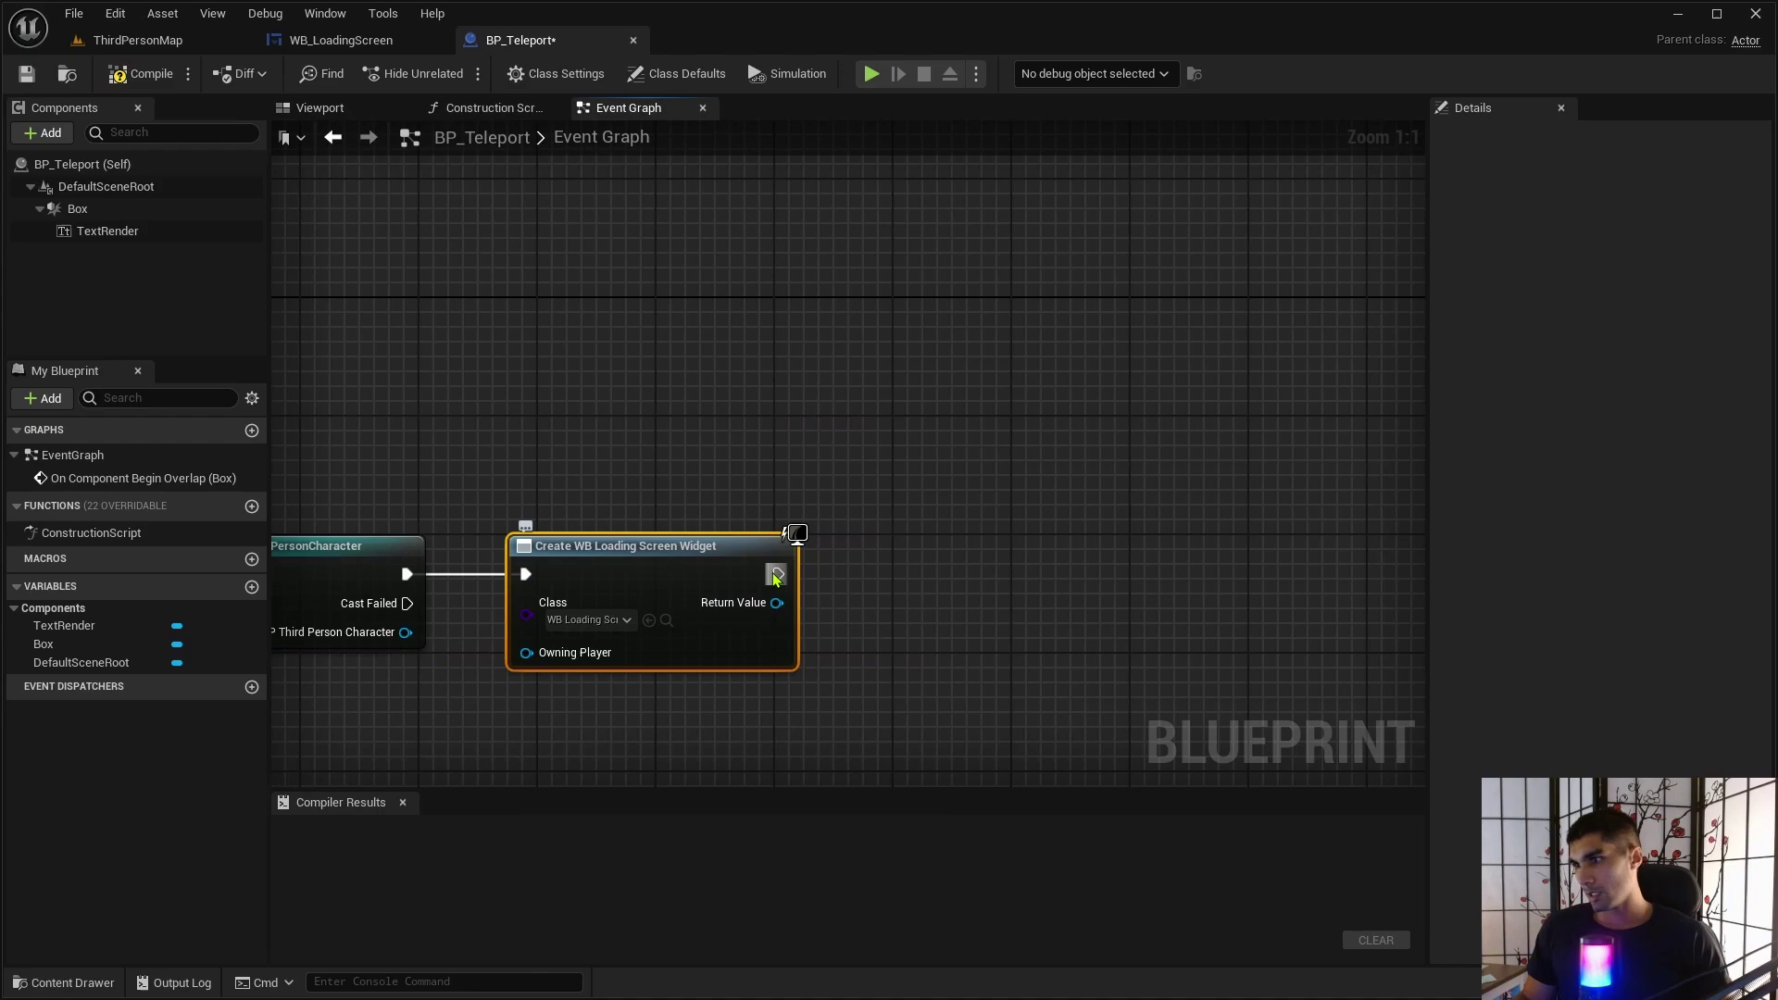
# Pass the created widget's Return Value into an Add to Viewport node.
pyautogui.moveTo(777, 603); pyautogui.dragTo(1035, 615)
pyautogui.write('add')
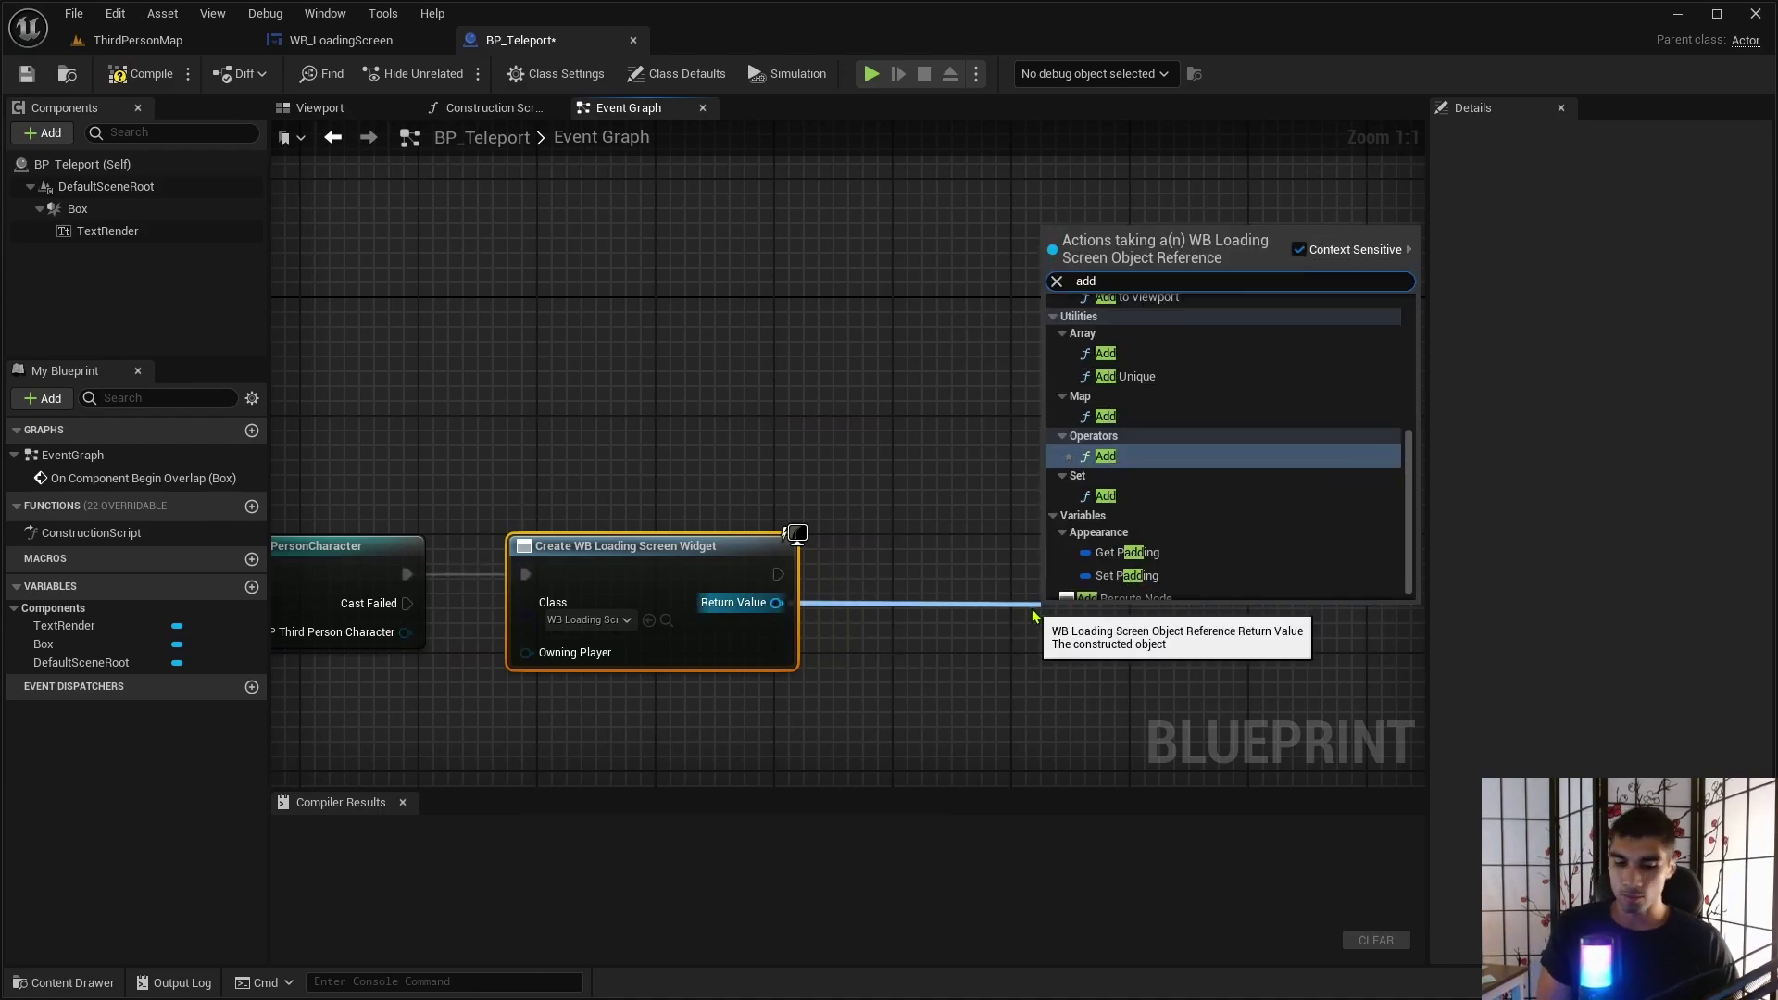
pyautogui.write(' to')
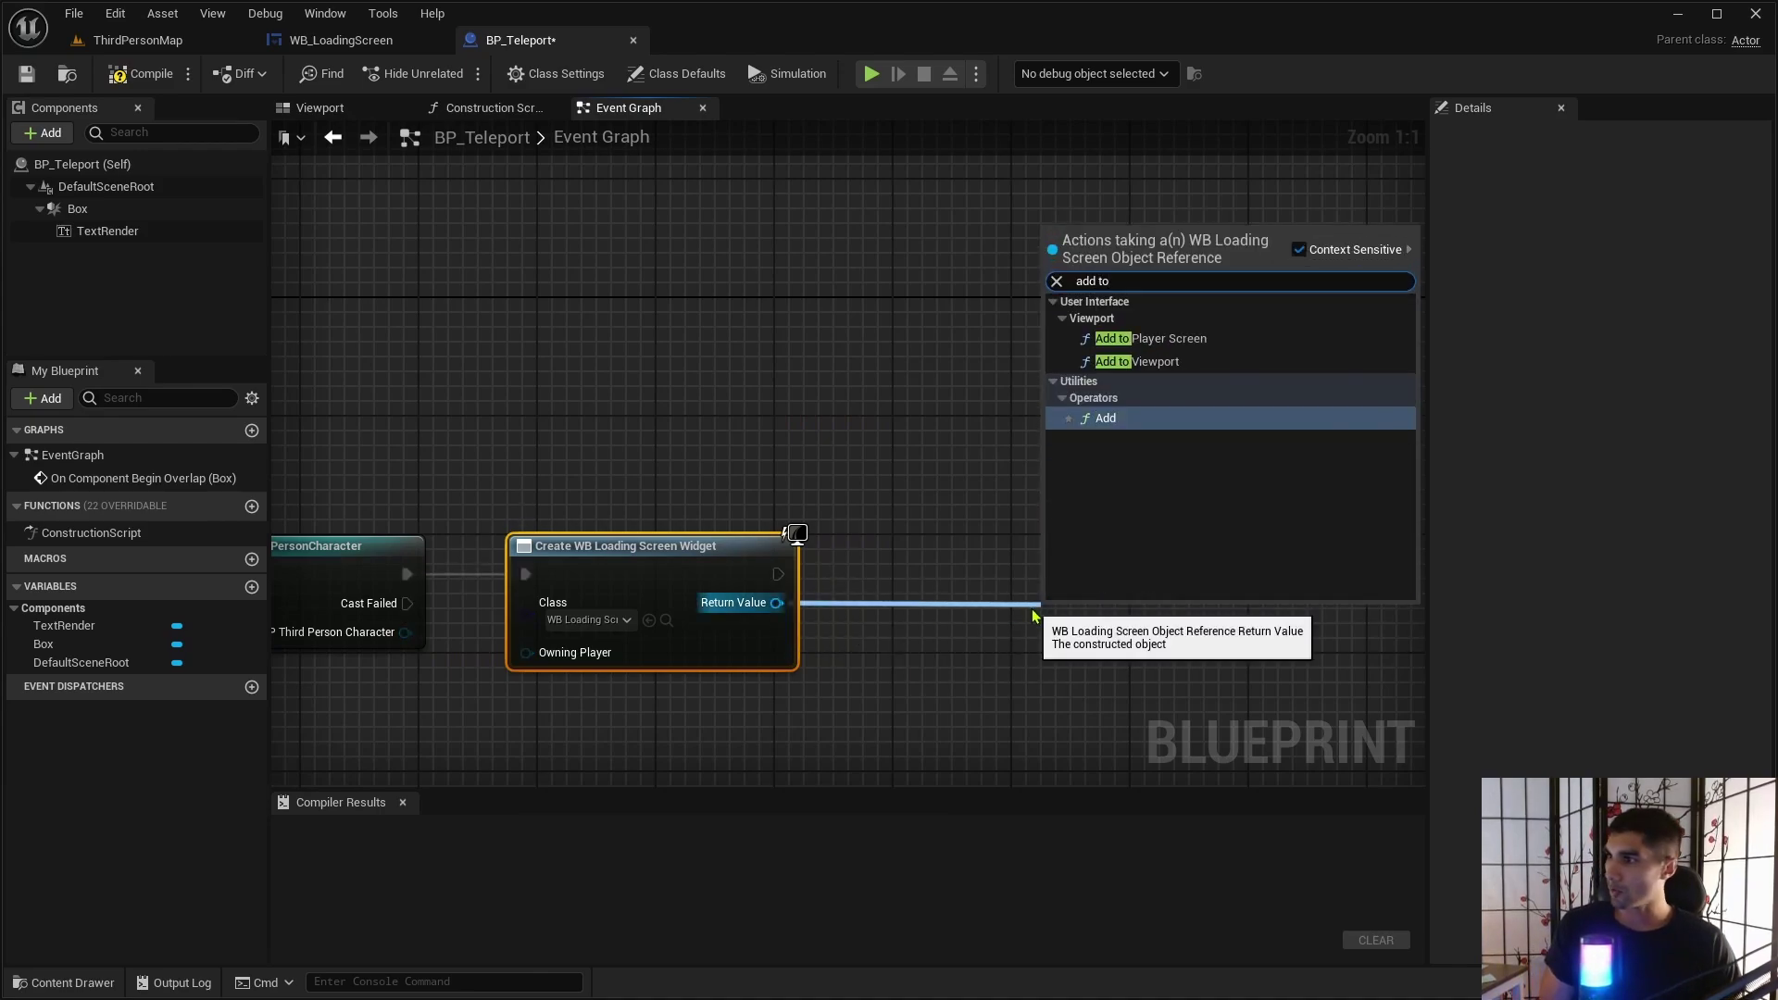
pyautogui.click(1140, 361)
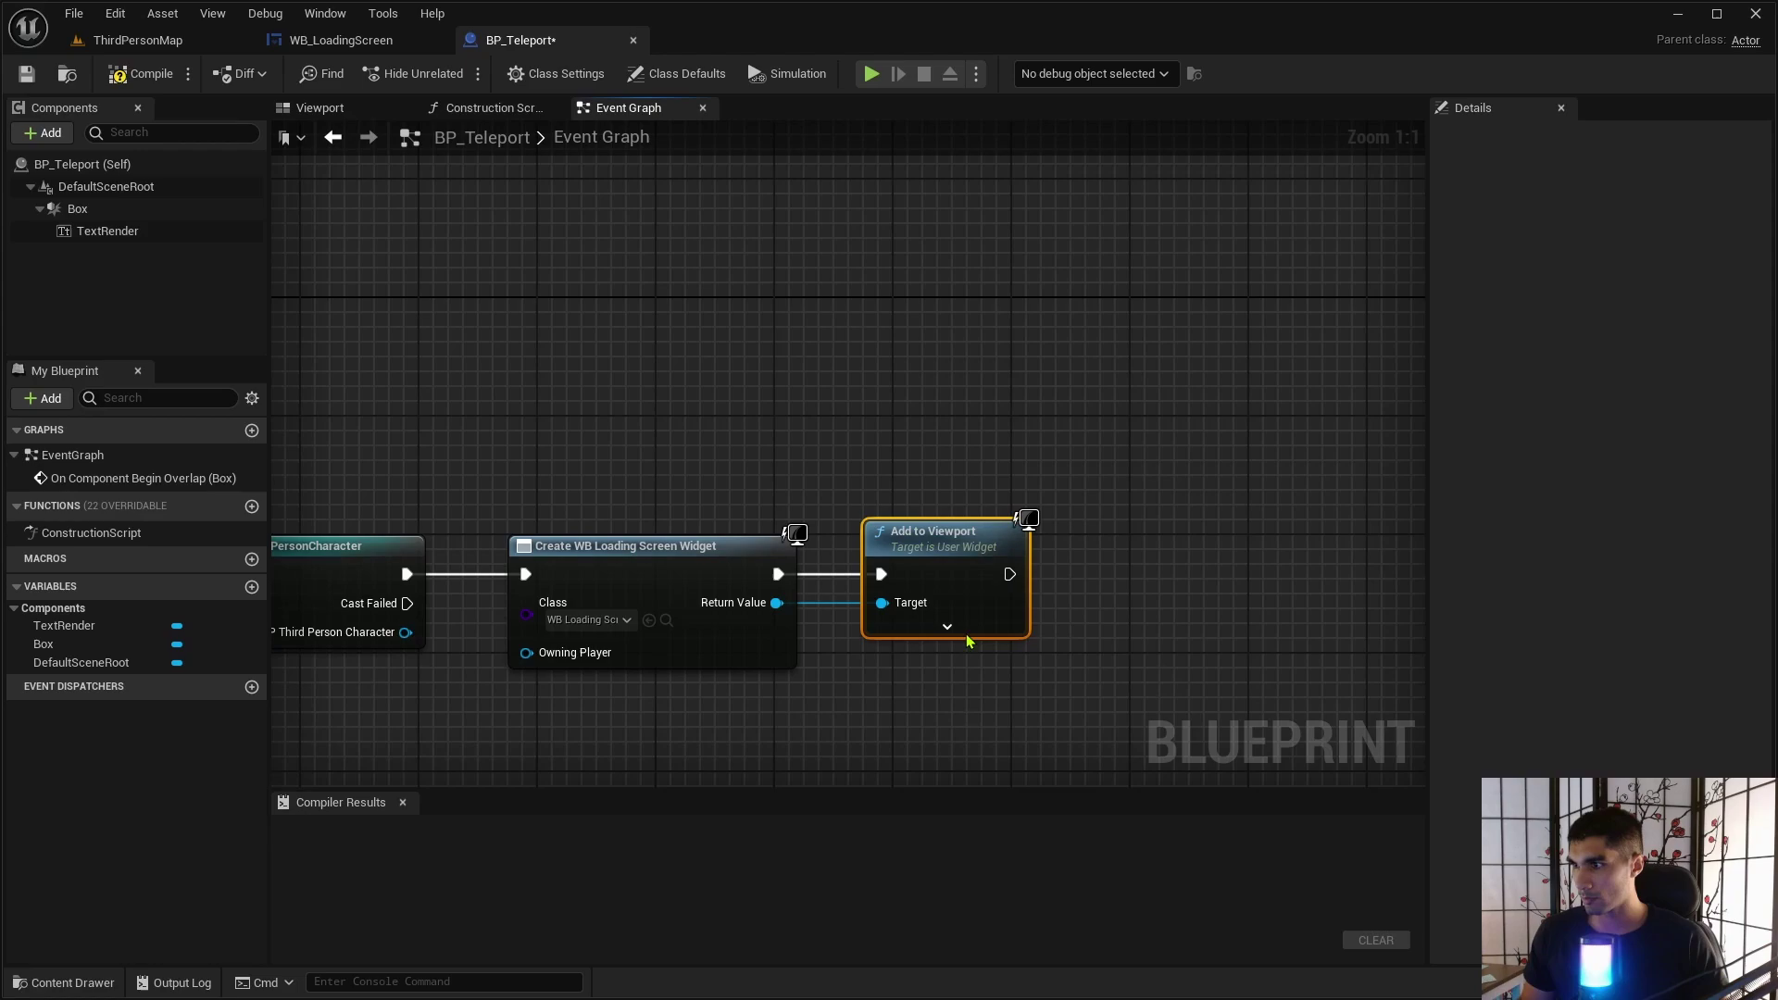
pyautogui.moveTo(1146, 579); pyautogui.dragTo(968, 574, button='right')
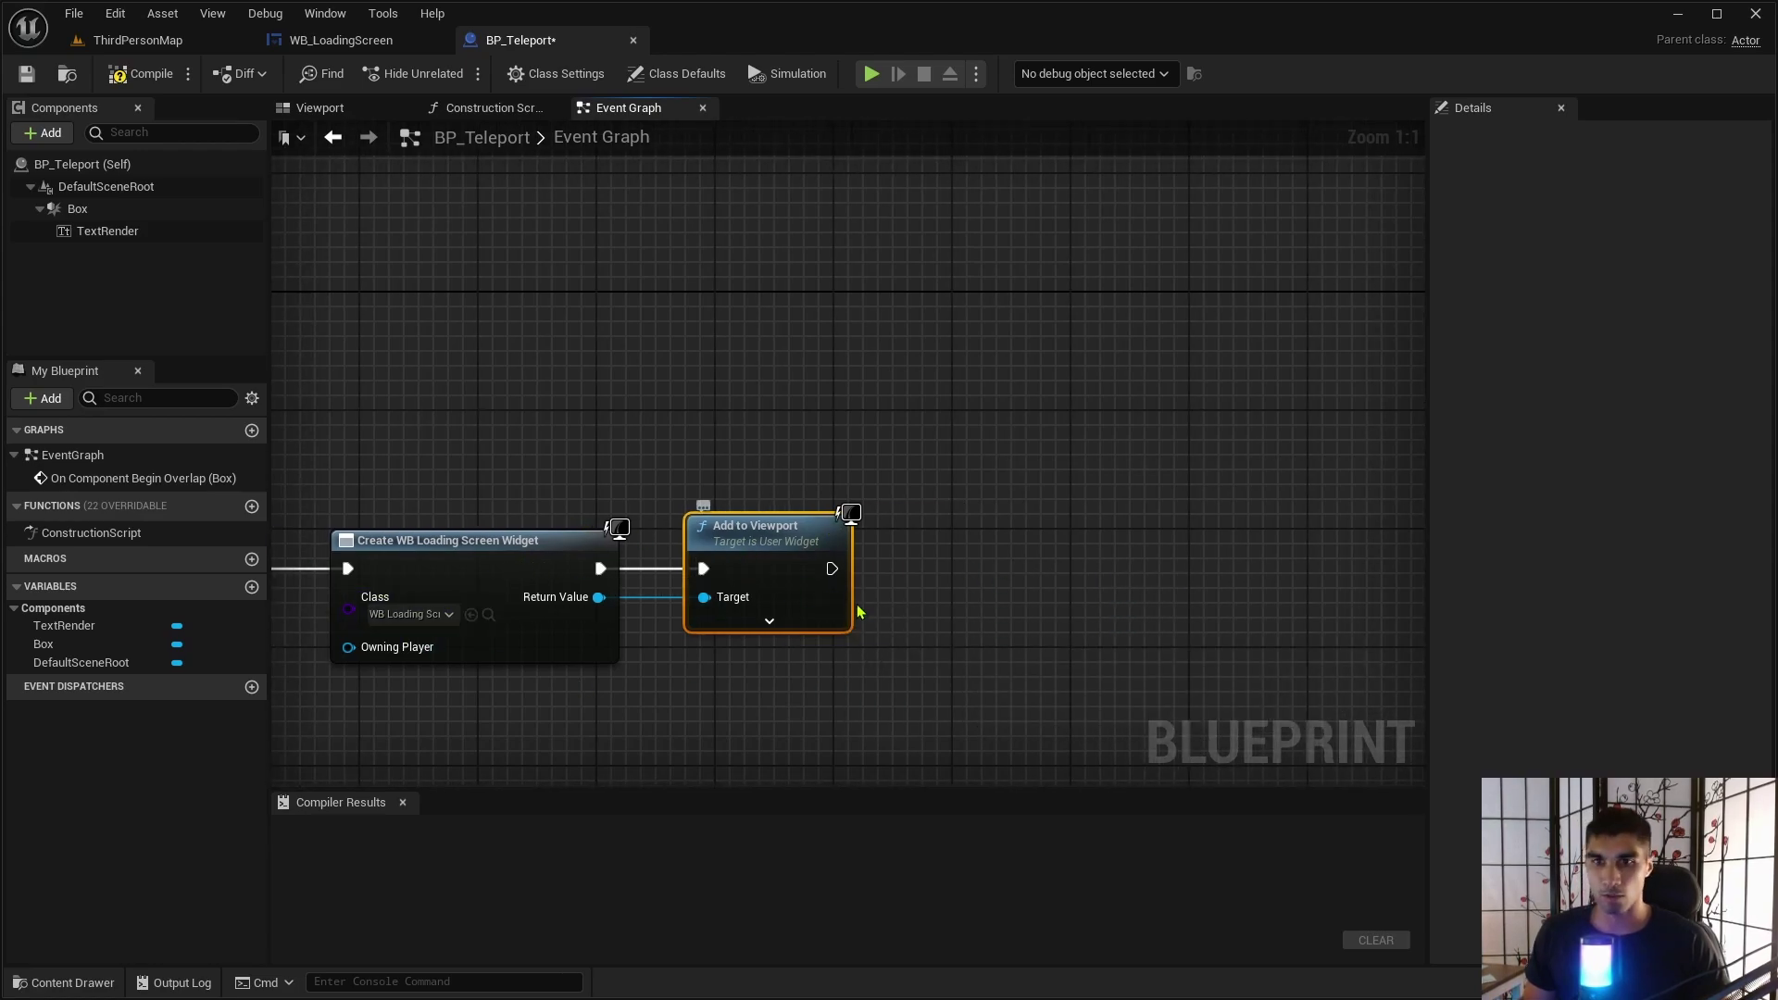
pyautogui.moveTo(881, 701); pyautogui.dragTo(817, 536, button='right')
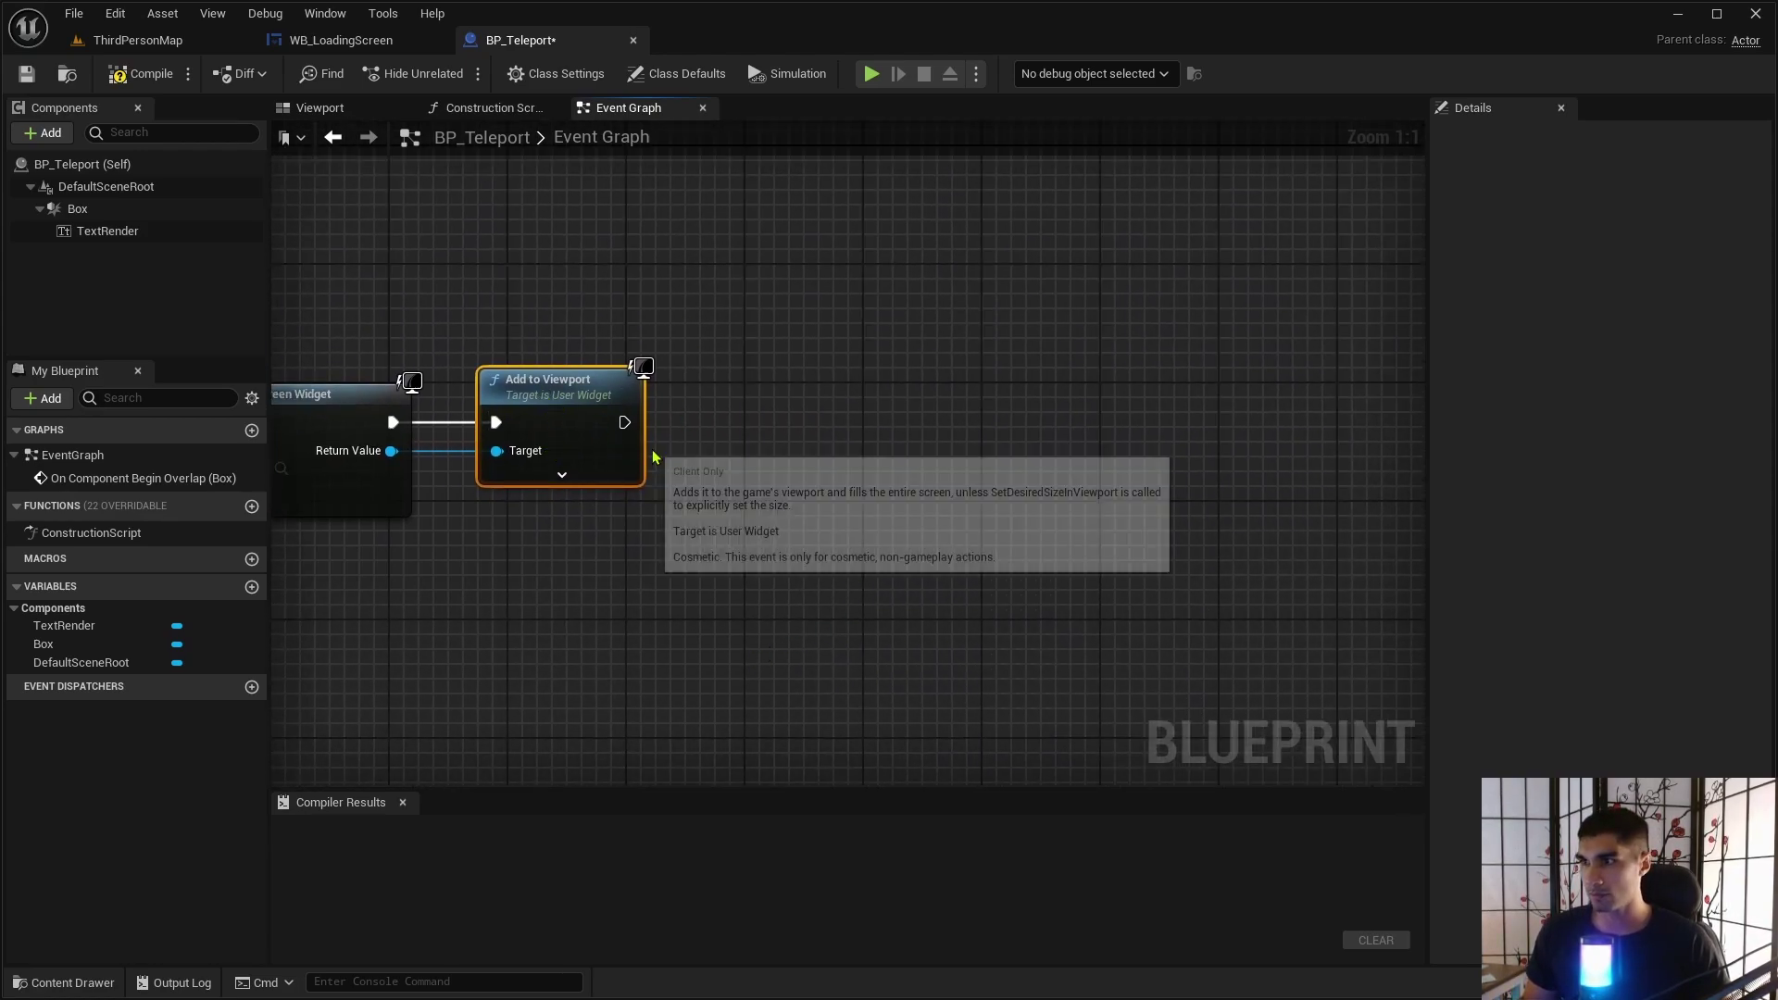
pyautogui.moveTo(625, 423); pyautogui.dragTo(824, 422)
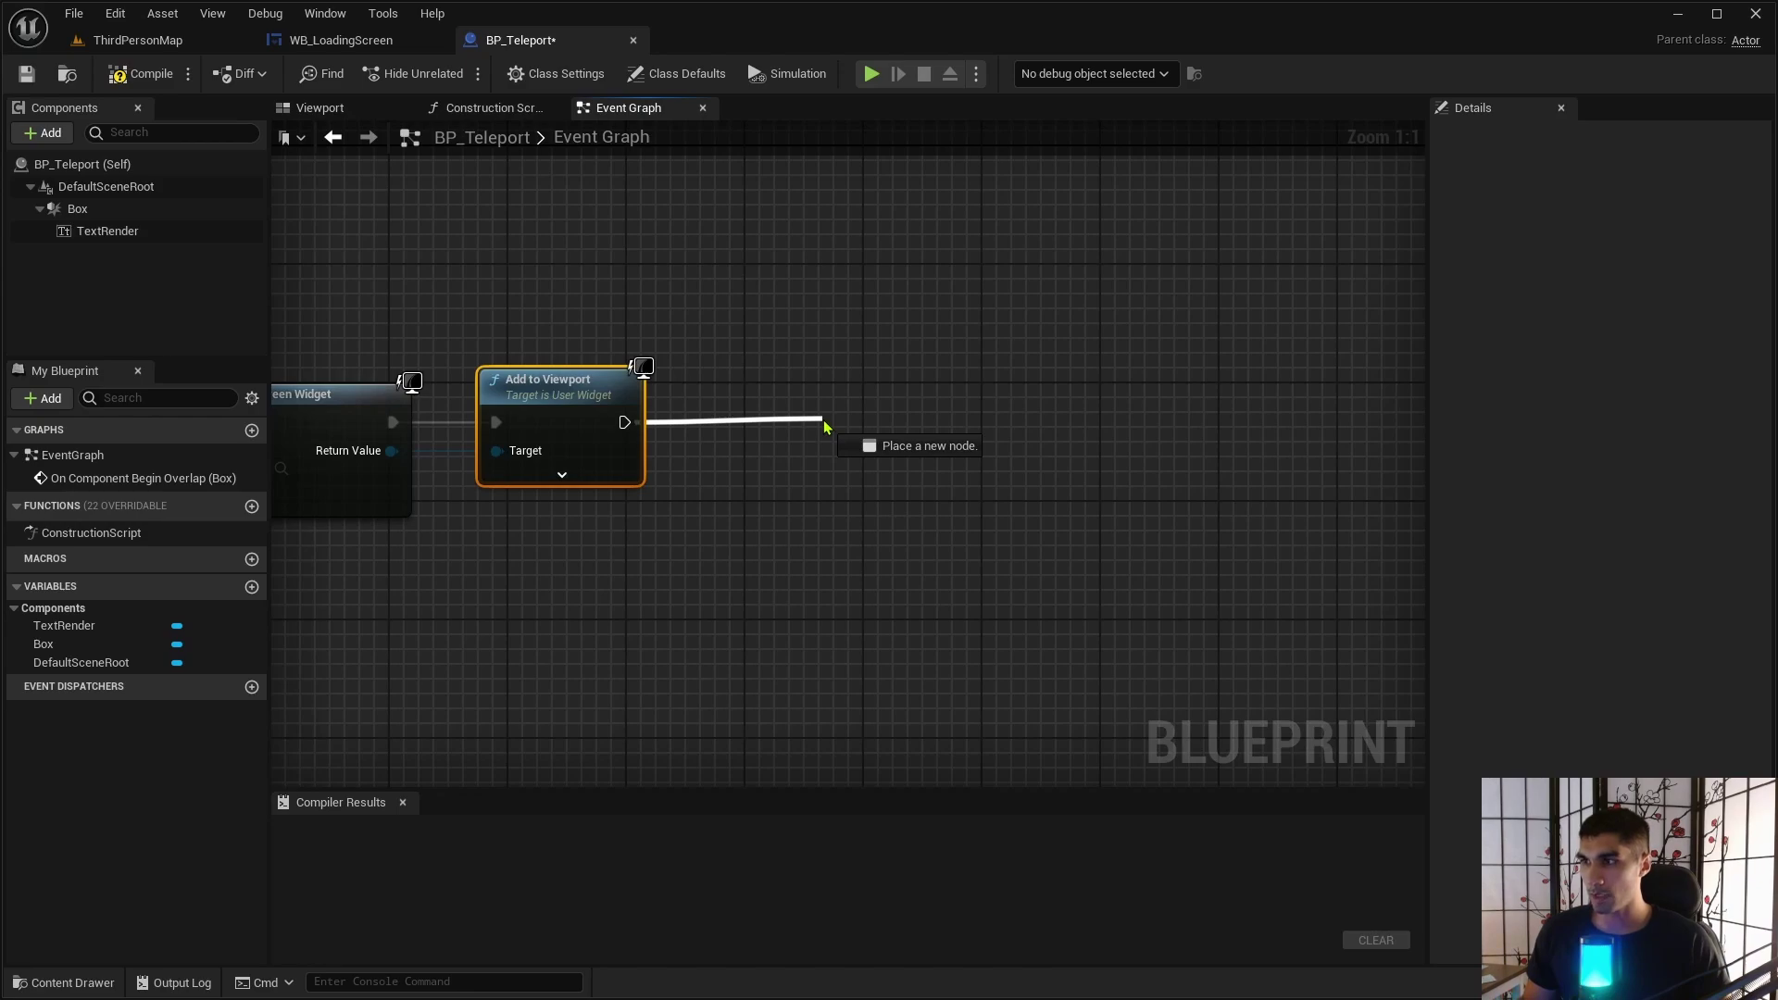
# Add a Delay of 5.0 seconds after Add to Viewport.
pyautogui.moveTo(824, 423); pyautogui.dragTo(773, 422)
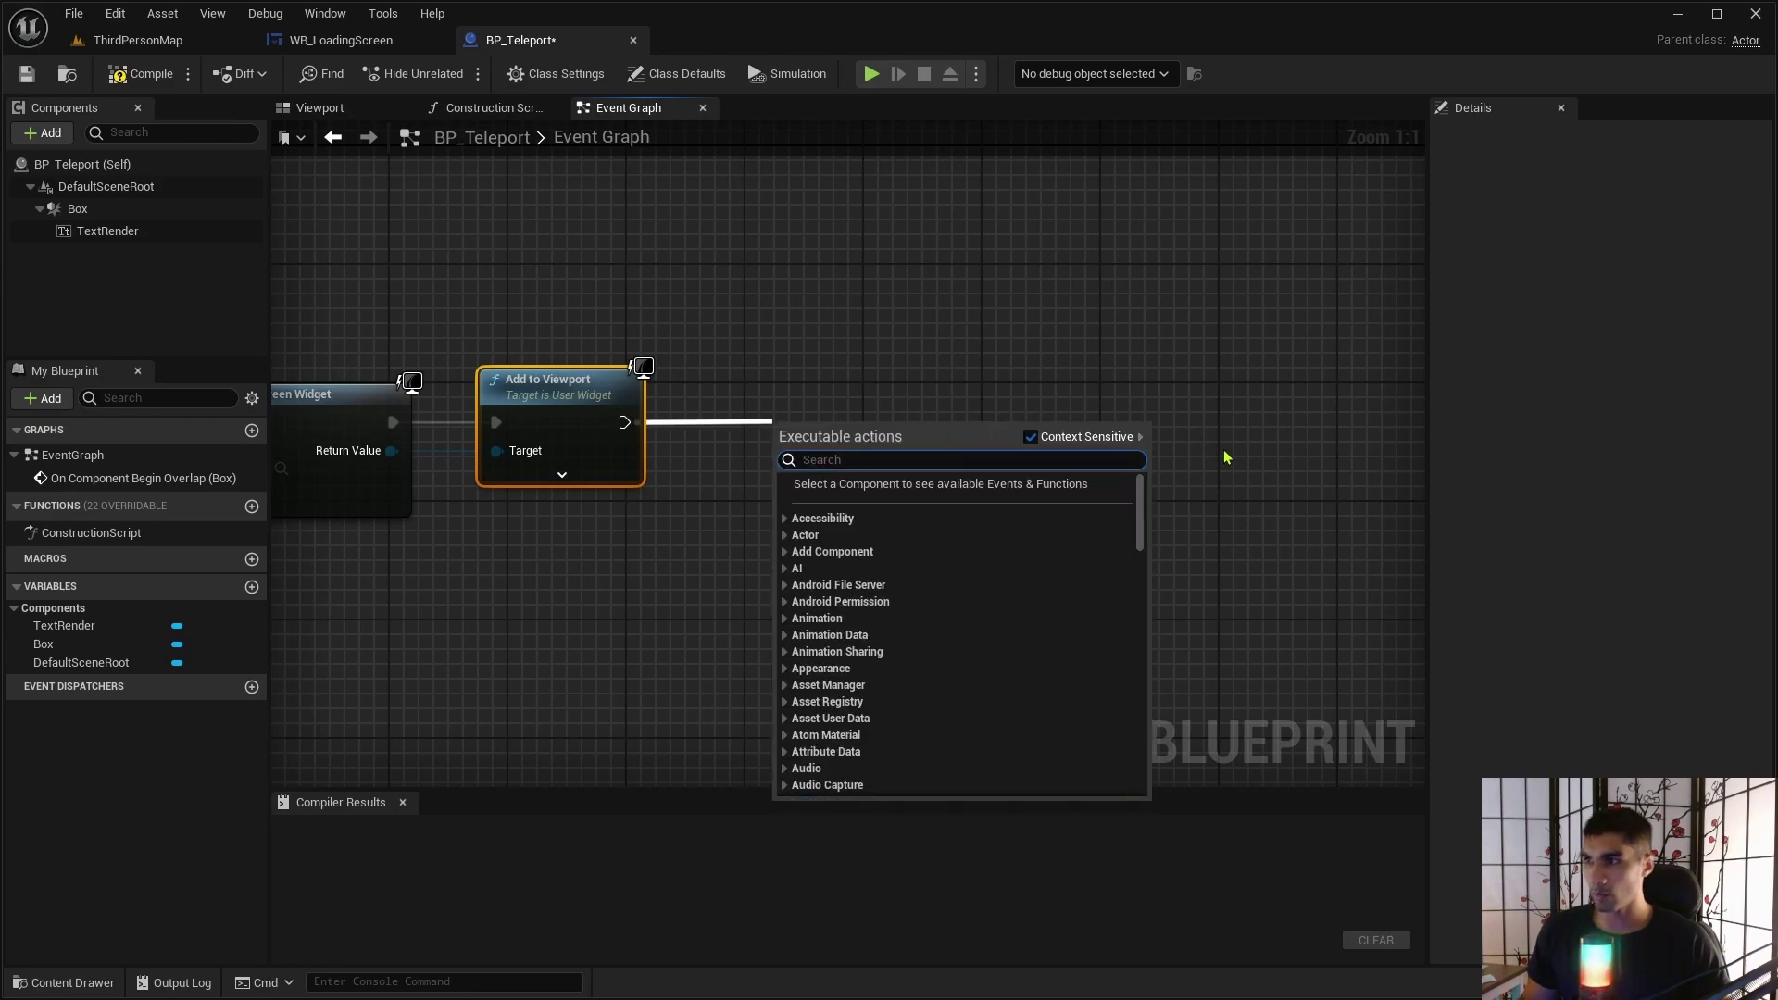
pyautogui.write('delay')
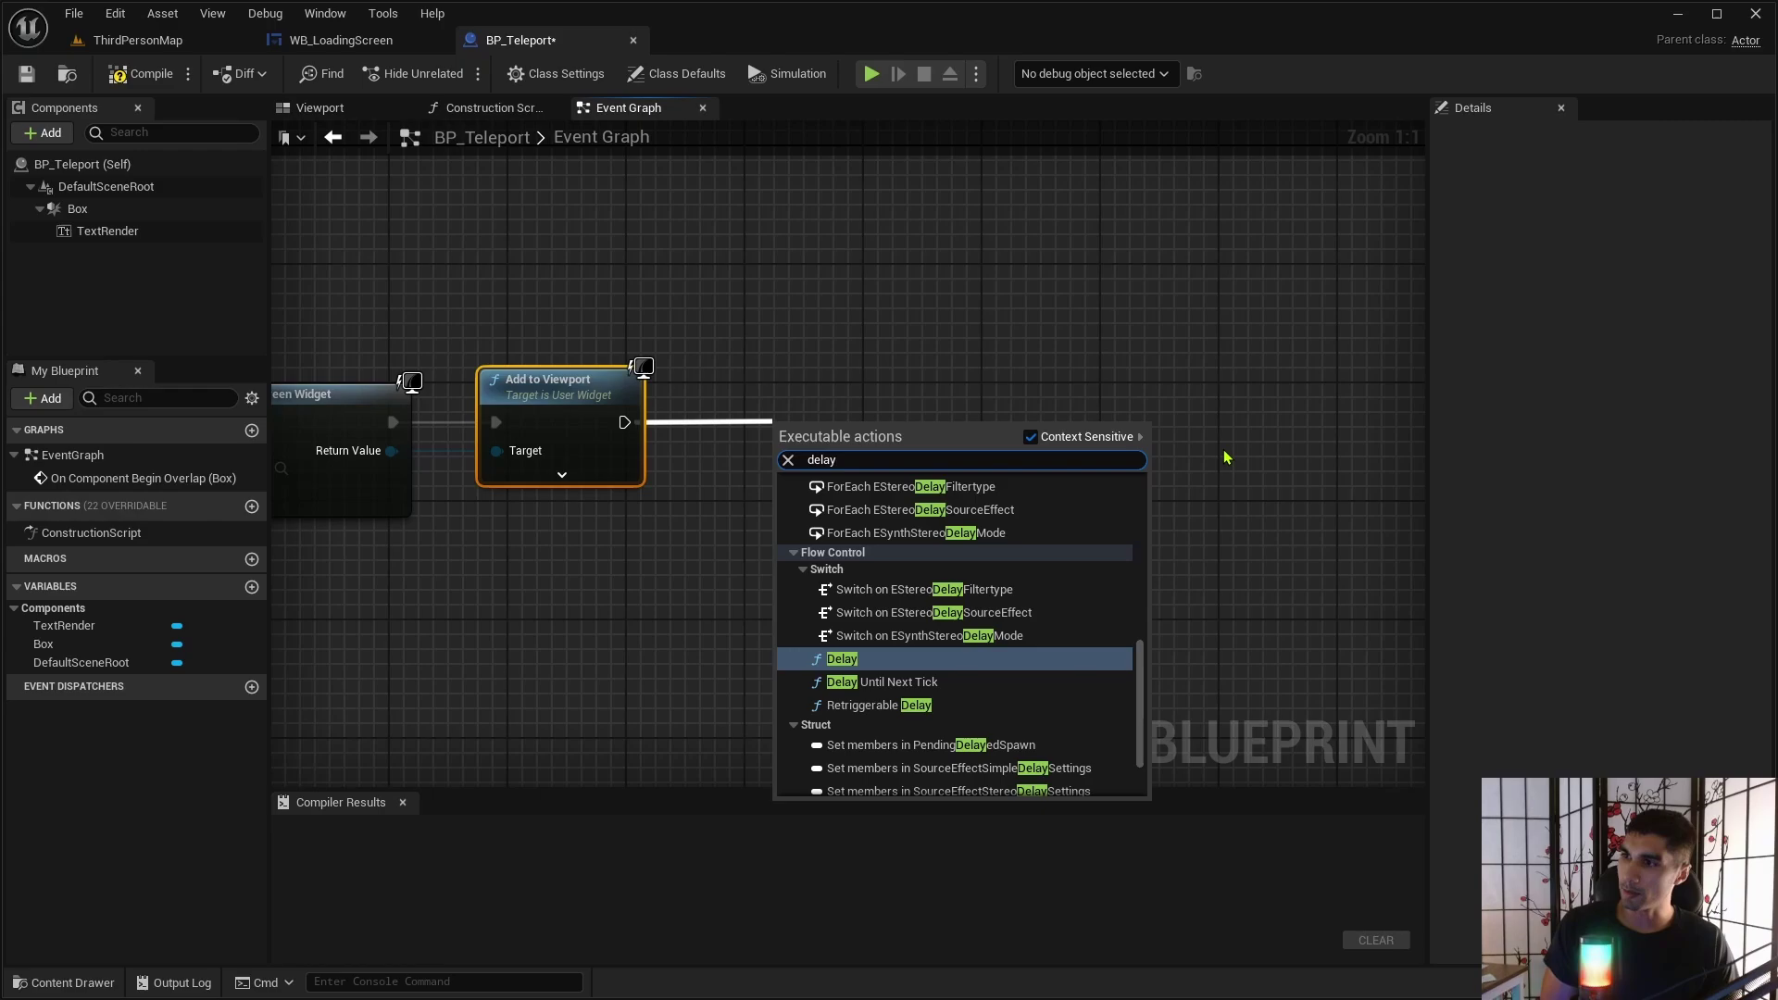
pyautogui.click(862, 659)
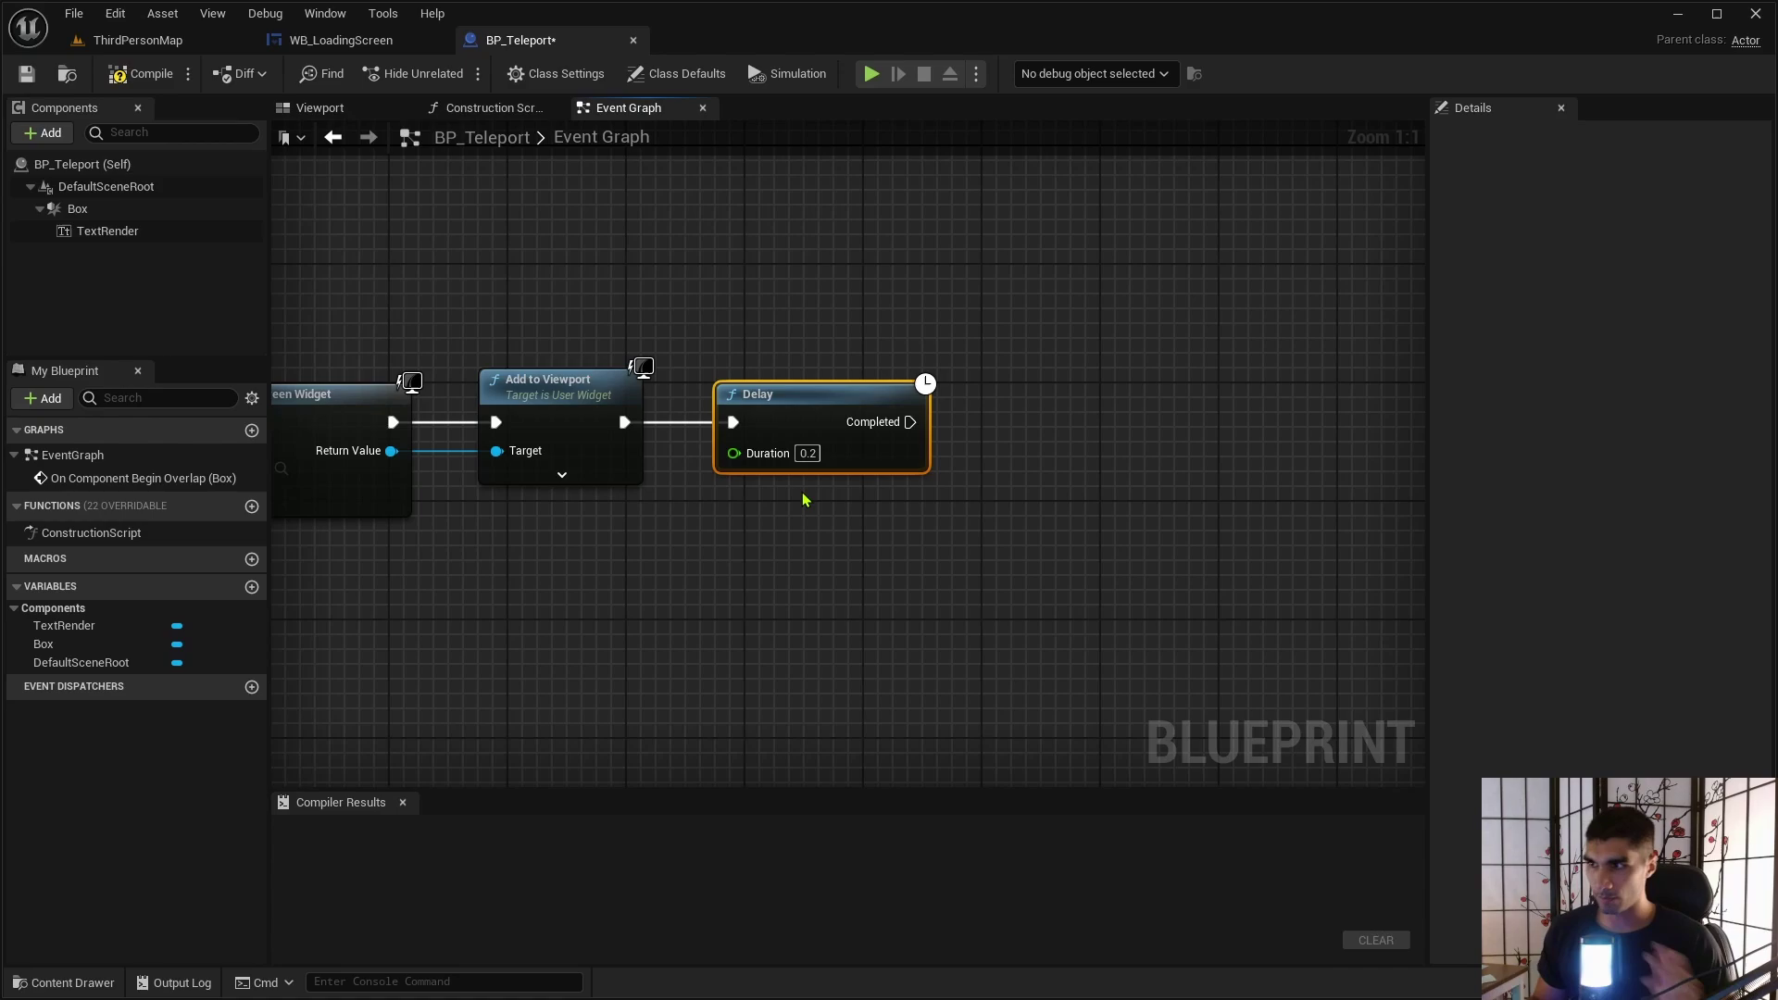
pyautogui.click(808, 453)
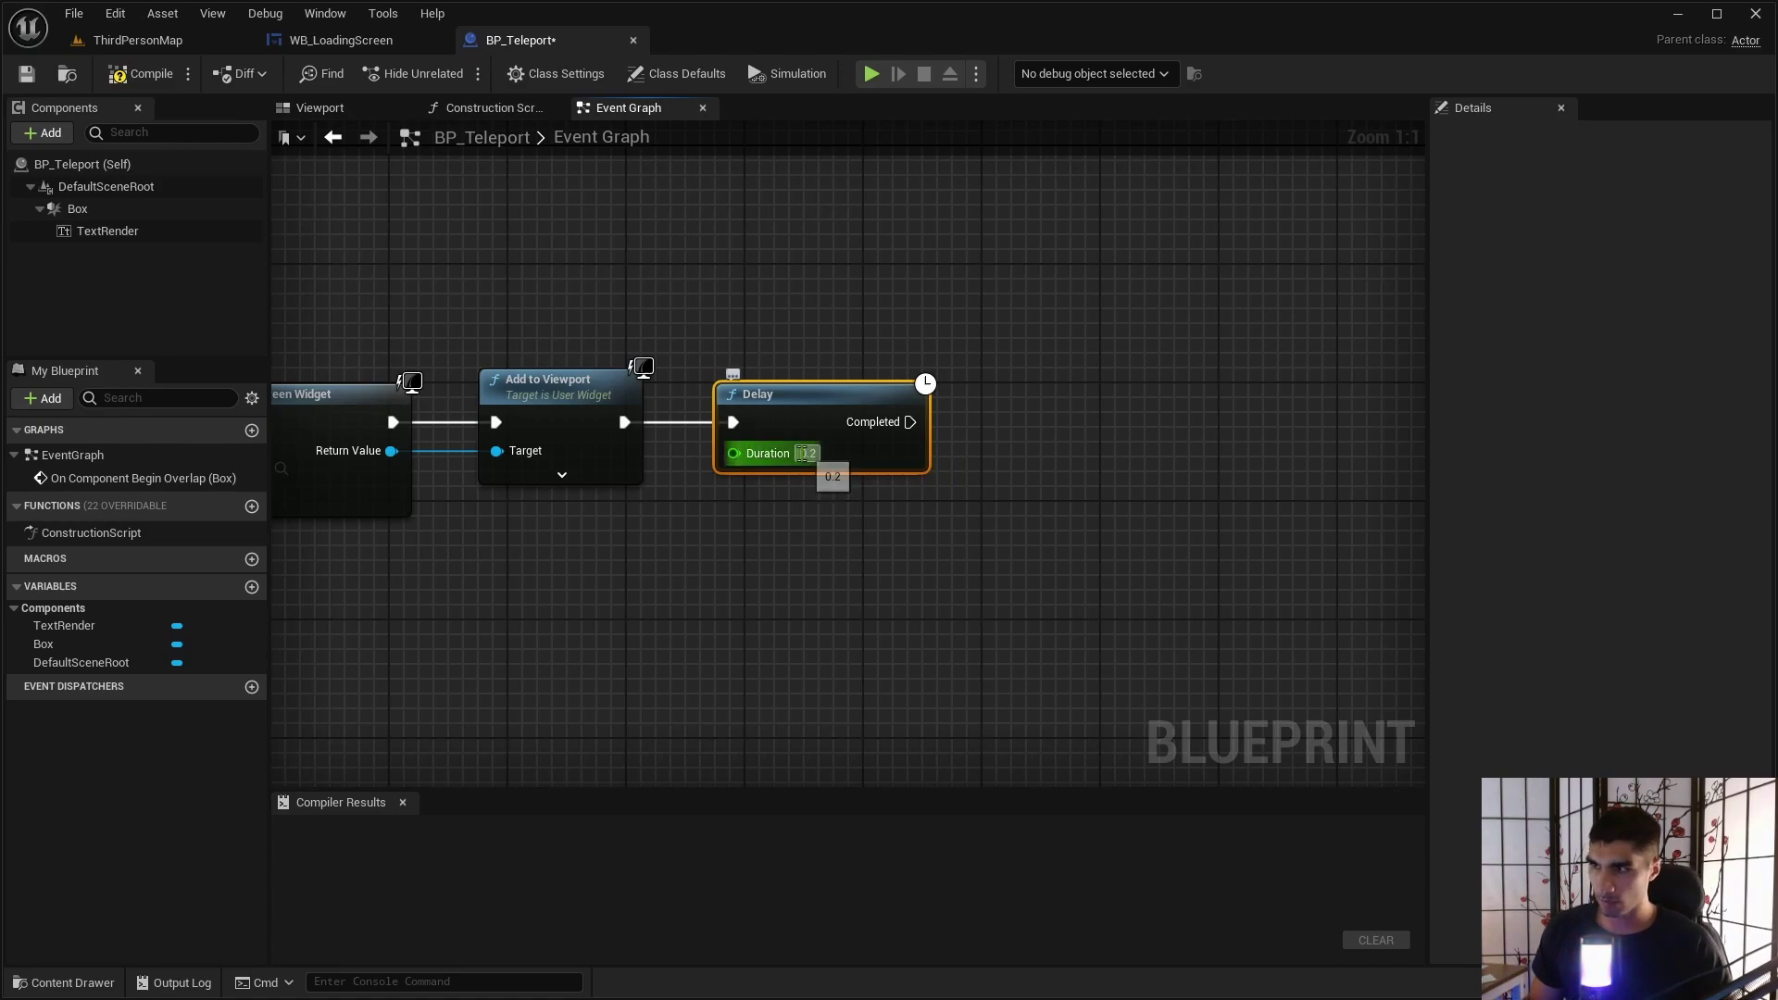
pyautogui.write('5')
pyautogui.click(847, 510)
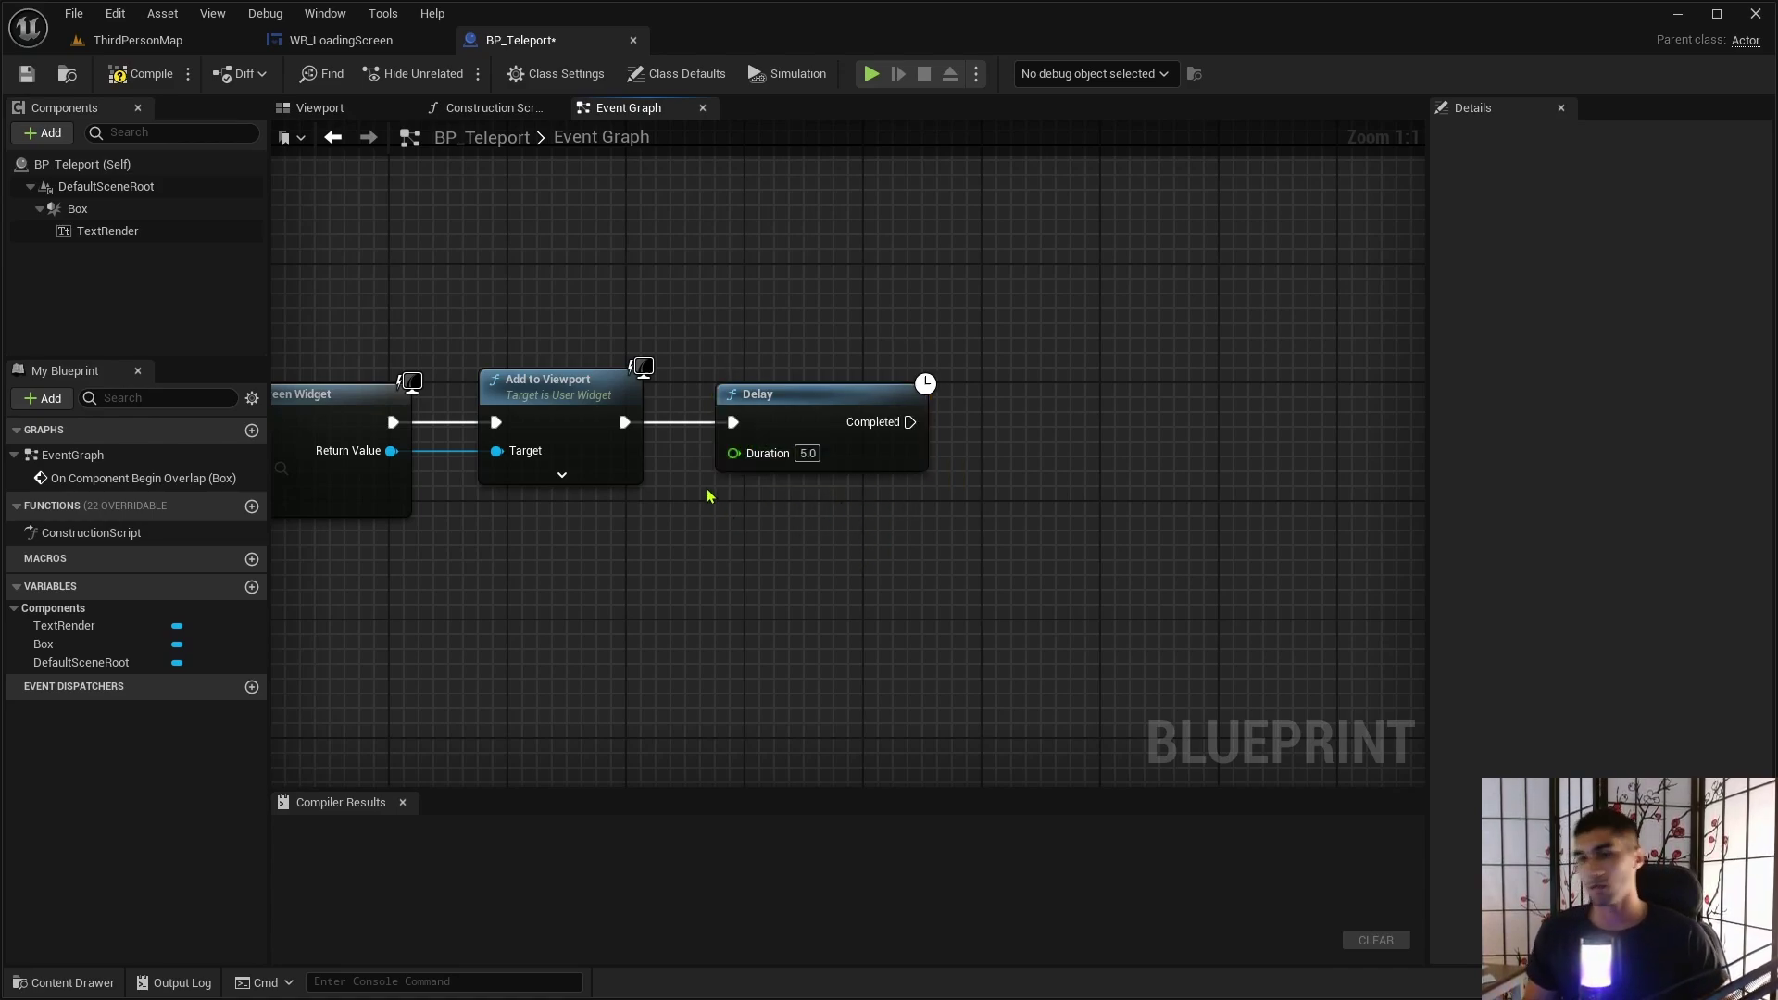
# Add an Open Level (by Name) node on the Delay's Completed output, aligned beside it.
pyautogui.moveTo(806, 568); pyautogui.dragTo(625, 639, button='right')
pyautogui.moveTo(597, 503); pyautogui.dragTo(804, 500)
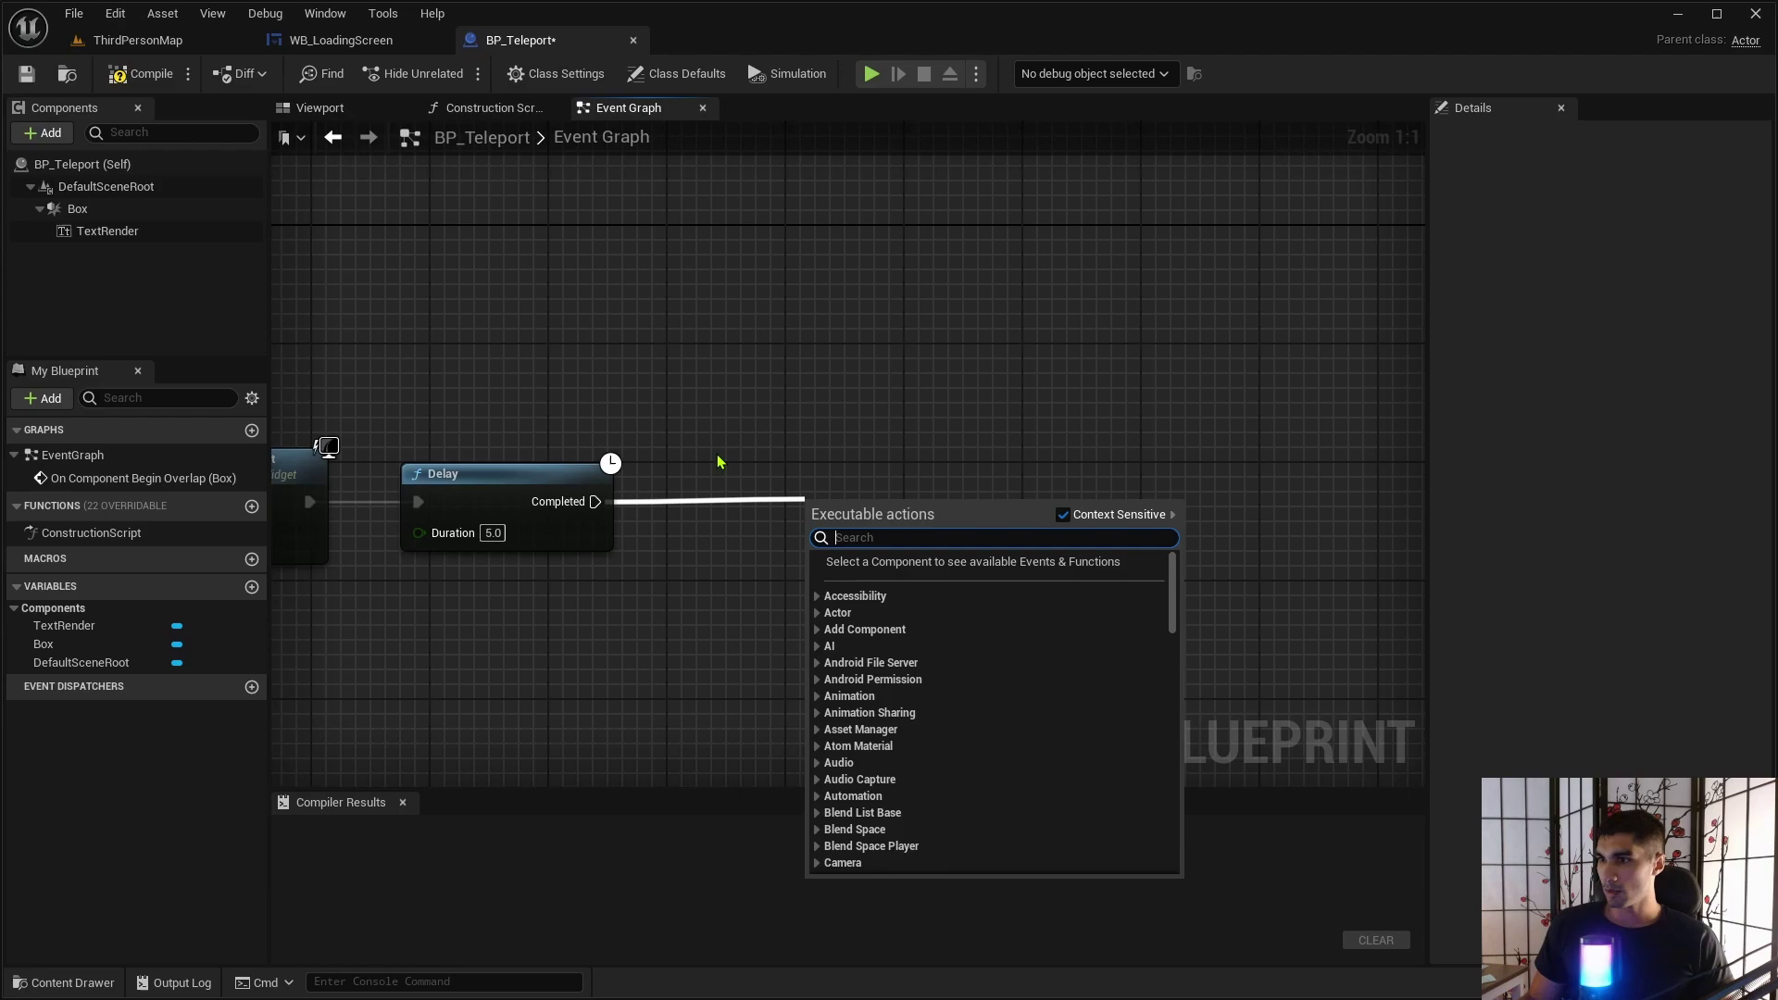
pyautogui.write('open')
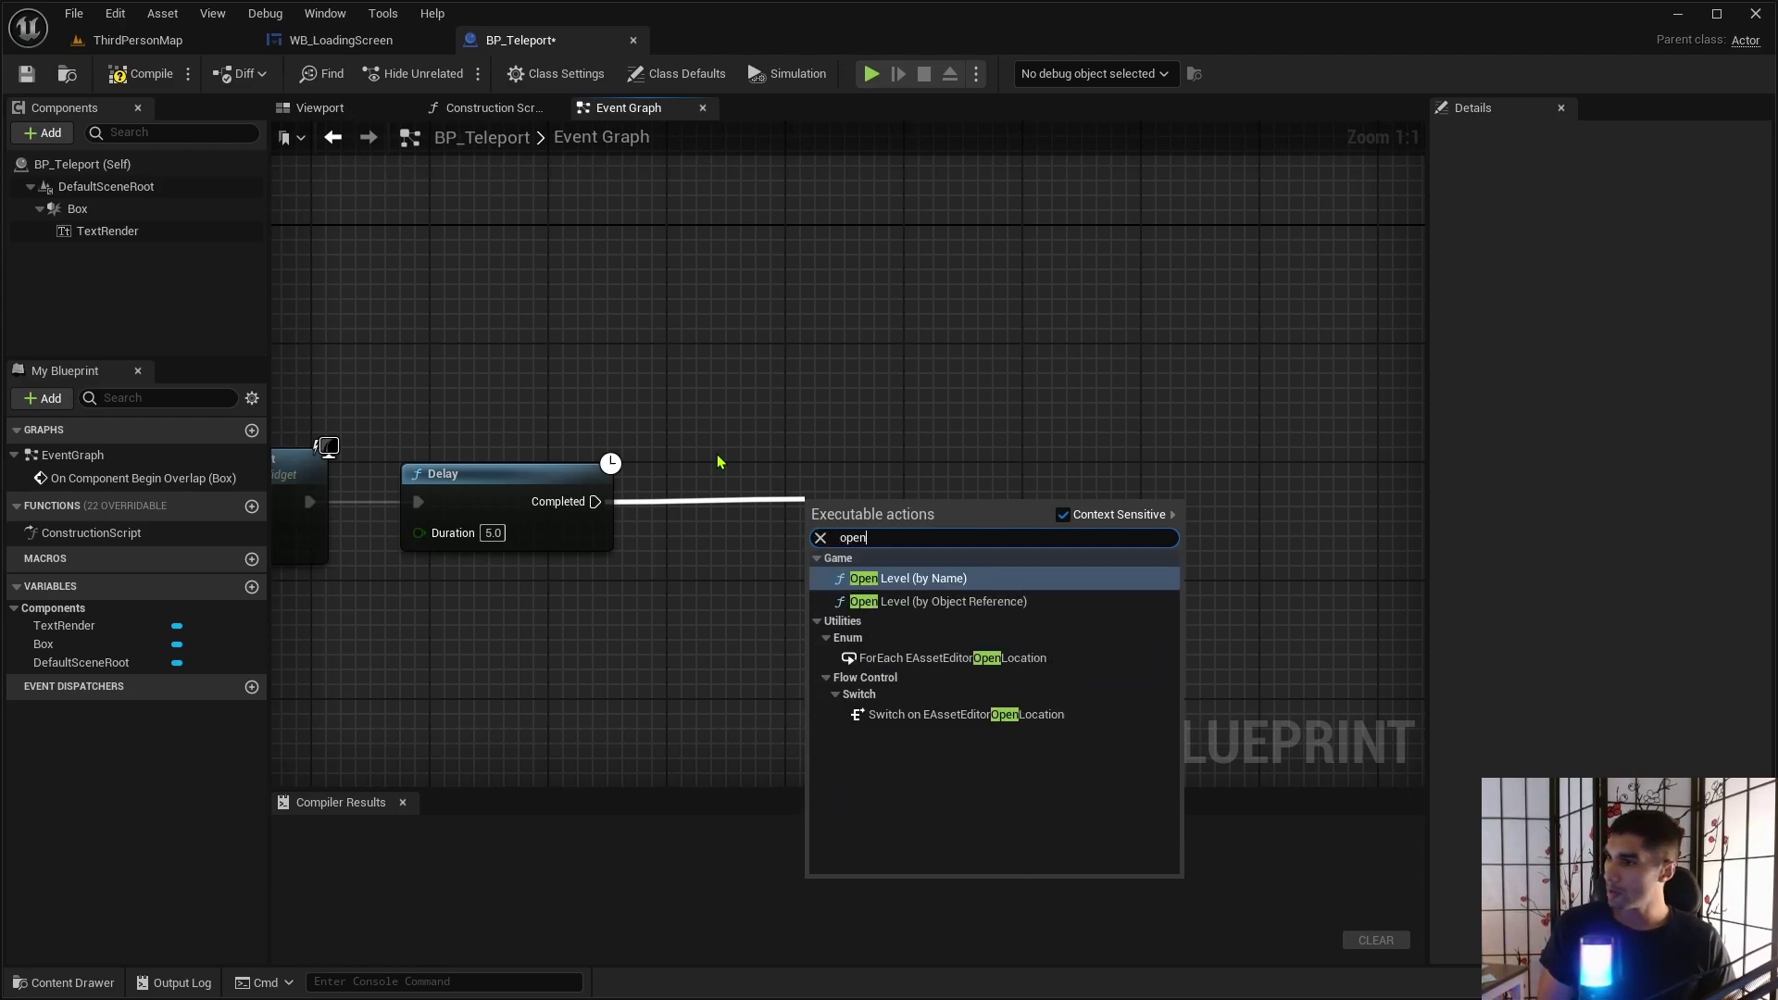
pyautogui.click(908, 578)
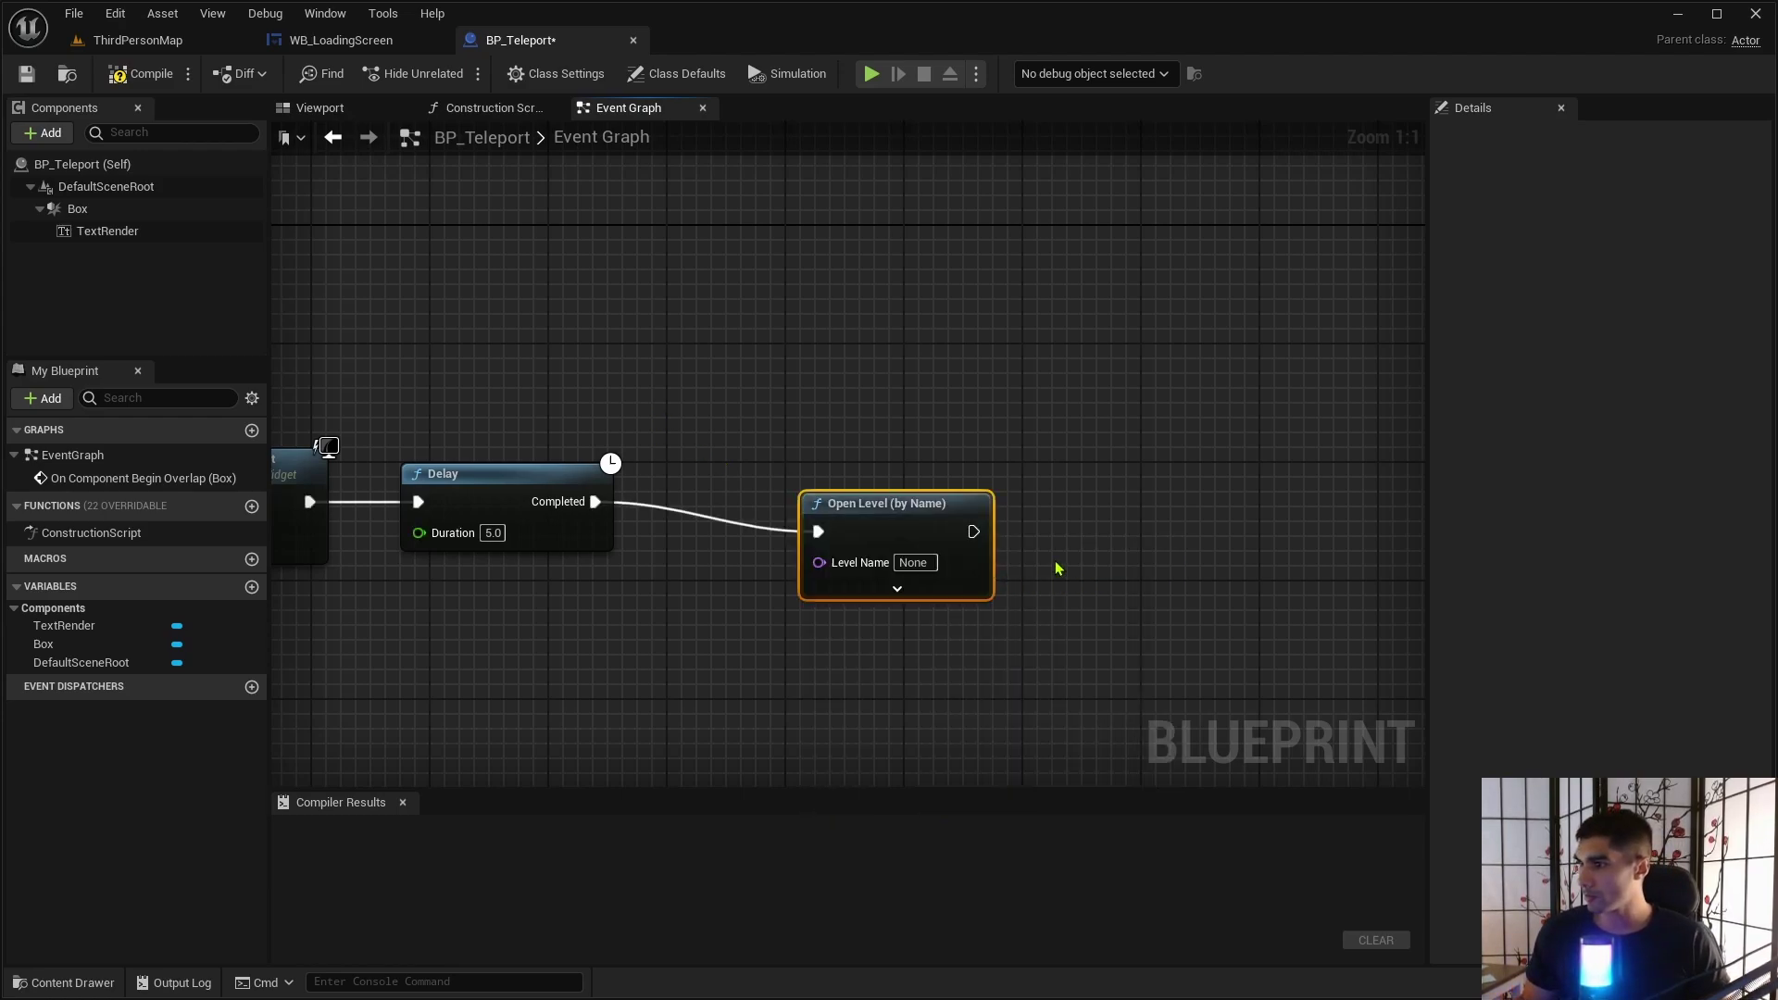
pyautogui.moveTo(892, 517); pyautogui.dragTo(827, 501)
pyautogui.press('q')
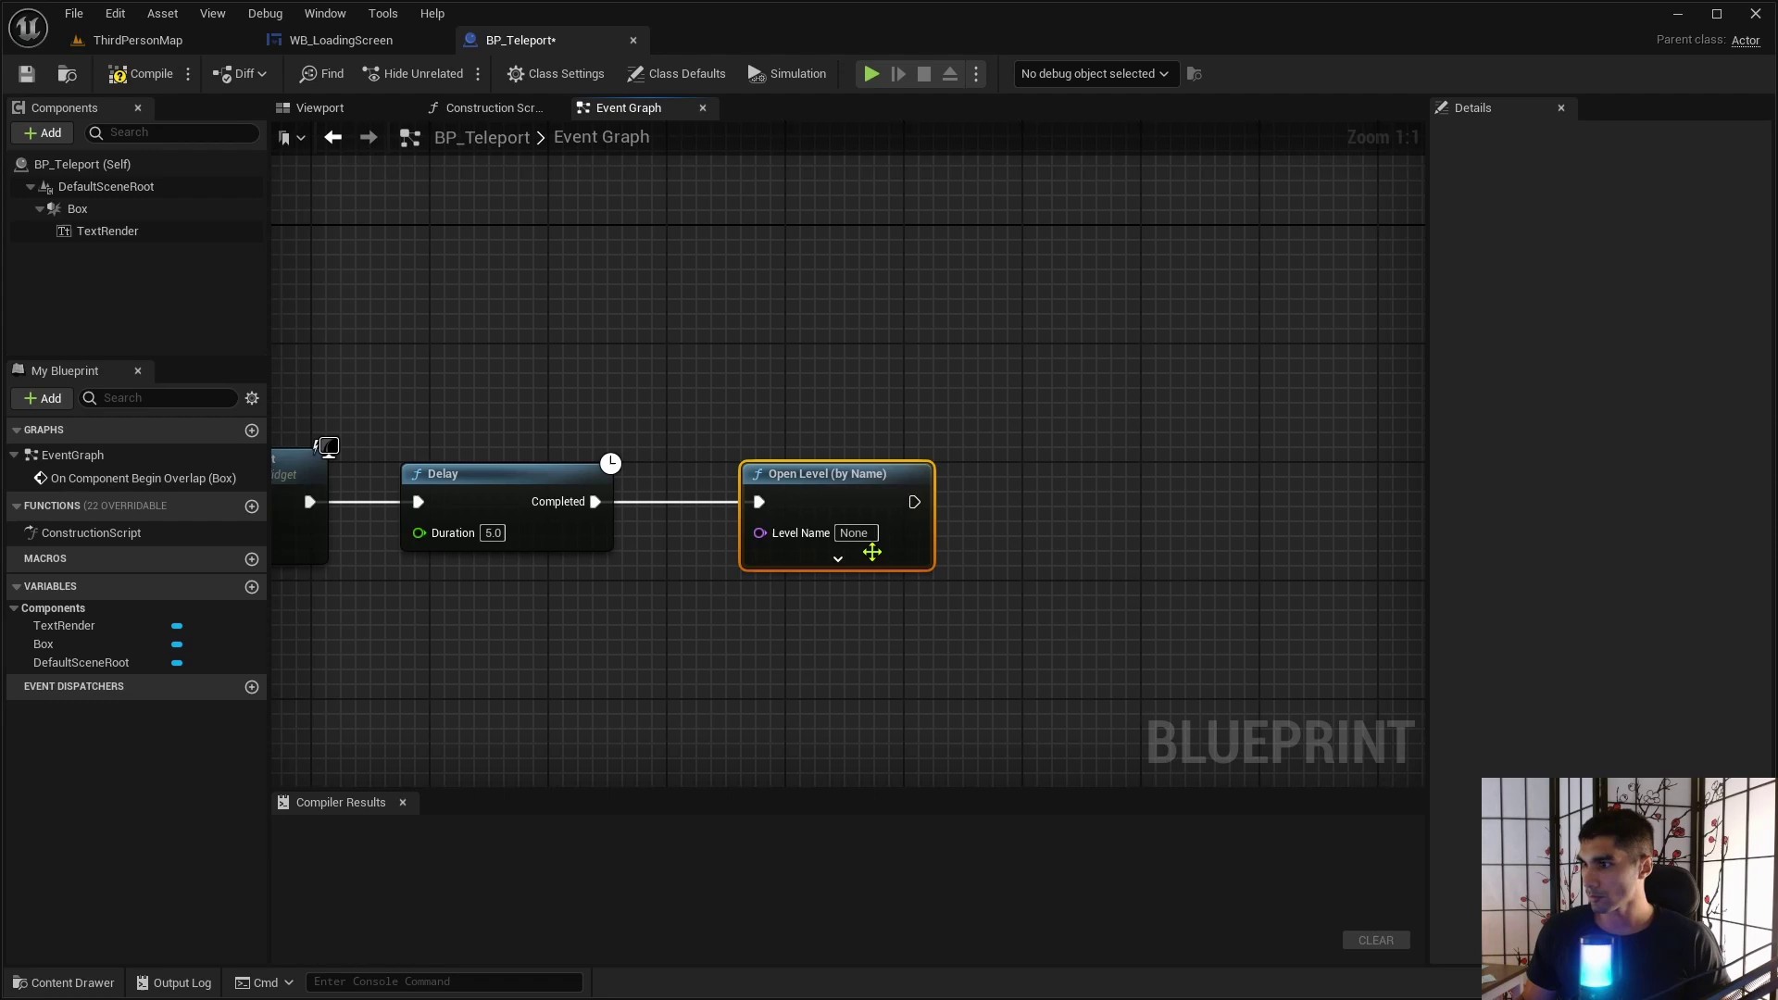
pyautogui.click(854, 533)
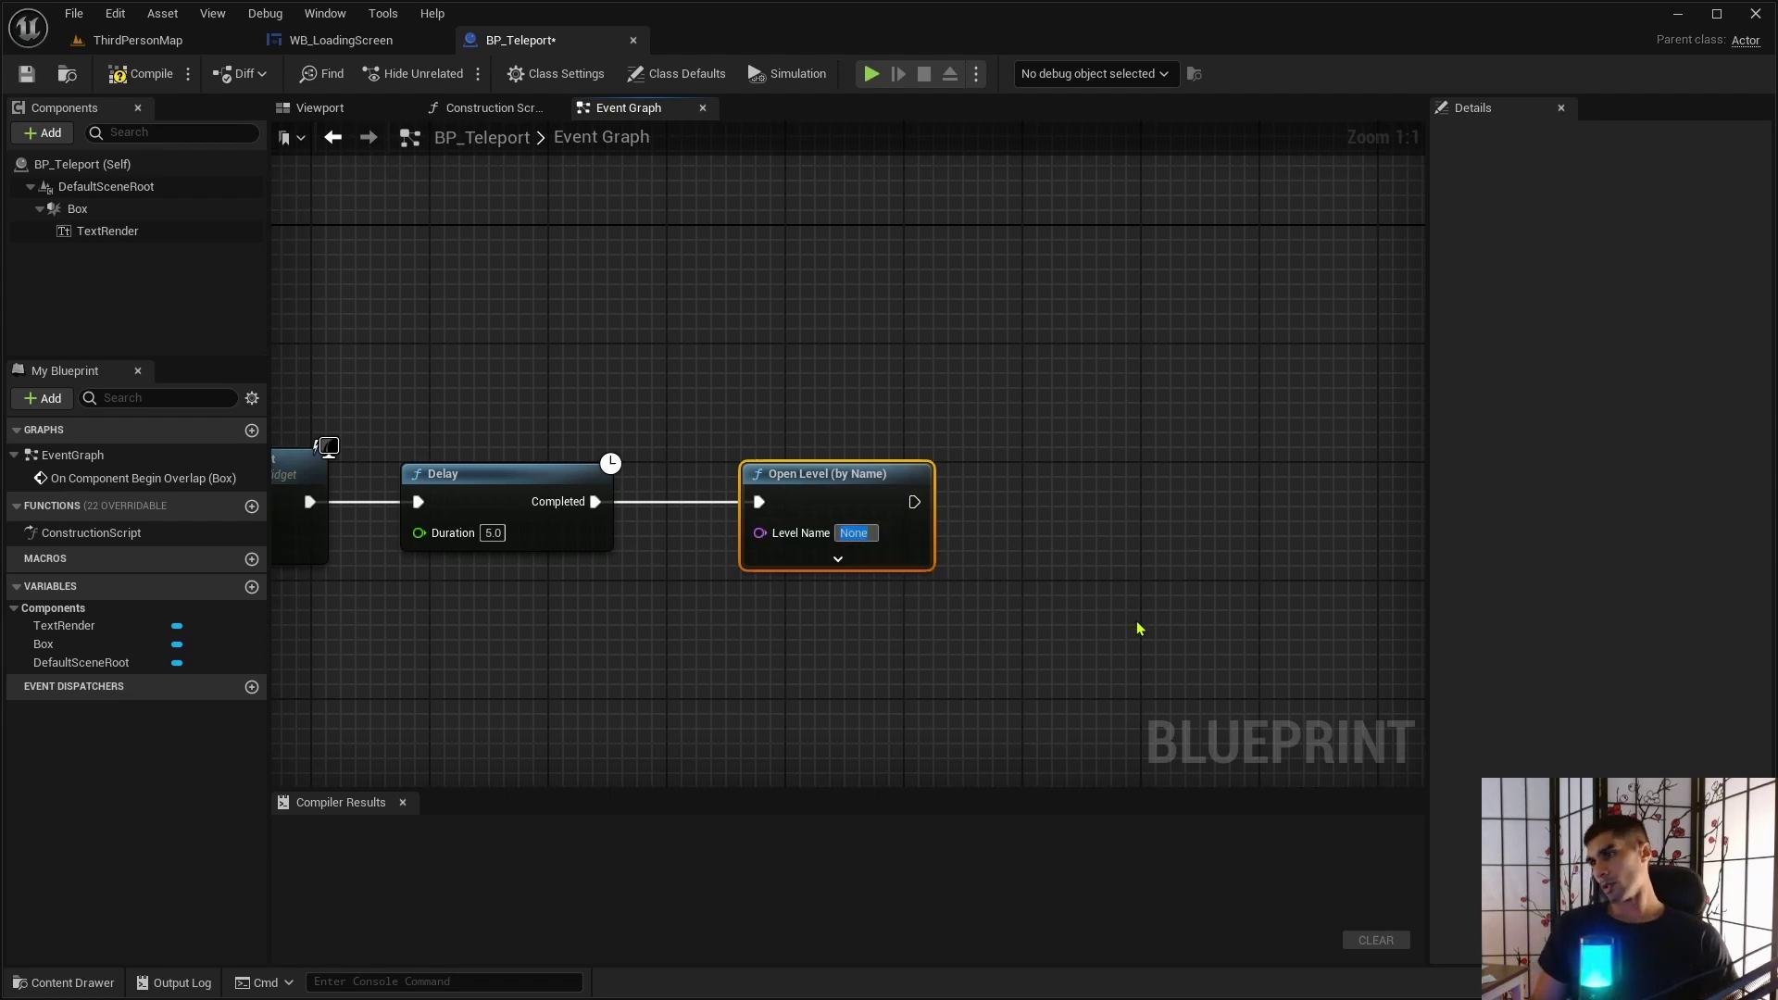
# Check the level name in the content drawer and set Level Name to NewMap.
pyautogui.moveTo(1121, 627); pyautogui.dragTo(1064, 604, button='right')
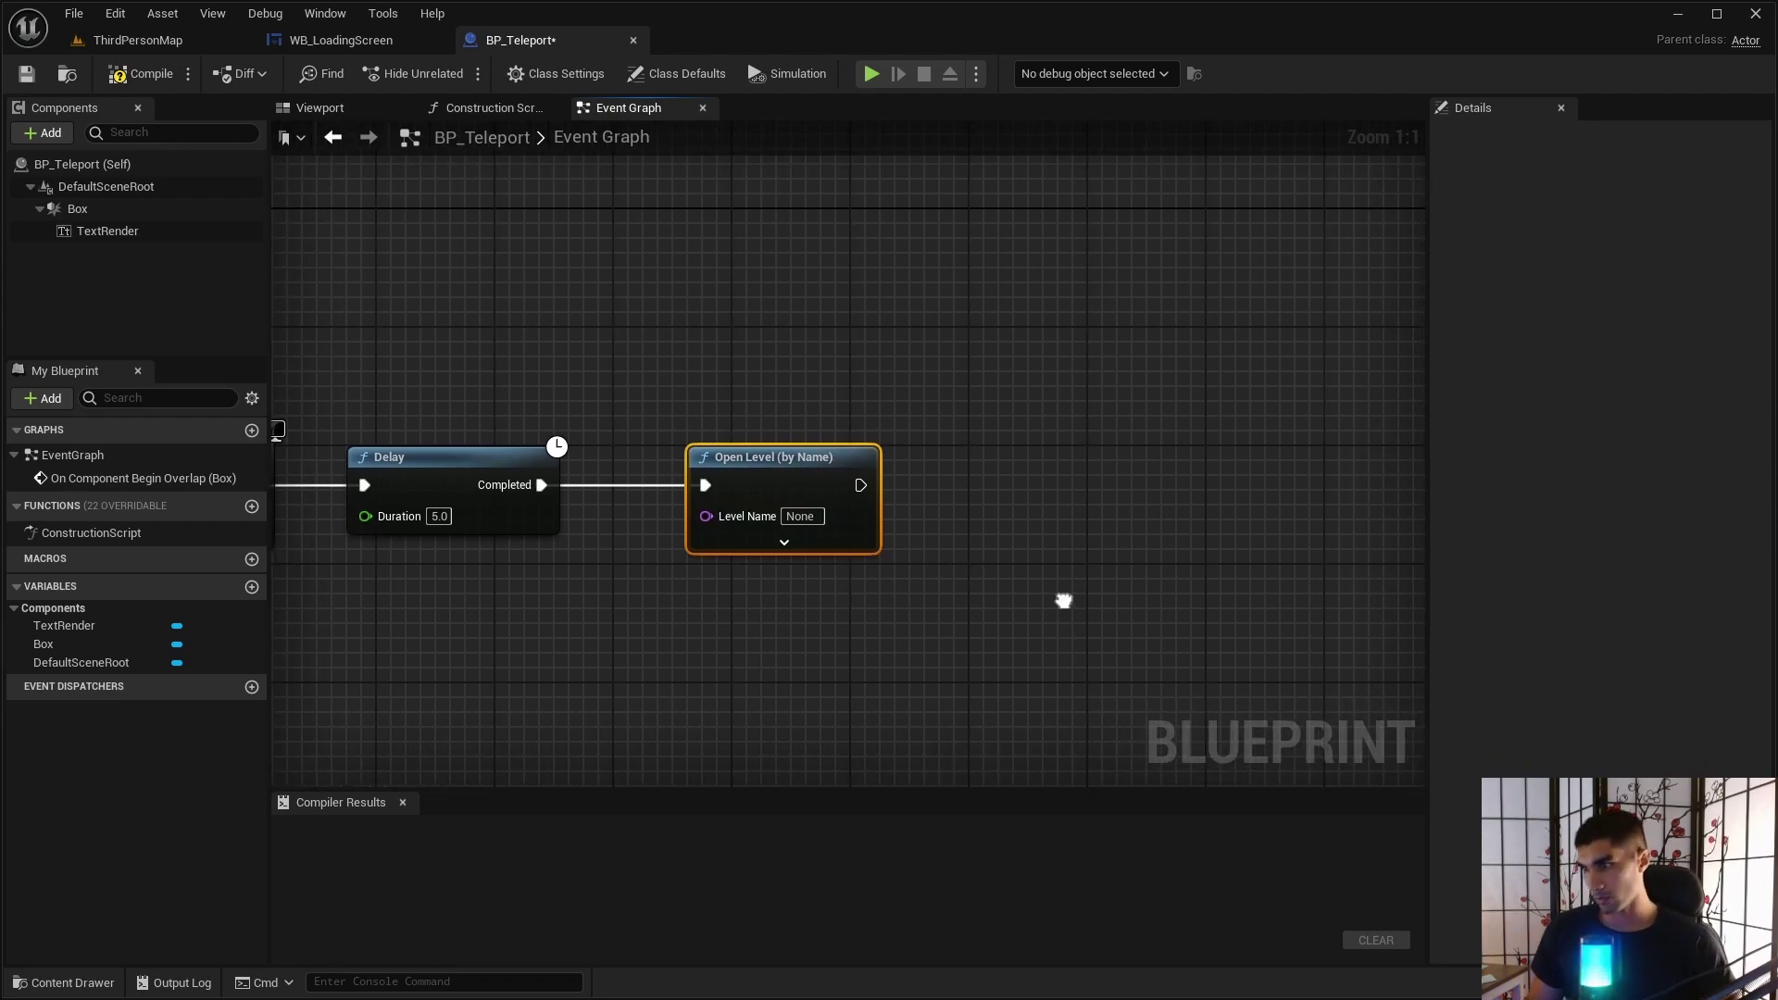
pyautogui.hotkey('ctrl', 'space')
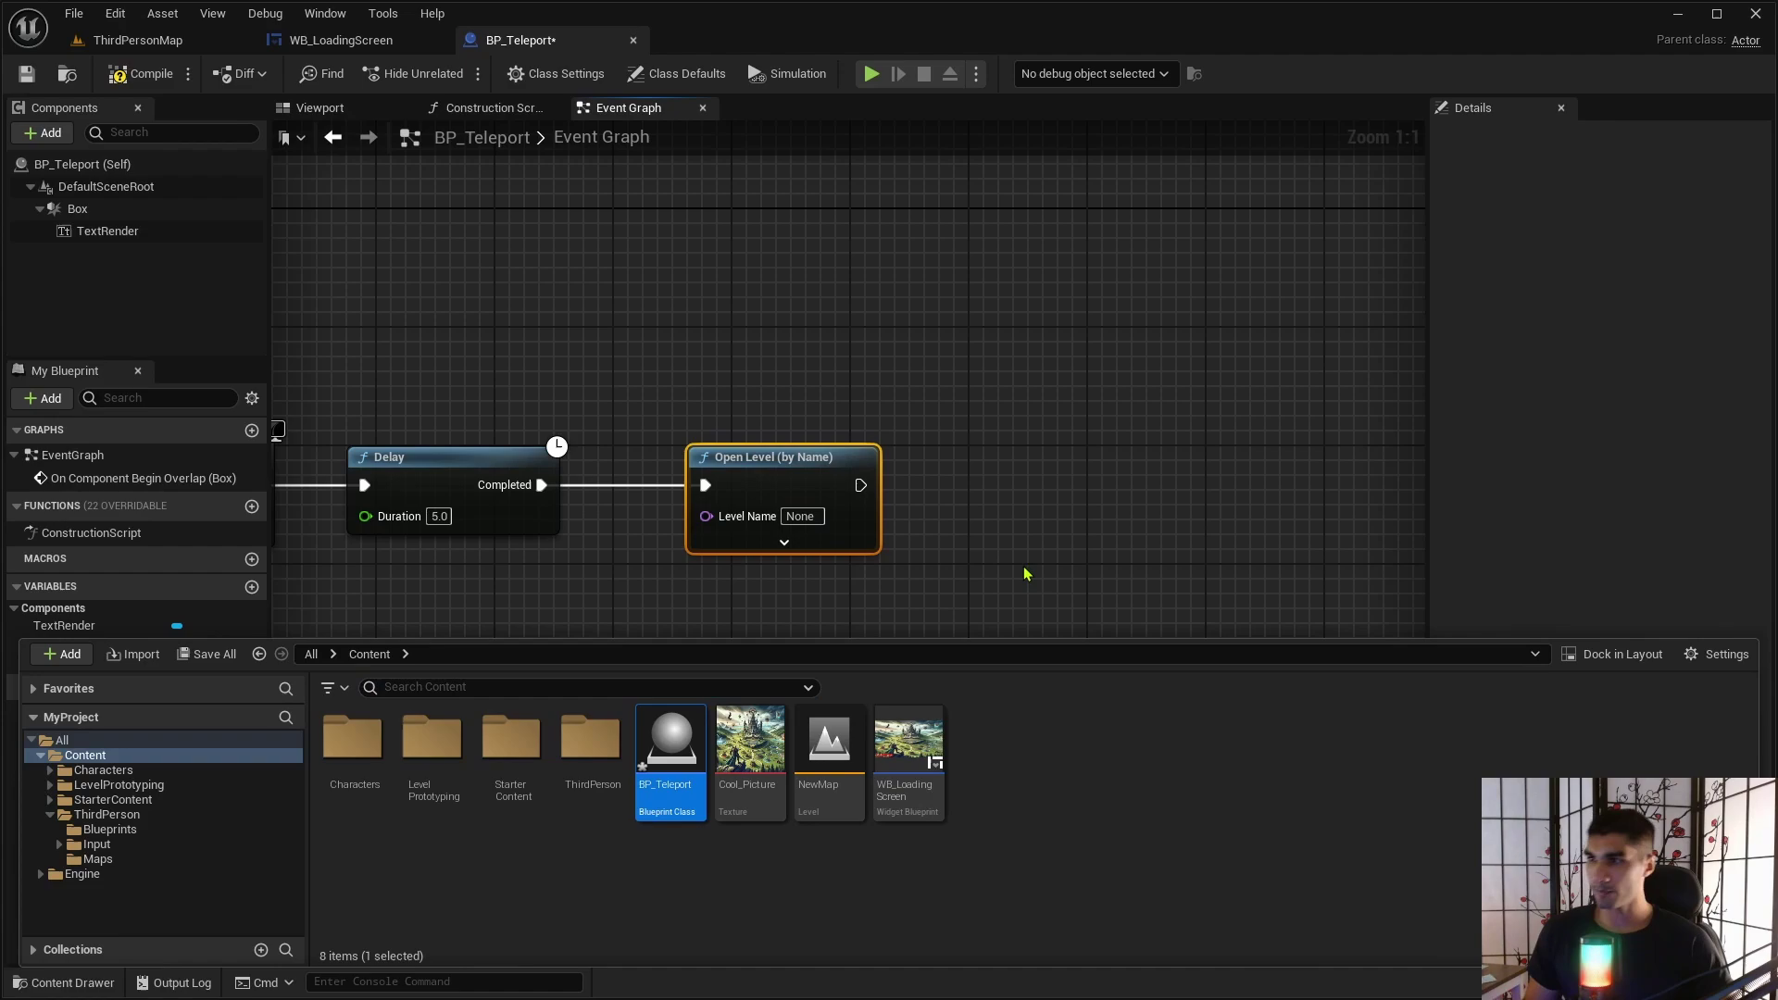
pyautogui.click(1025, 574)
pyautogui.click(797, 517)
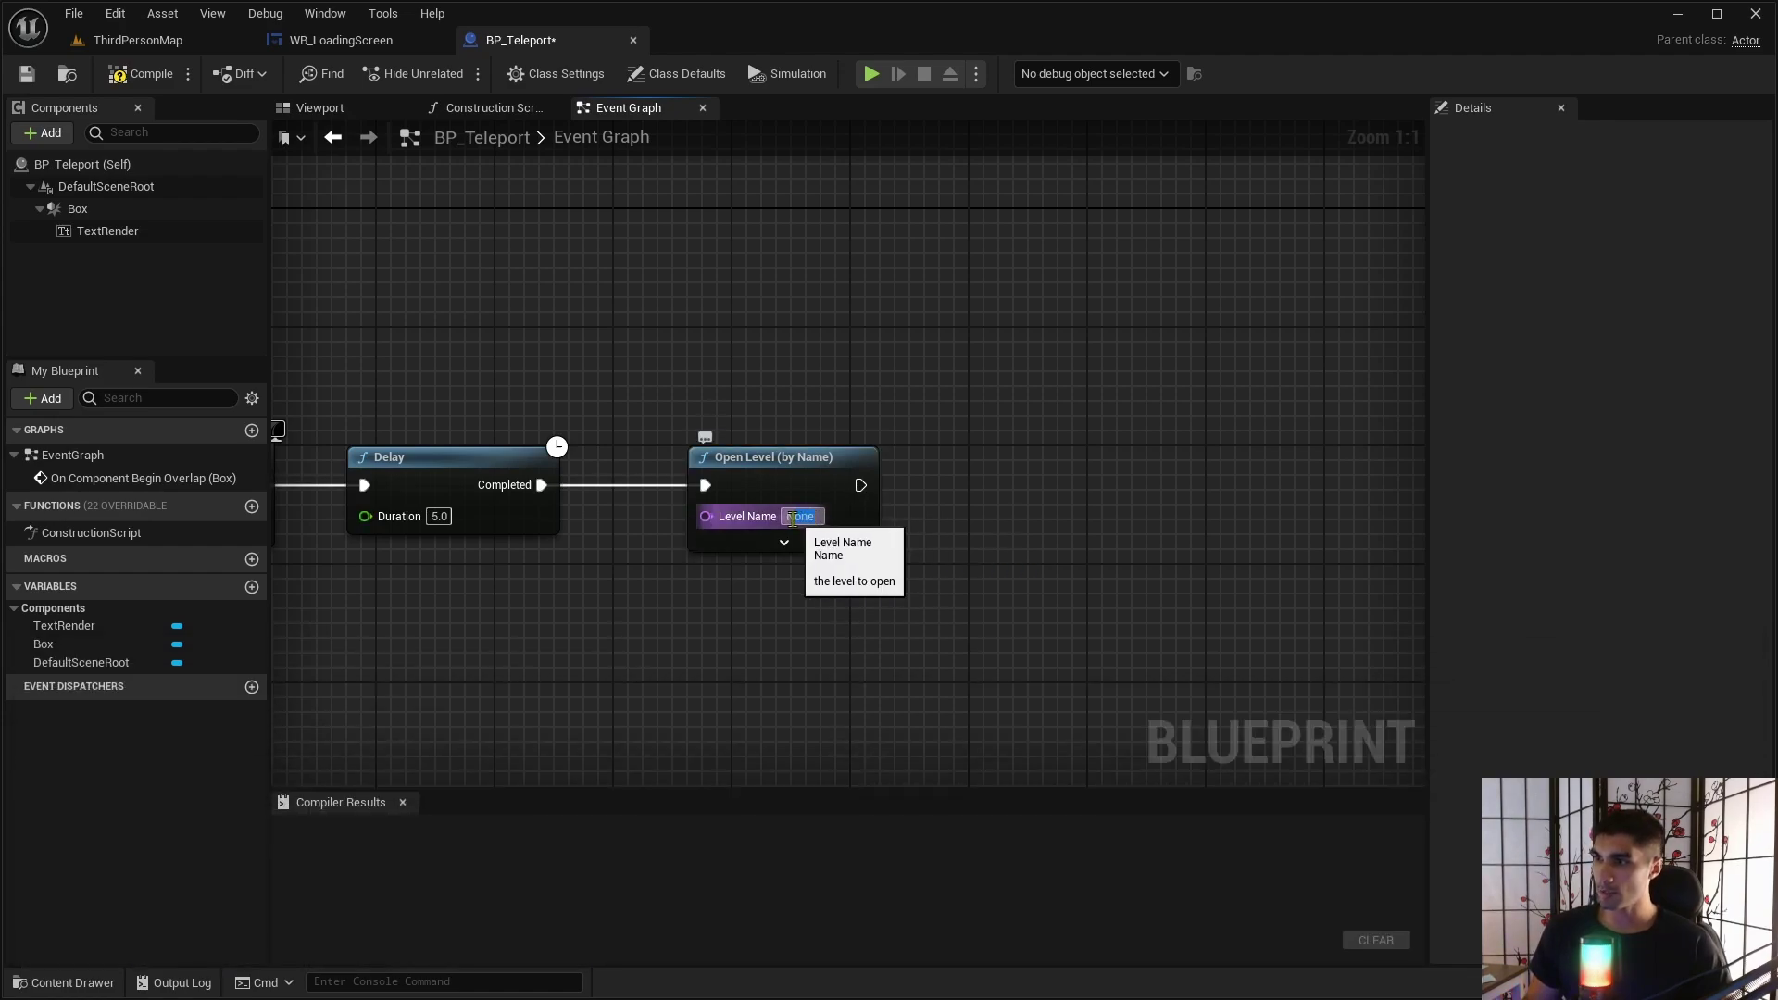
pyautogui.write('New')
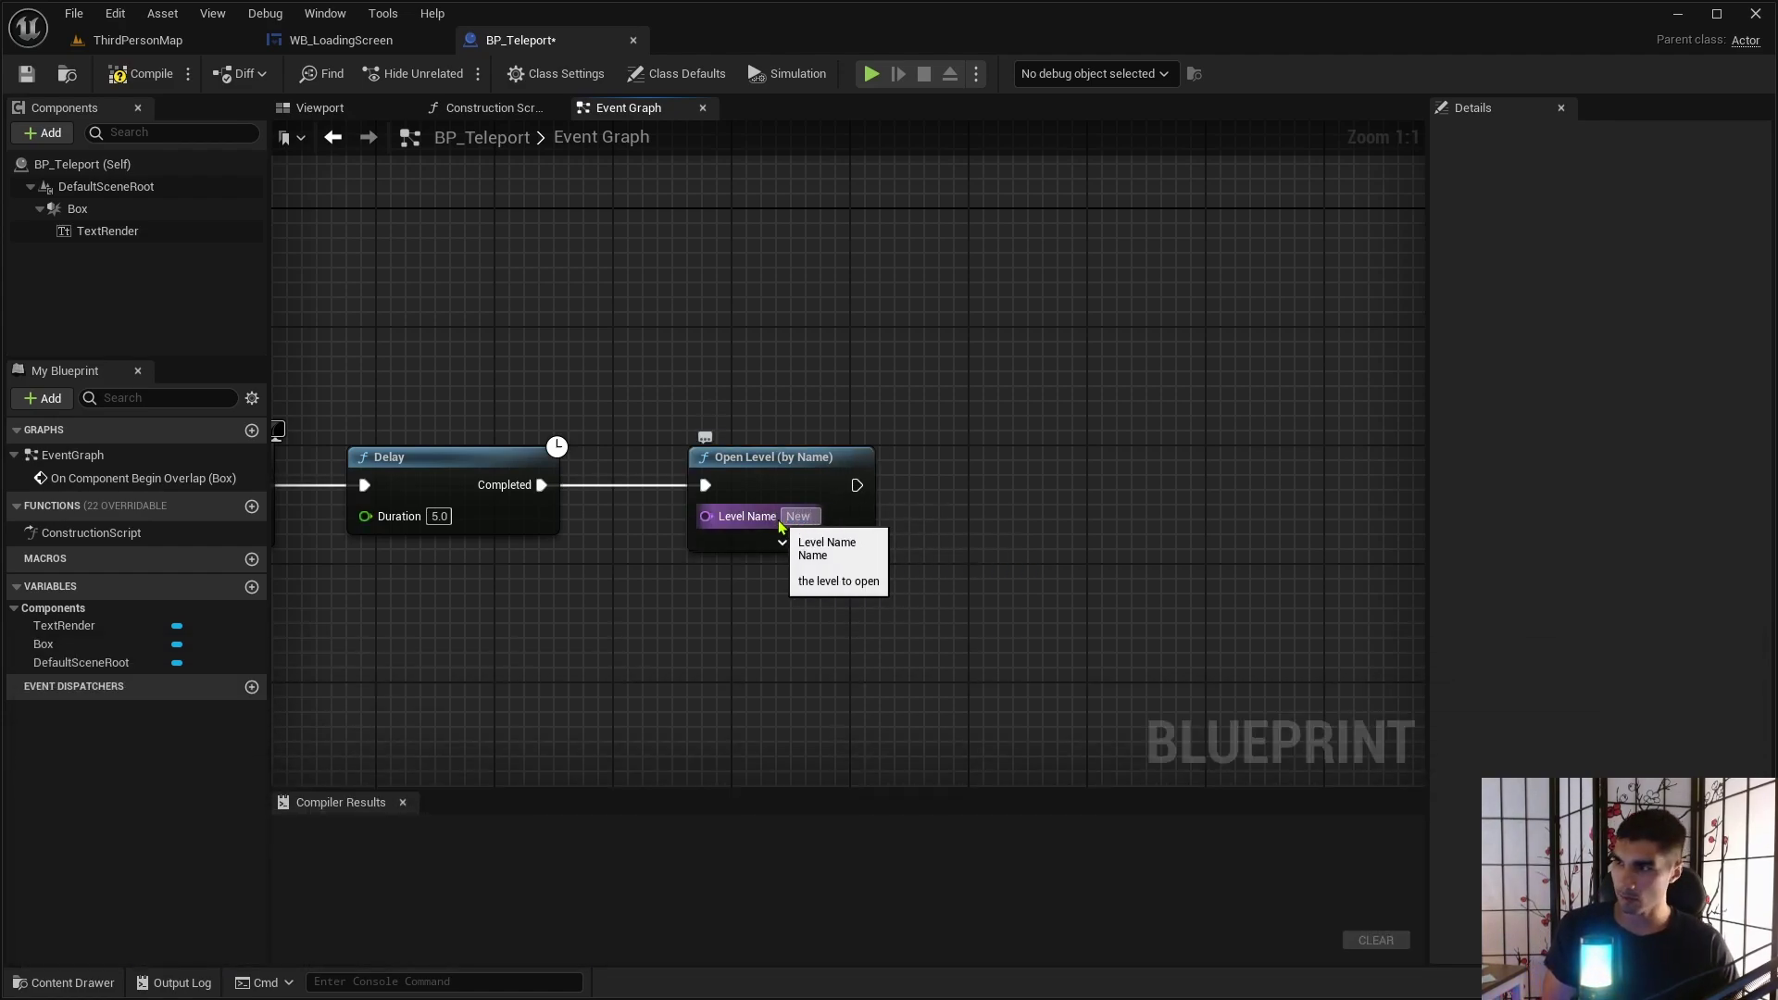
pyautogui.write('Map')
pyautogui.moveTo(950, 691); pyautogui.dragTo(1352, 617, button='right')
pyautogui.scroll(-5, 927, 645)
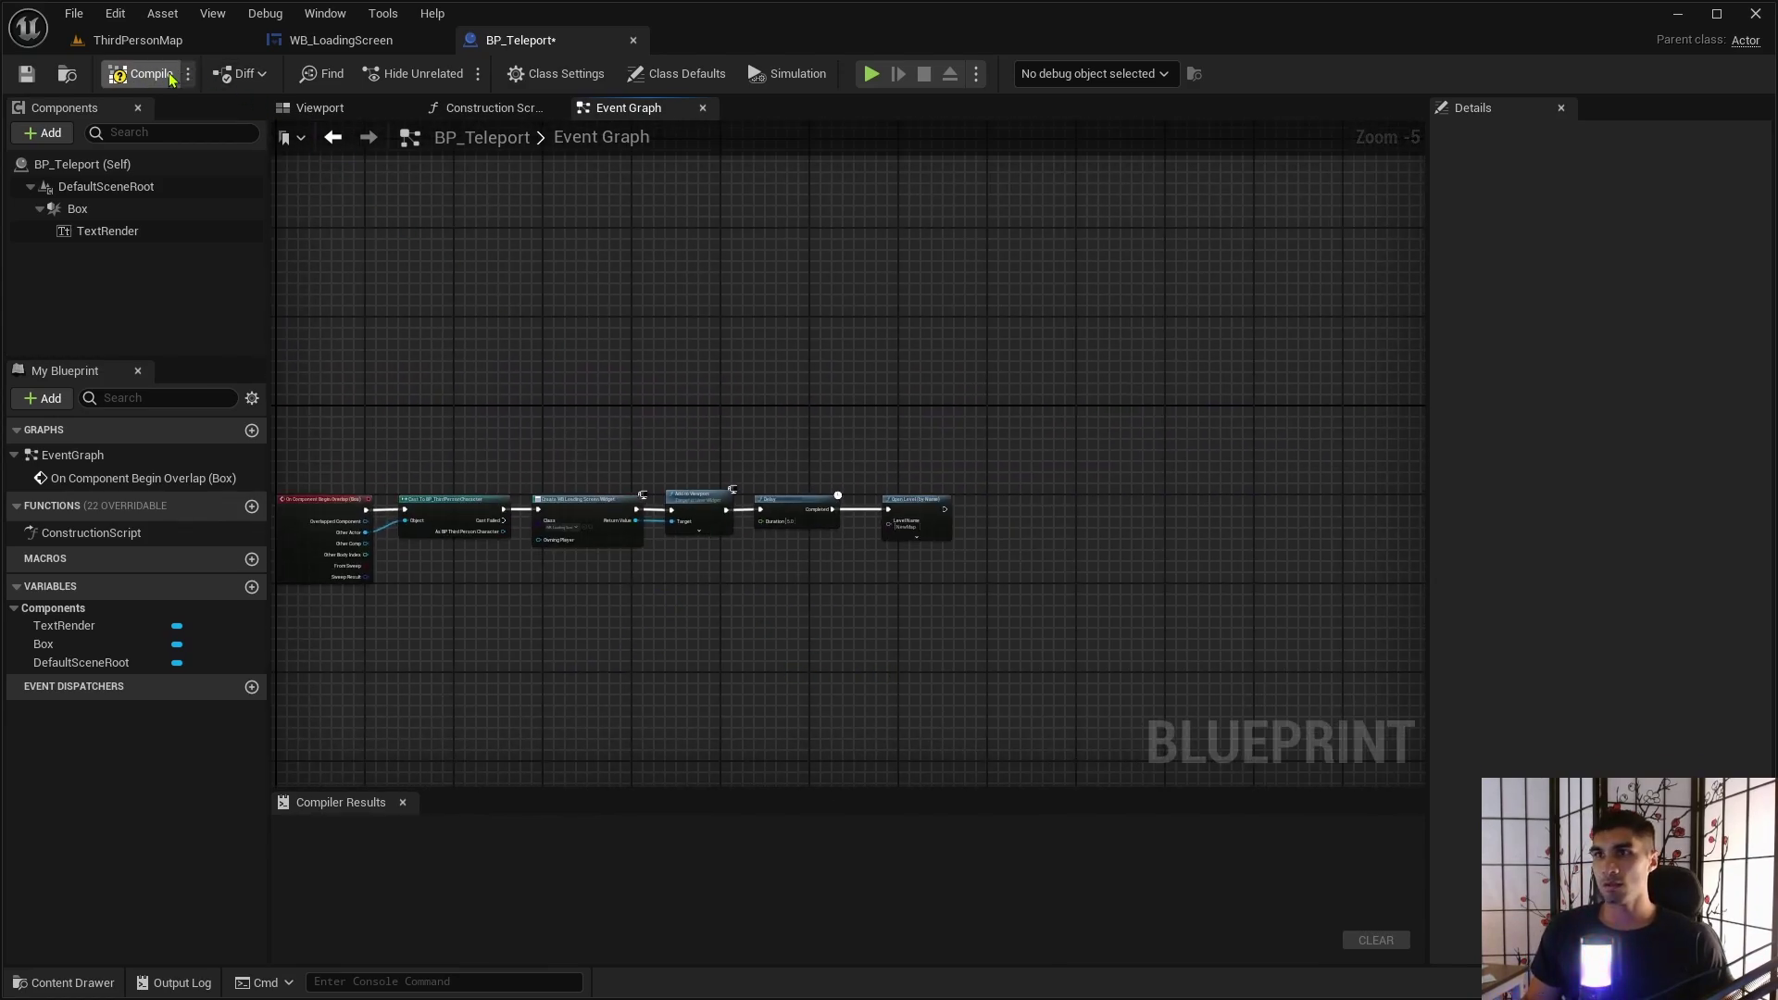
# Compile BP_Teleport and return to the ThirdPersonMap level.
pyautogui.click(148, 74)
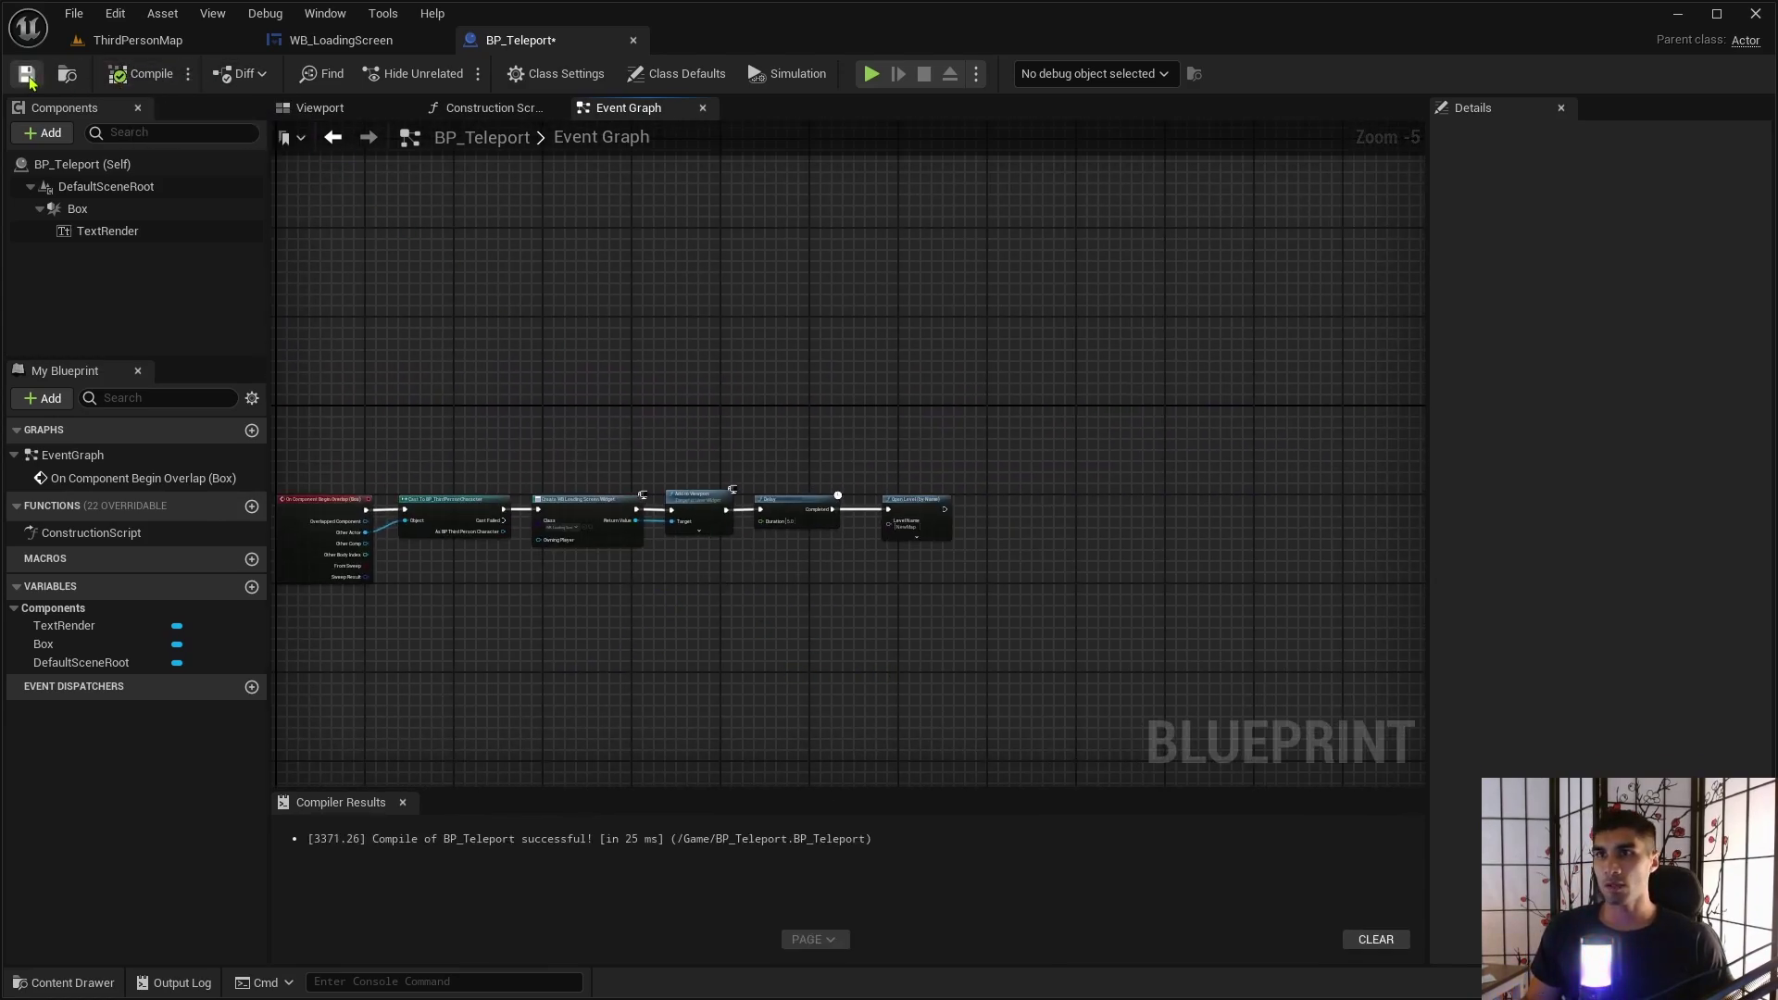
pyautogui.click(402, 804)
pyautogui.click(168, 45)
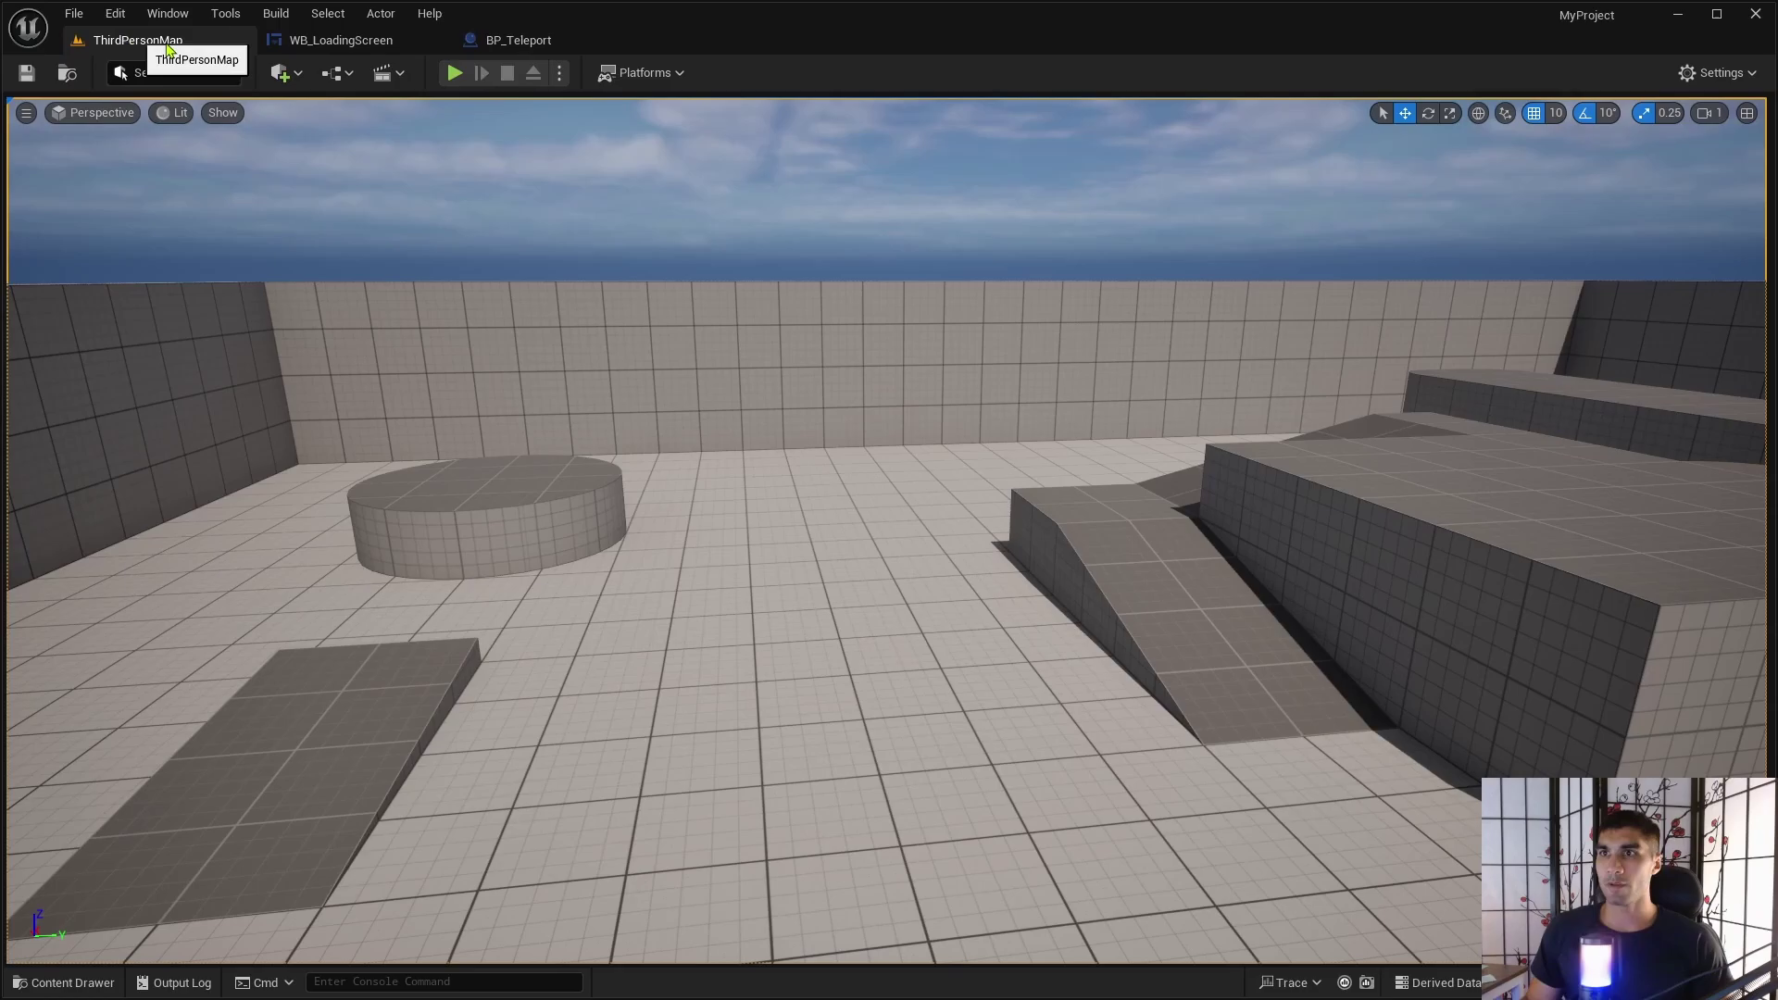
# Play-test by walking into the teleport box and moving around the new map.
pyautogui.click(454, 73)
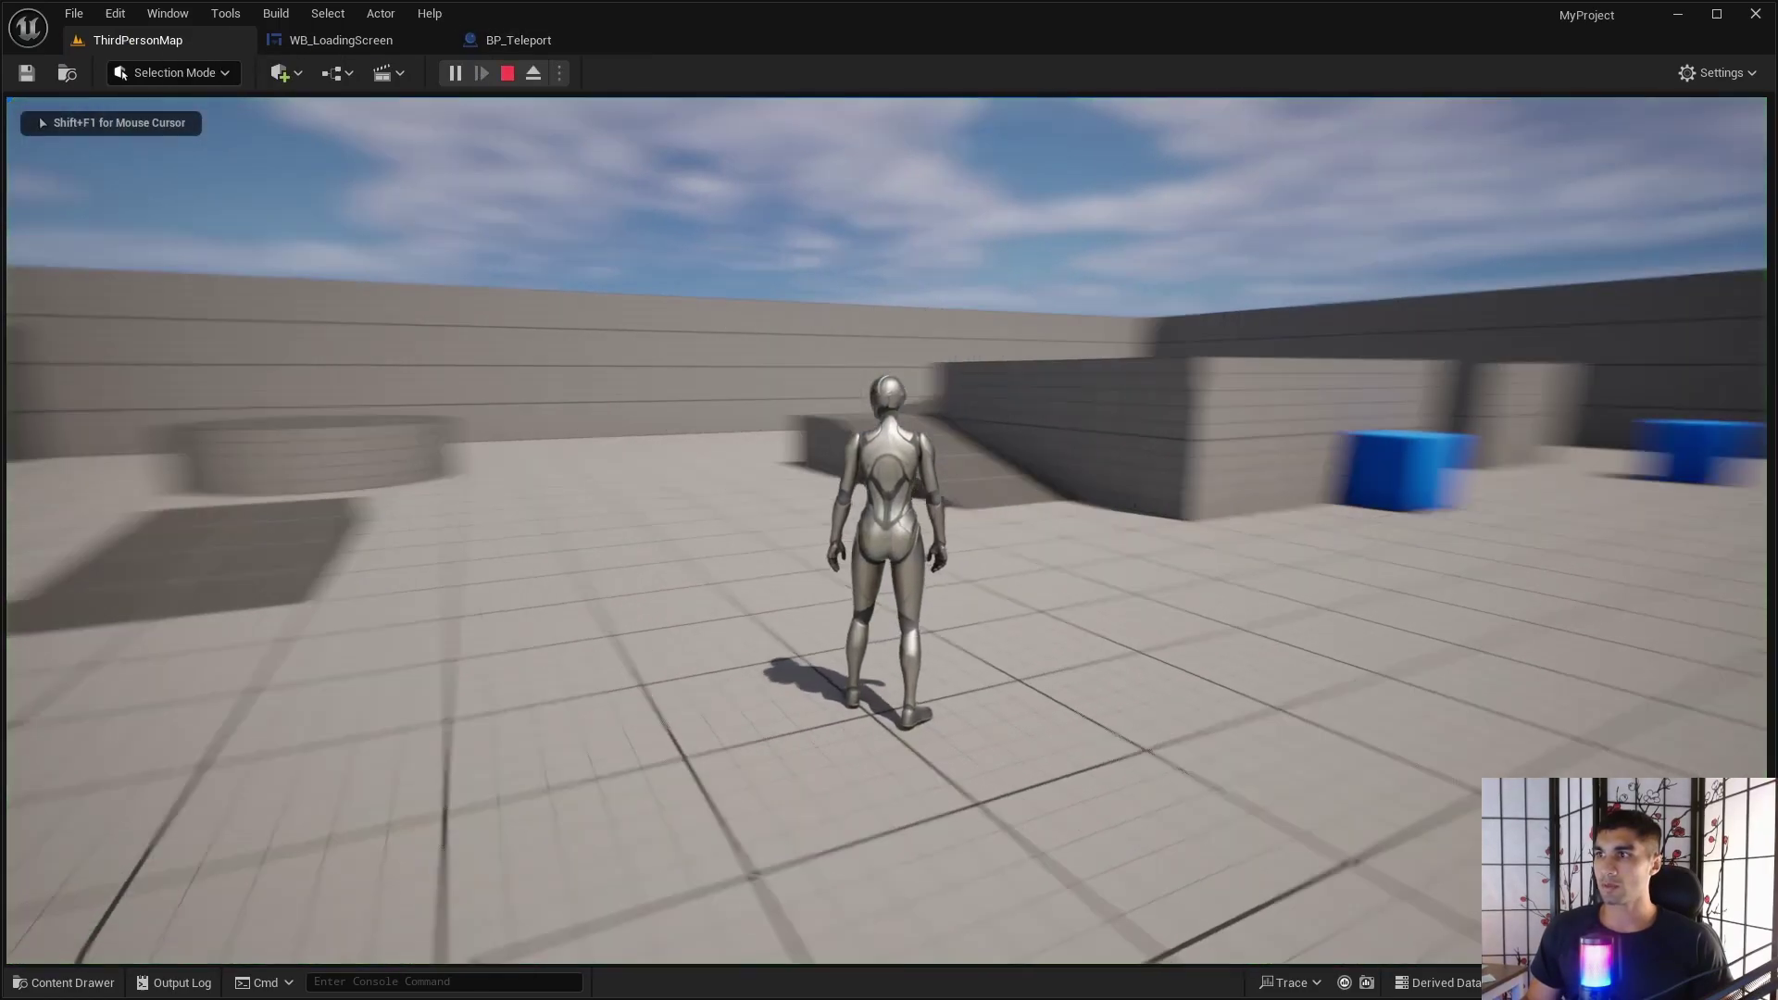
pyautogui.press('w')
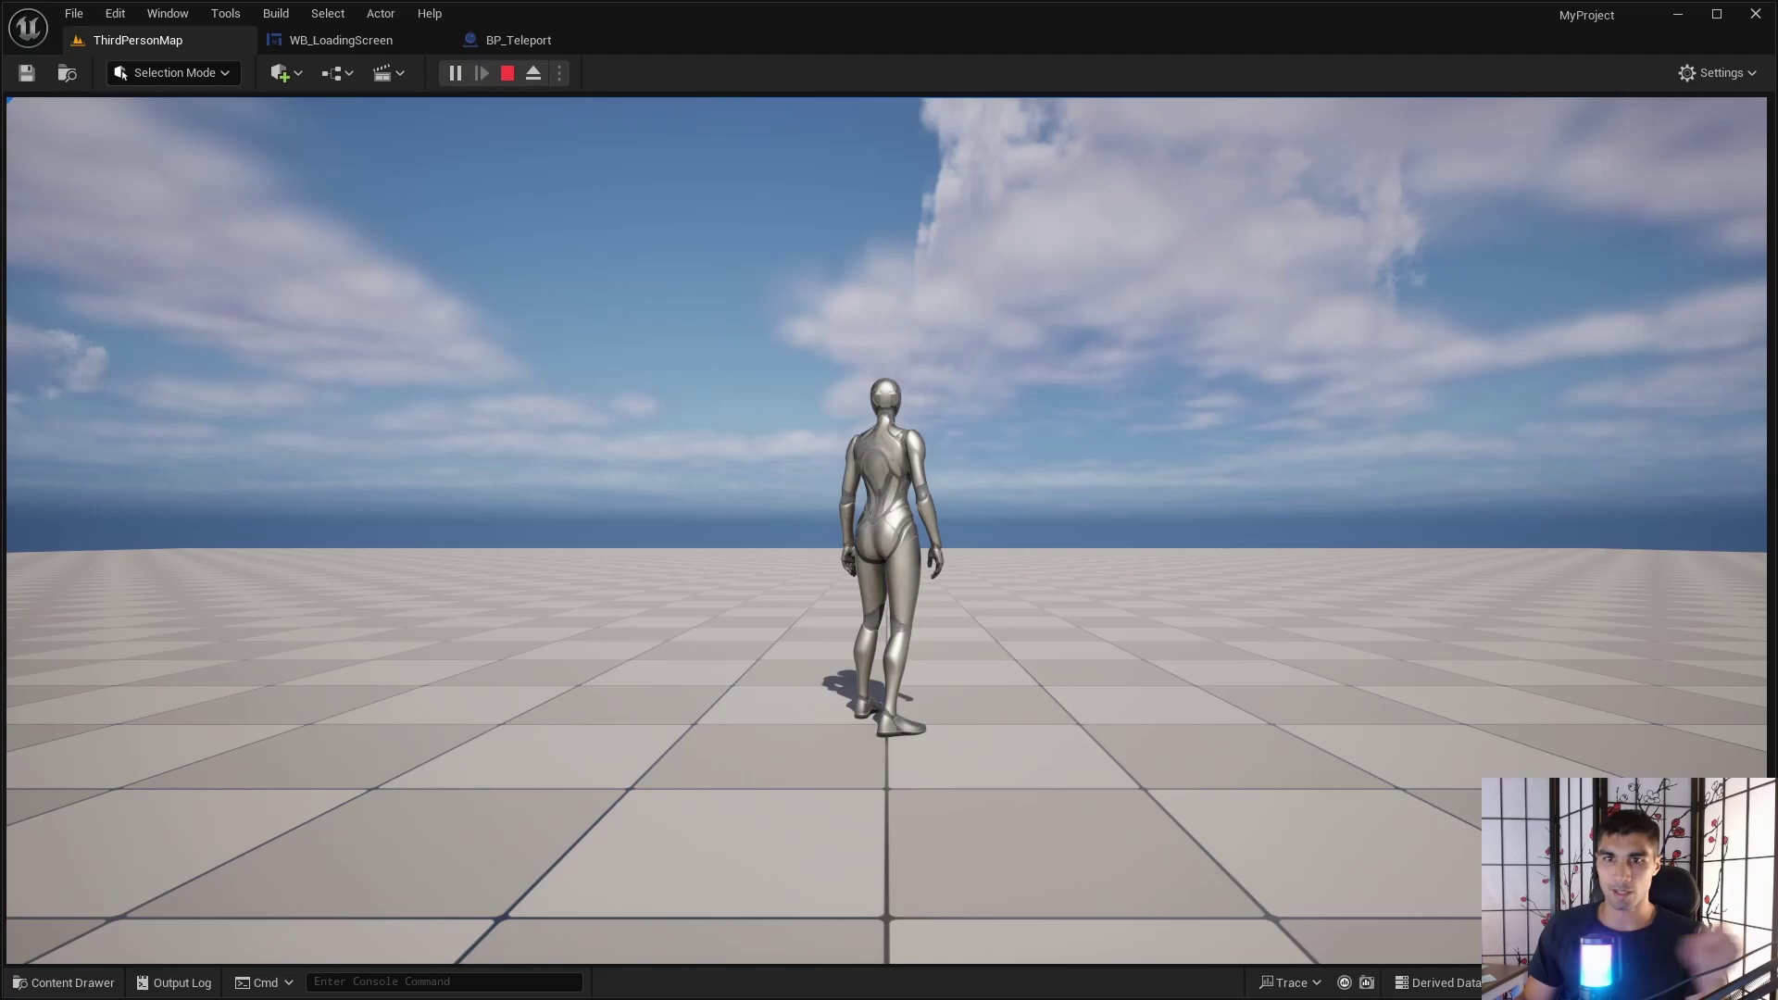
pyautogui.press('w')
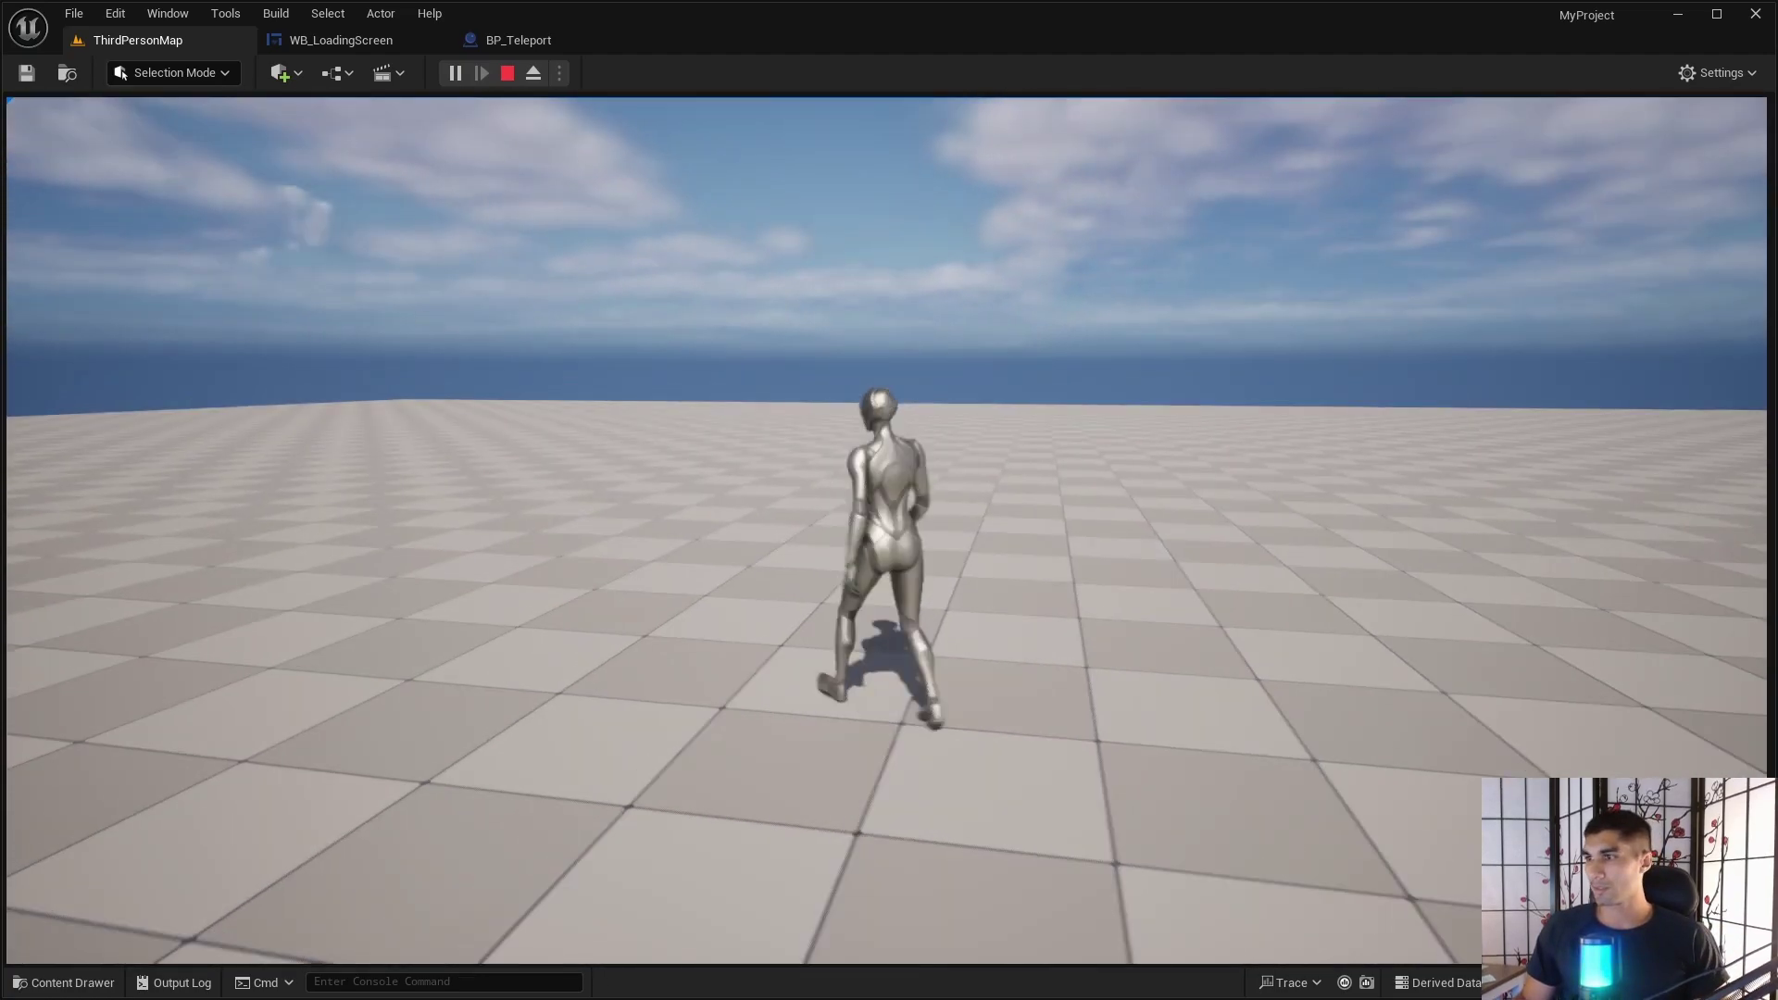
pyautogui.press('d')
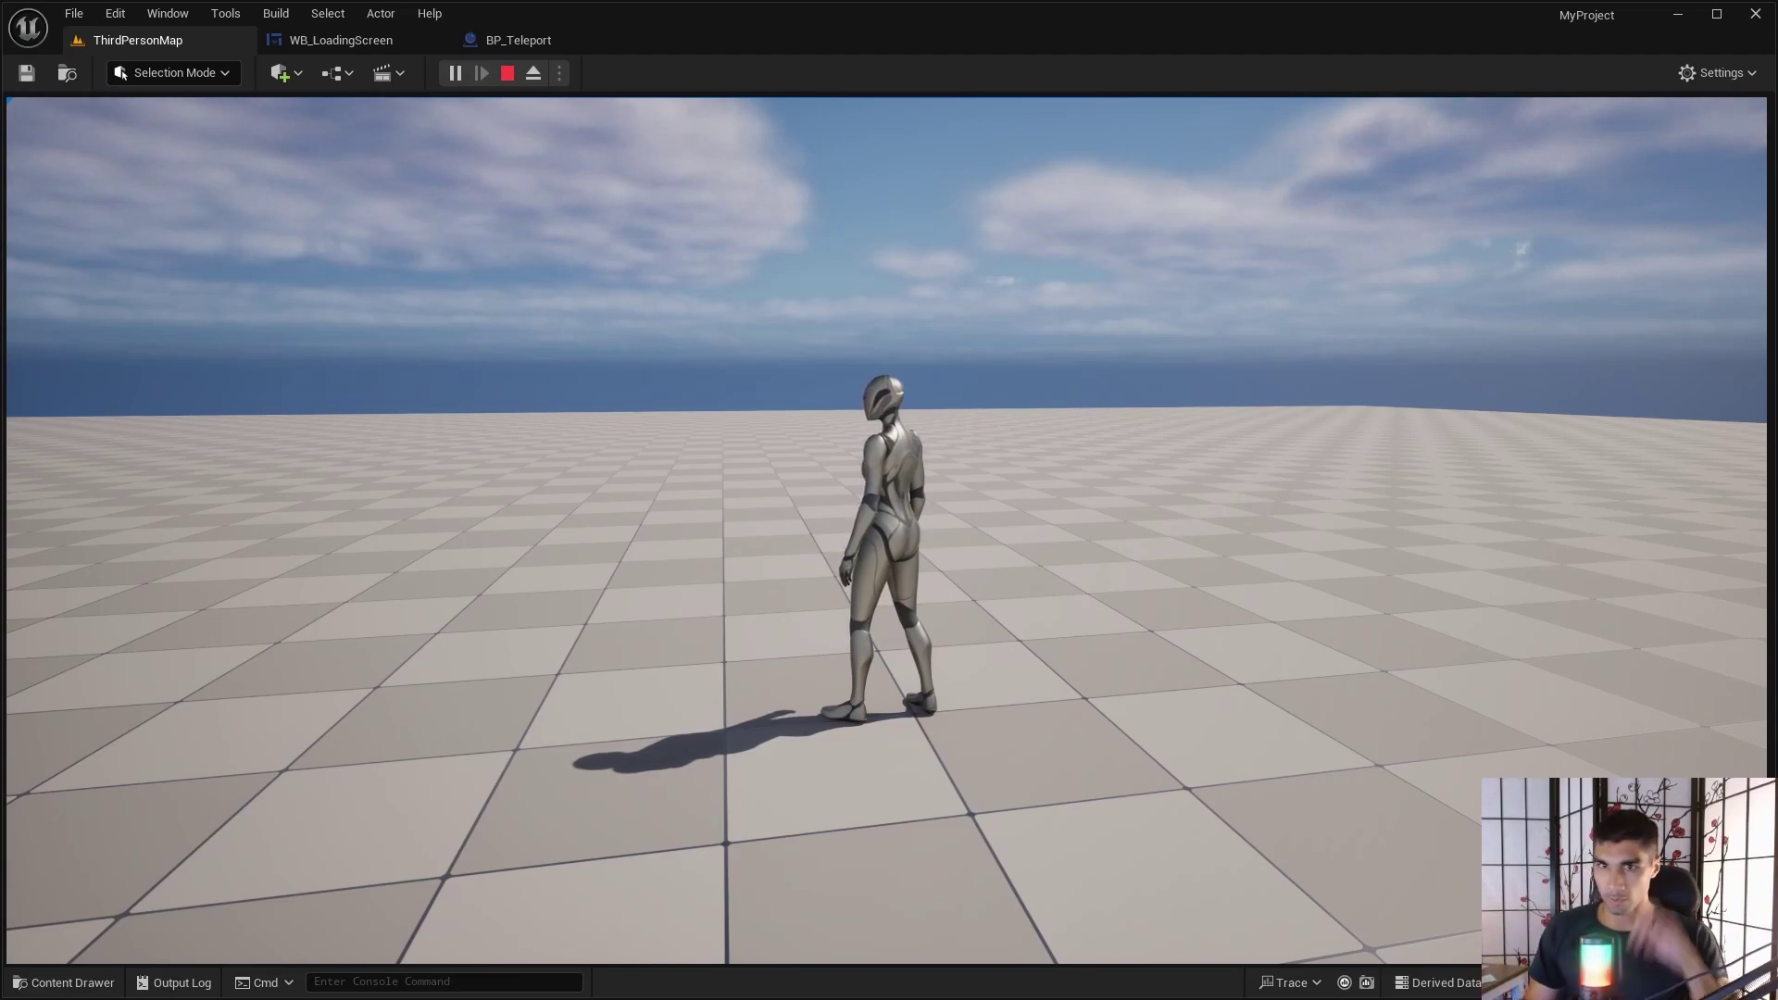
# Stop the play-test, view the tutorial thumbnail in Photos, then close it.
pyautogui.press('Escape')
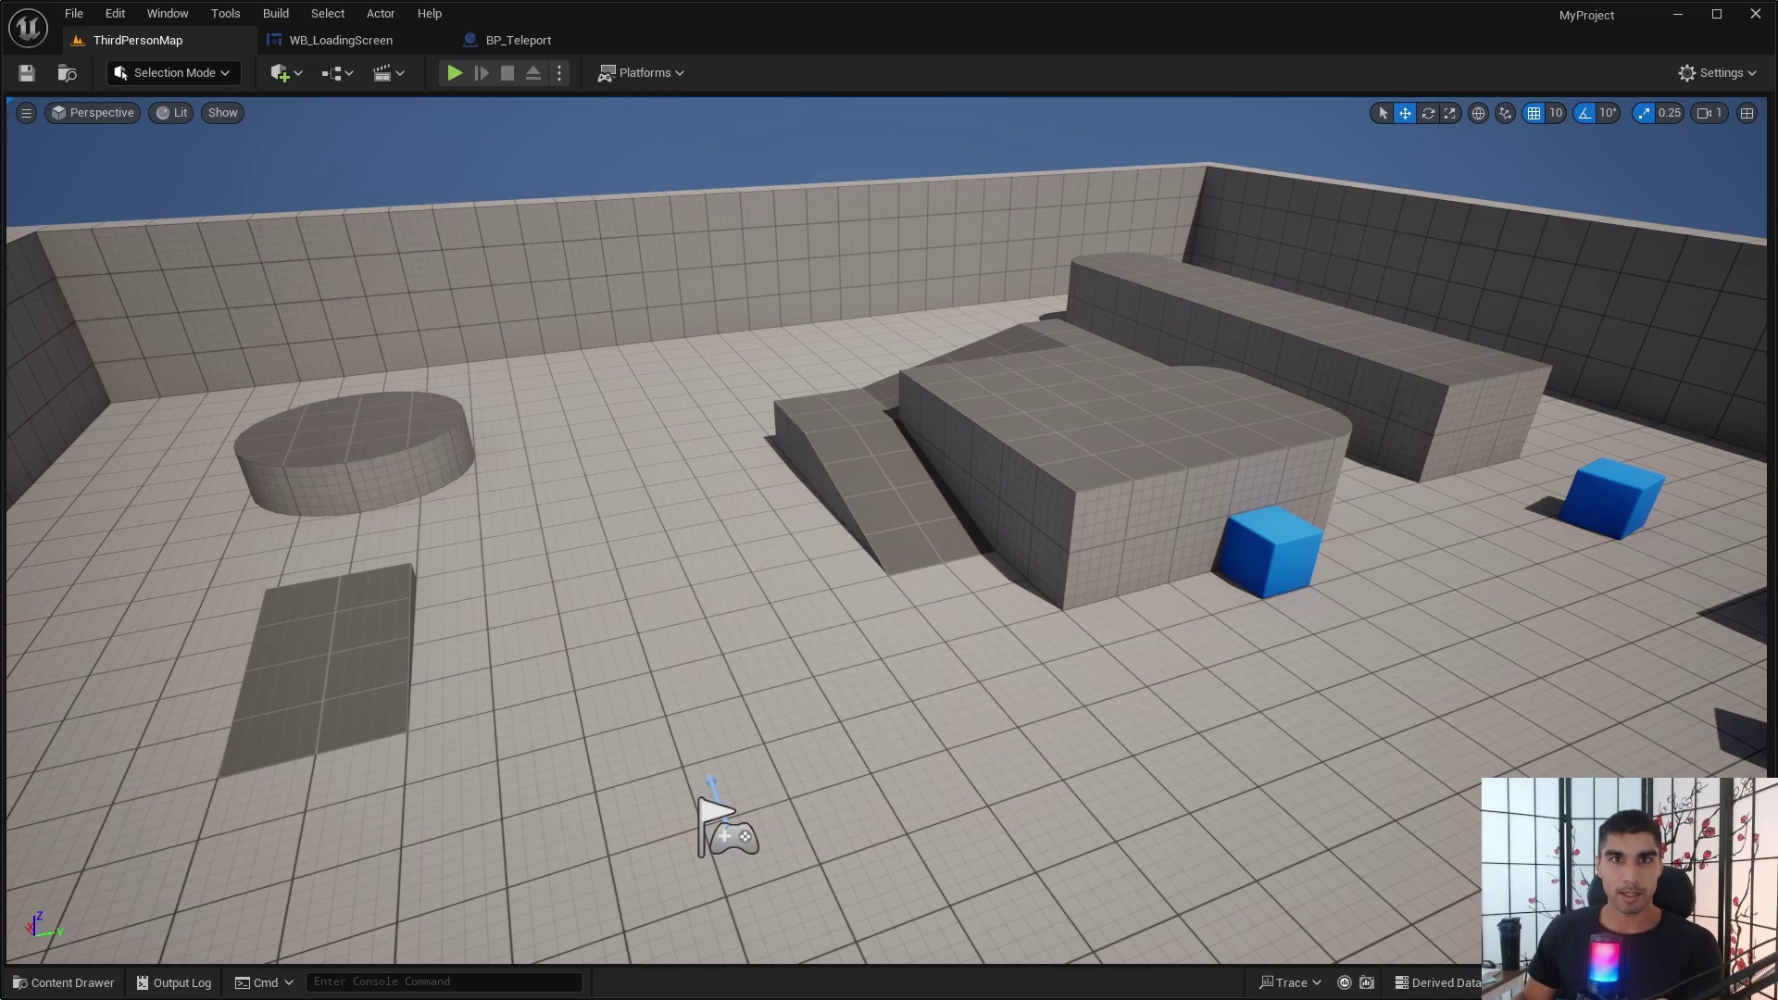
pyautogui.hotkey('alt', 'Tab')
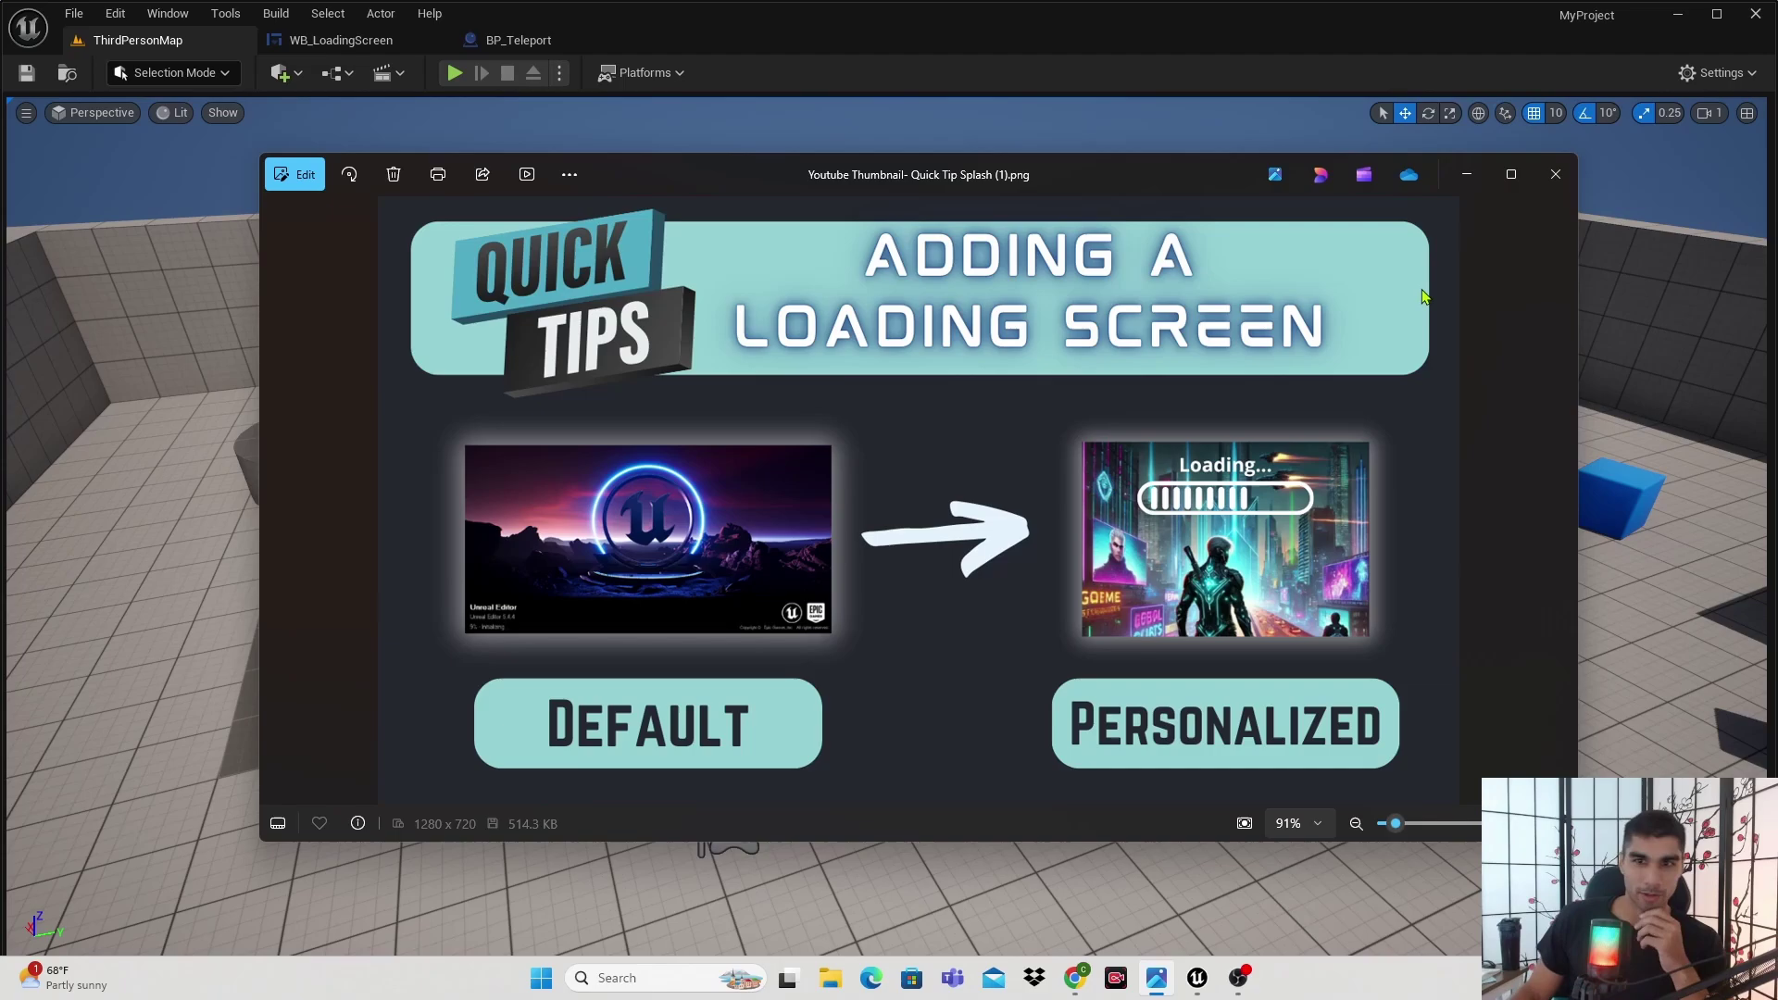
pyautogui.click(1559, 185)
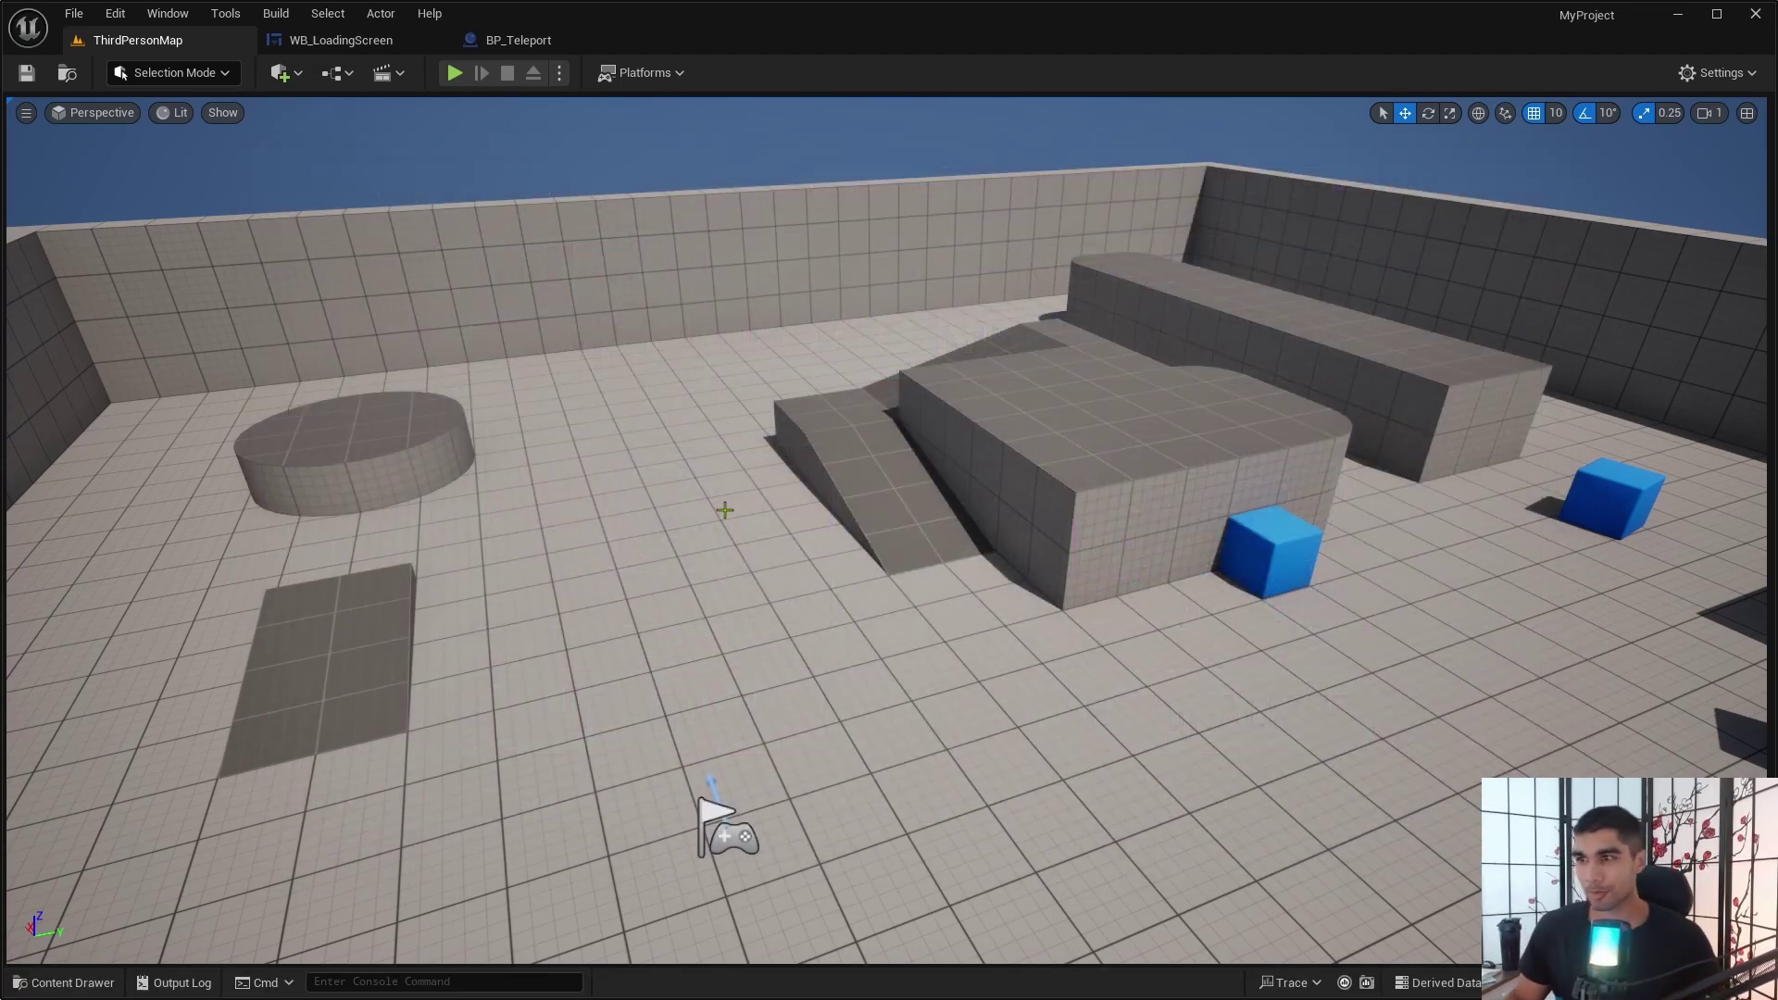
# In WB_LoadingScreen, place a Progress Bar beside the Loading text and nudge it into position.
pyautogui.moveTo(725, 510)
pyautogui.mouseDown(button='right')
pyautogui.moveTo(833, 510)
pyautogui.moveTo(726, 519)
pyautogui.mouseUp(button='right')
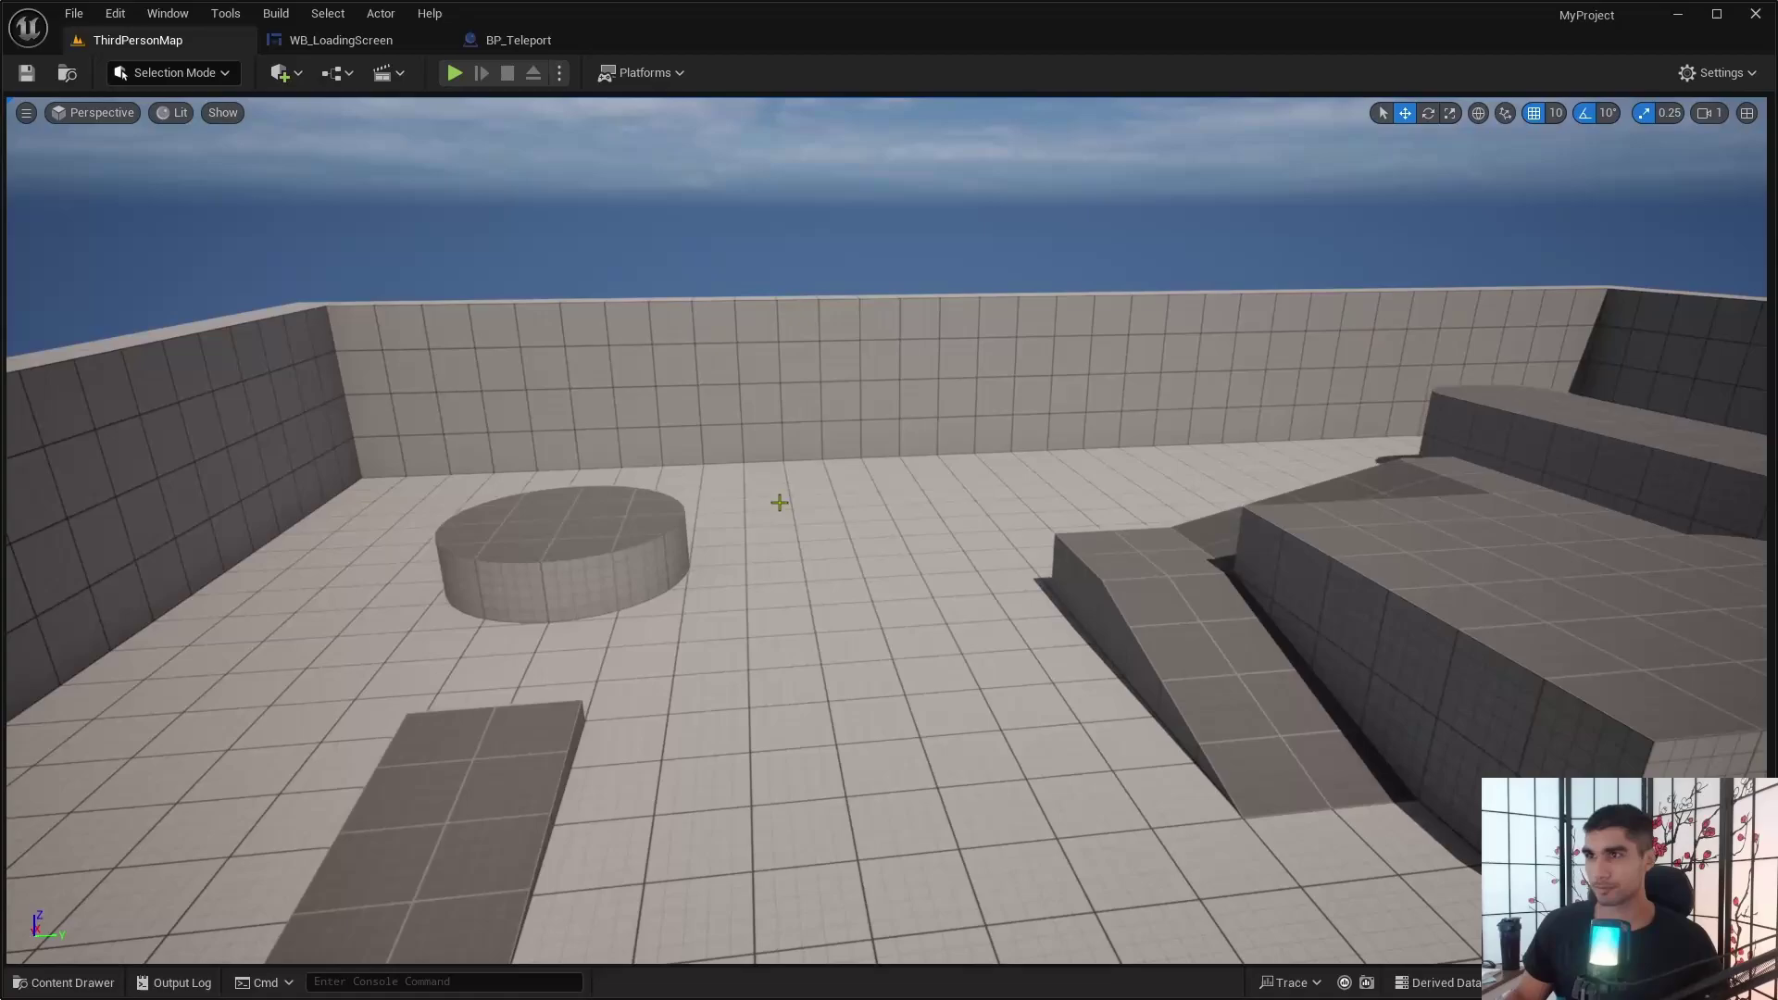
pyautogui.moveTo(779, 503); pyautogui.dragTo(1094, 500, button='right')
pyautogui.click(341, 39)
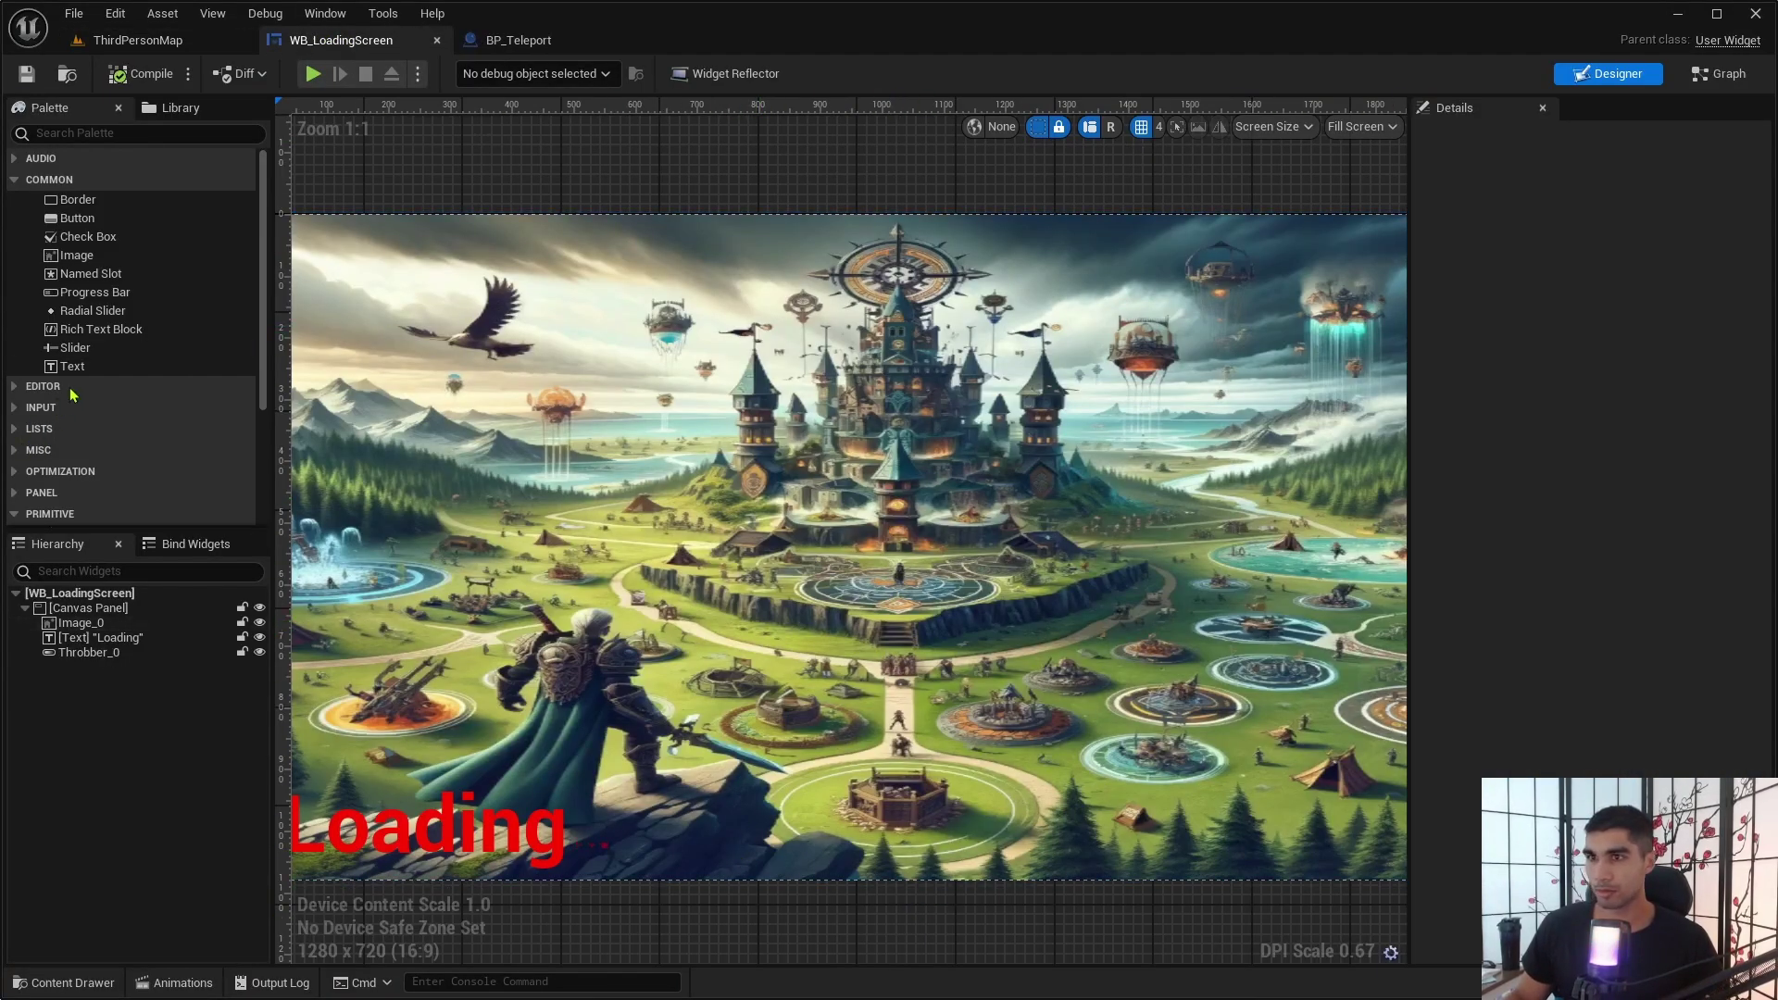
pyautogui.moveTo(96, 299); pyautogui.dragTo(1262, 836)
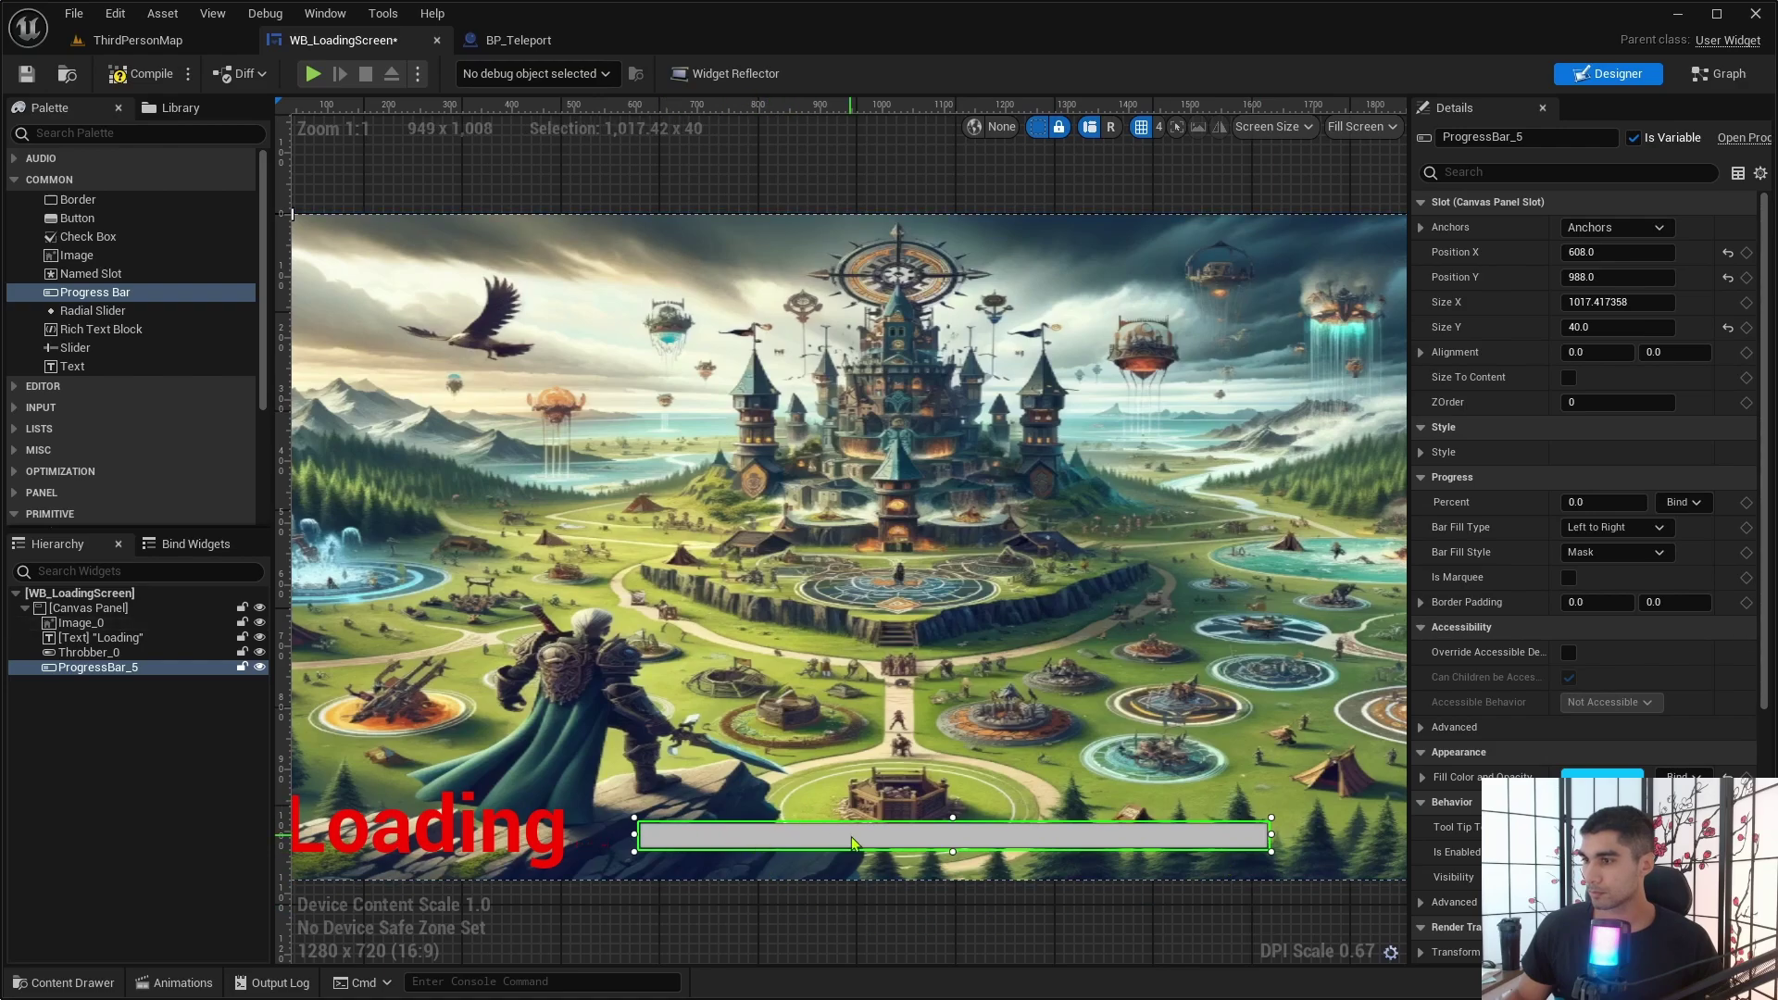
pyautogui.moveTo(853, 843); pyautogui.dragTo(898, 834)
# Set the bar's fill colour to red and preview it about half filled.
pyautogui.click(1610, 777)
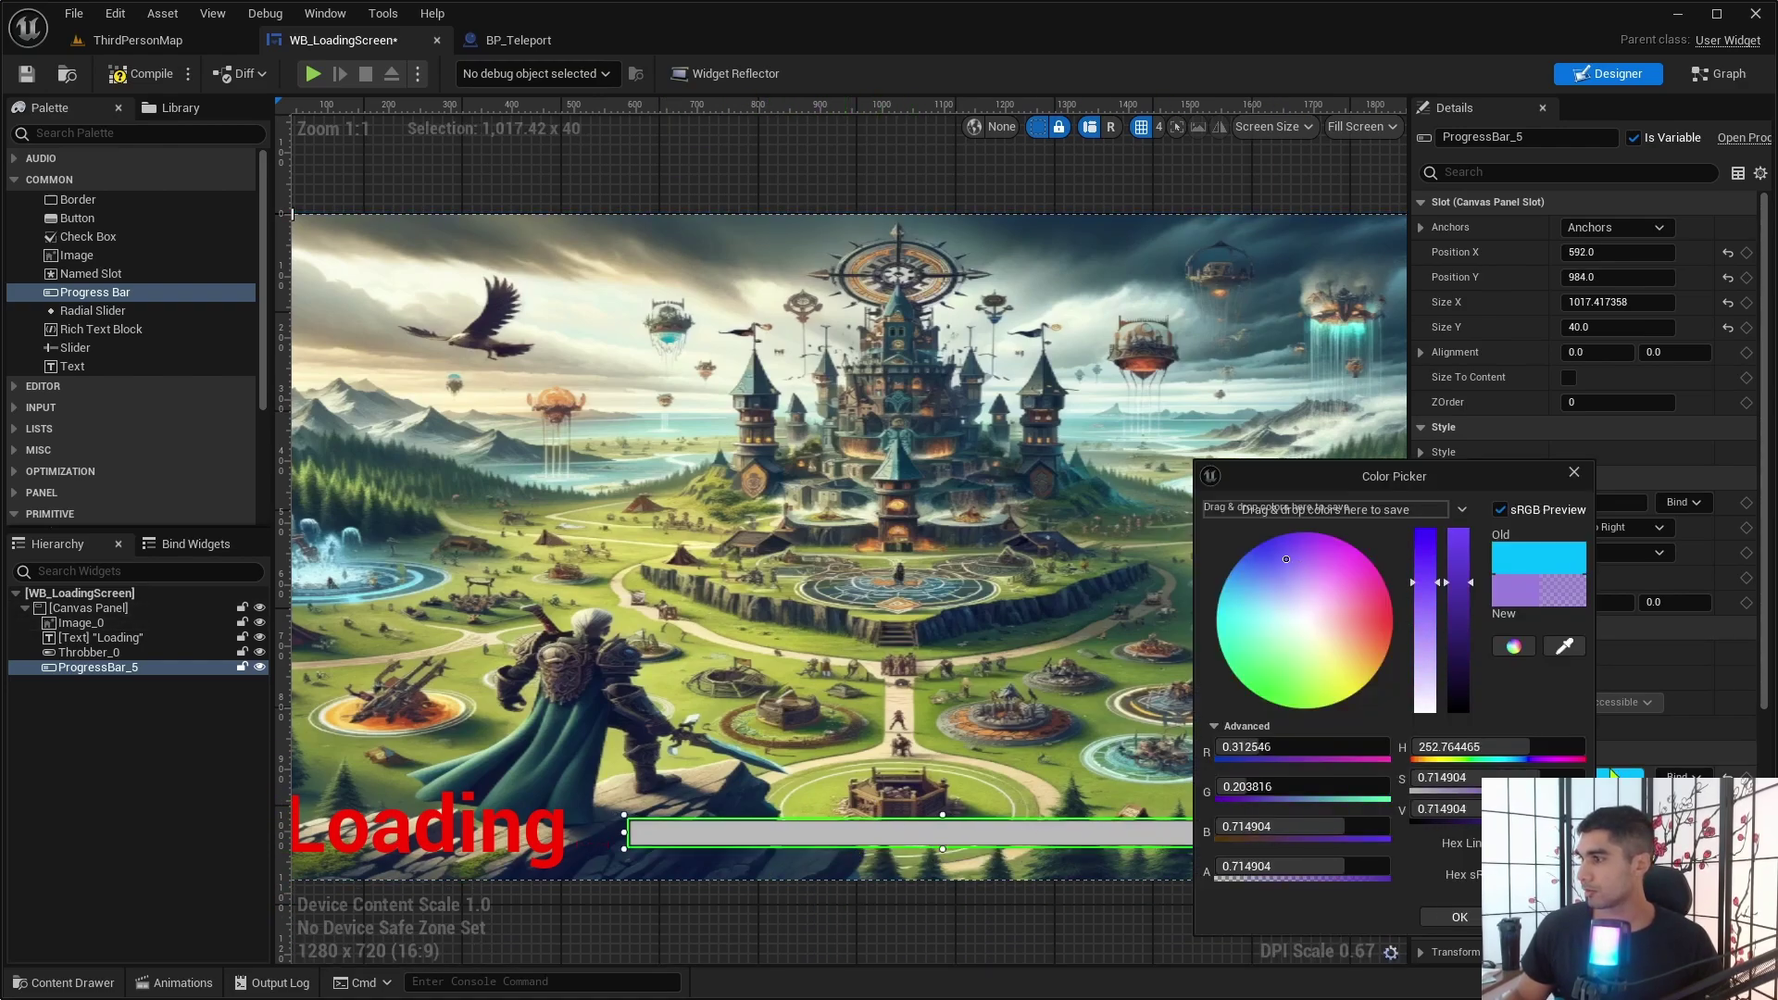
pyautogui.click(1565, 647)
pyautogui.click(306, 825)
pyautogui.click(1460, 917)
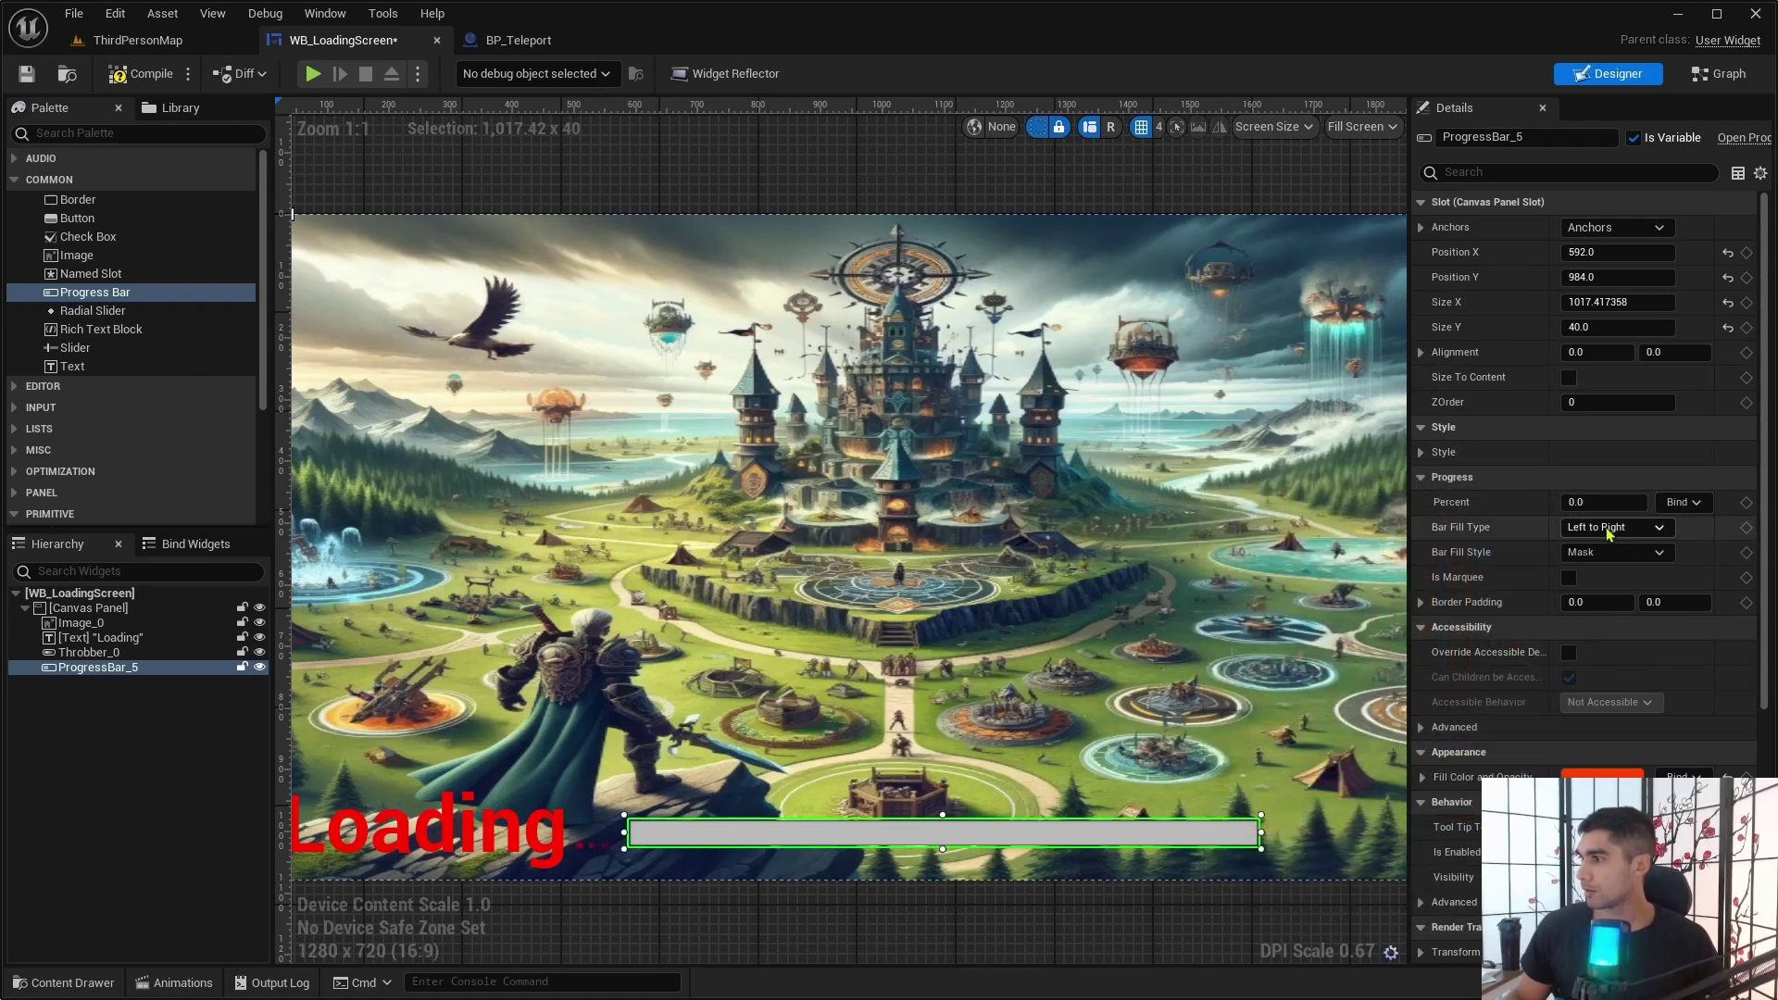
pyautogui.moveTo(1579, 501)
pyautogui.mouseDown()
pyautogui.moveTo(1647, 501)
pyautogui.moveTo(1565, 501)
pyautogui.mouseUp()
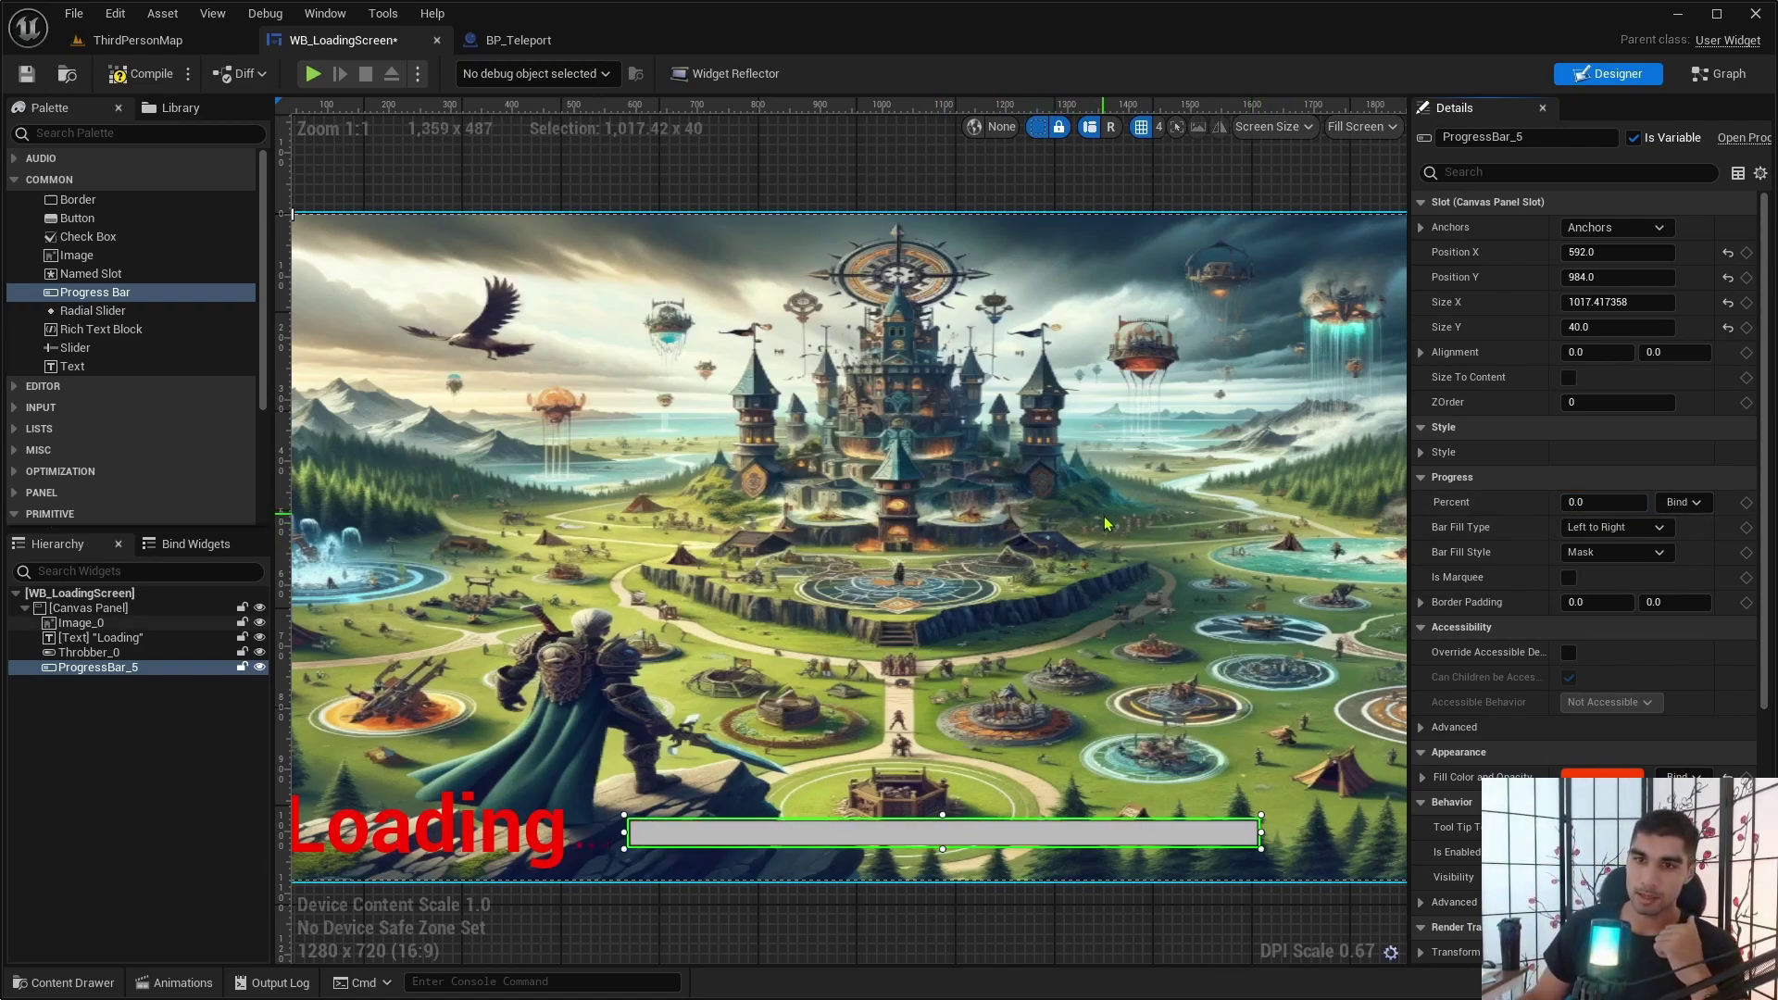
# In the widget's graph, add float variables Current Load and Max Load.
pyautogui.click(1720, 74)
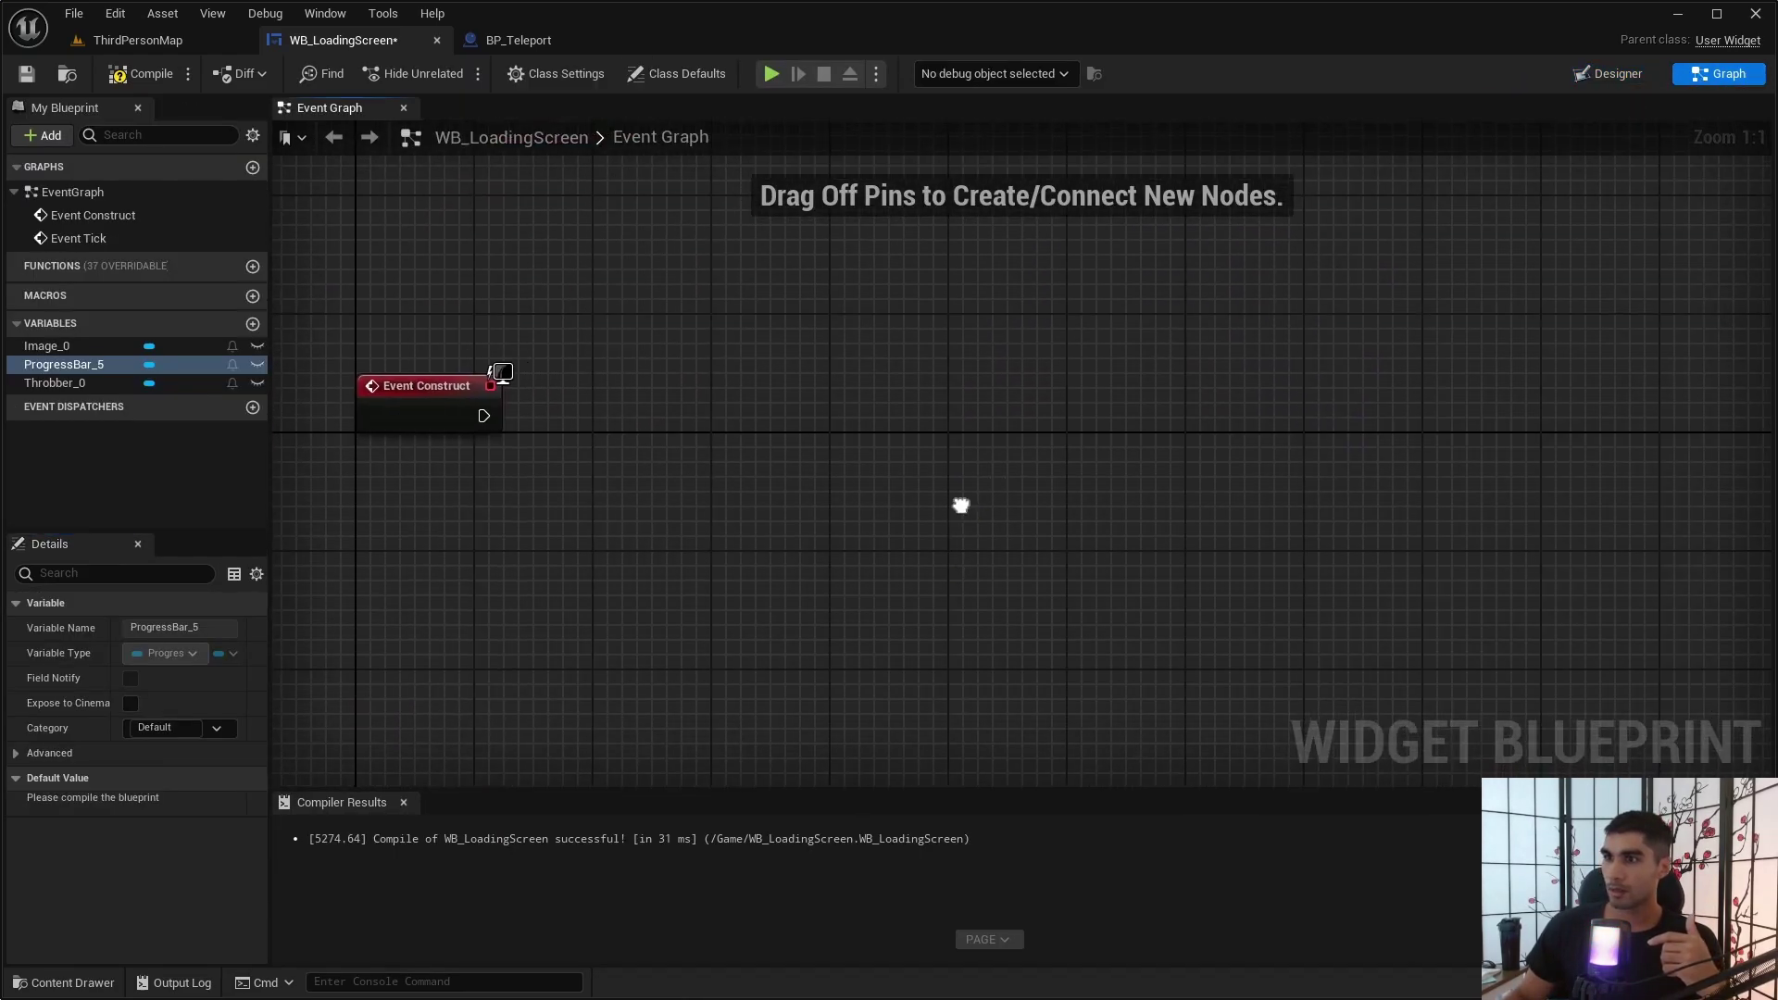
pyautogui.click(404, 802)
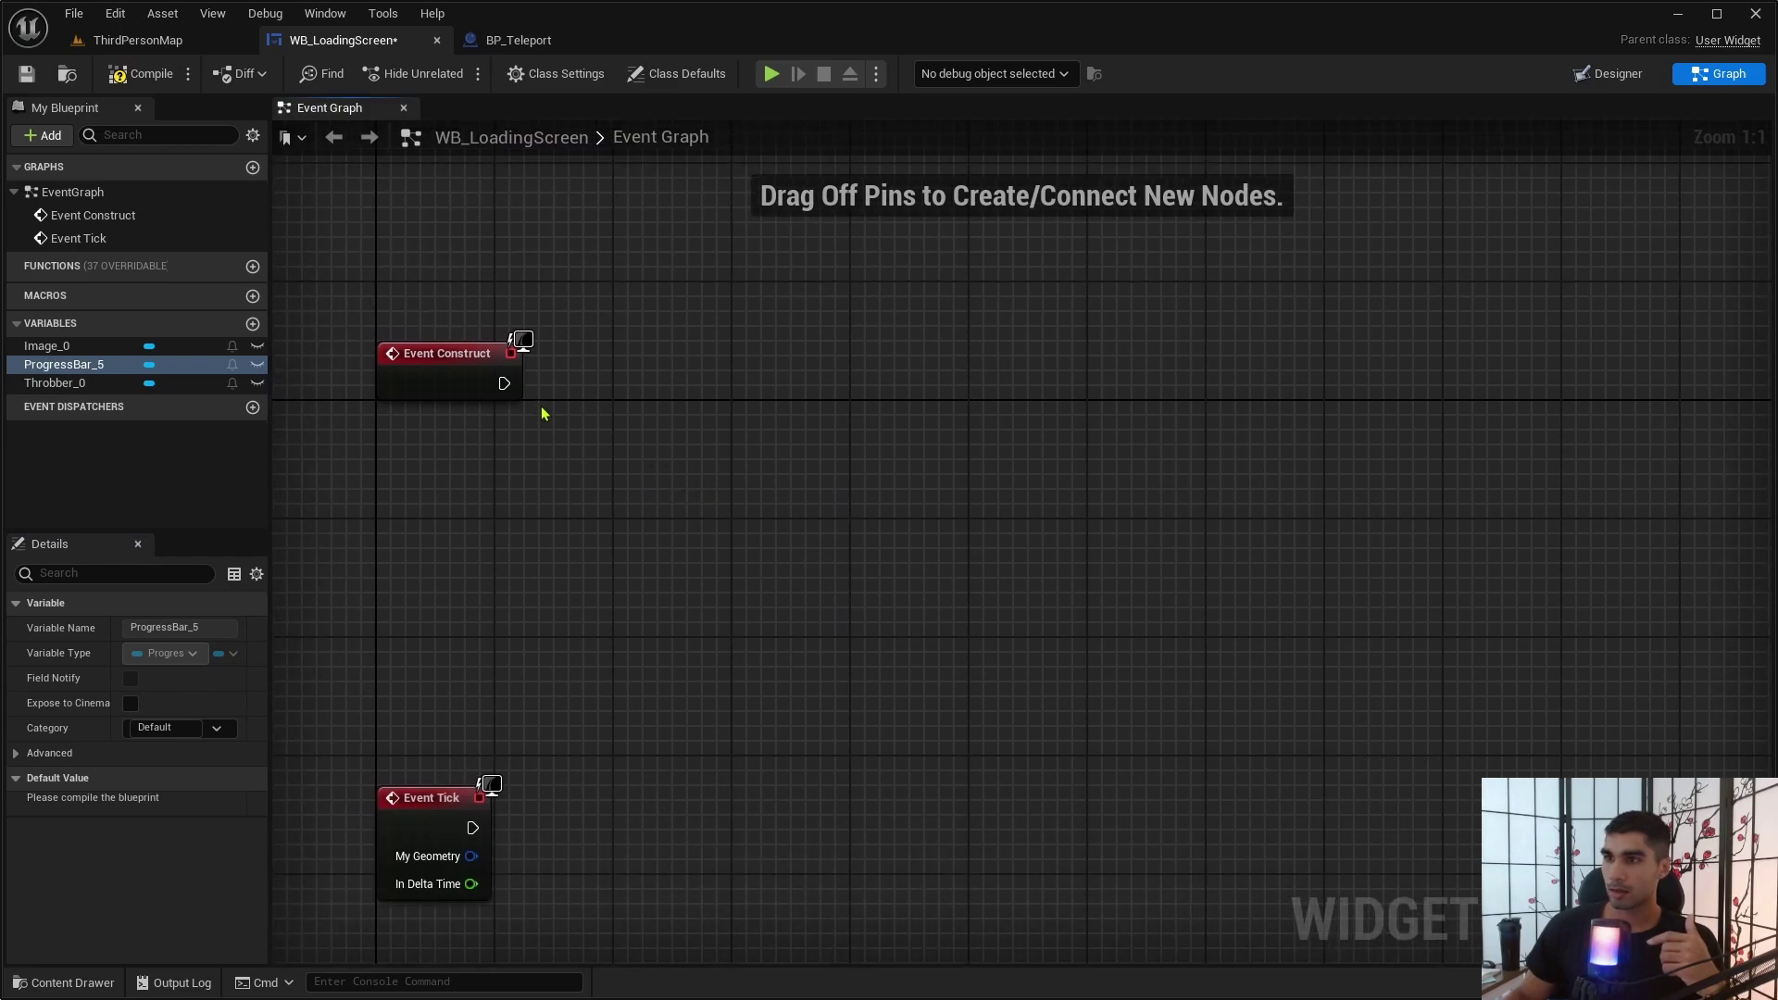
pyautogui.click(252, 323)
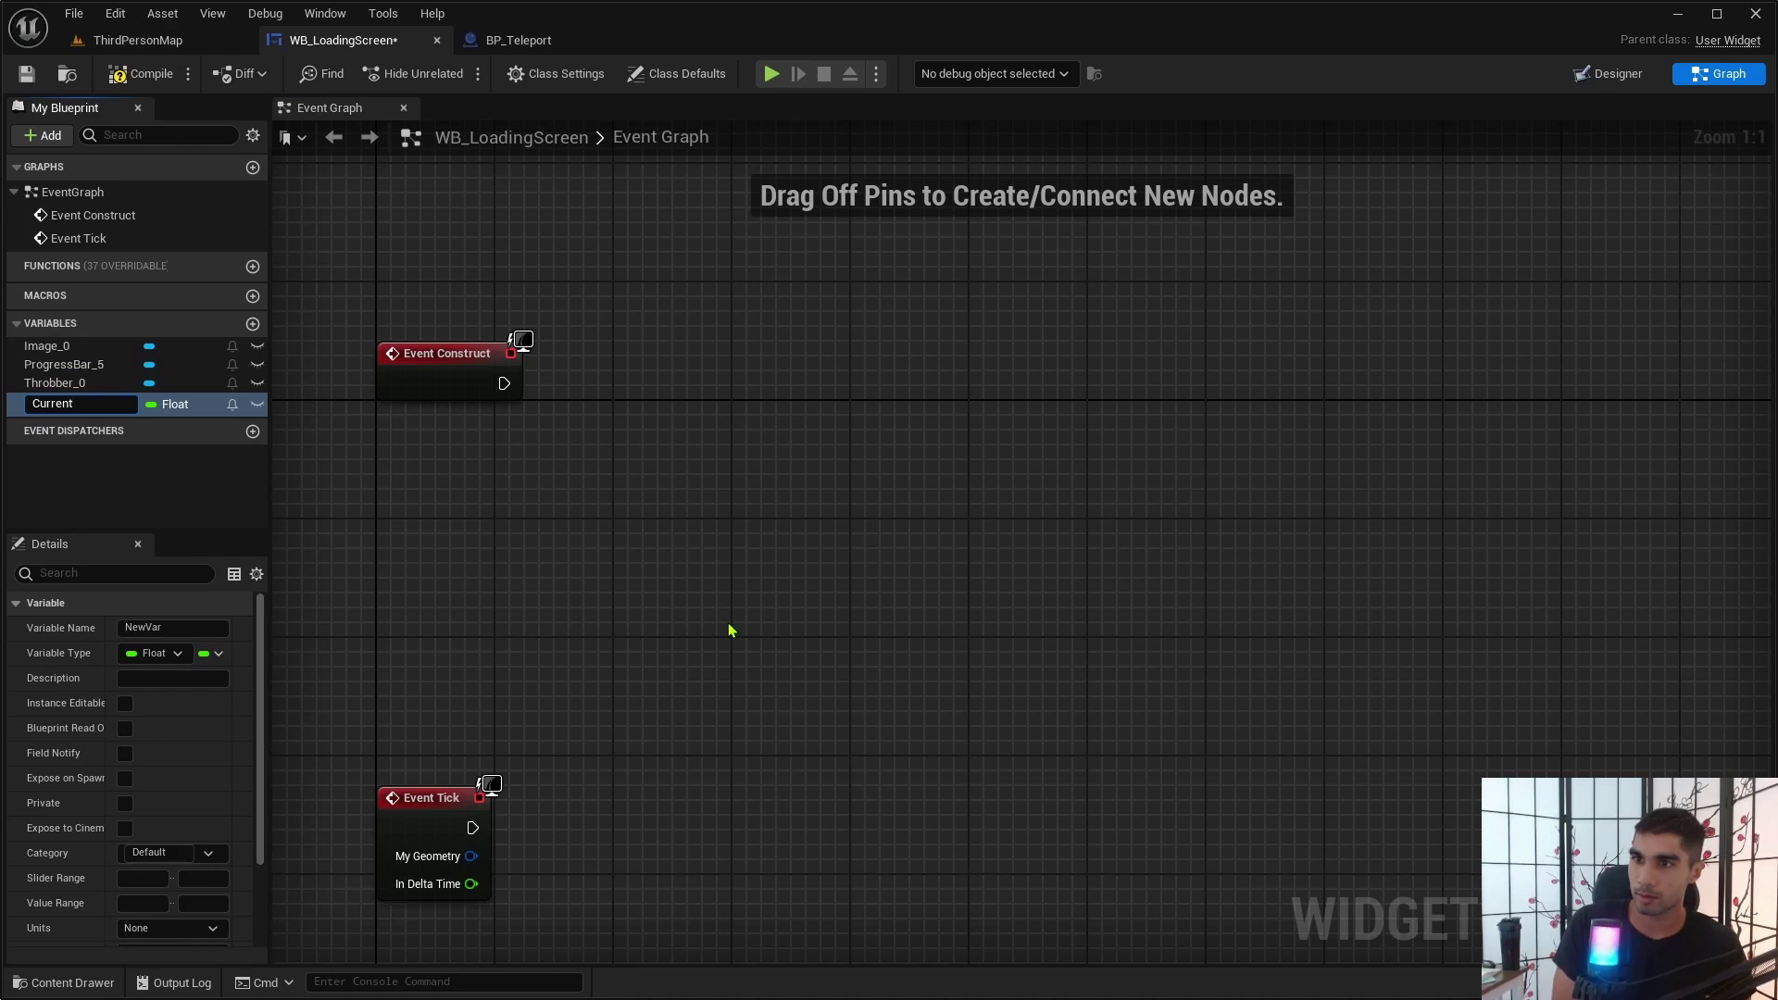
pyautogui.write('Current Load')
pyautogui.press('Return')
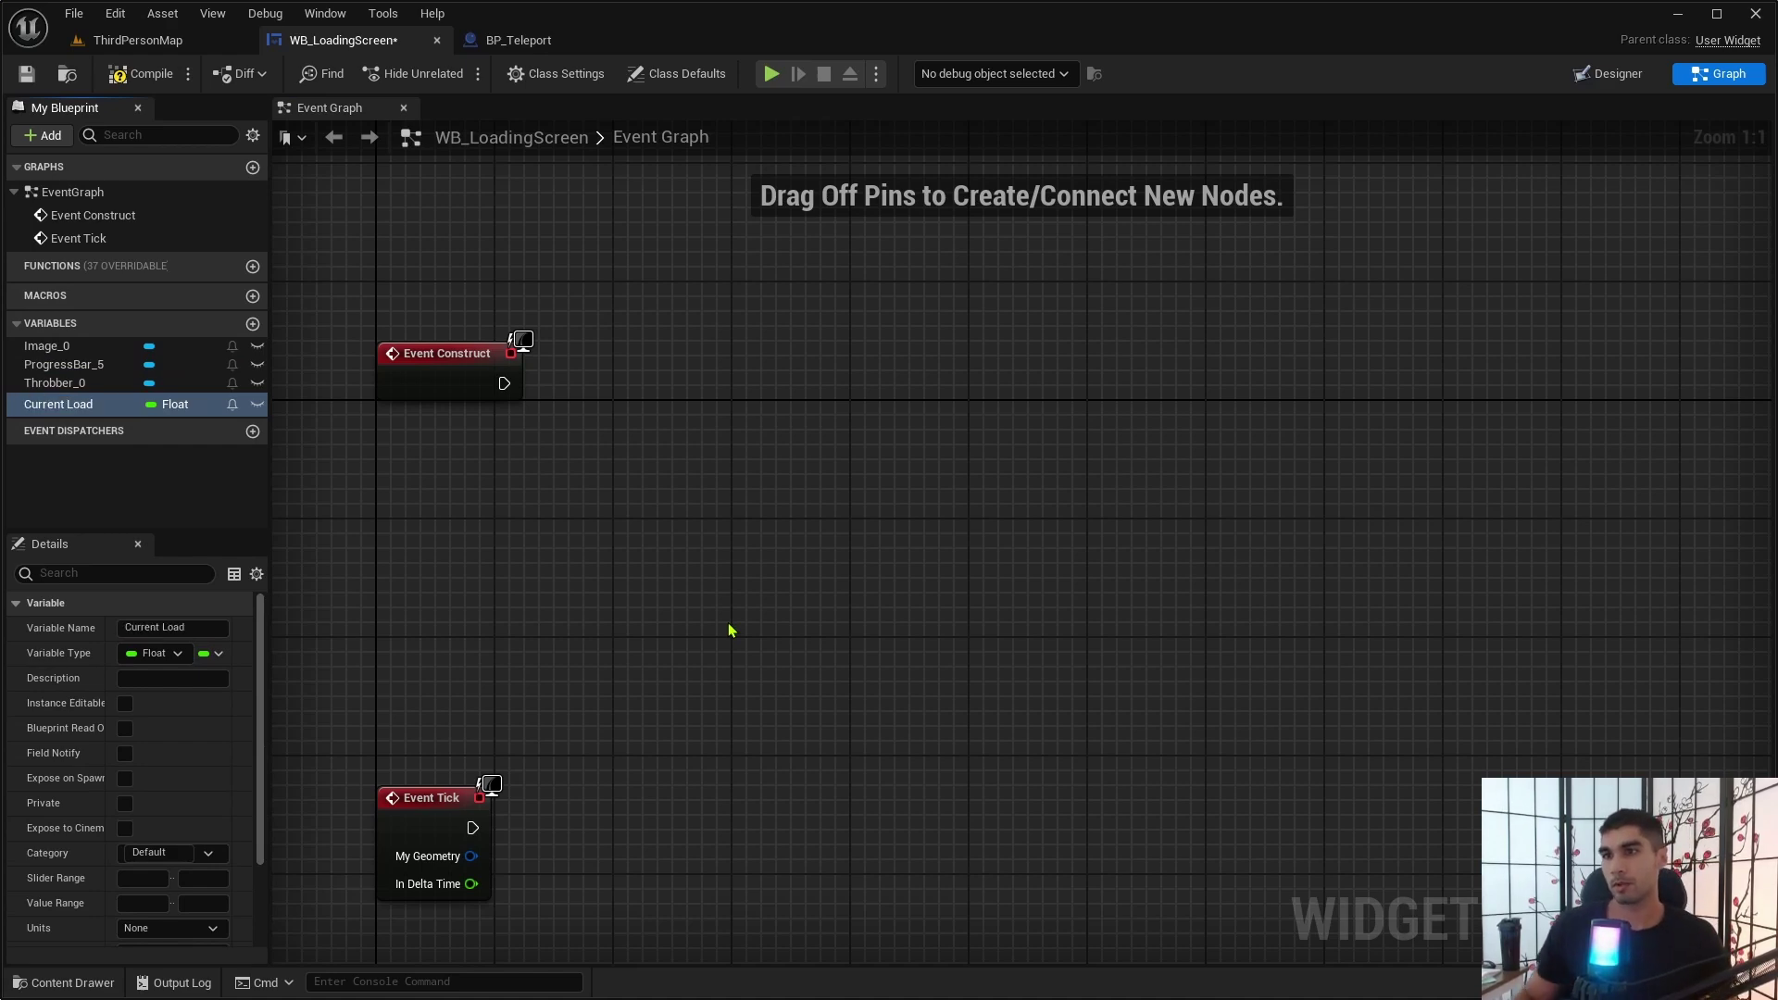
pyautogui.click(253, 324)
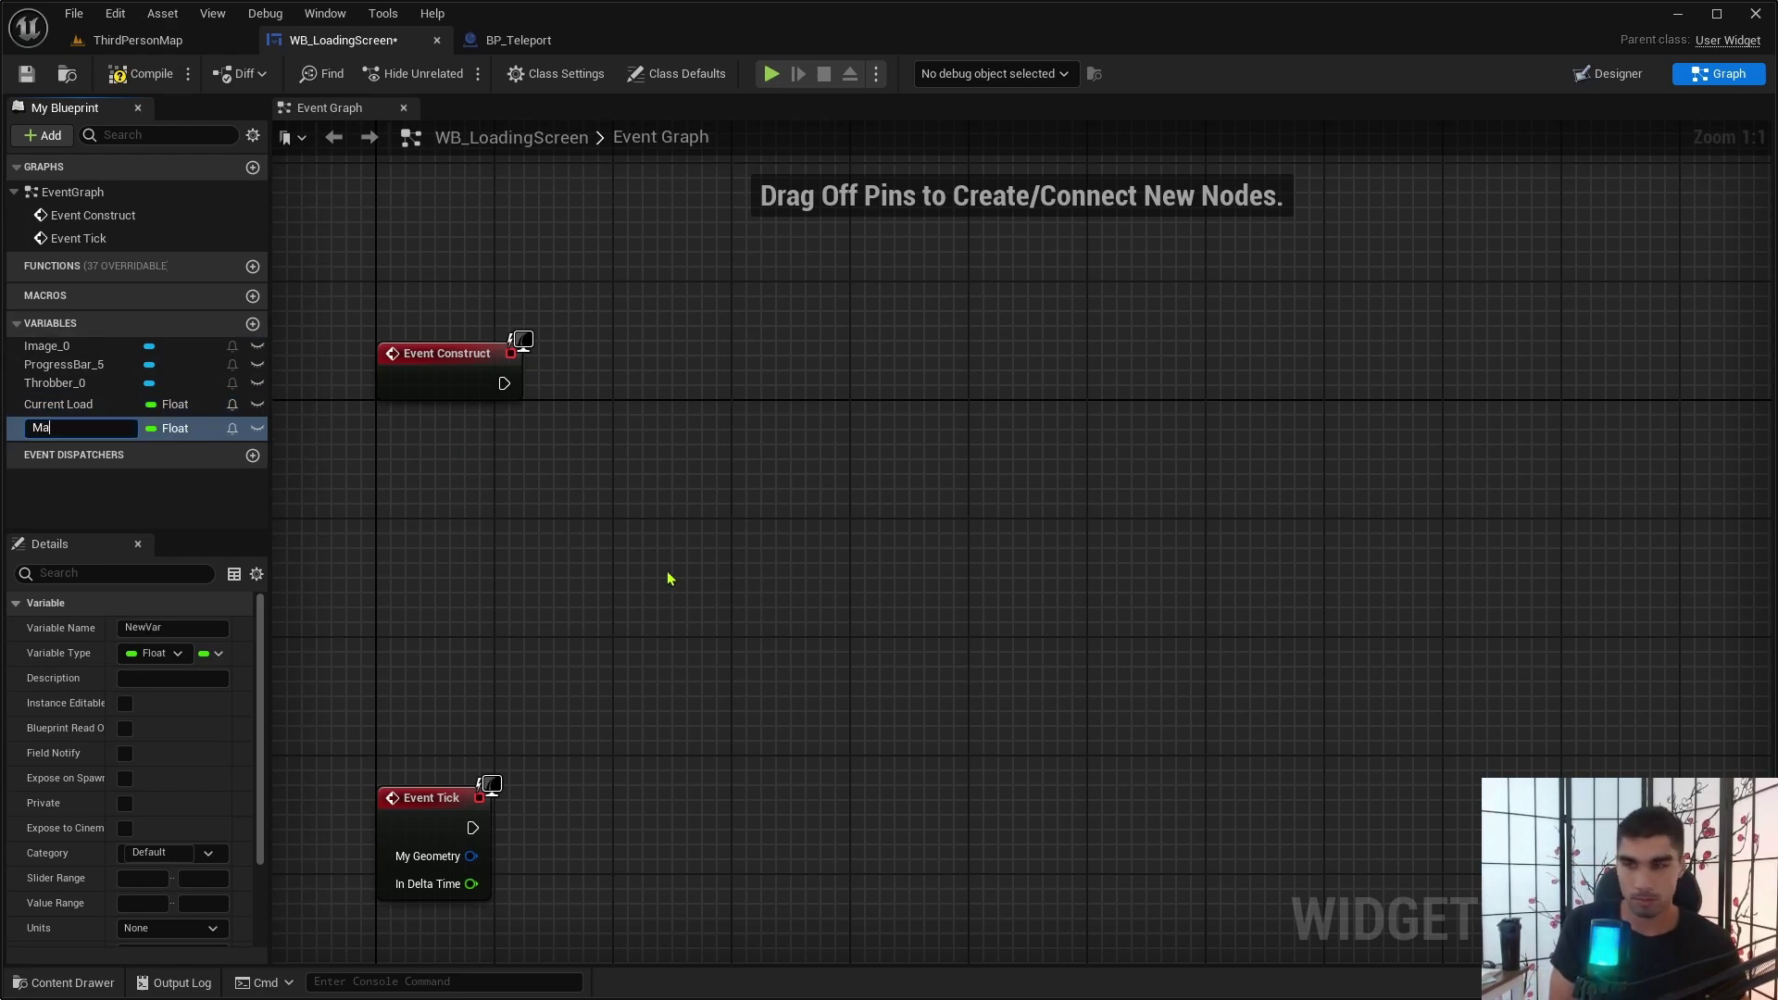
pyautogui.press('Return')
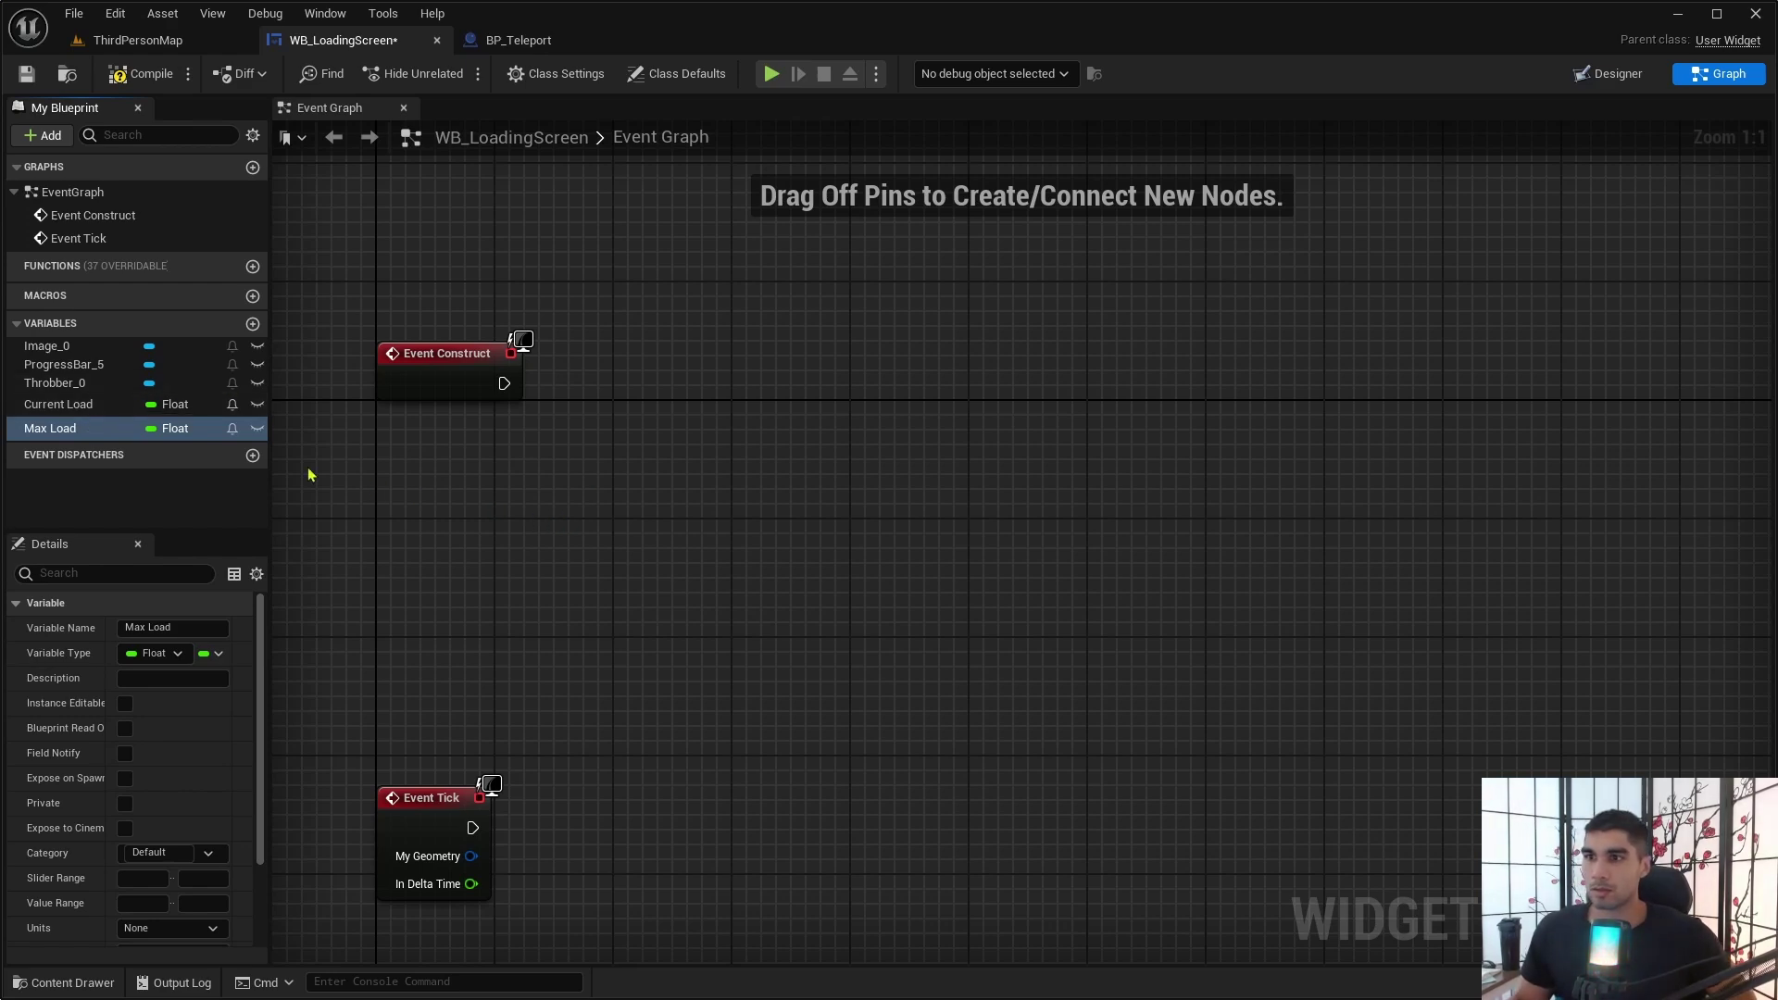
pyautogui.moveTo(74, 405); pyautogui.dragTo(765, 377)
# Wire a Current Load setter to Event Construct.
pyautogui.click(735, 404)
pyautogui.moveTo(515, 383); pyautogui.dragTo(694, 397)
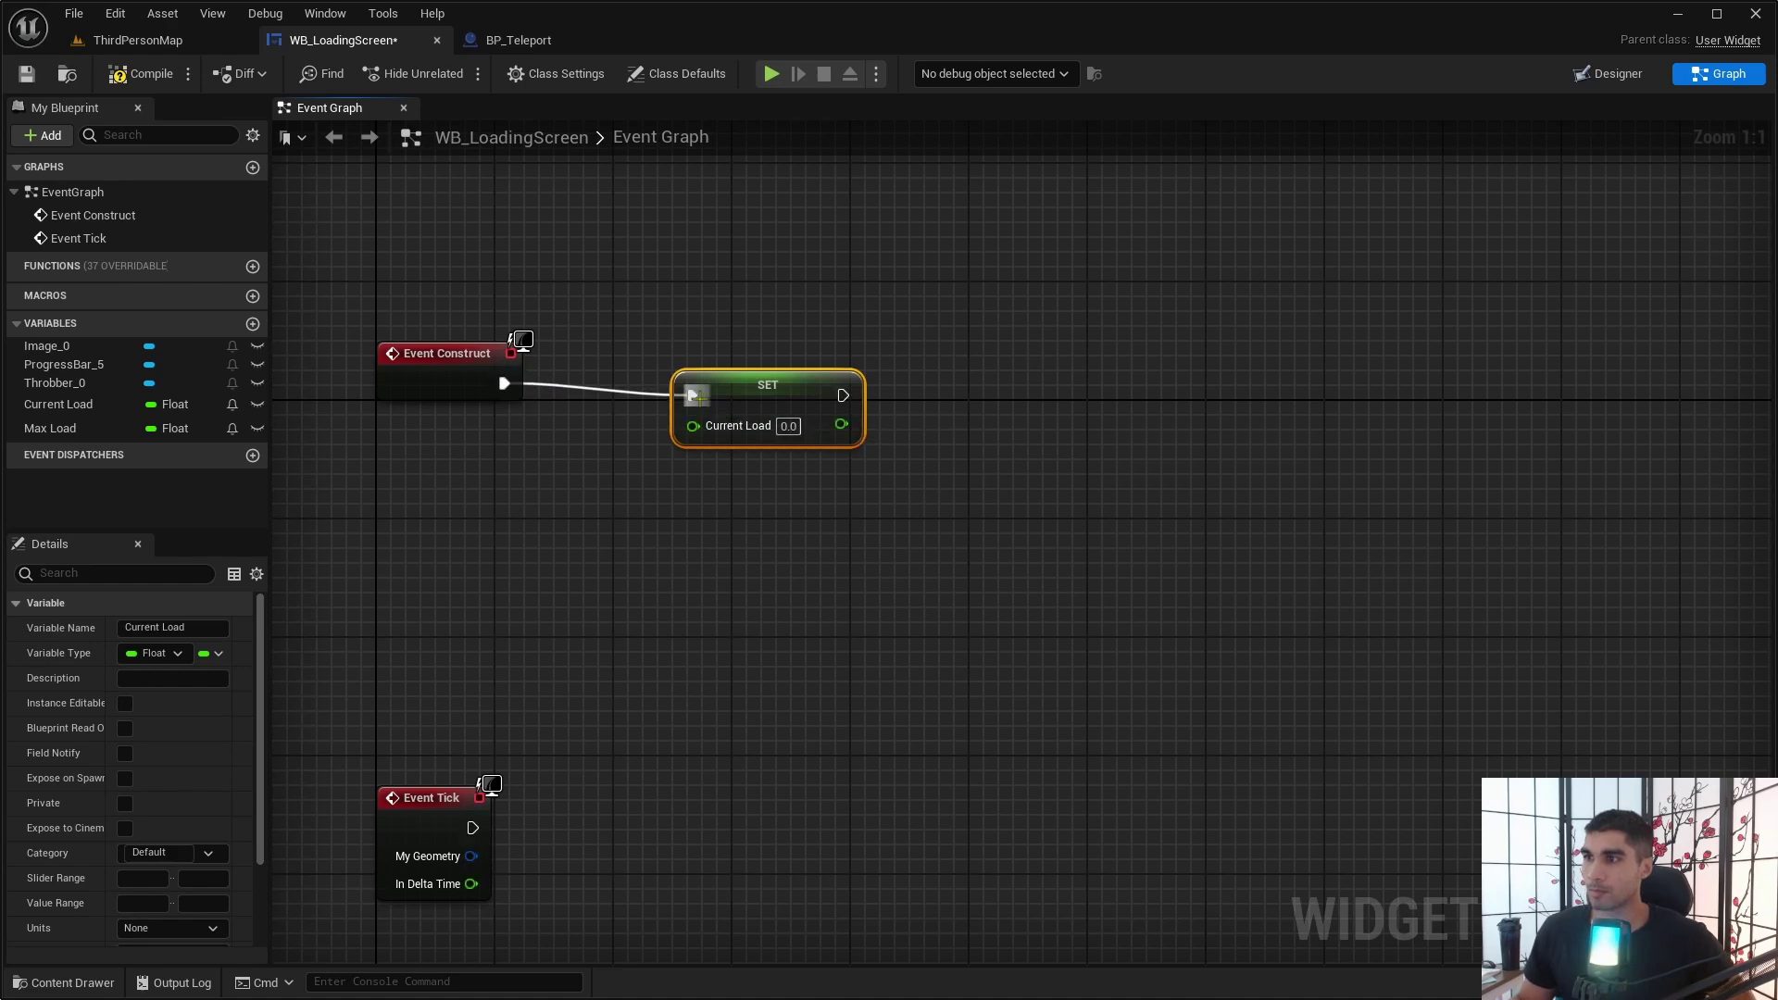
pyautogui.moveTo(747, 387); pyautogui.dragTo(750, 377, button='right')
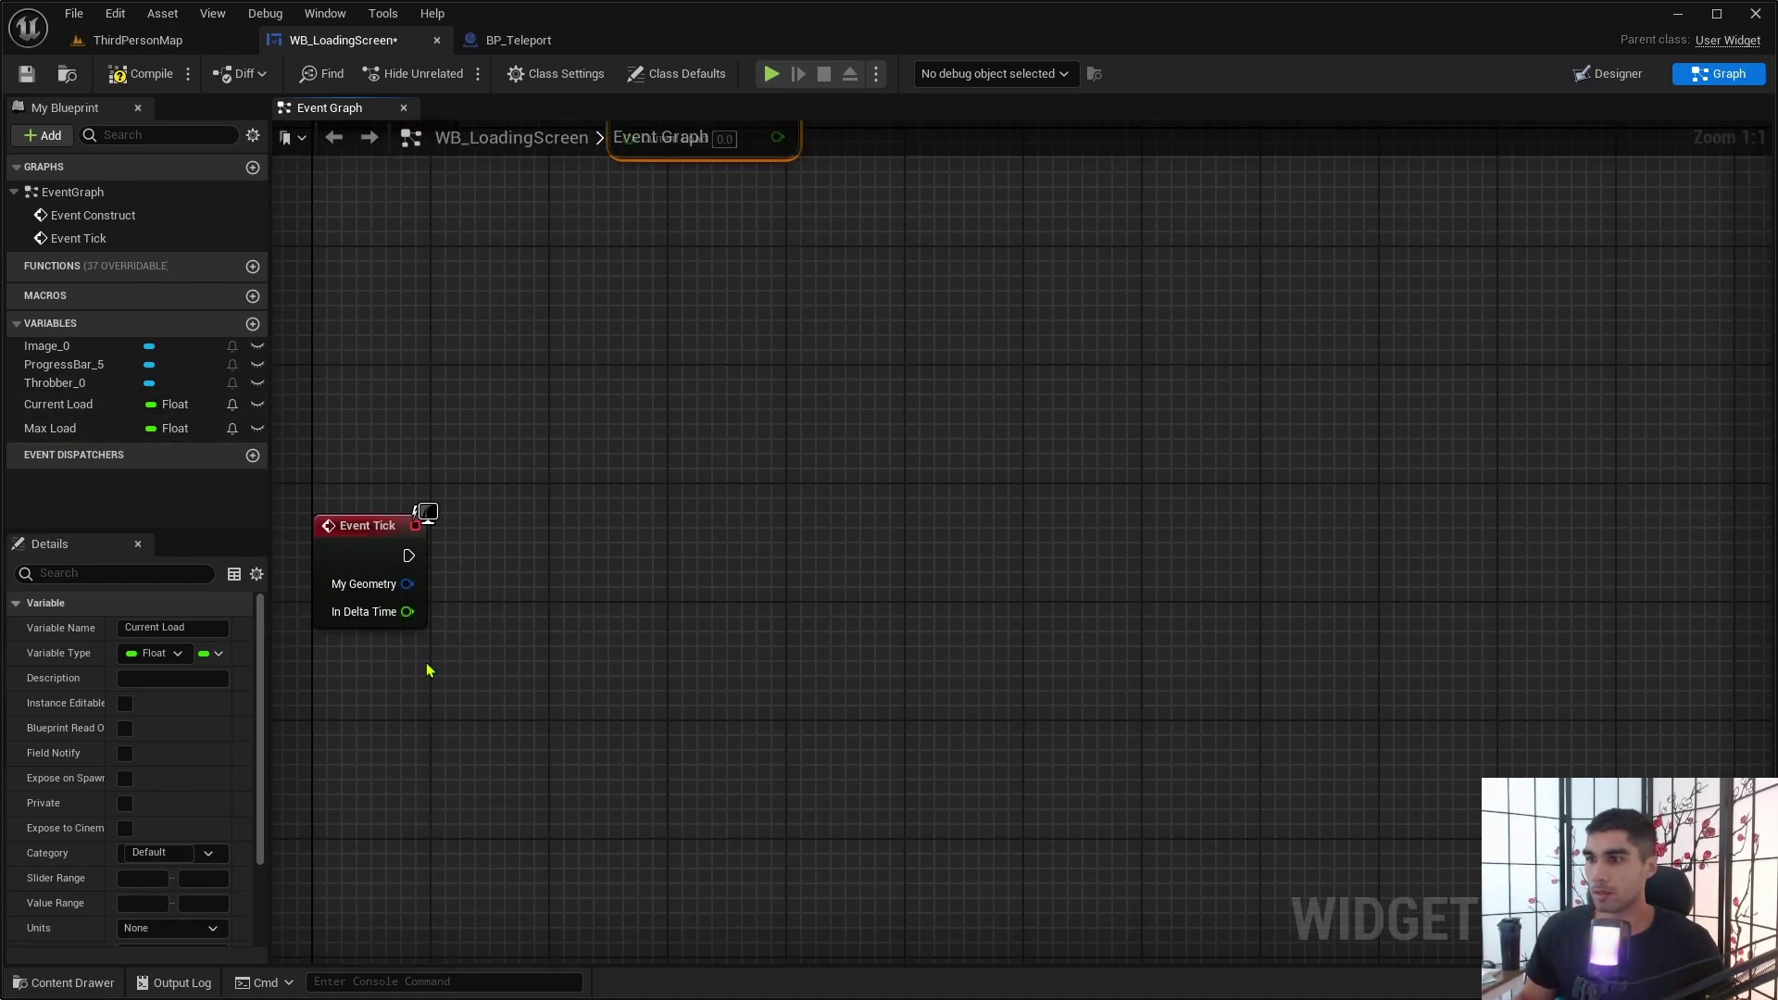
# Create an add node summing Current Load and Event Tick's In Delta Time.
pyautogui.moveTo(65, 408); pyautogui.dragTo(363, 416)
pyautogui.click(497, 408)
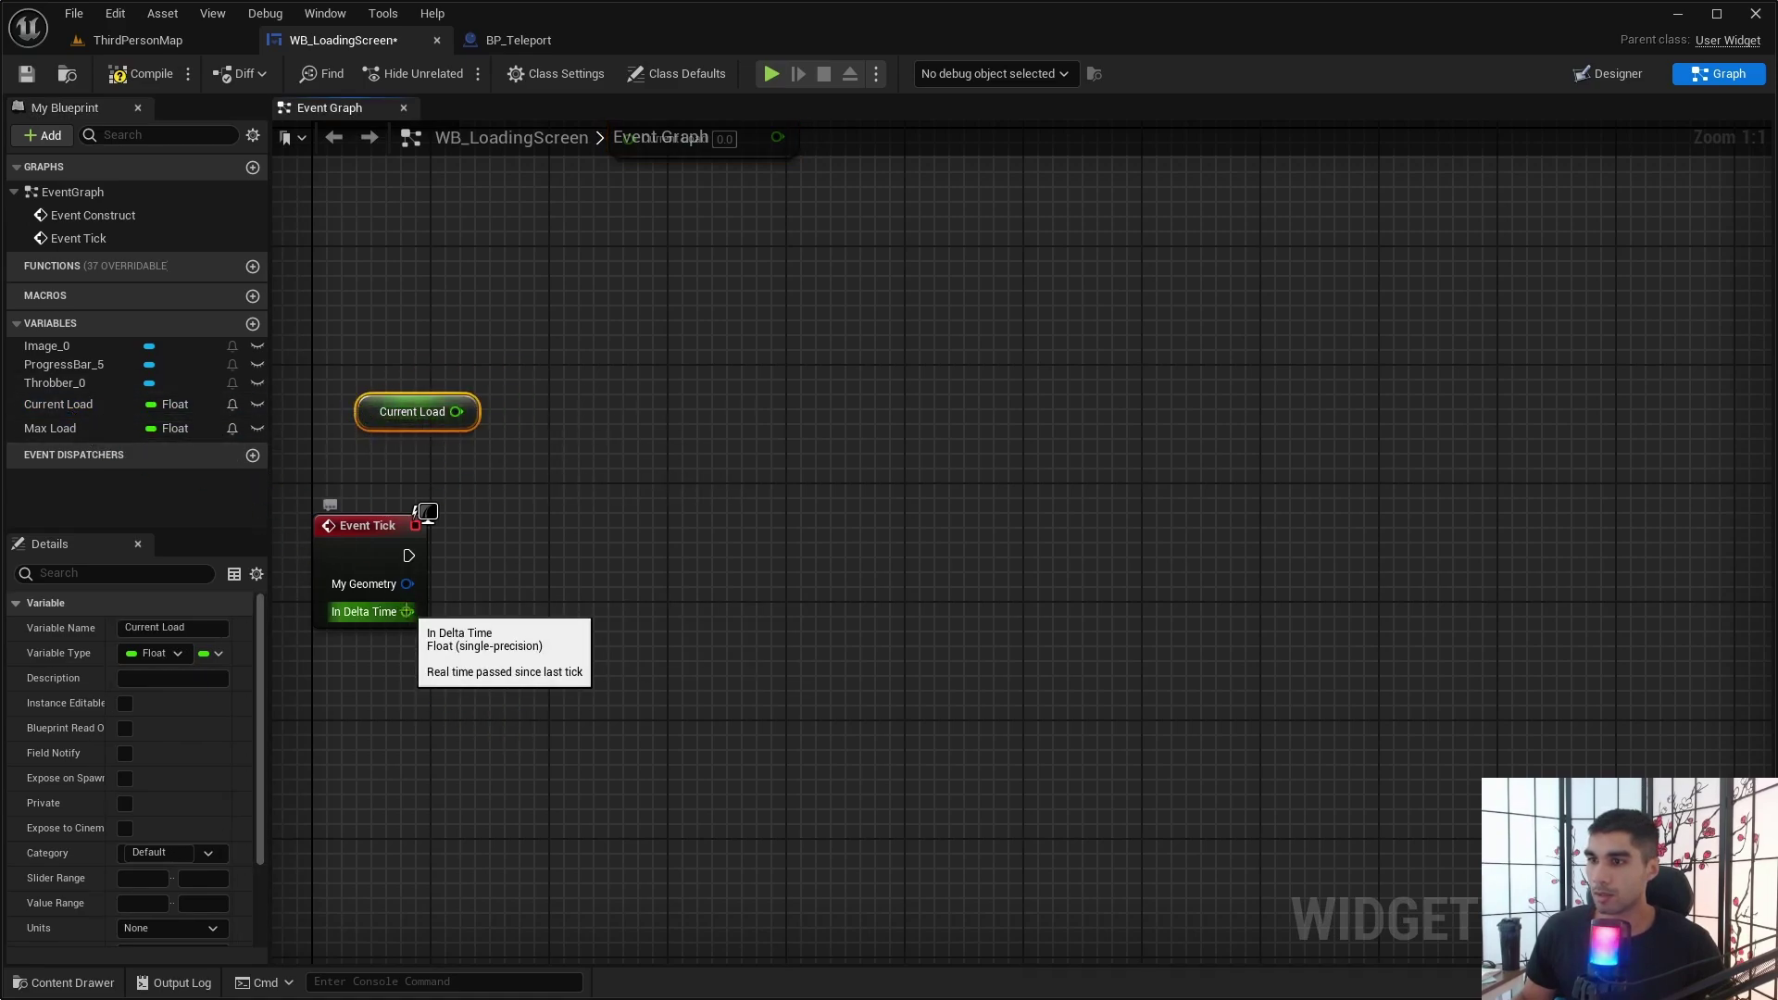
pyautogui.moveTo(408, 613); pyautogui.dragTo(654, 453)
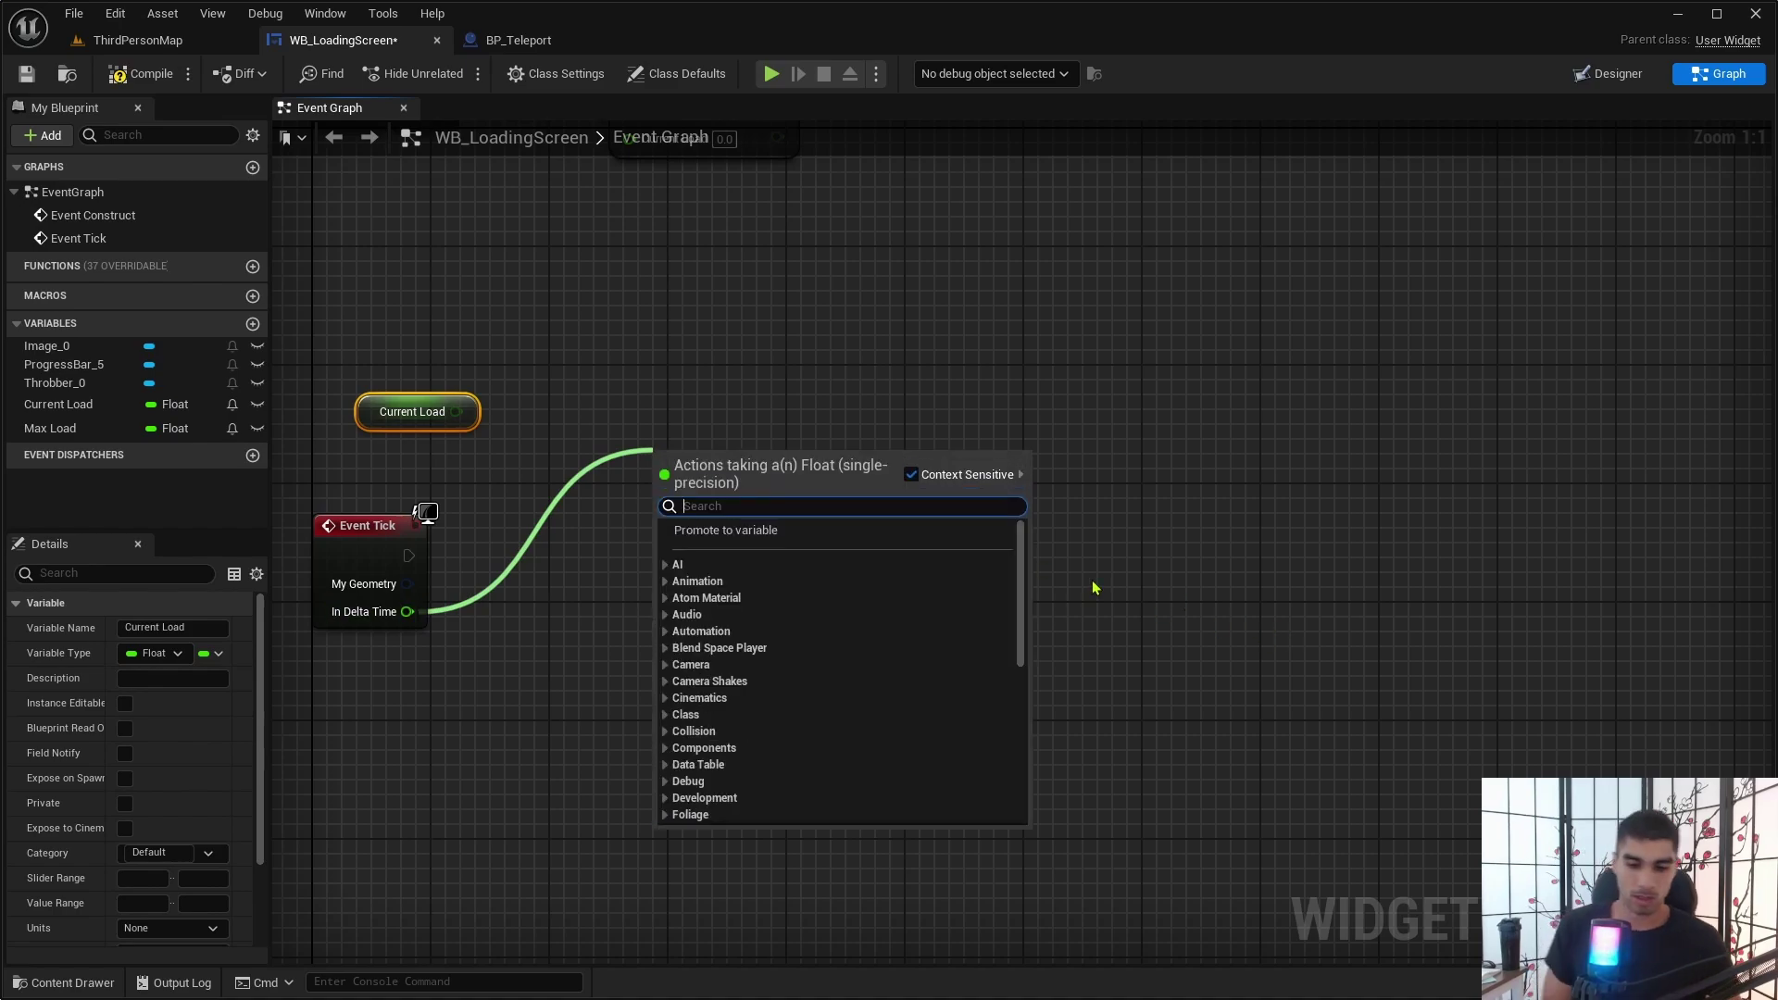
pyautogui.write('+')
pyautogui.click(785, 624)
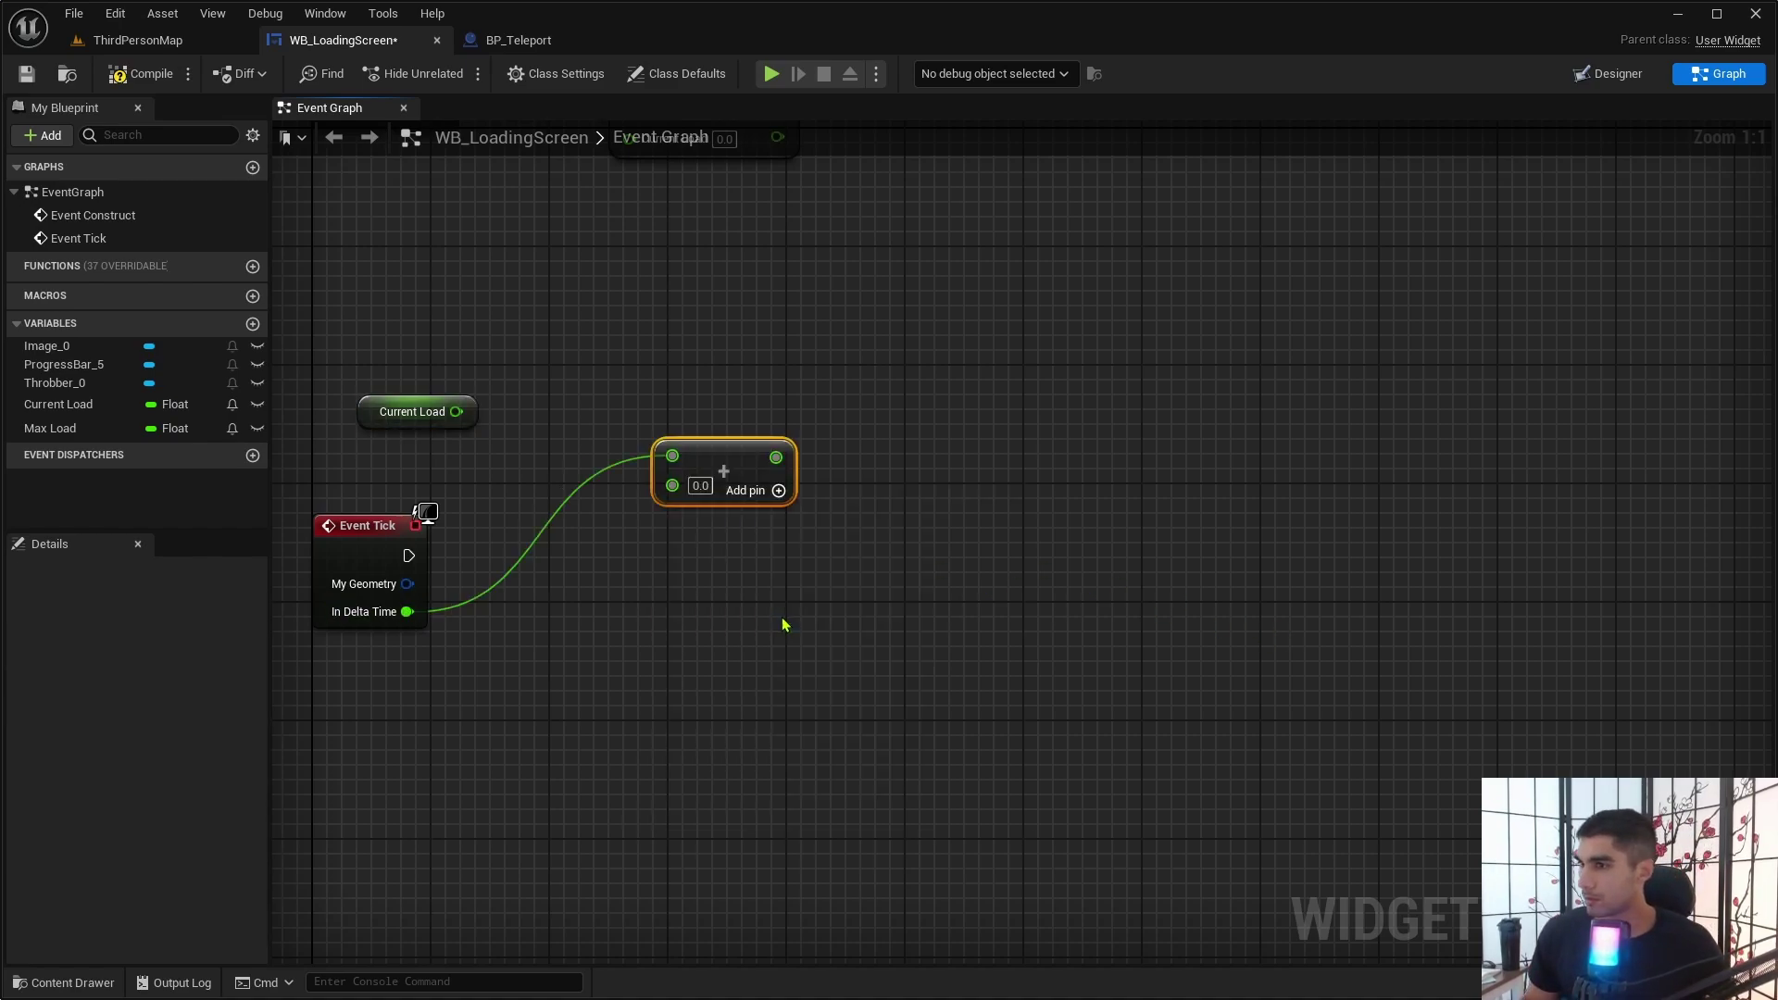
pyautogui.keyDown('alt'); pyautogui.click(673, 456); pyautogui.keyUp('alt')
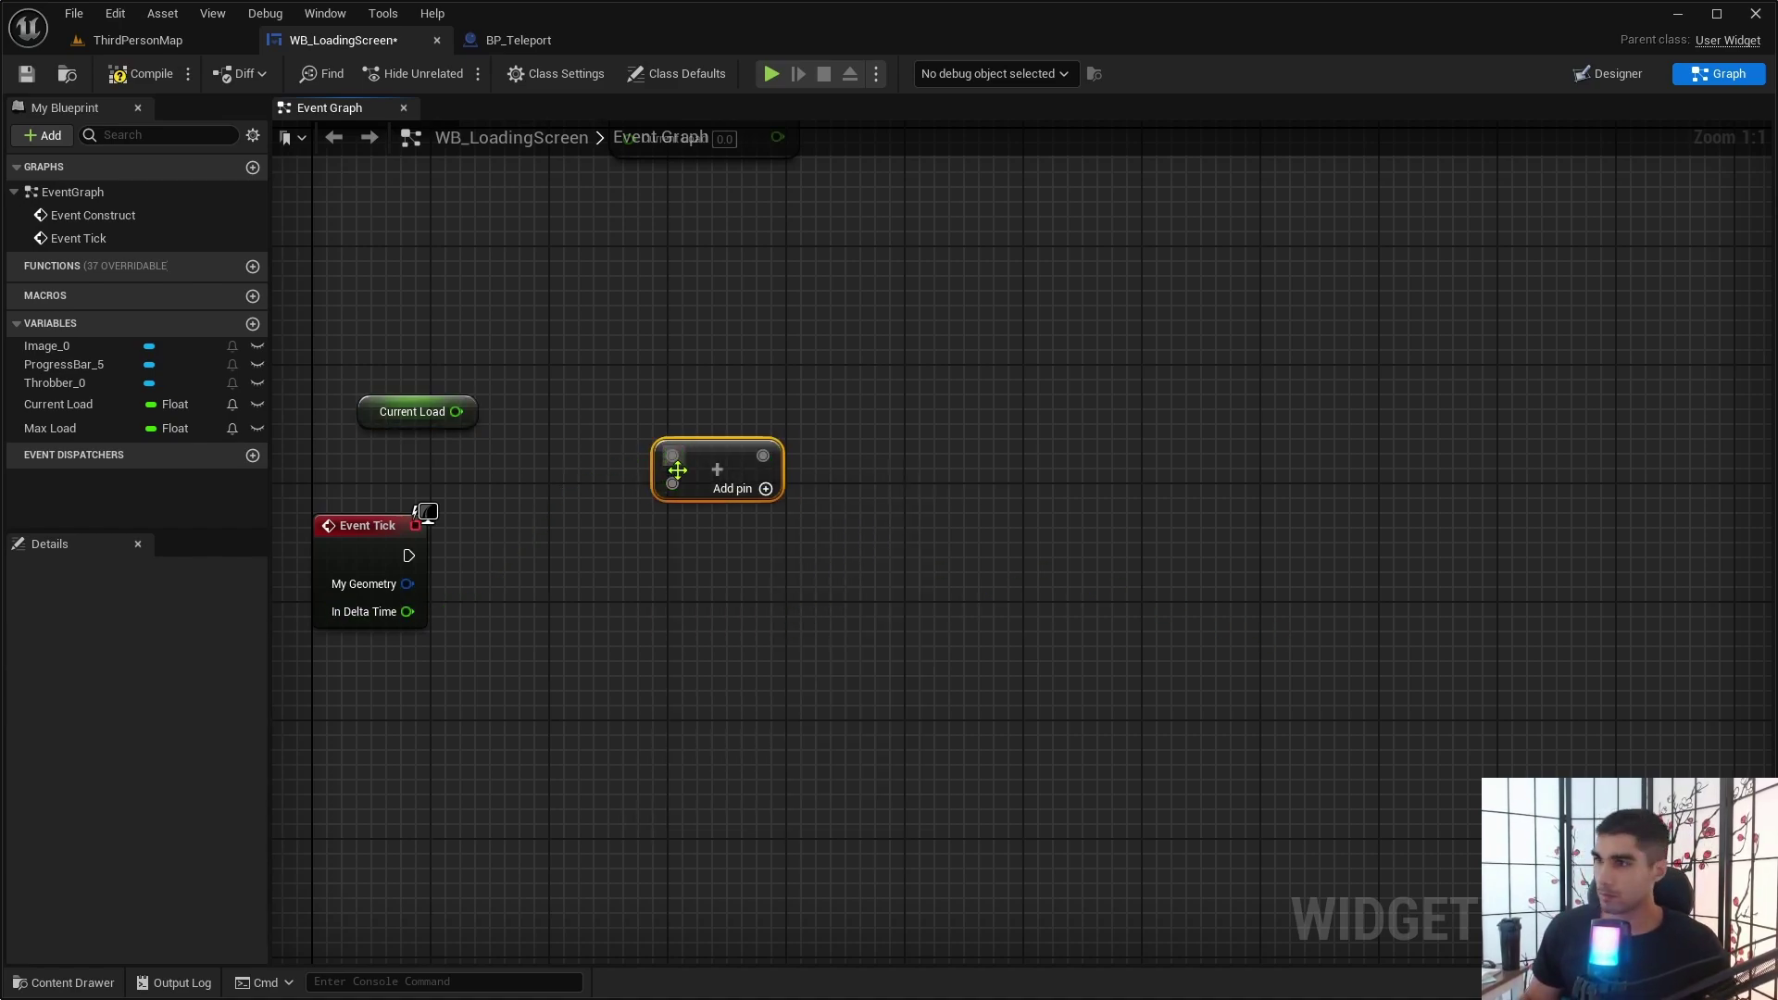
pyautogui.moveTo(673, 483); pyautogui.dragTo(408, 612)
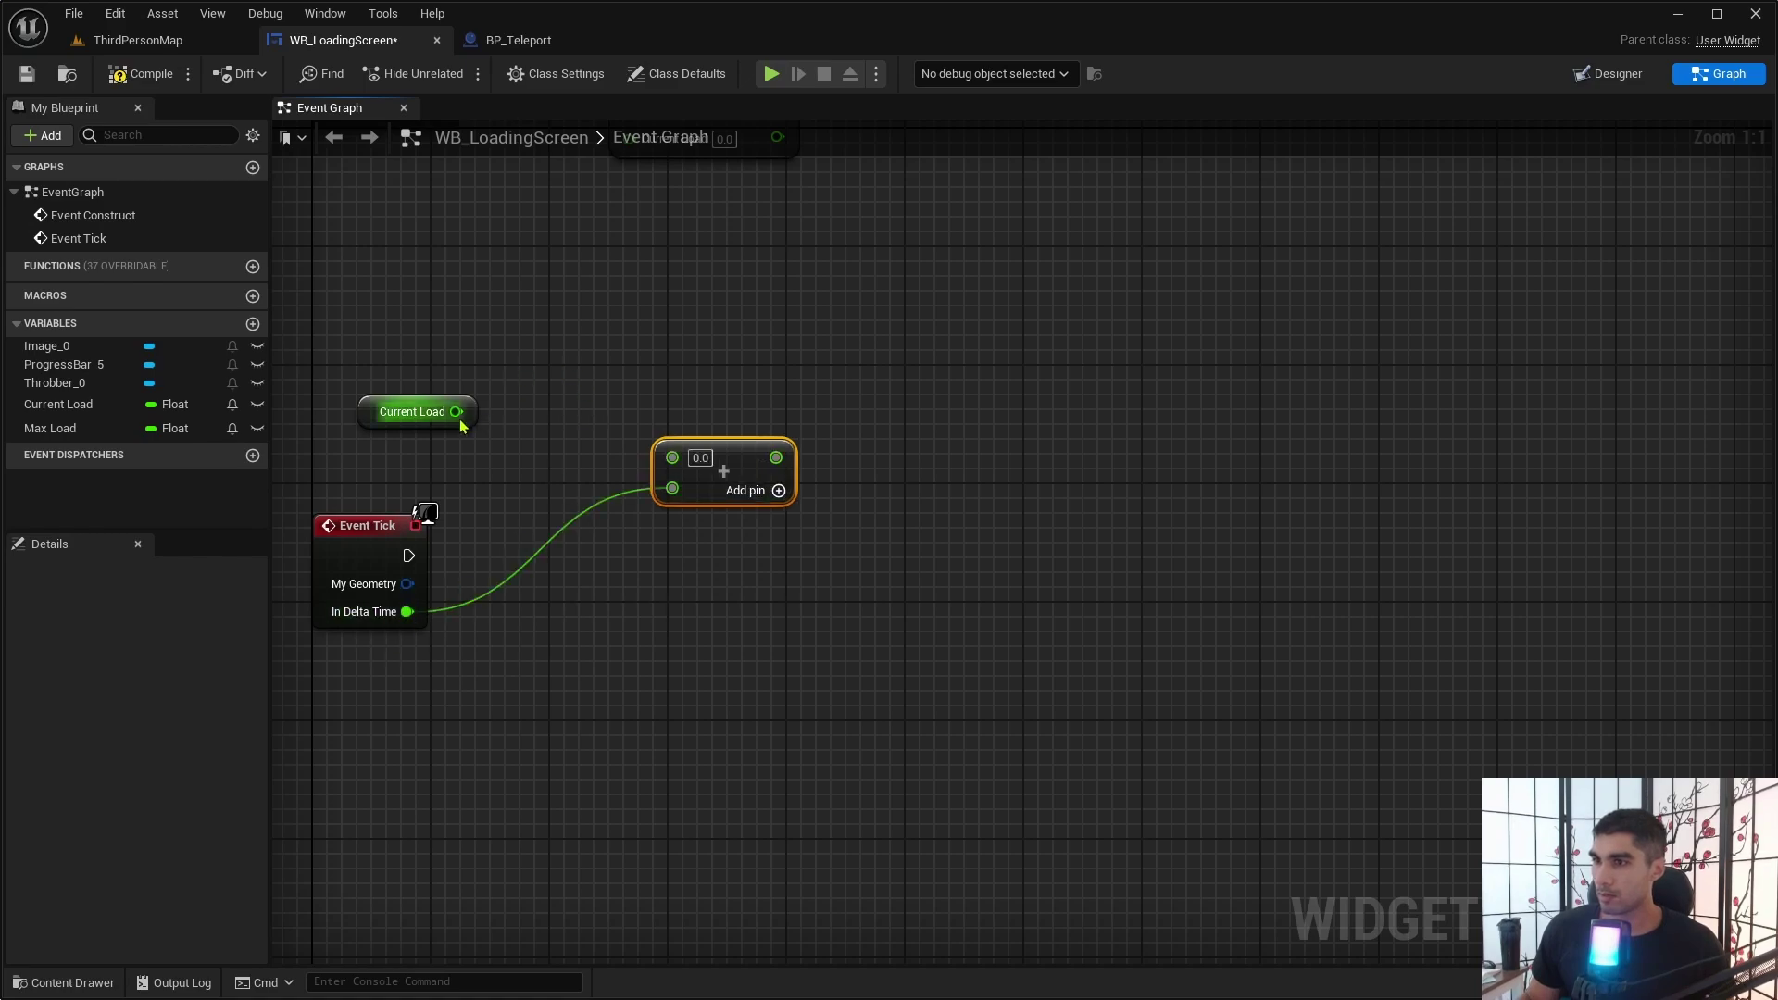
pyautogui.moveTo(456, 411); pyautogui.dragTo(673, 456)
pyautogui.moveTo(933, 504); pyautogui.dragTo(618, 556, button='right')
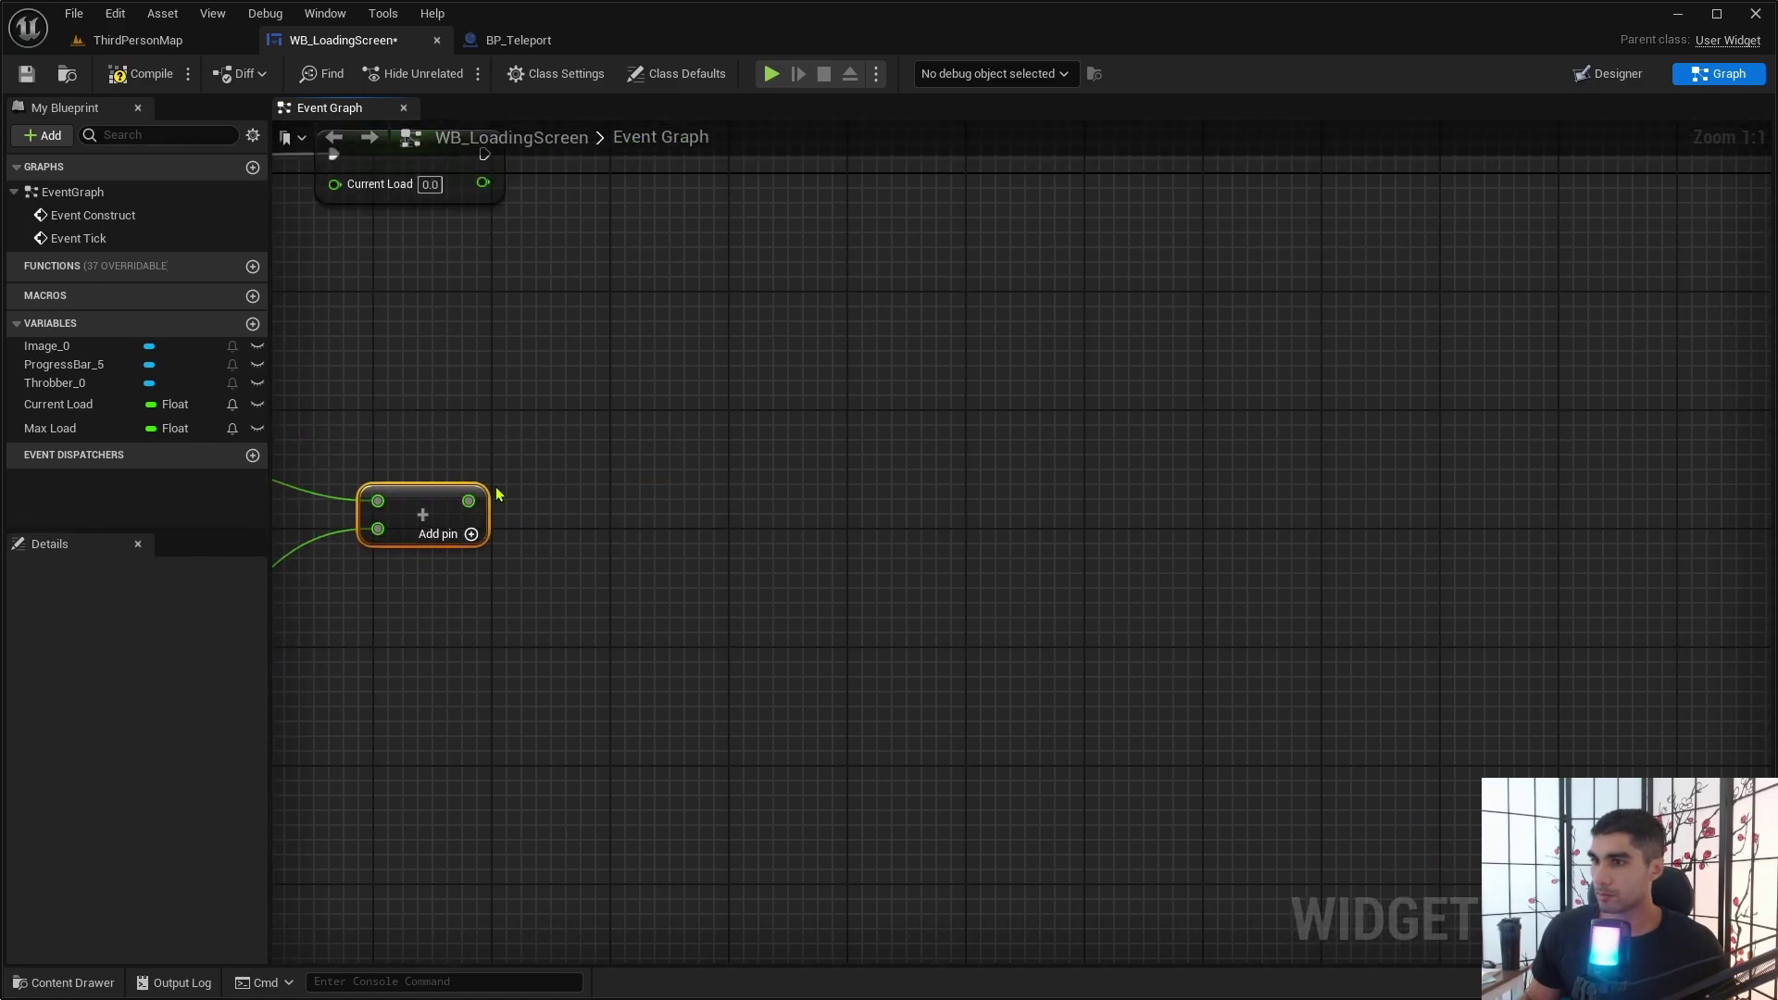
# Store the sum in a SET Current Load node run by Event Tick, then compile.
pyautogui.moveTo(467, 500); pyautogui.dragTo(552, 643)
pyautogui.click(741, 790)
pyautogui.moveTo(741, 790); pyautogui.dragTo(1080, 671, button='right')
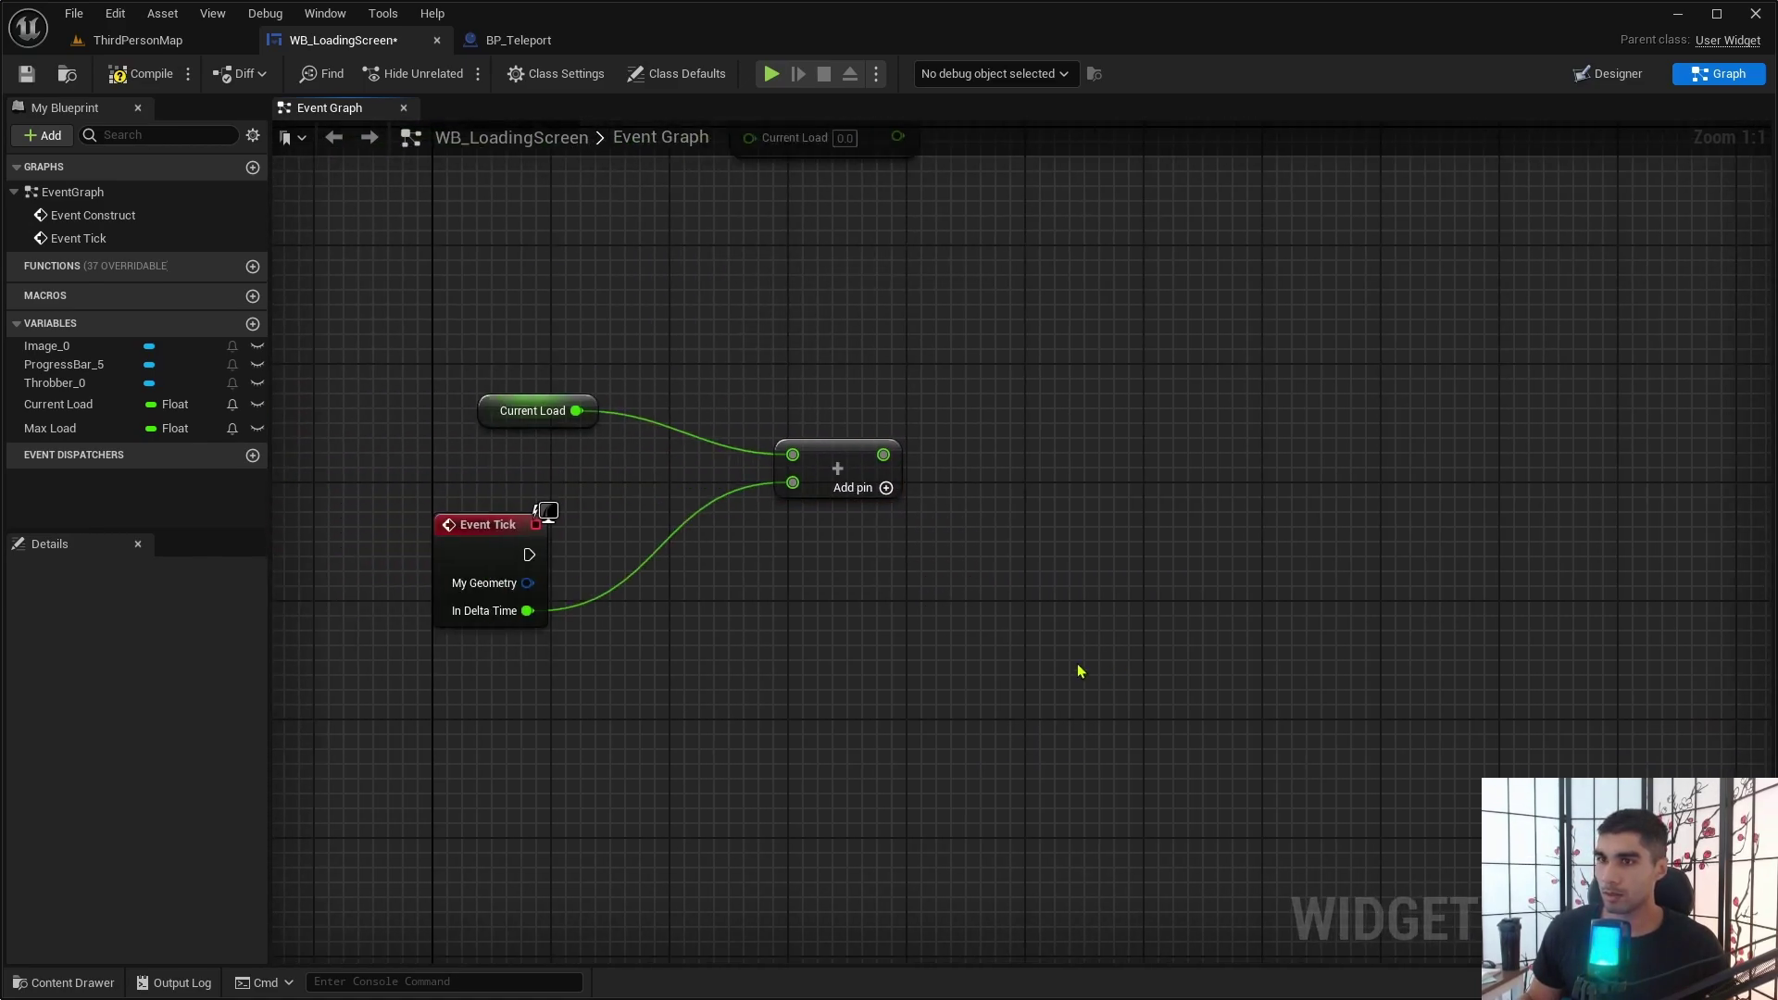
pyautogui.moveTo(59, 404); pyautogui.dragTo(1094, 581)
pyautogui.click(1005, 614)
pyautogui.moveTo(872, 461); pyautogui.dragTo(1116, 583)
pyautogui.moveTo(881, 455); pyautogui.dragTo(1091, 612)
pyautogui.moveTo(529, 555); pyautogui.dragTo(1139, 576)
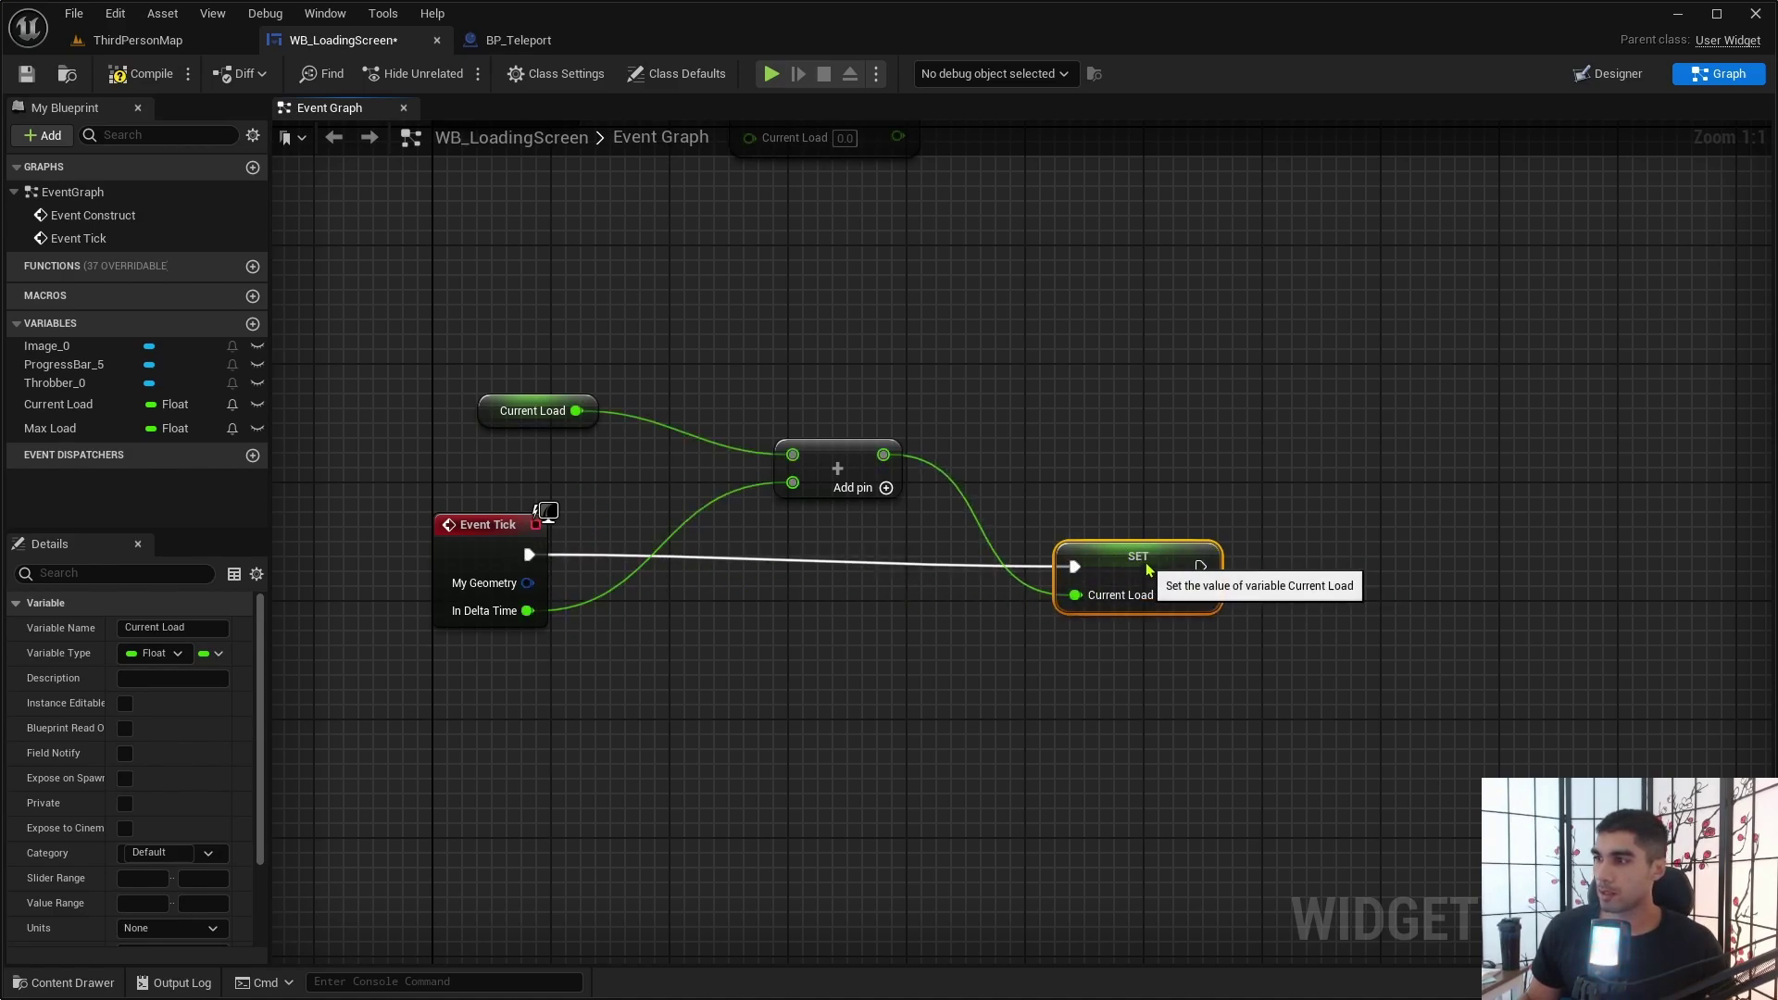
pyautogui.moveTo(1139, 593); pyautogui.dragTo(1140, 578)
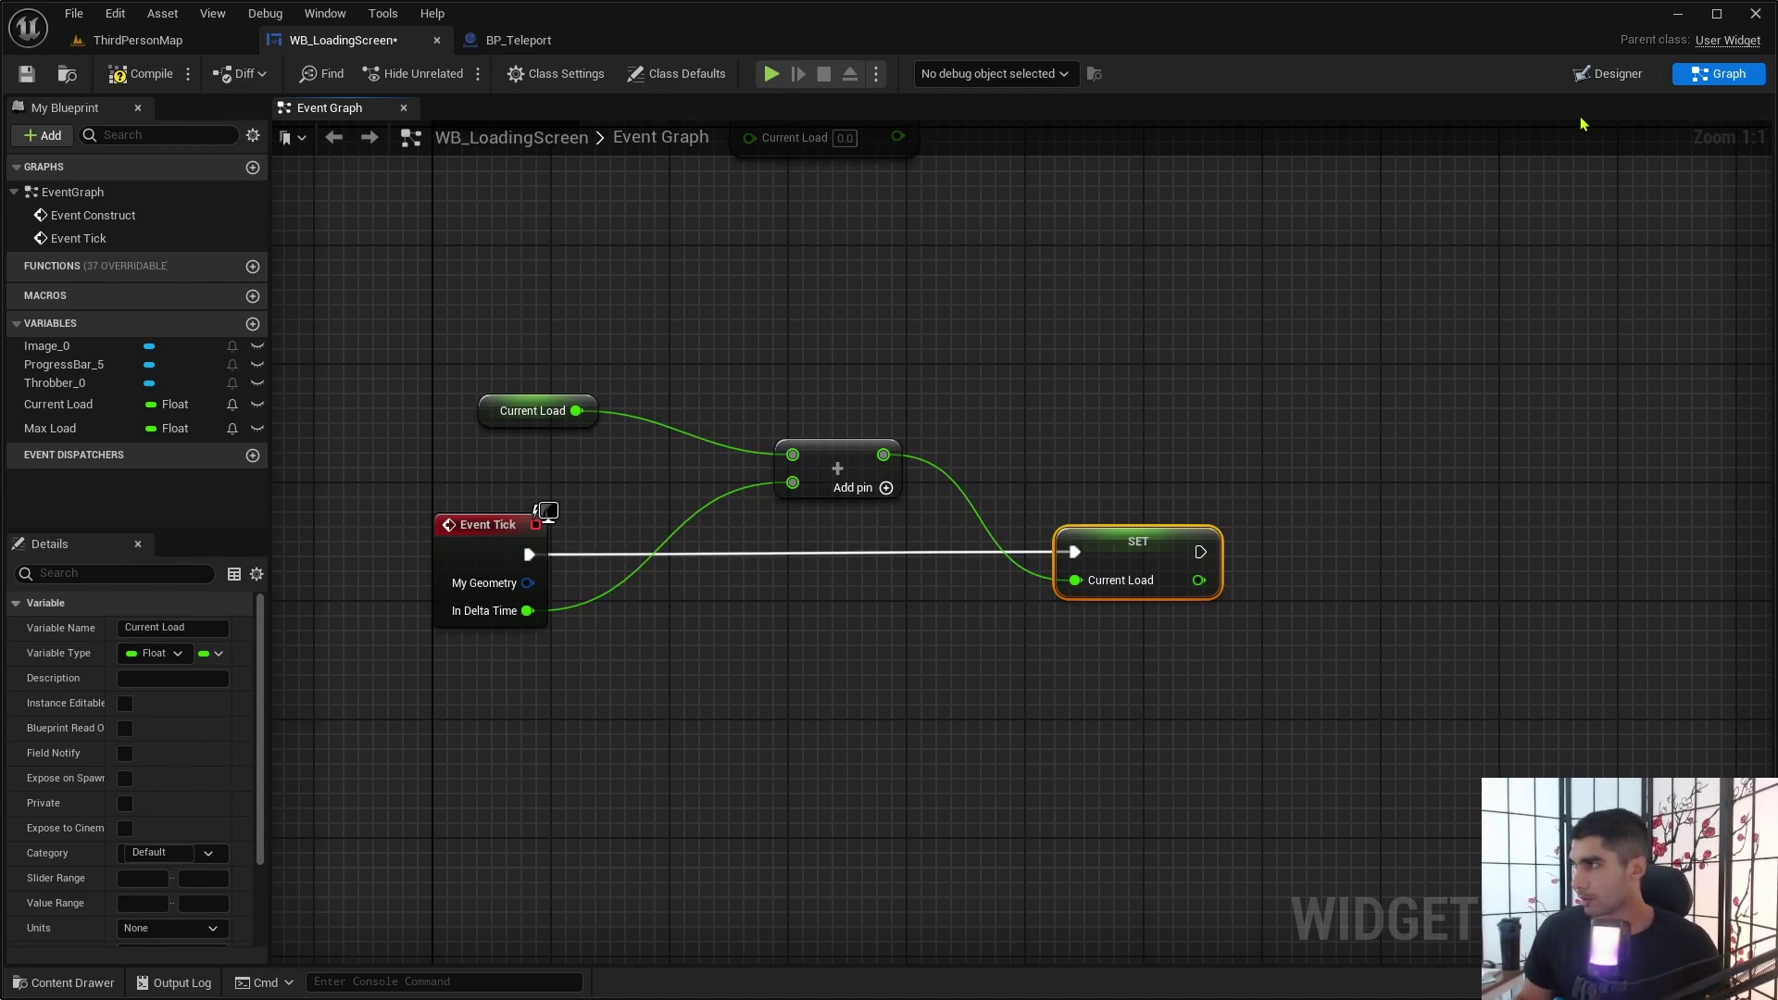
pyautogui.click(139, 74)
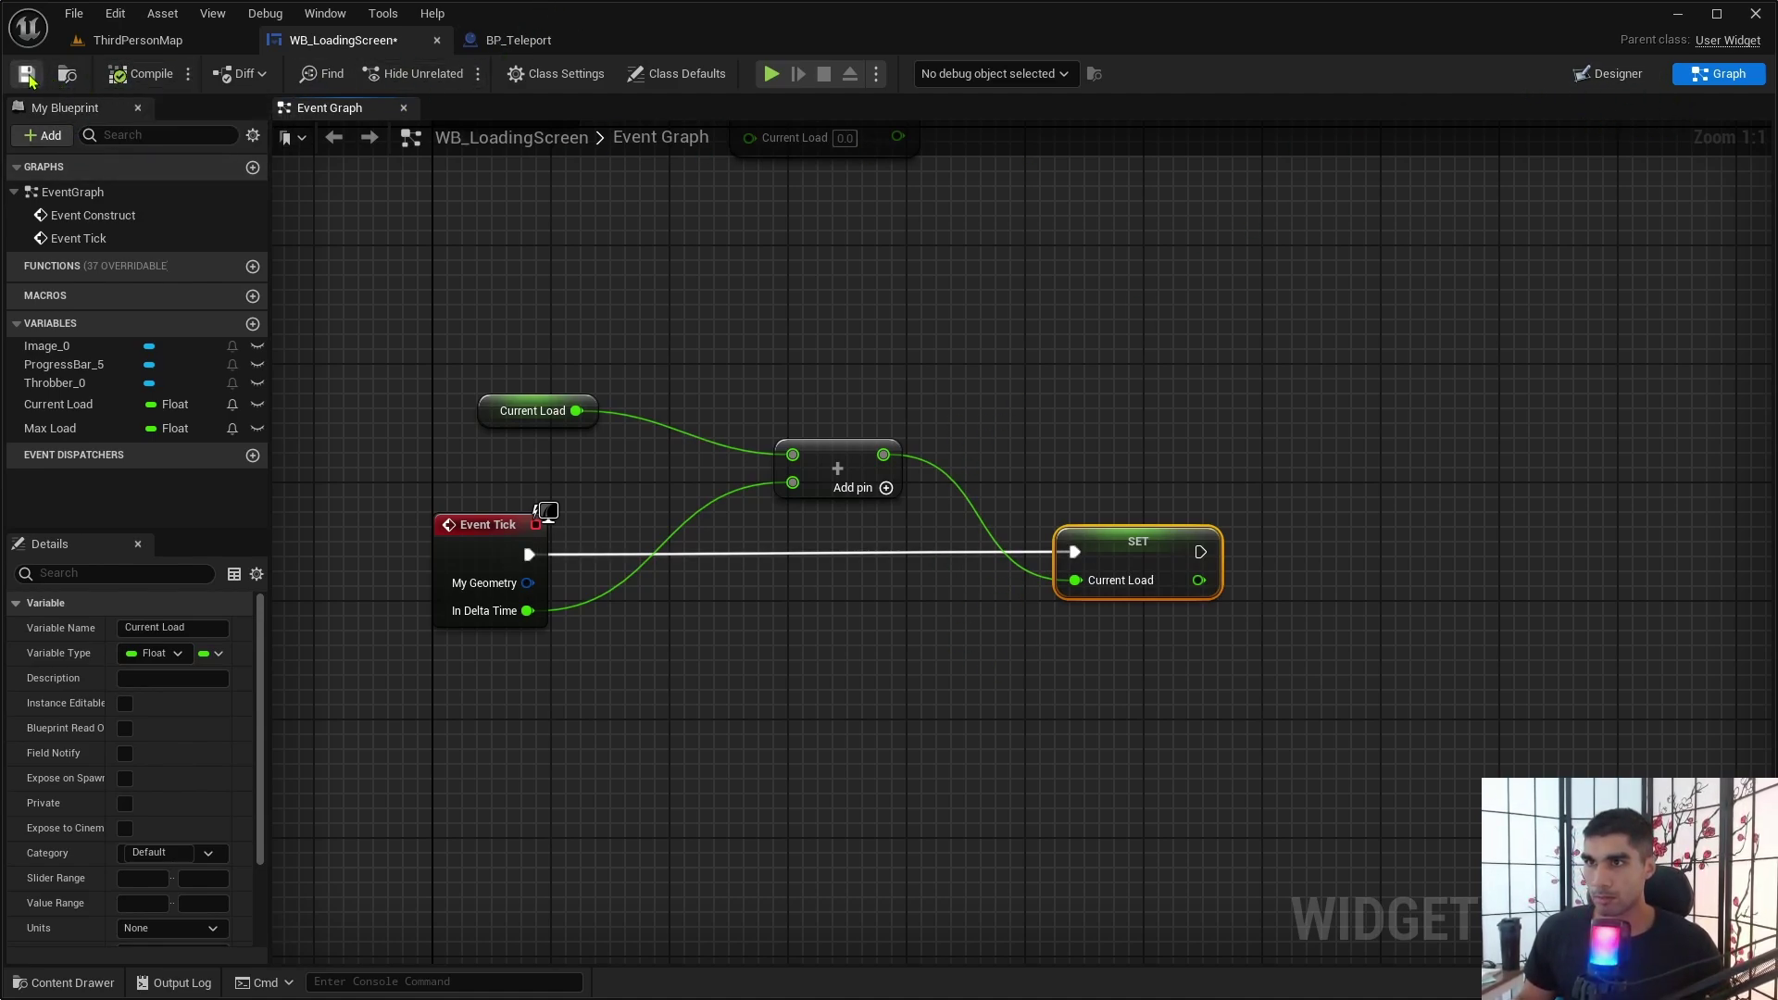
# In Designer, bind the progress bar's Percent to a new GetPercent function.
pyautogui.click(1611, 74)
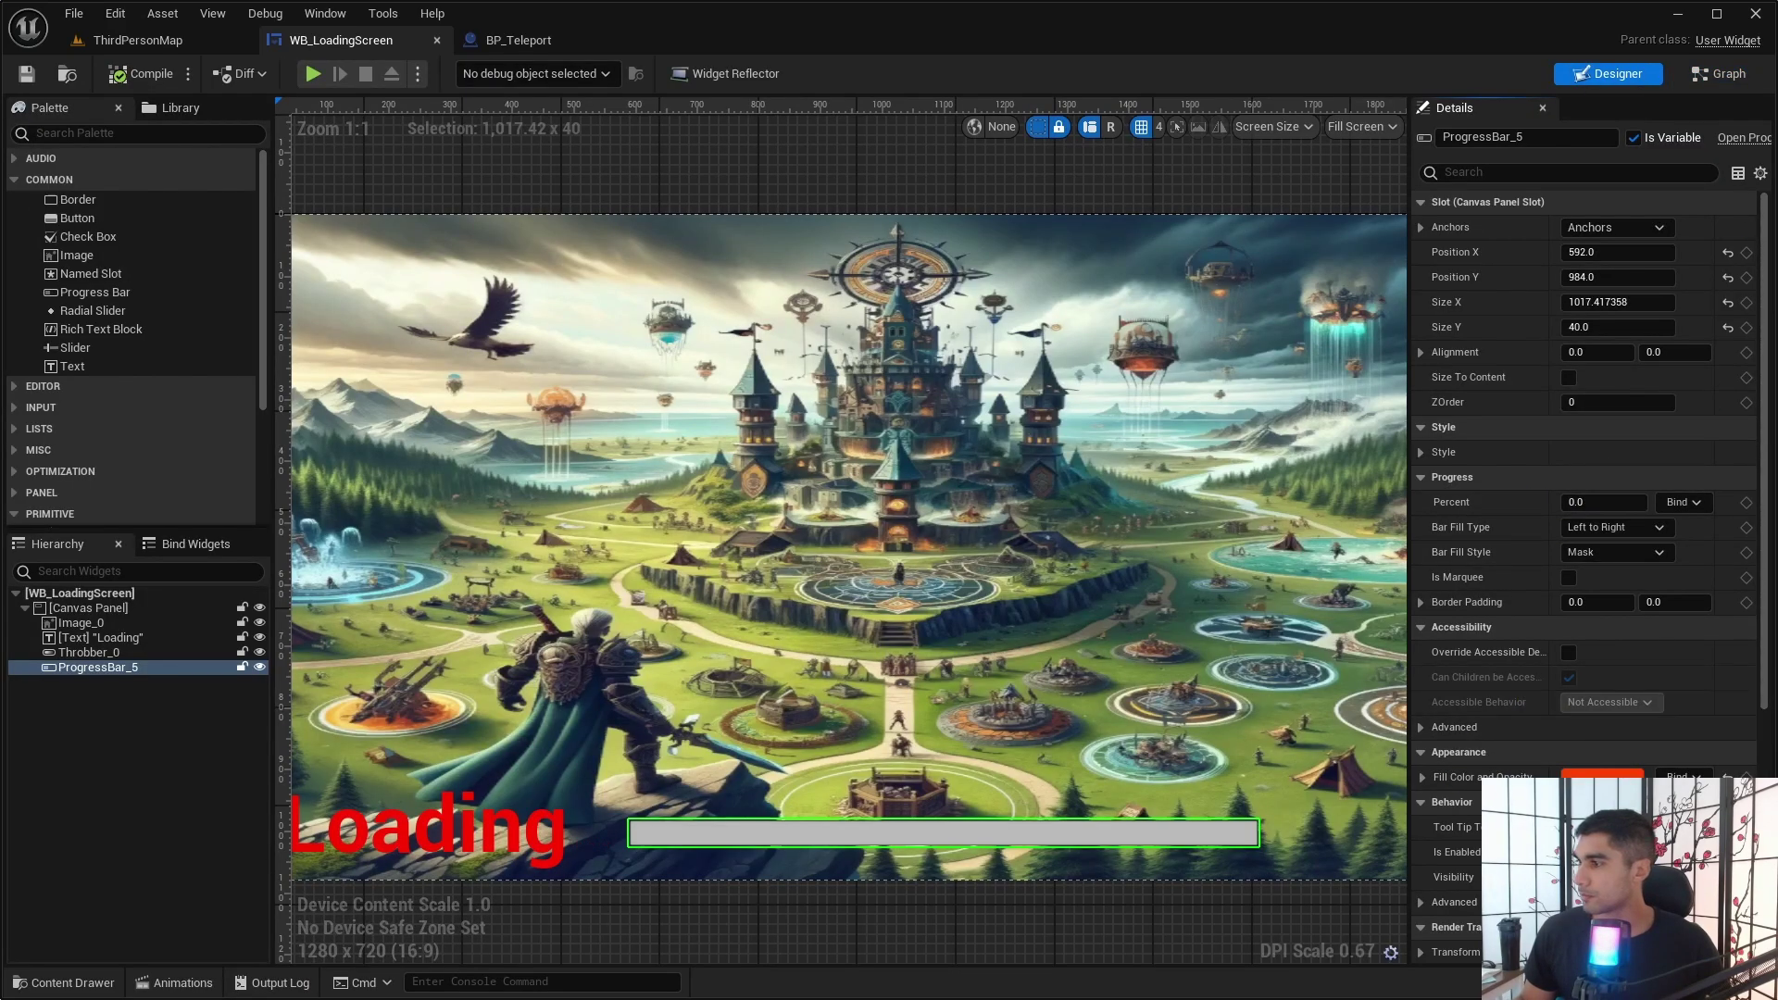
pyautogui.click(1684, 505)
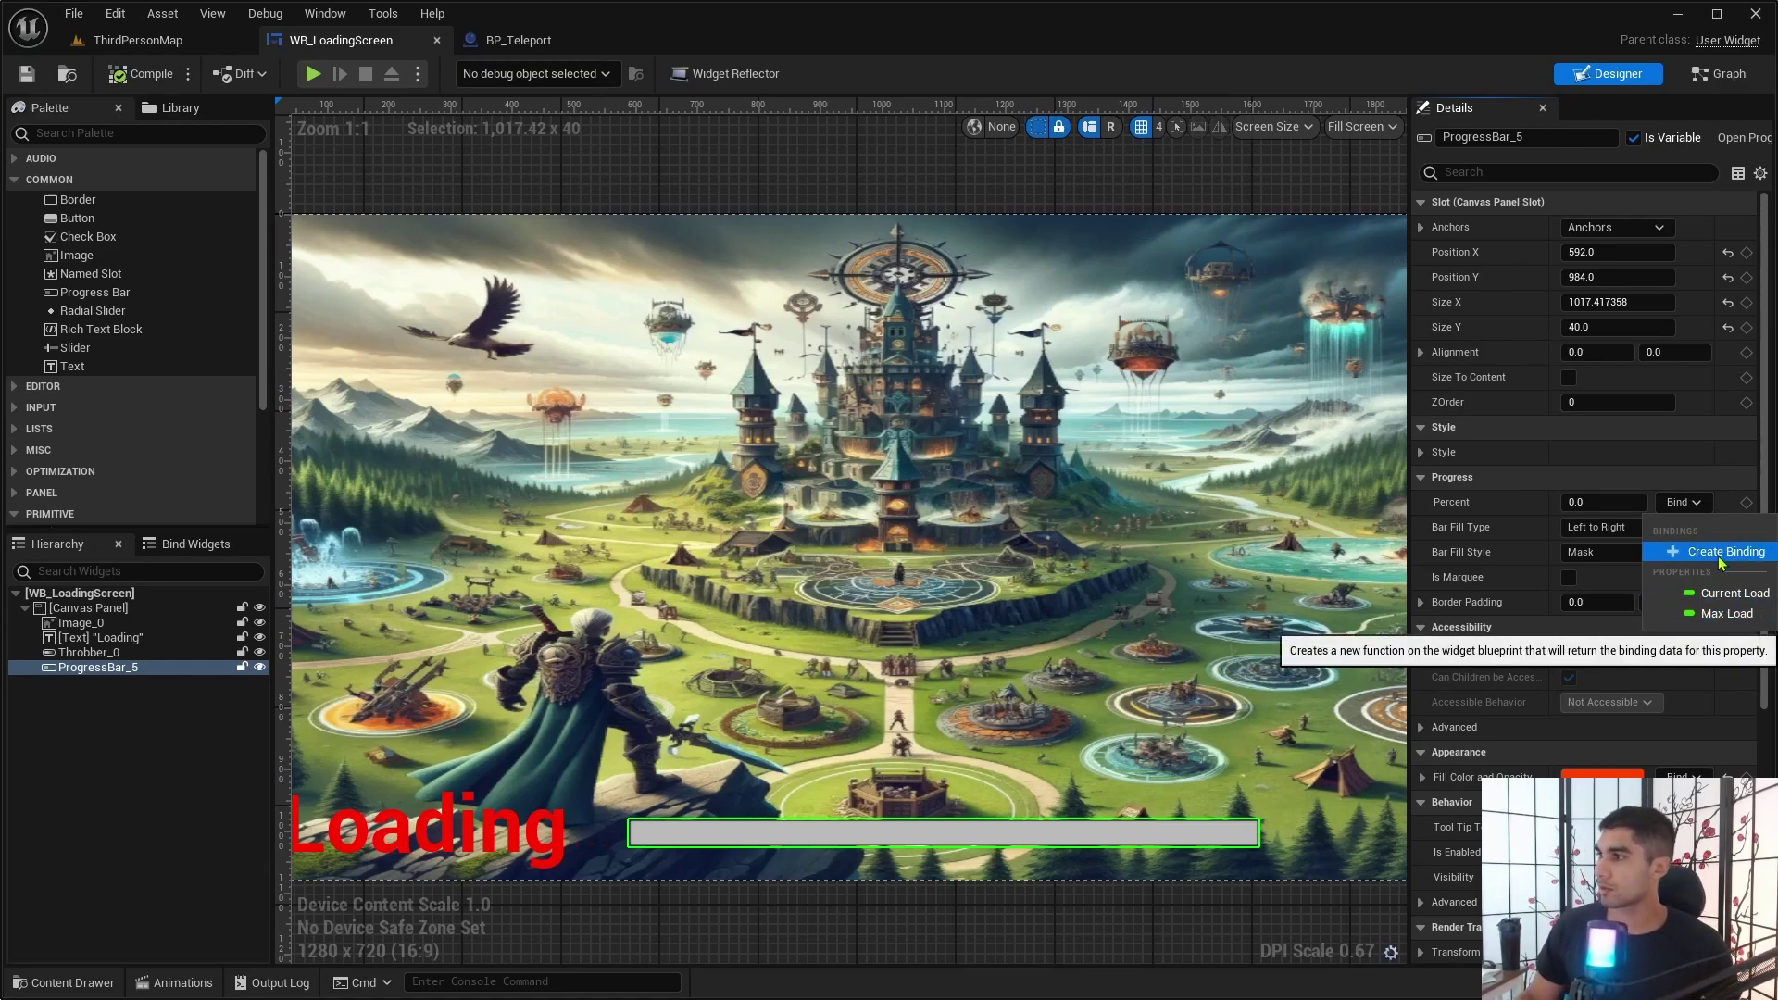
pyautogui.click(1721, 560)
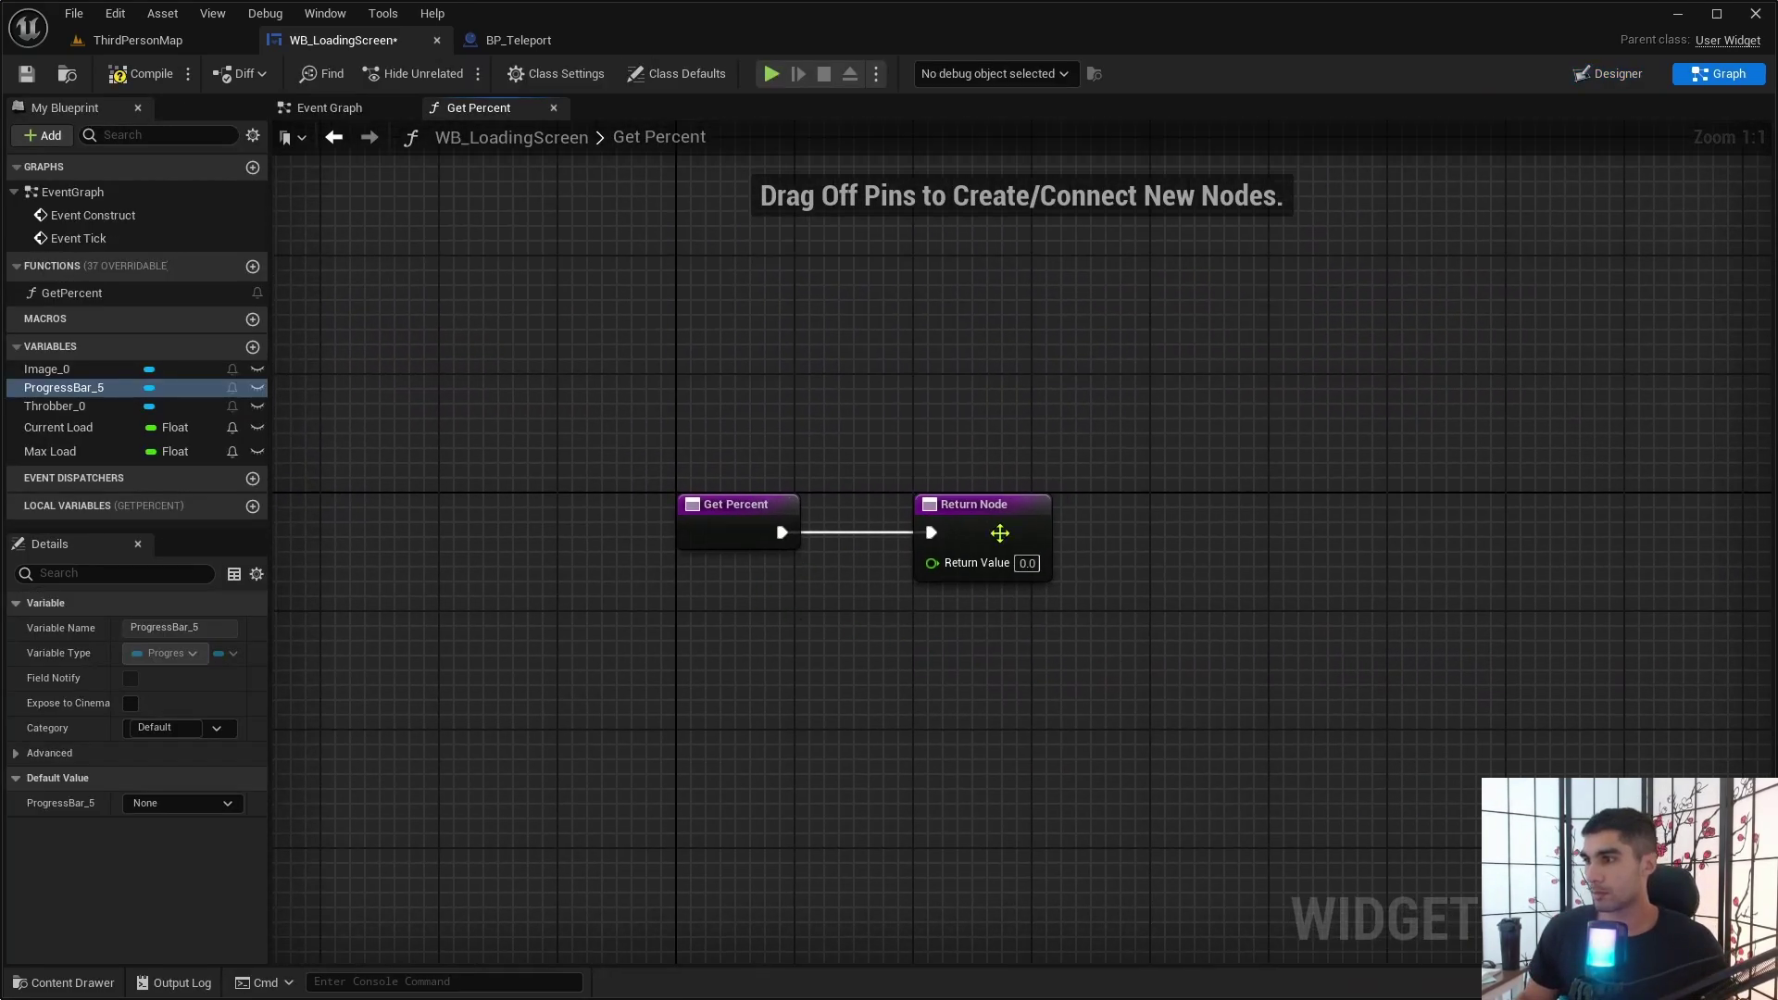
# Add Current Load and Max Load getters to the Get Percent function graph.
pyautogui.moveTo(1000, 533); pyautogui.dragTo(1162, 533)
pyautogui.click(99, 444)
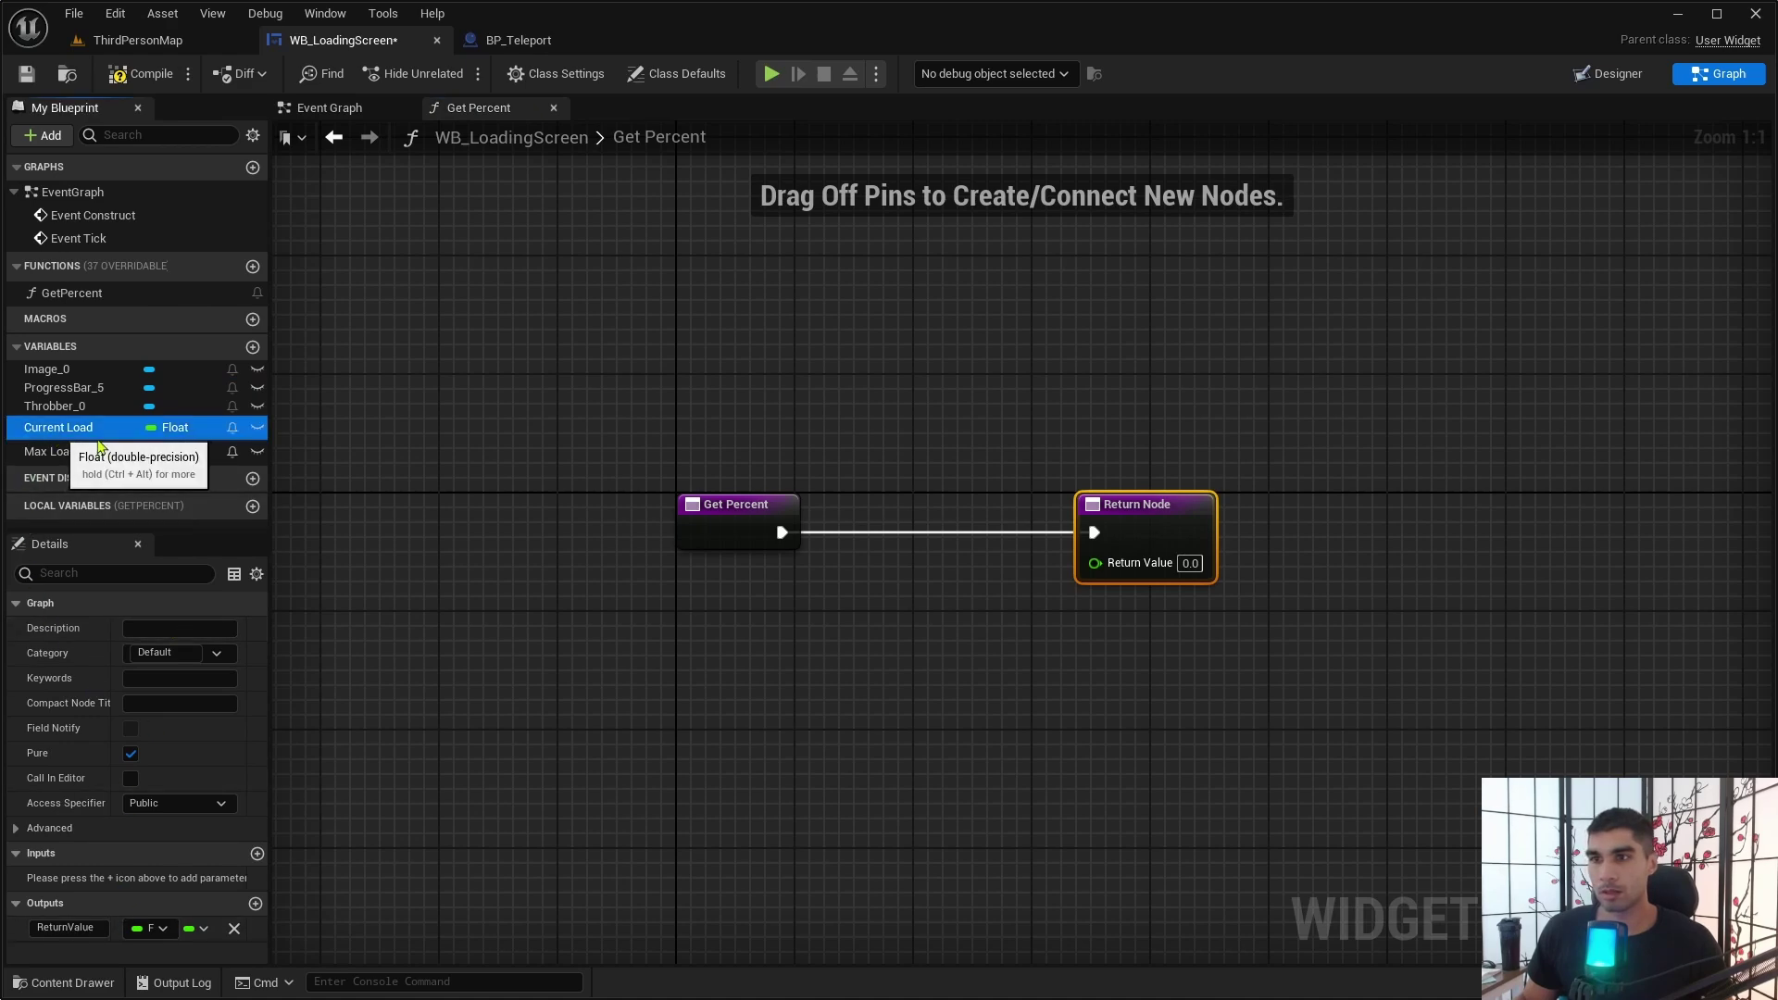
pyautogui.moveTo(99, 445); pyautogui.dragTo(736, 612)
pyautogui.click(788, 638)
pyautogui.moveTo(100, 453); pyautogui.dragTo(708, 694)
pyautogui.click(789, 695)
# Divide Current Load by Max Load, feed the result to Return Value, and compile.
pyautogui.moveTo(821, 613); pyautogui.dragTo(866, 638)
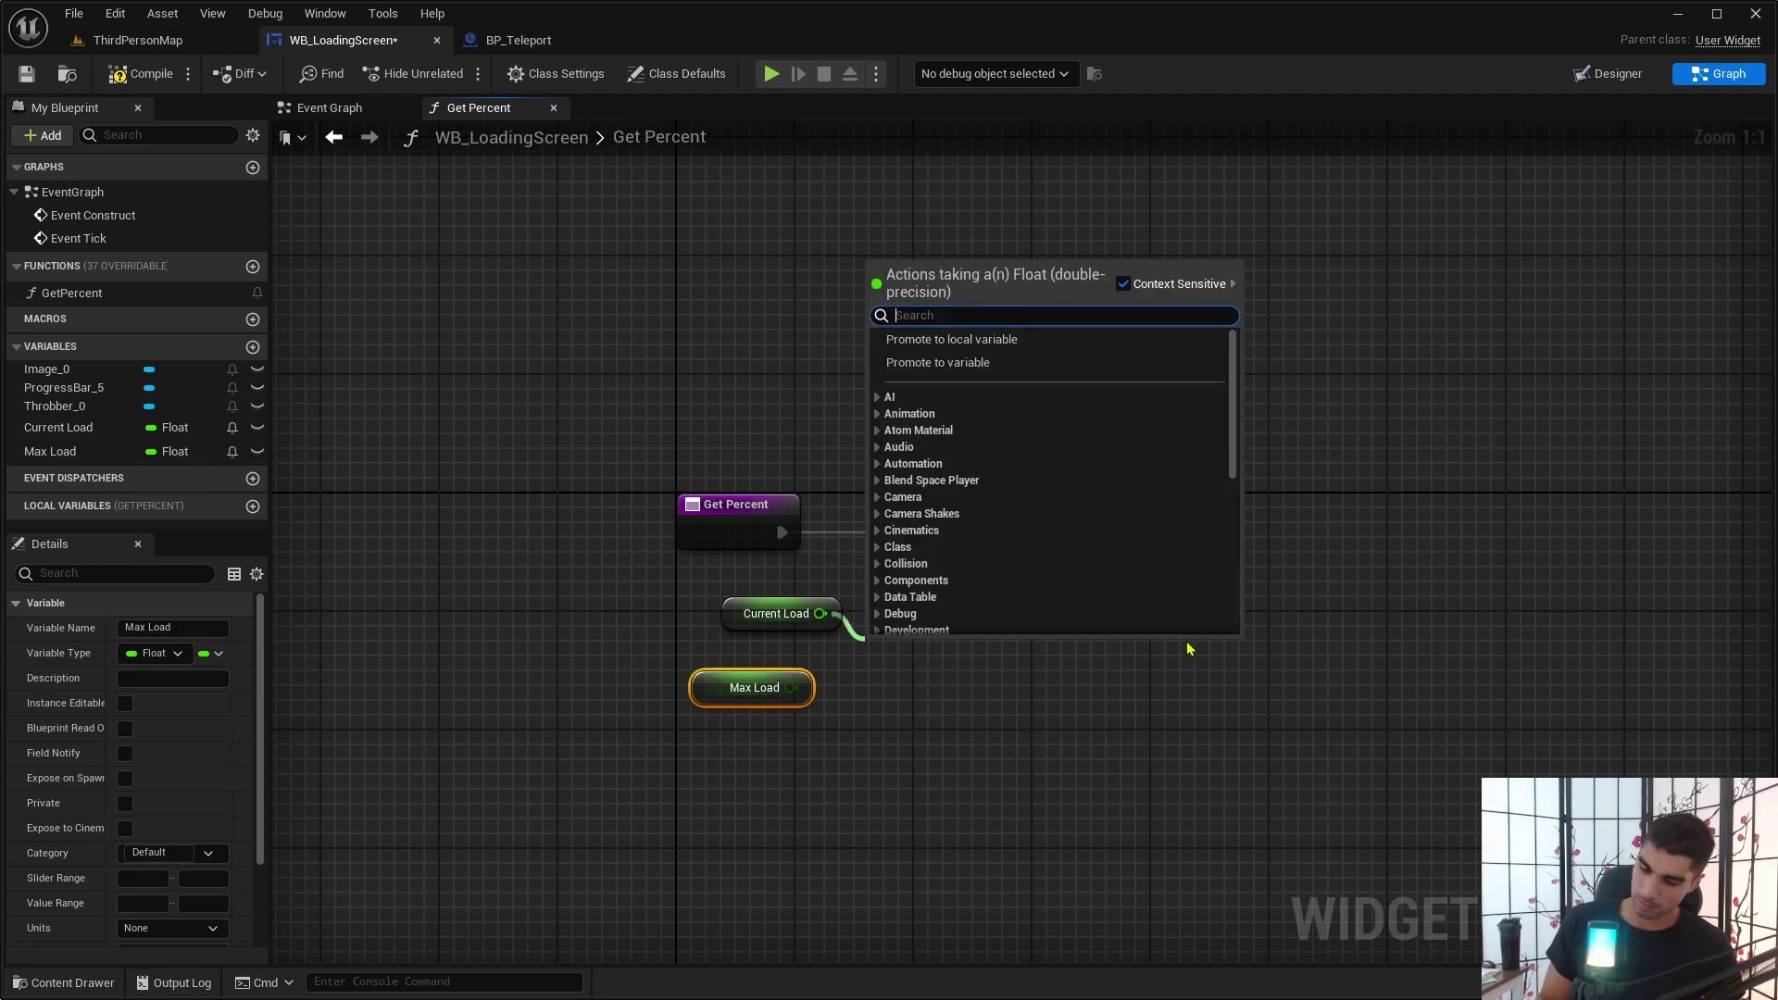
pyautogui.write('/')
pyautogui.click(992, 374)
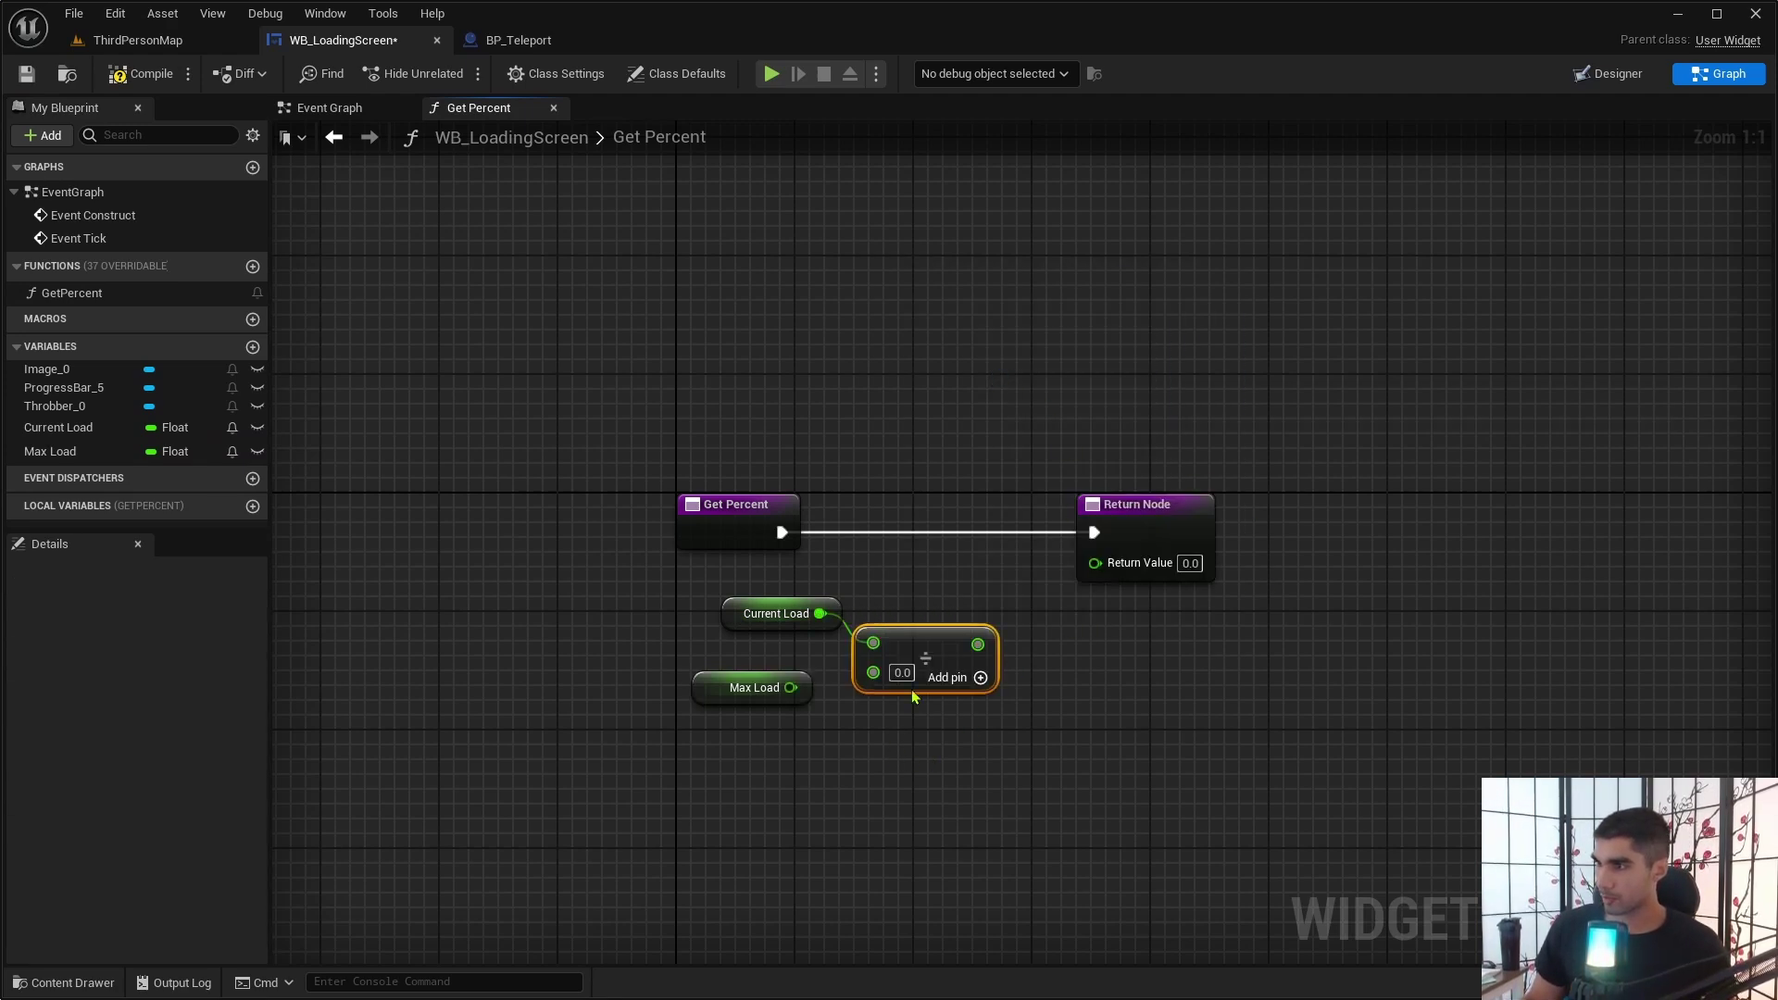
pyautogui.moveTo(791, 687); pyautogui.dragTo(871, 673)
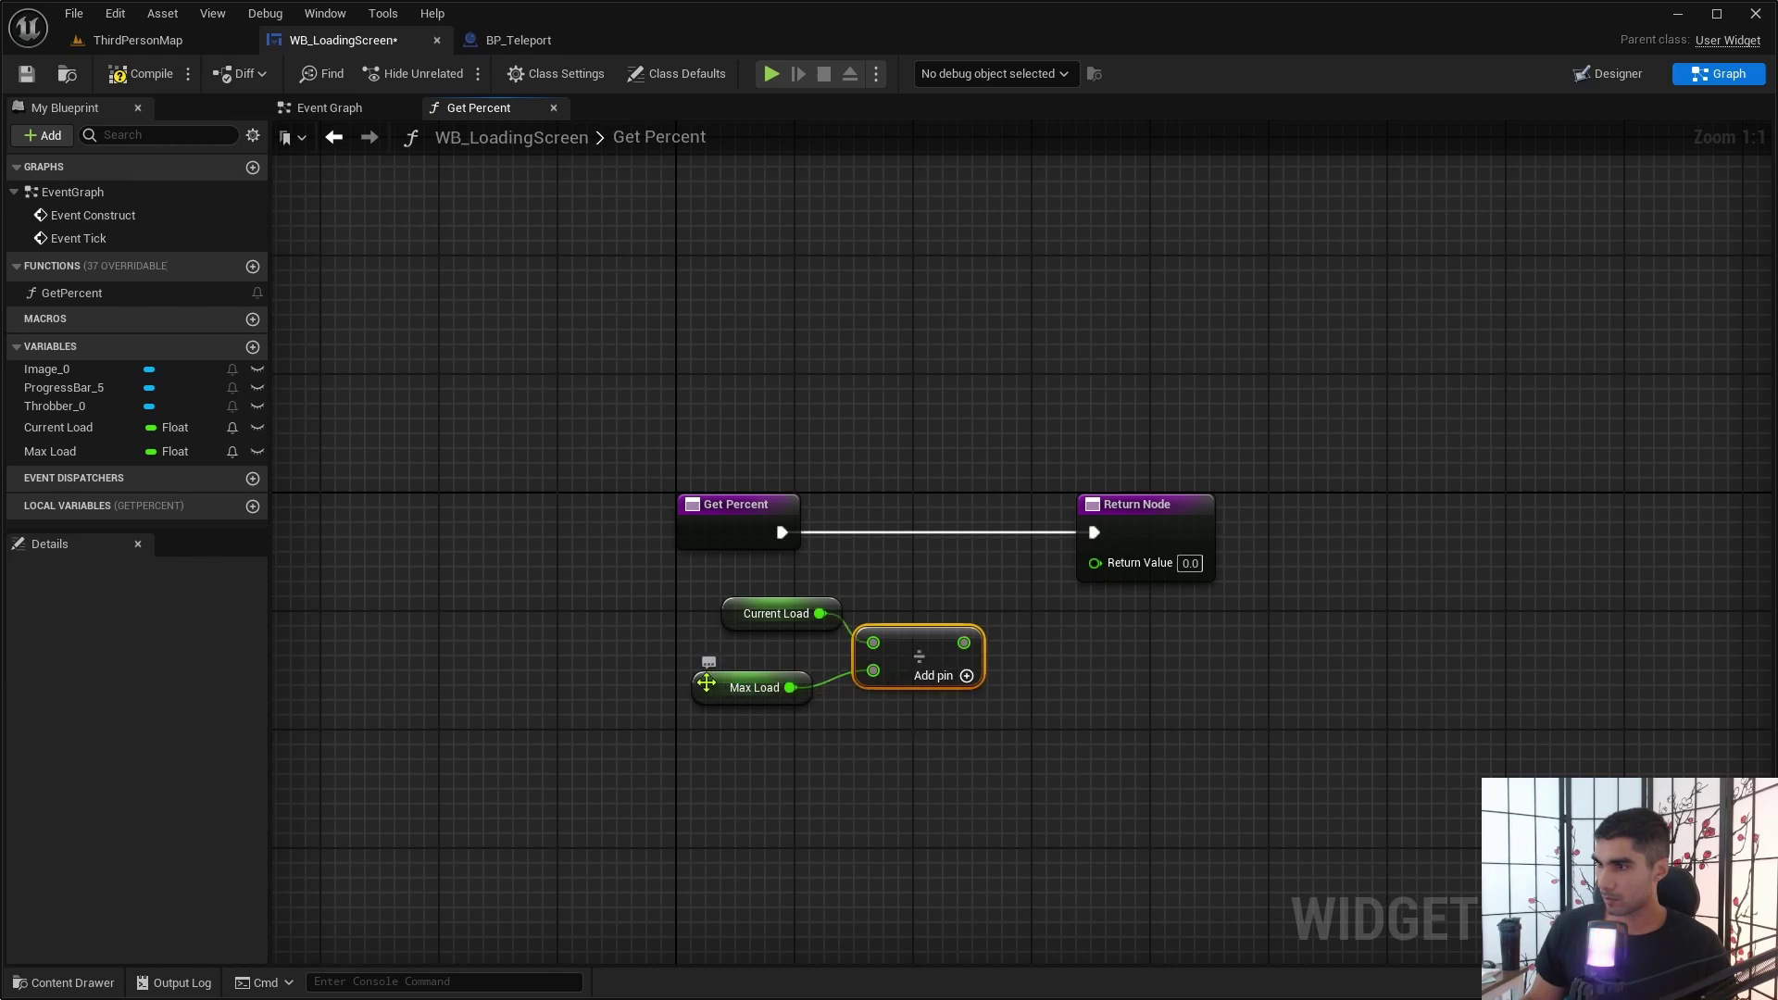
pyautogui.moveTo(695, 704)
pyautogui.mouseDown()
pyautogui.moveTo(738, 705)
pyautogui.moveTo(721, 708)
pyautogui.mouseUp()
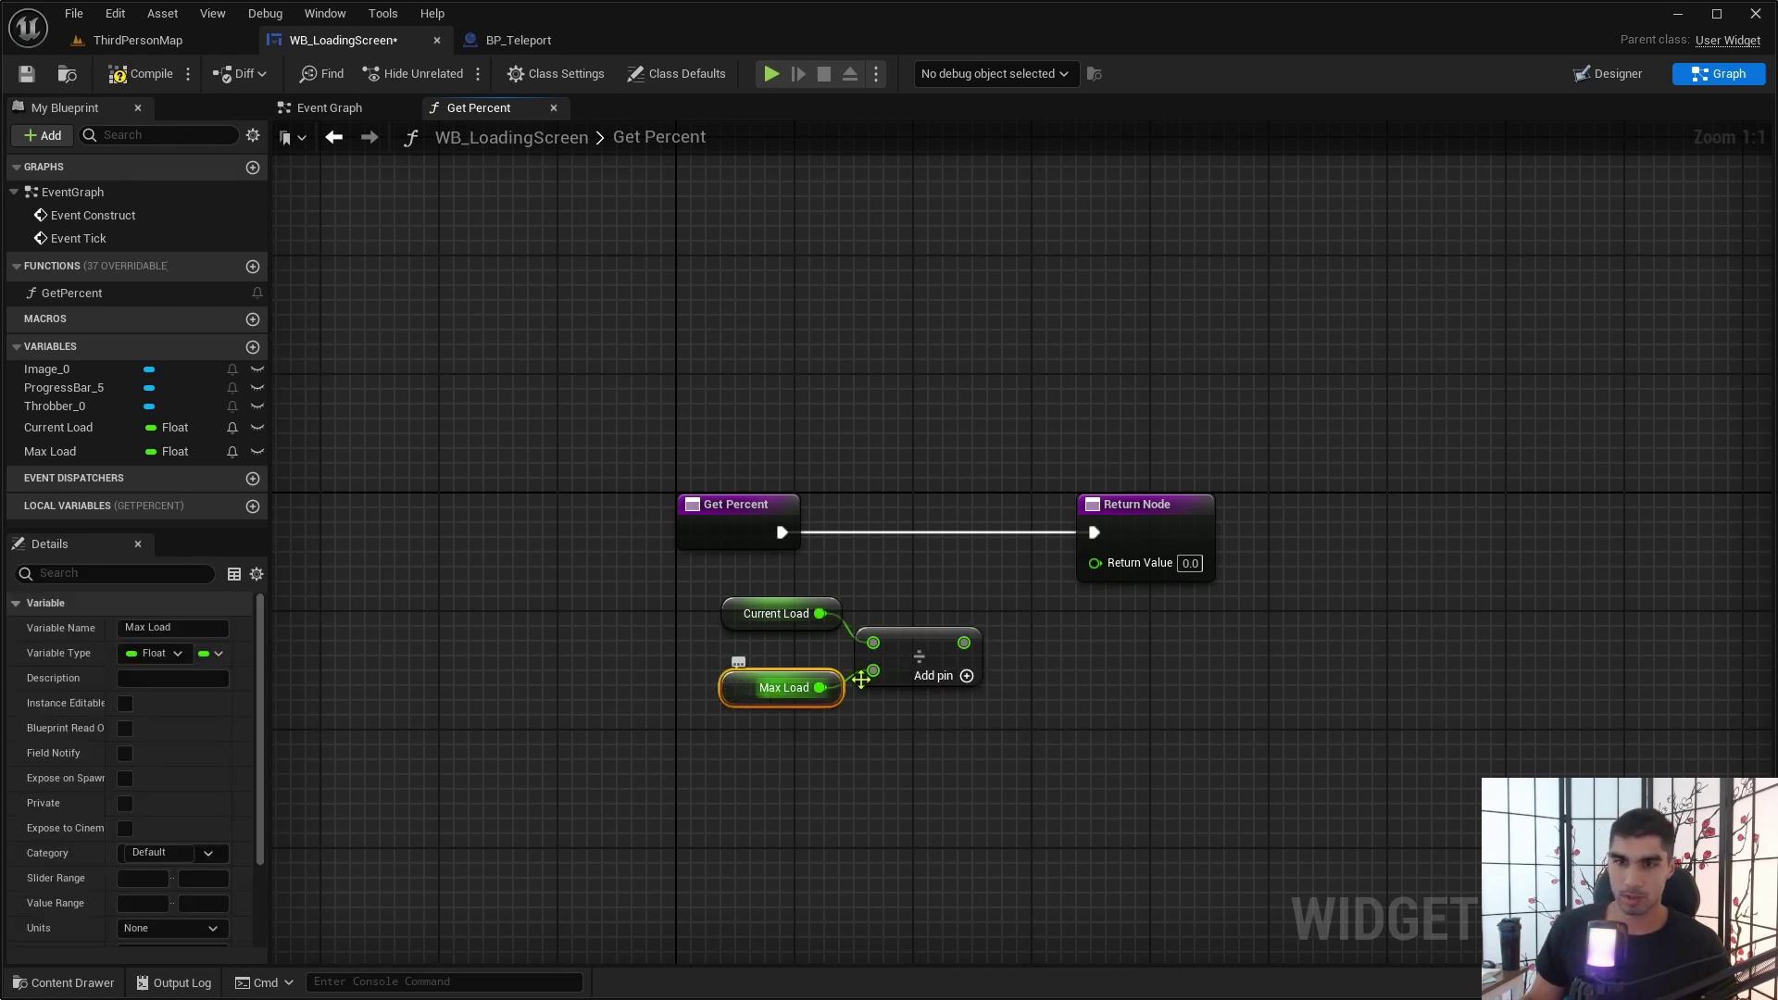
pyautogui.moveTo(963, 642); pyautogui.dragTo(1095, 562)
pyautogui.moveTo(959, 647); pyautogui.dragTo(1004, 632)
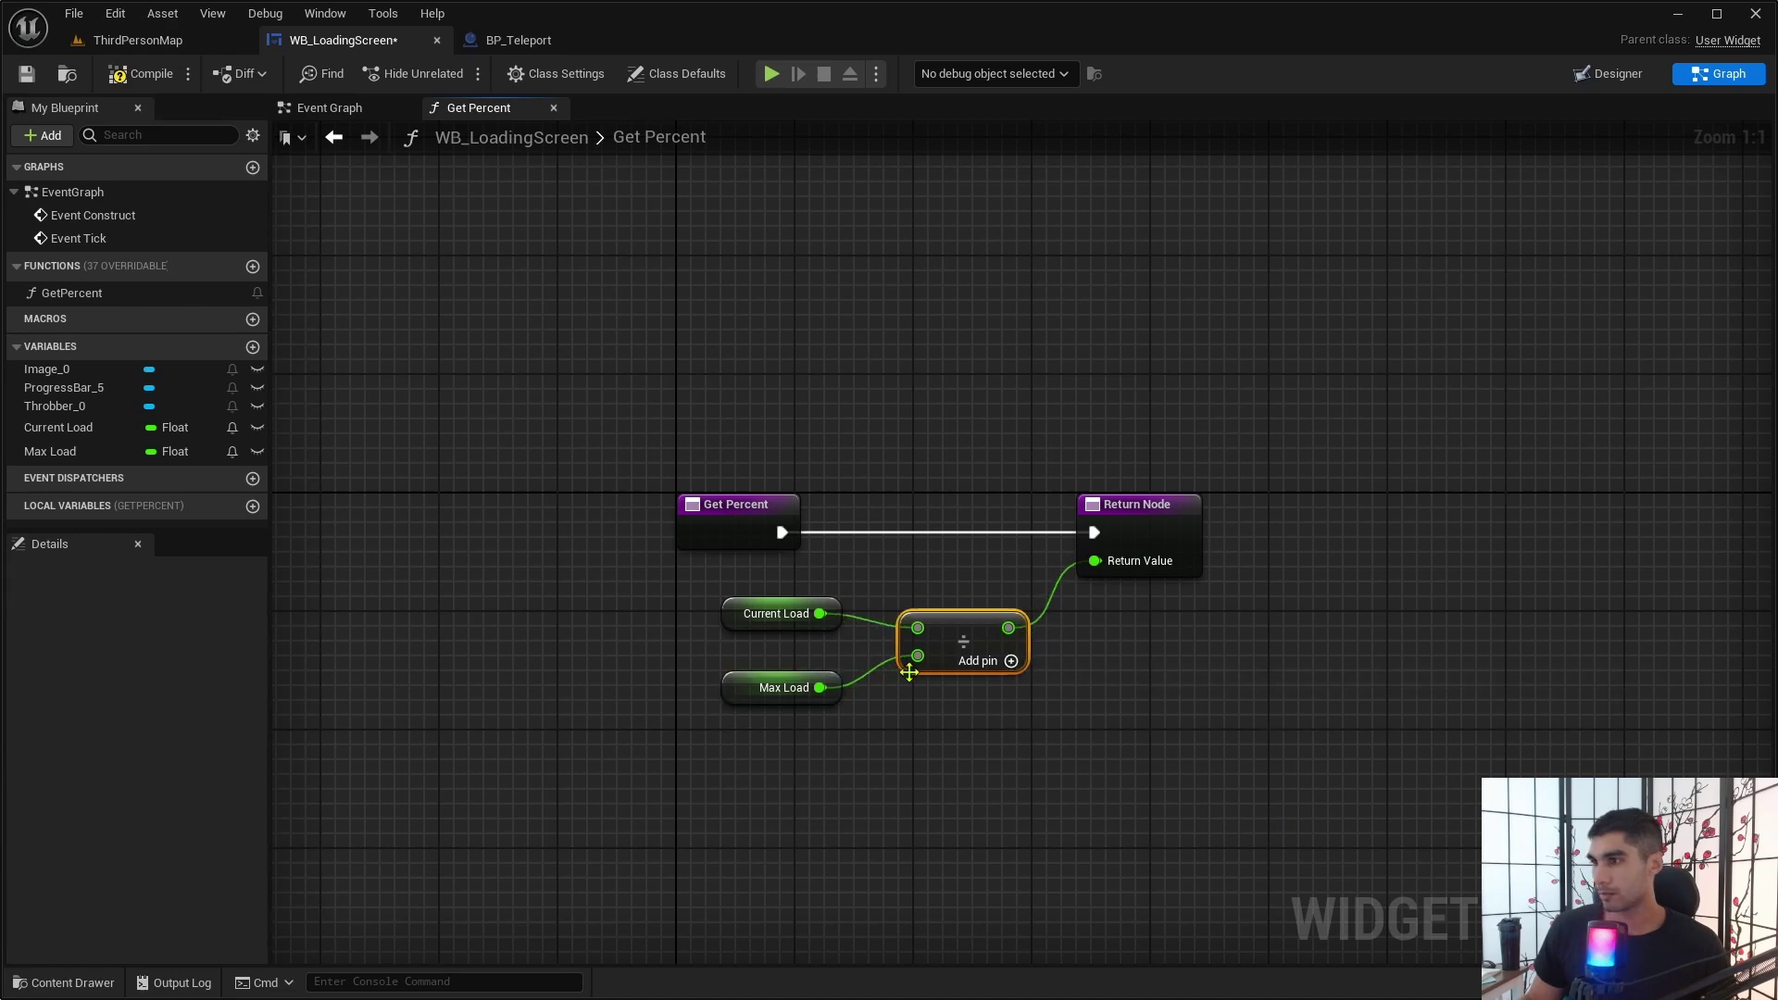
pyautogui.click(132, 74)
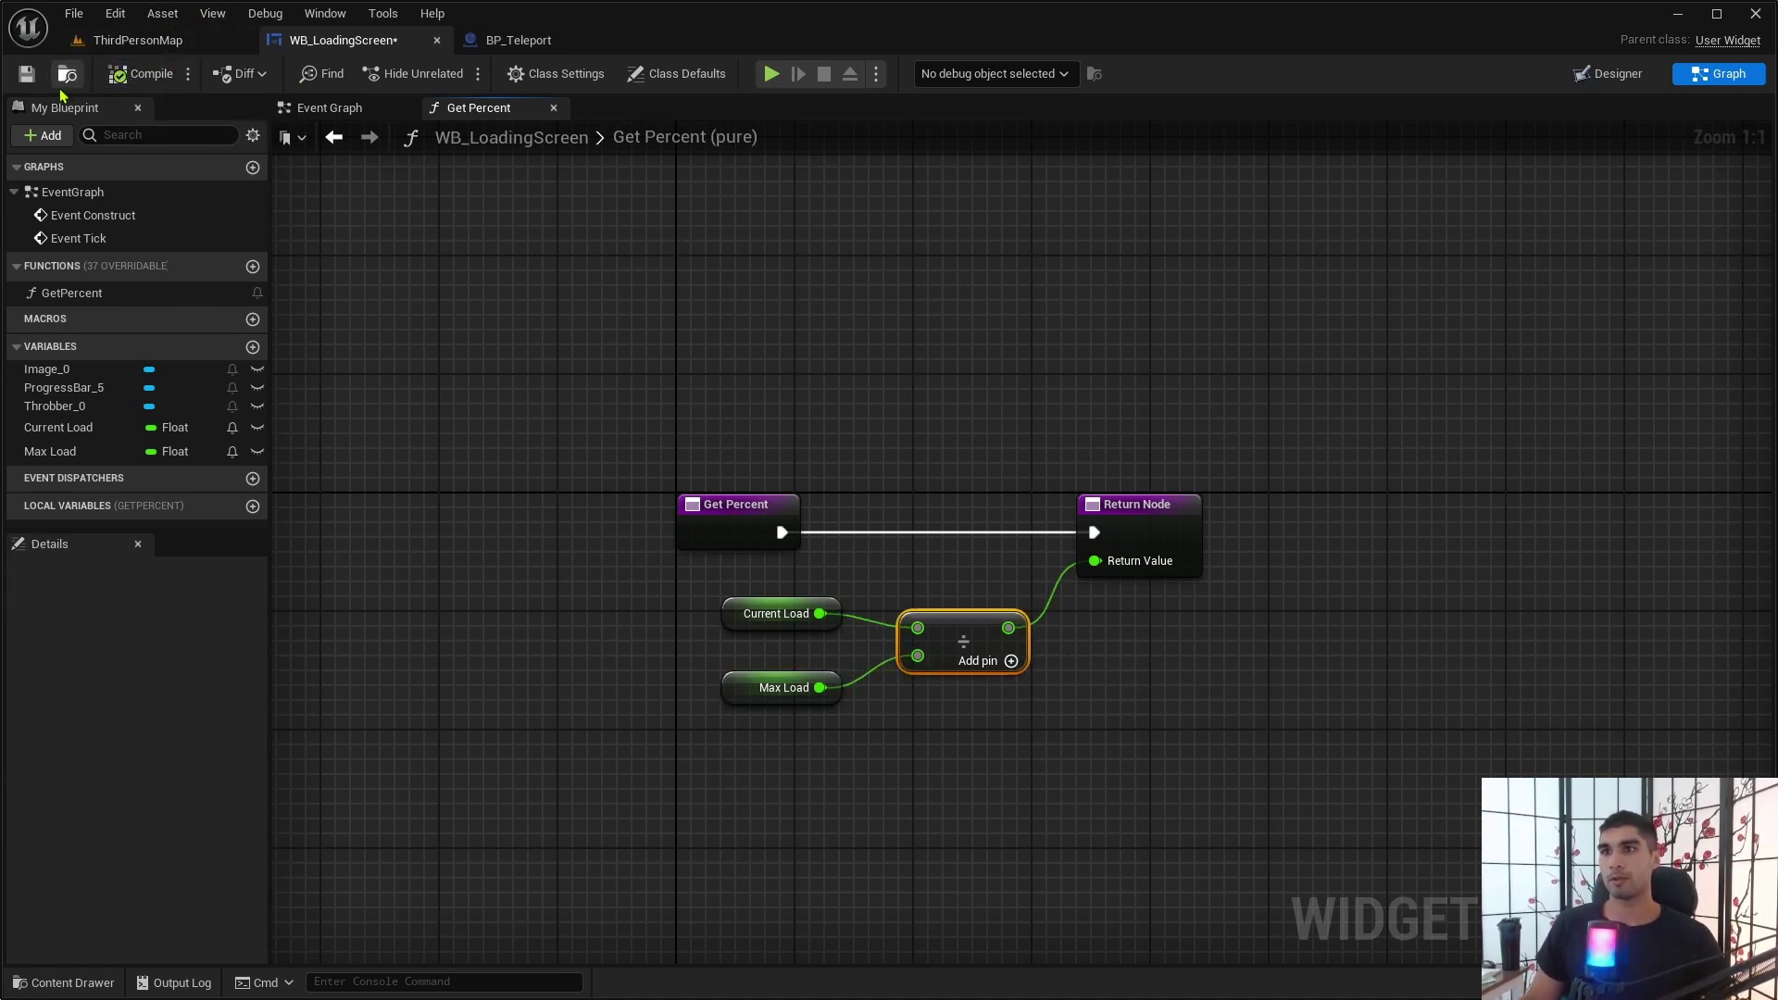
# Make Max Load Instance Editable and Expose on Spawn, then save WB_LoadingScreen.
pyautogui.click(78, 454)
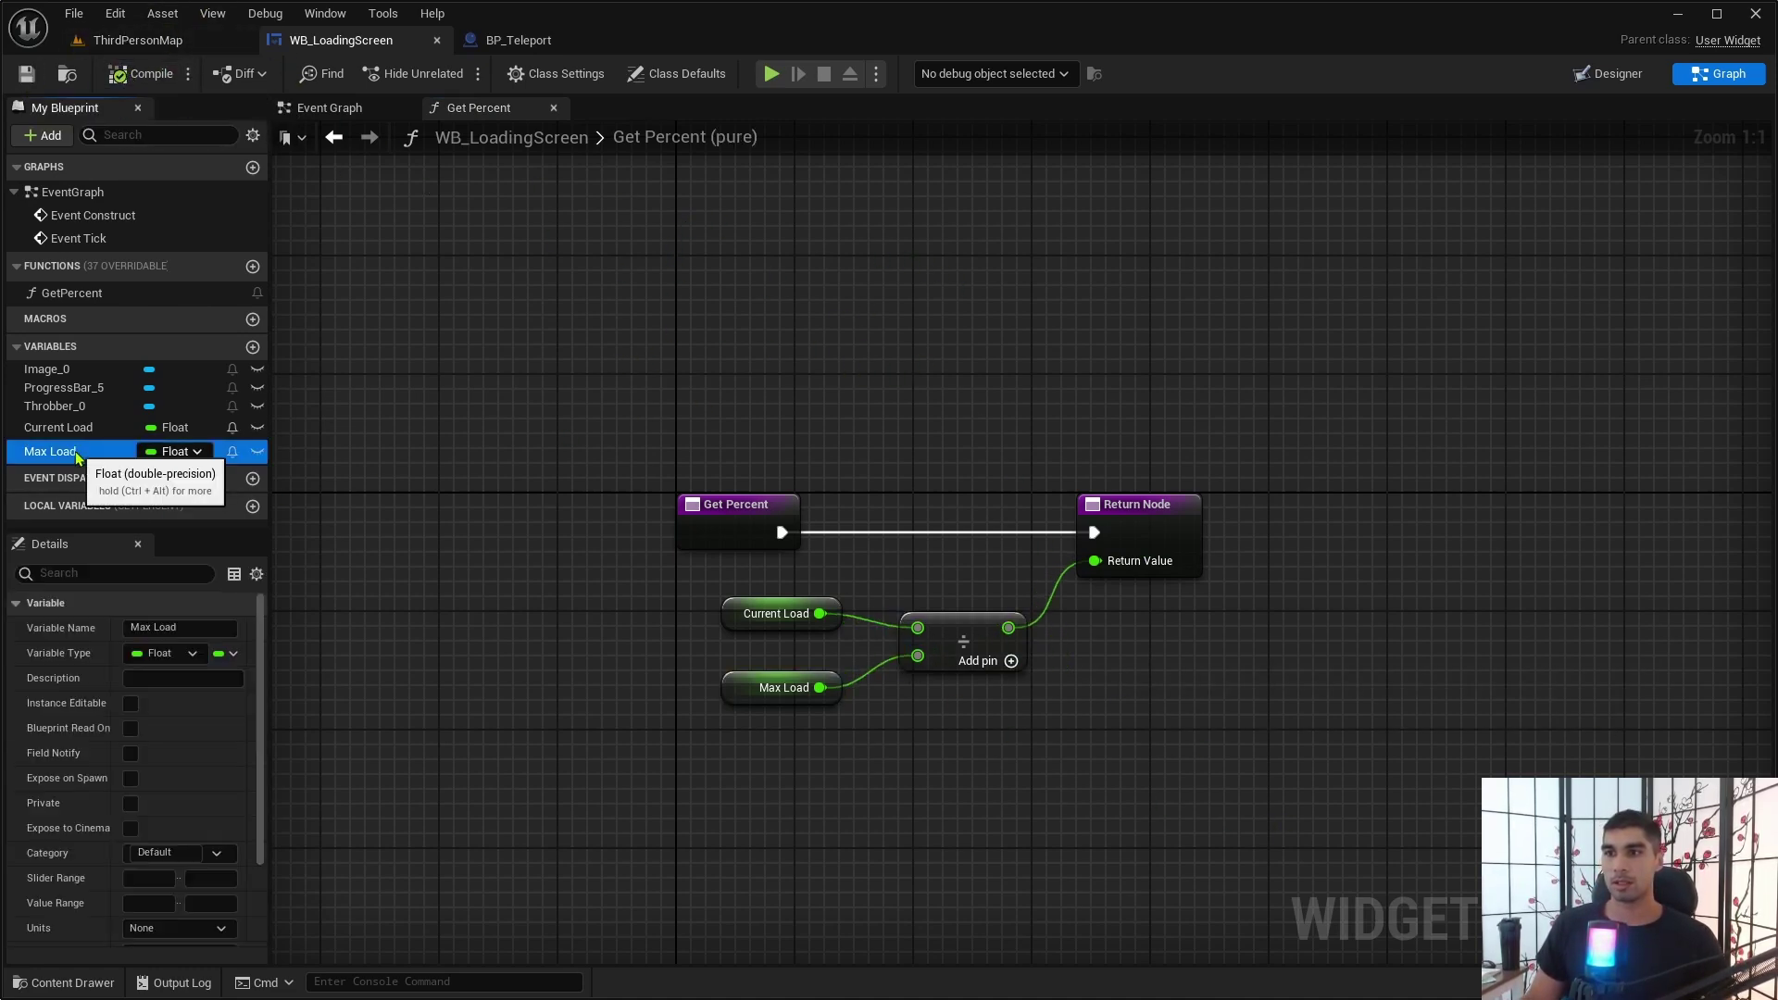
pyautogui.click(258, 452)
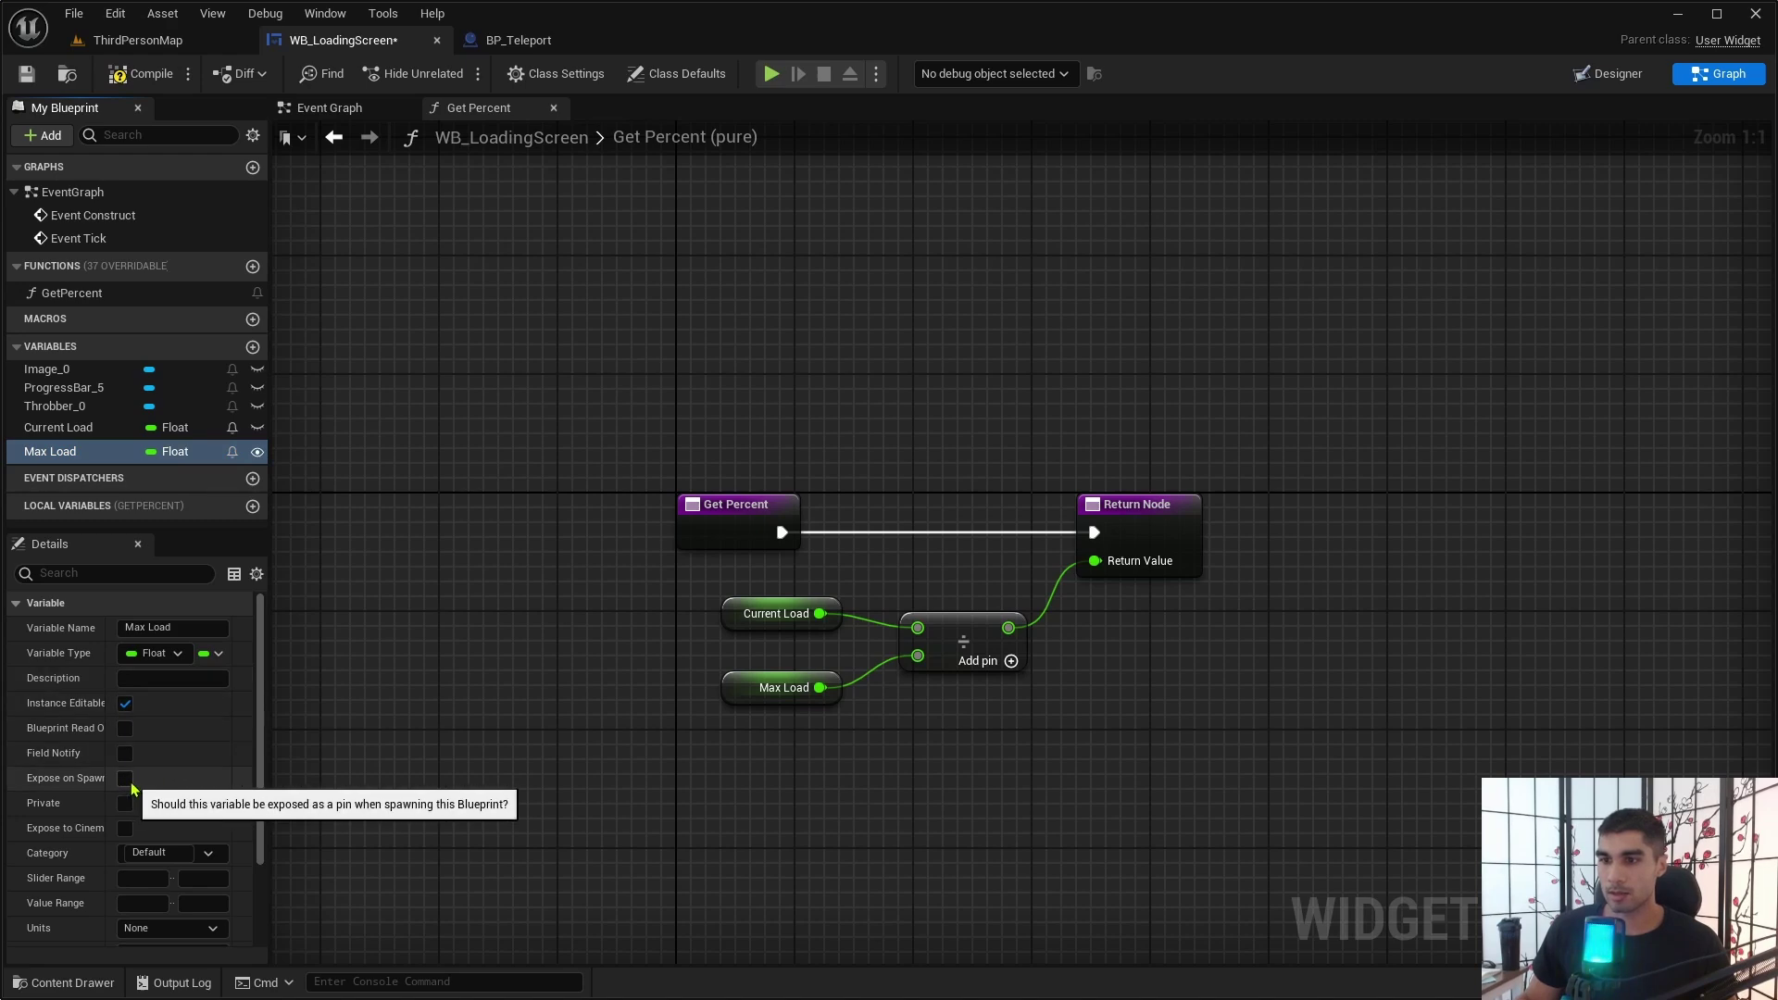
pyautogui.click(125, 779)
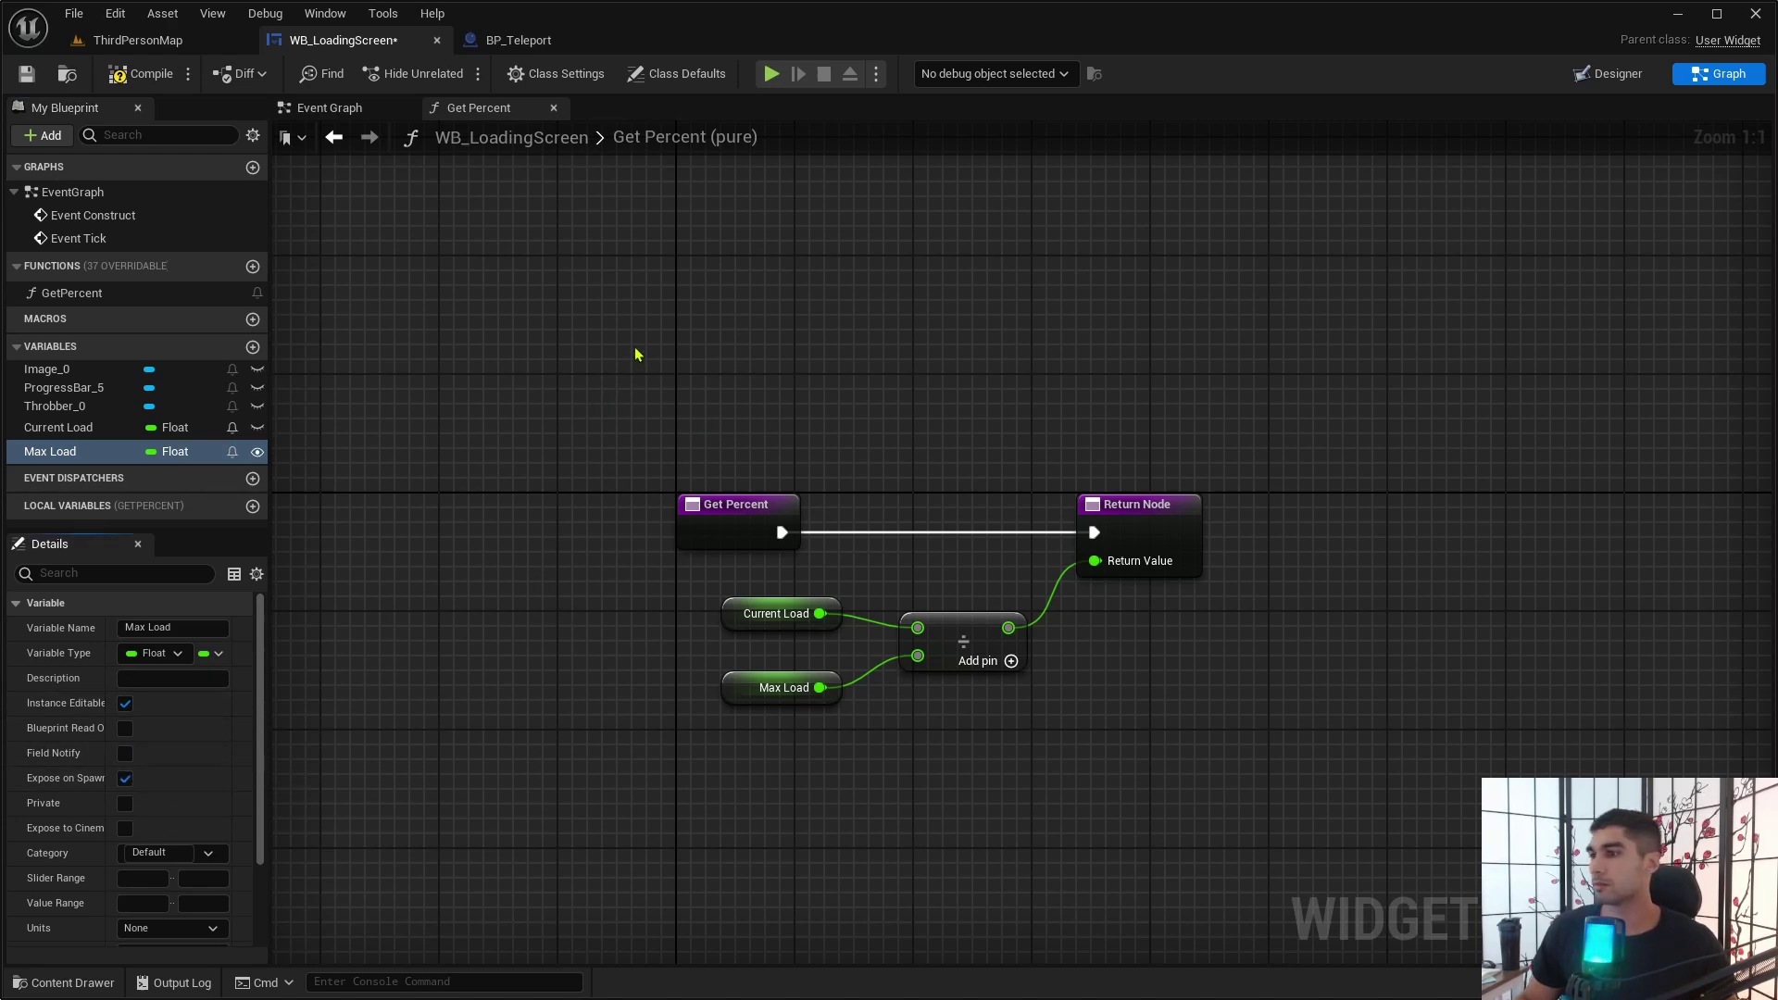
pyautogui.click(28, 74)
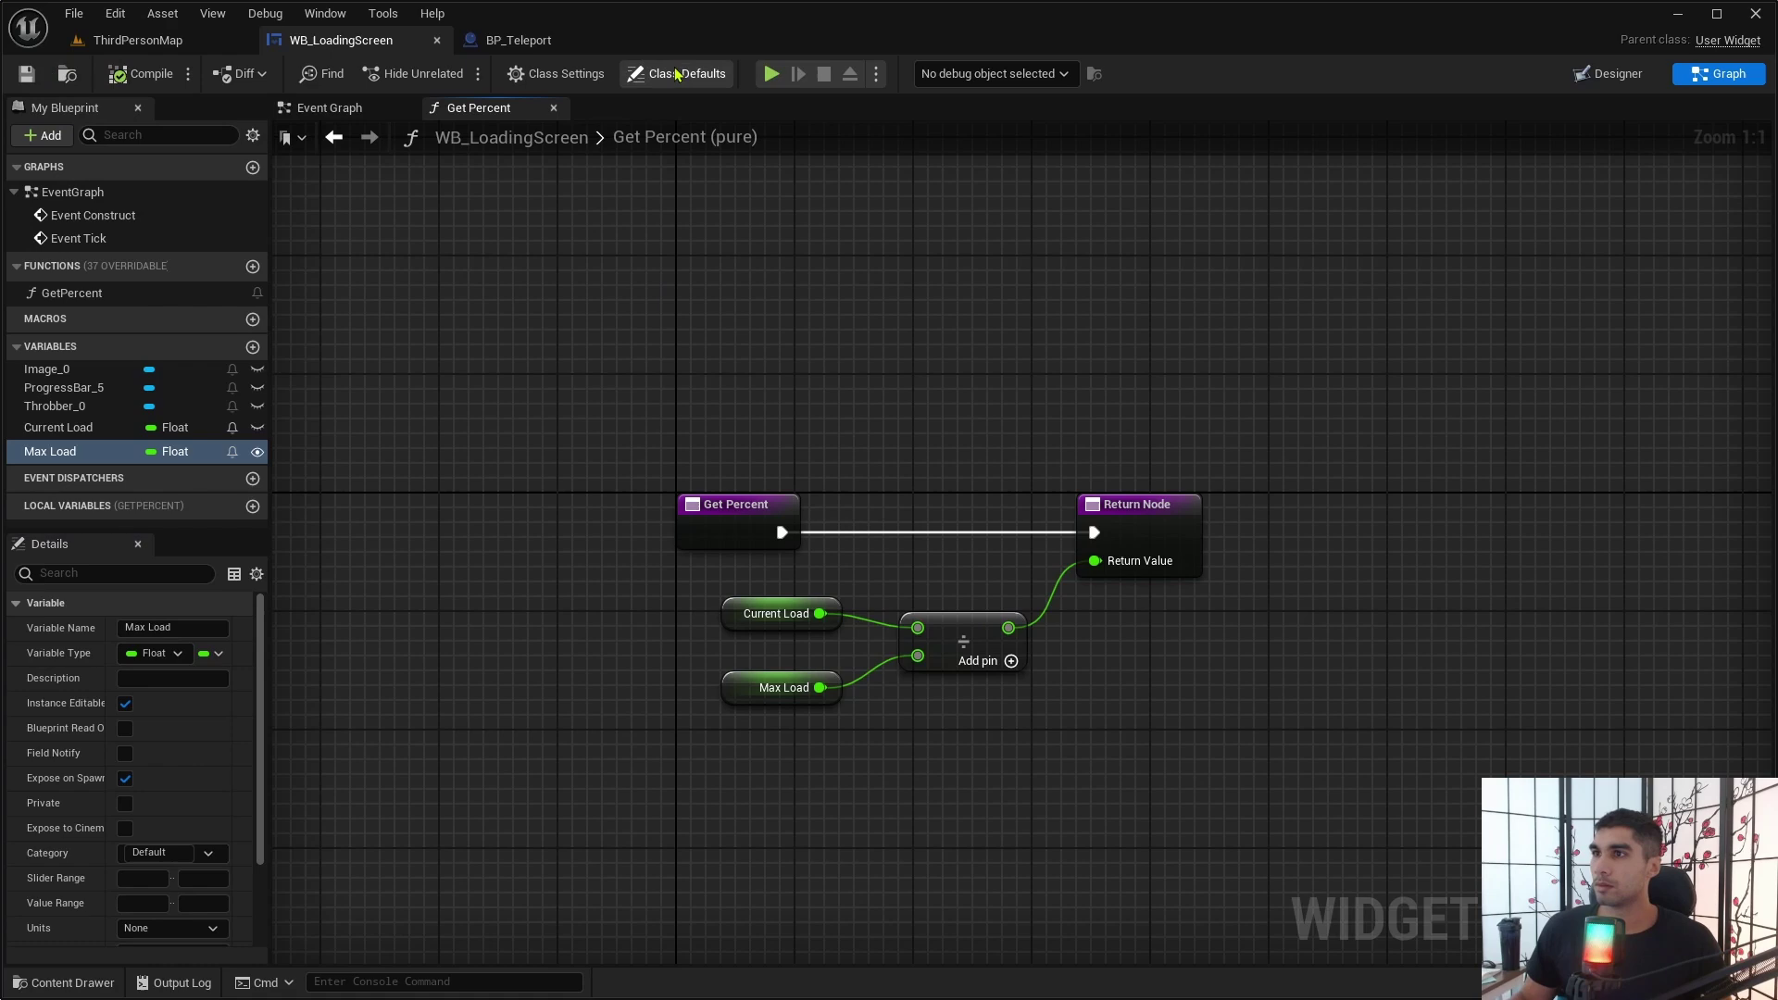
# Refresh BP_Teleport's Create WB Loading Screen Widget node and set its Max Load to 5.0.
pyautogui.click(536, 45)
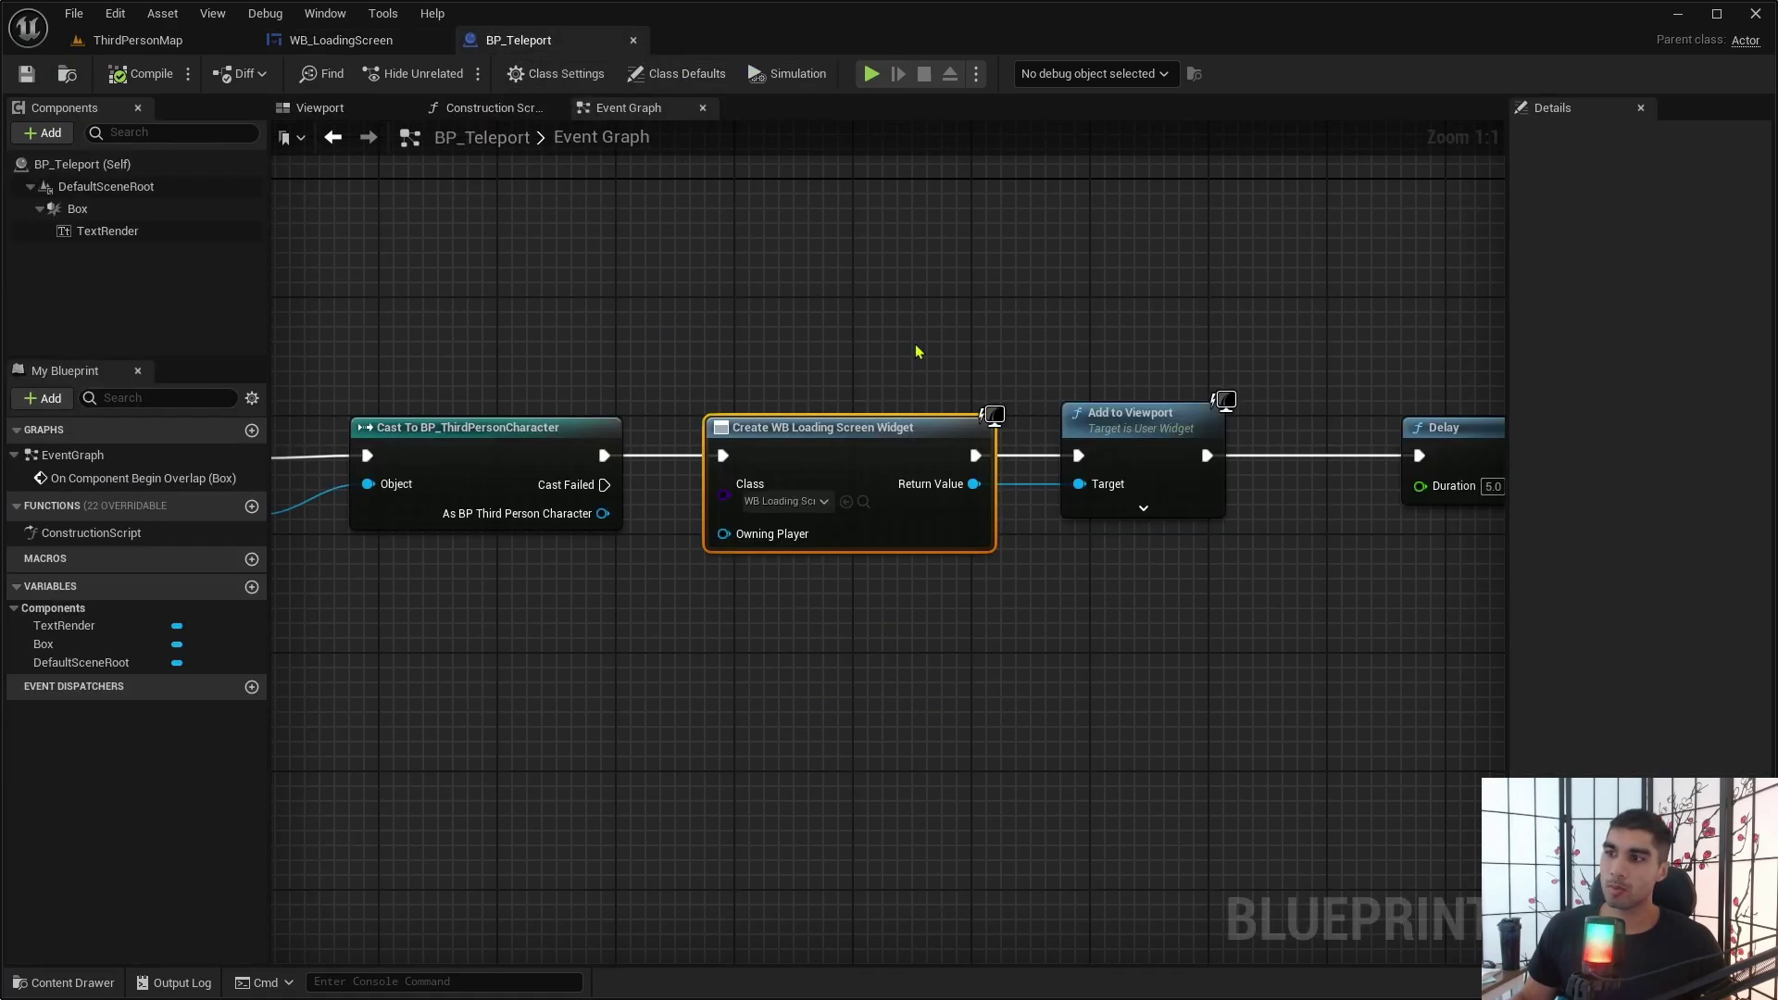
pyautogui.rightClick(877, 460)
pyautogui.click(996, 596)
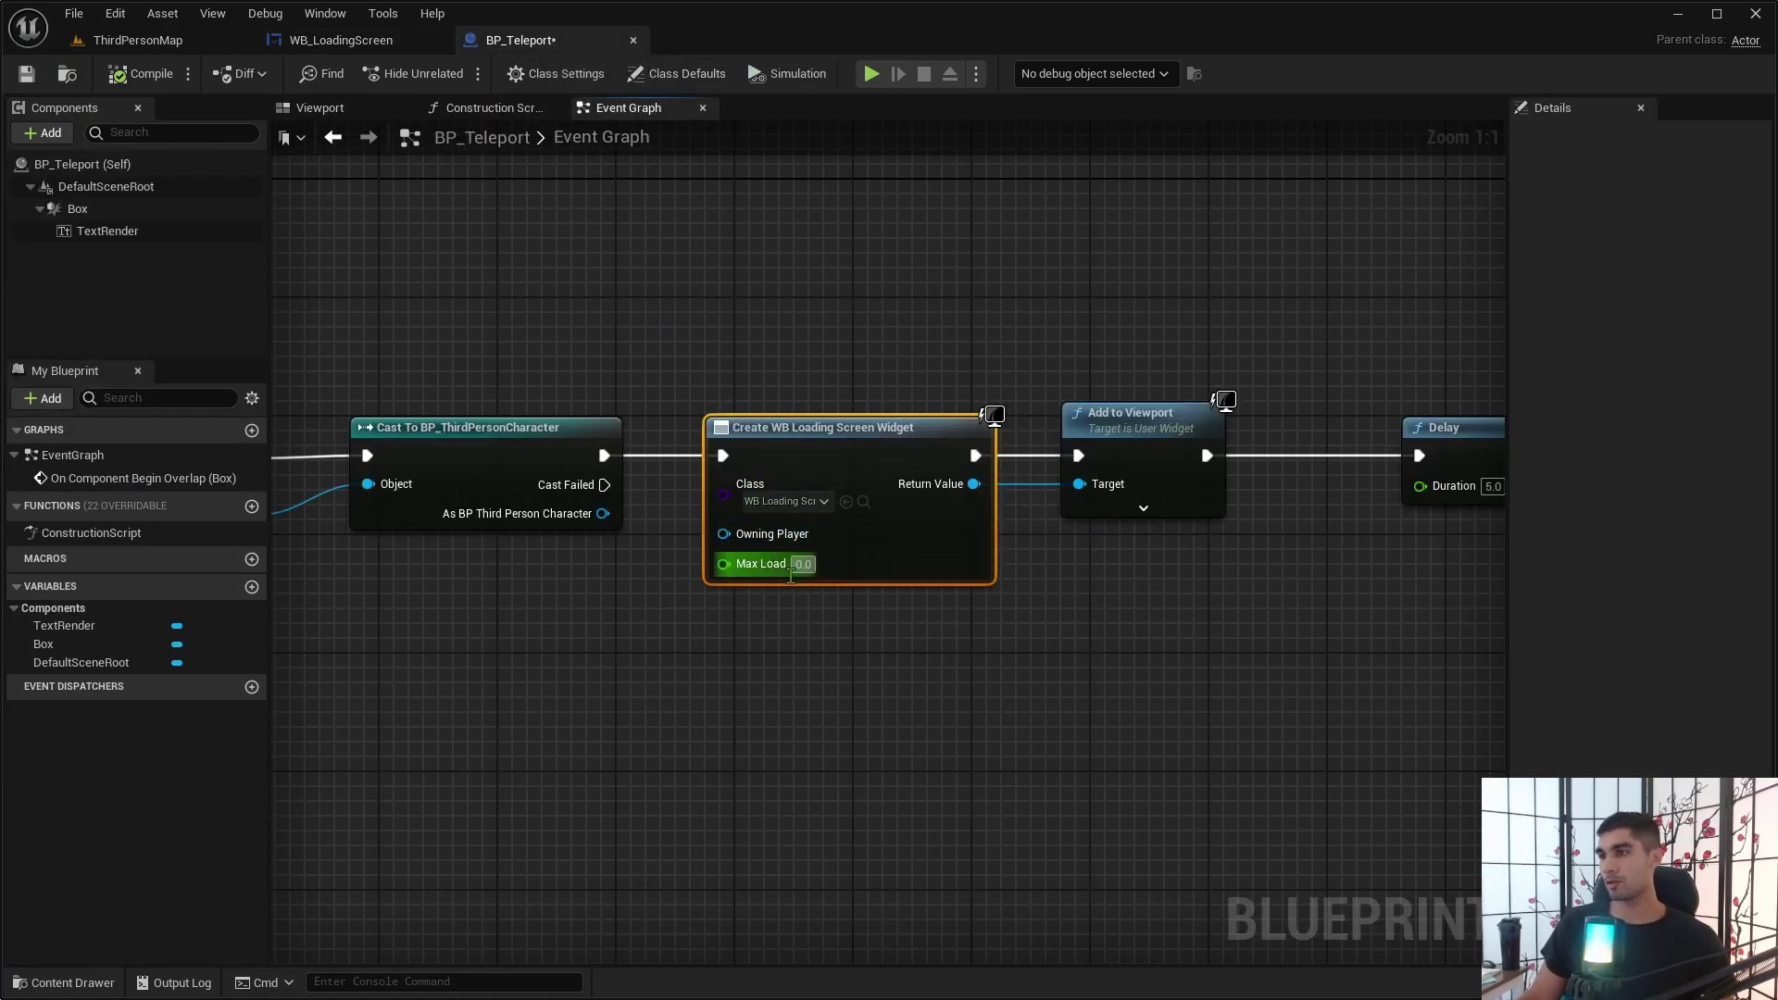
pyautogui.click(800, 565)
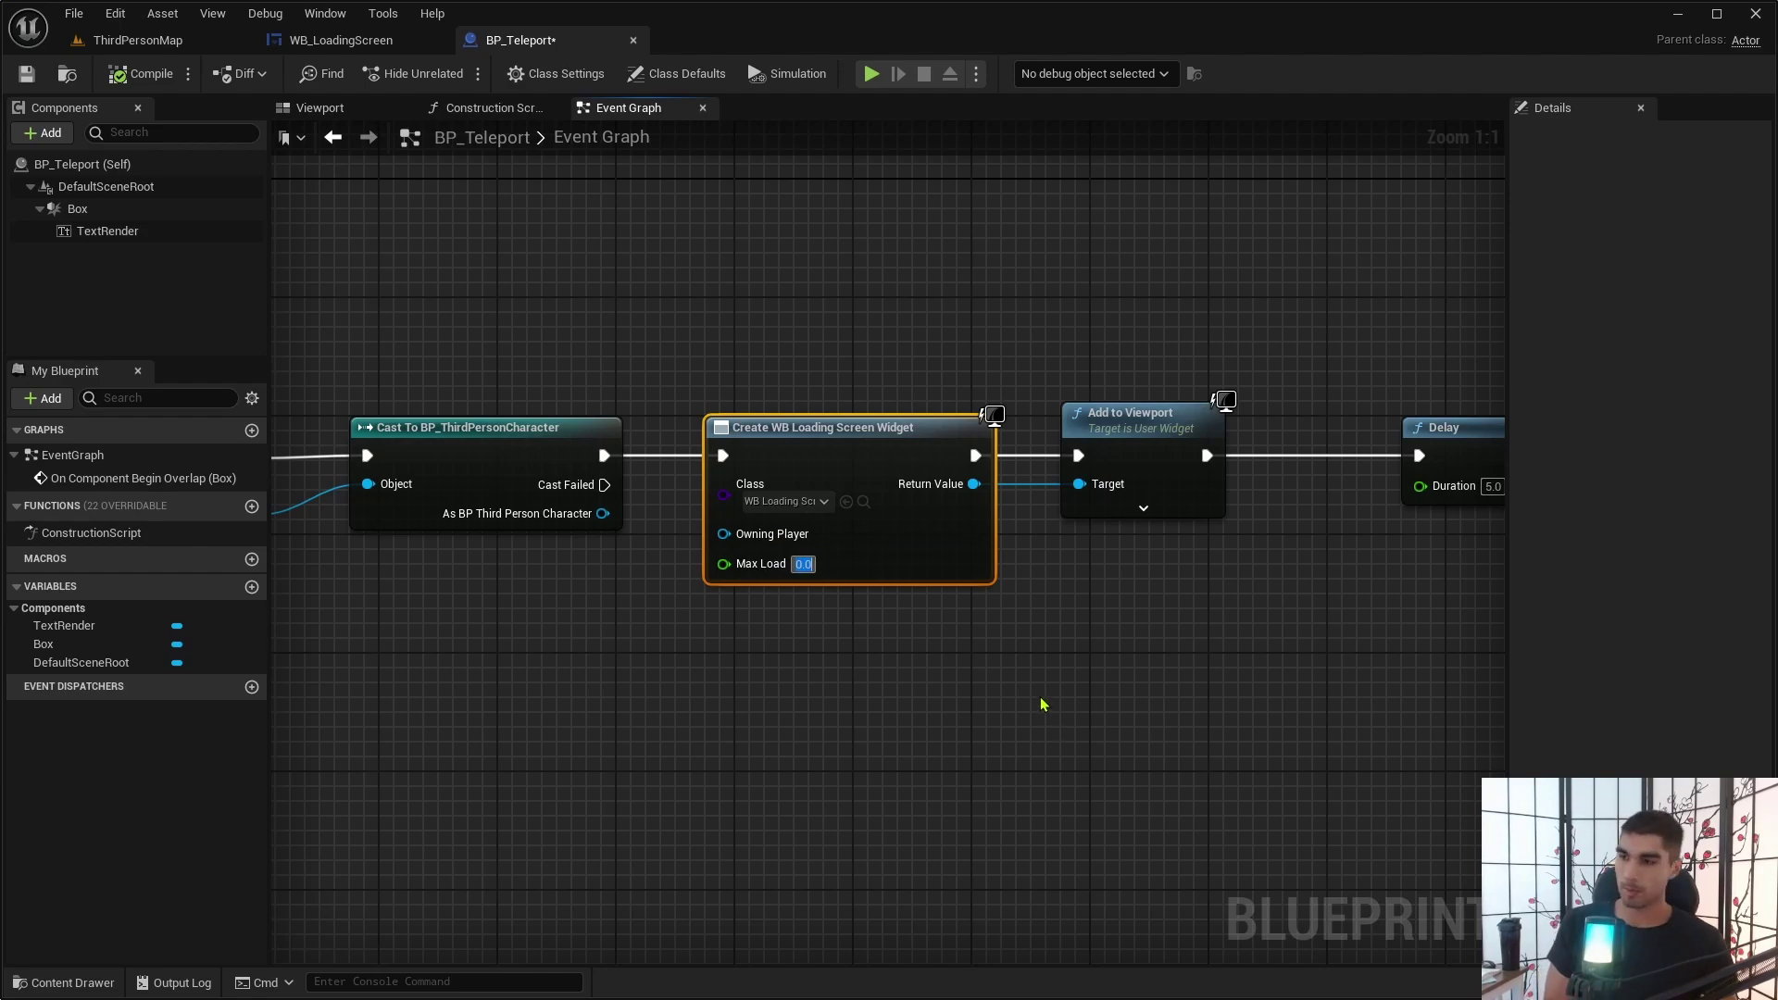
pyautogui.write('5')
pyautogui.click(1001, 686)
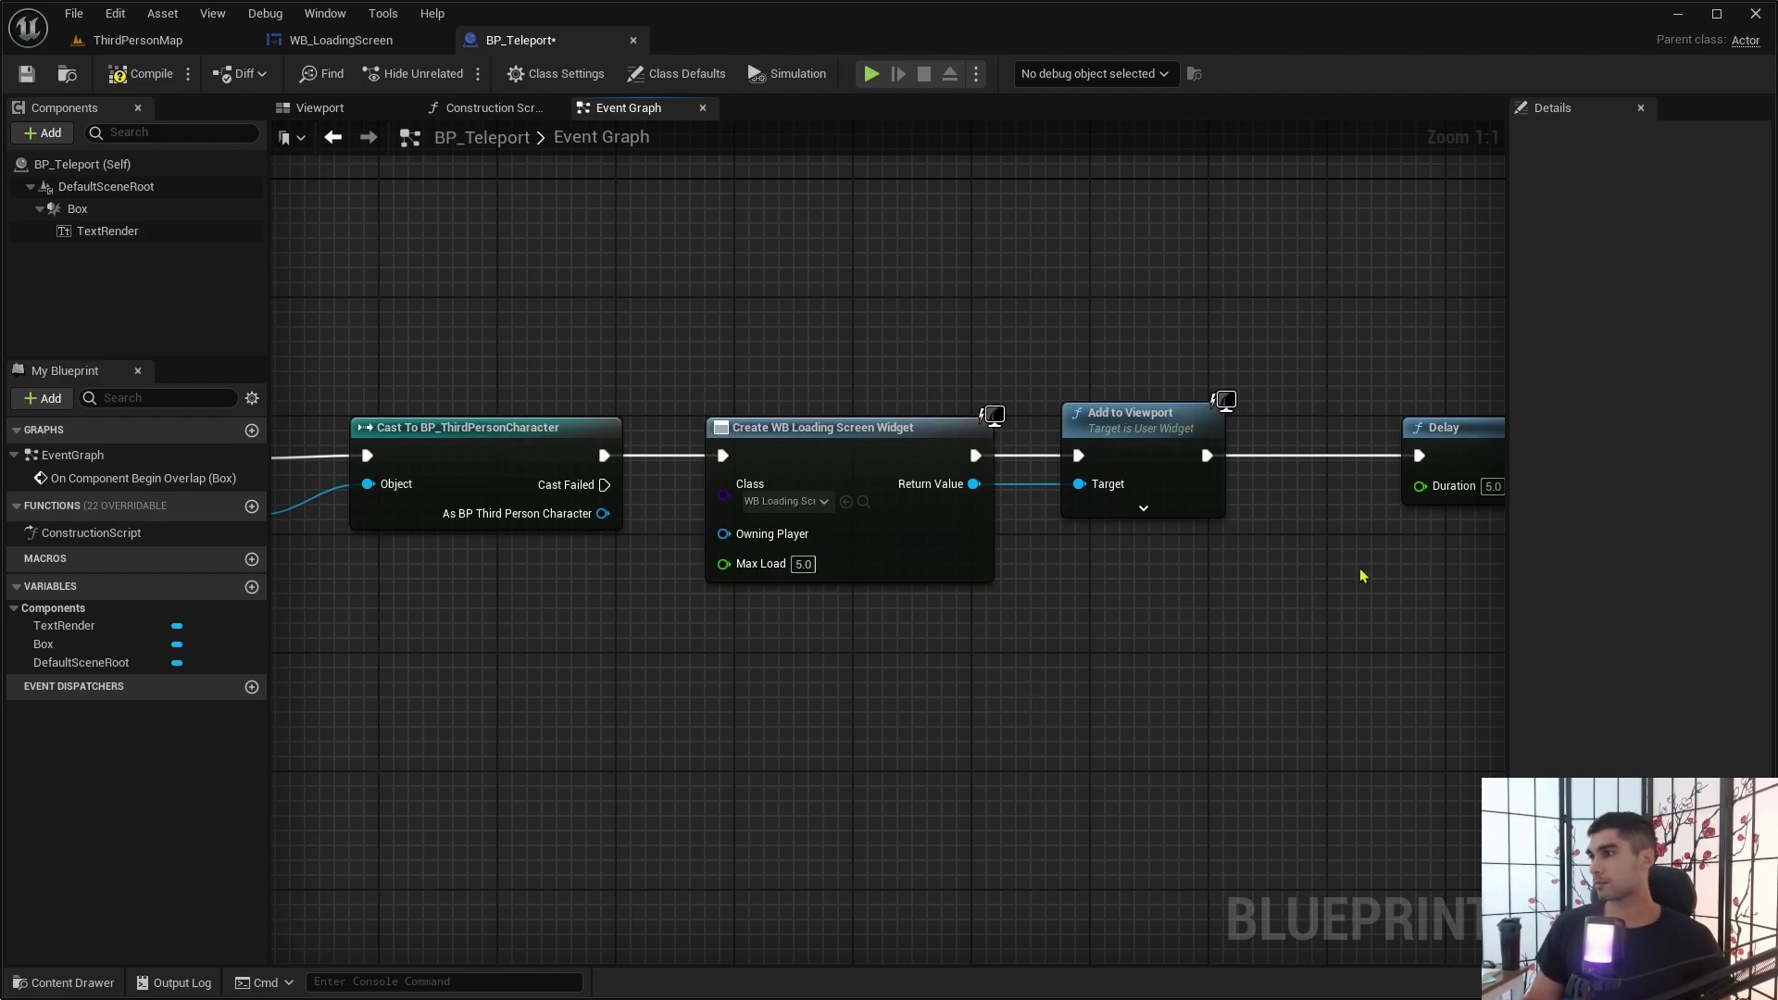
# Compile and save the BP_Teleport blueprint.
pyautogui.moveTo(1362, 576); pyautogui.dragTo(757, 560, button='right')
pyautogui.click(130, 75)
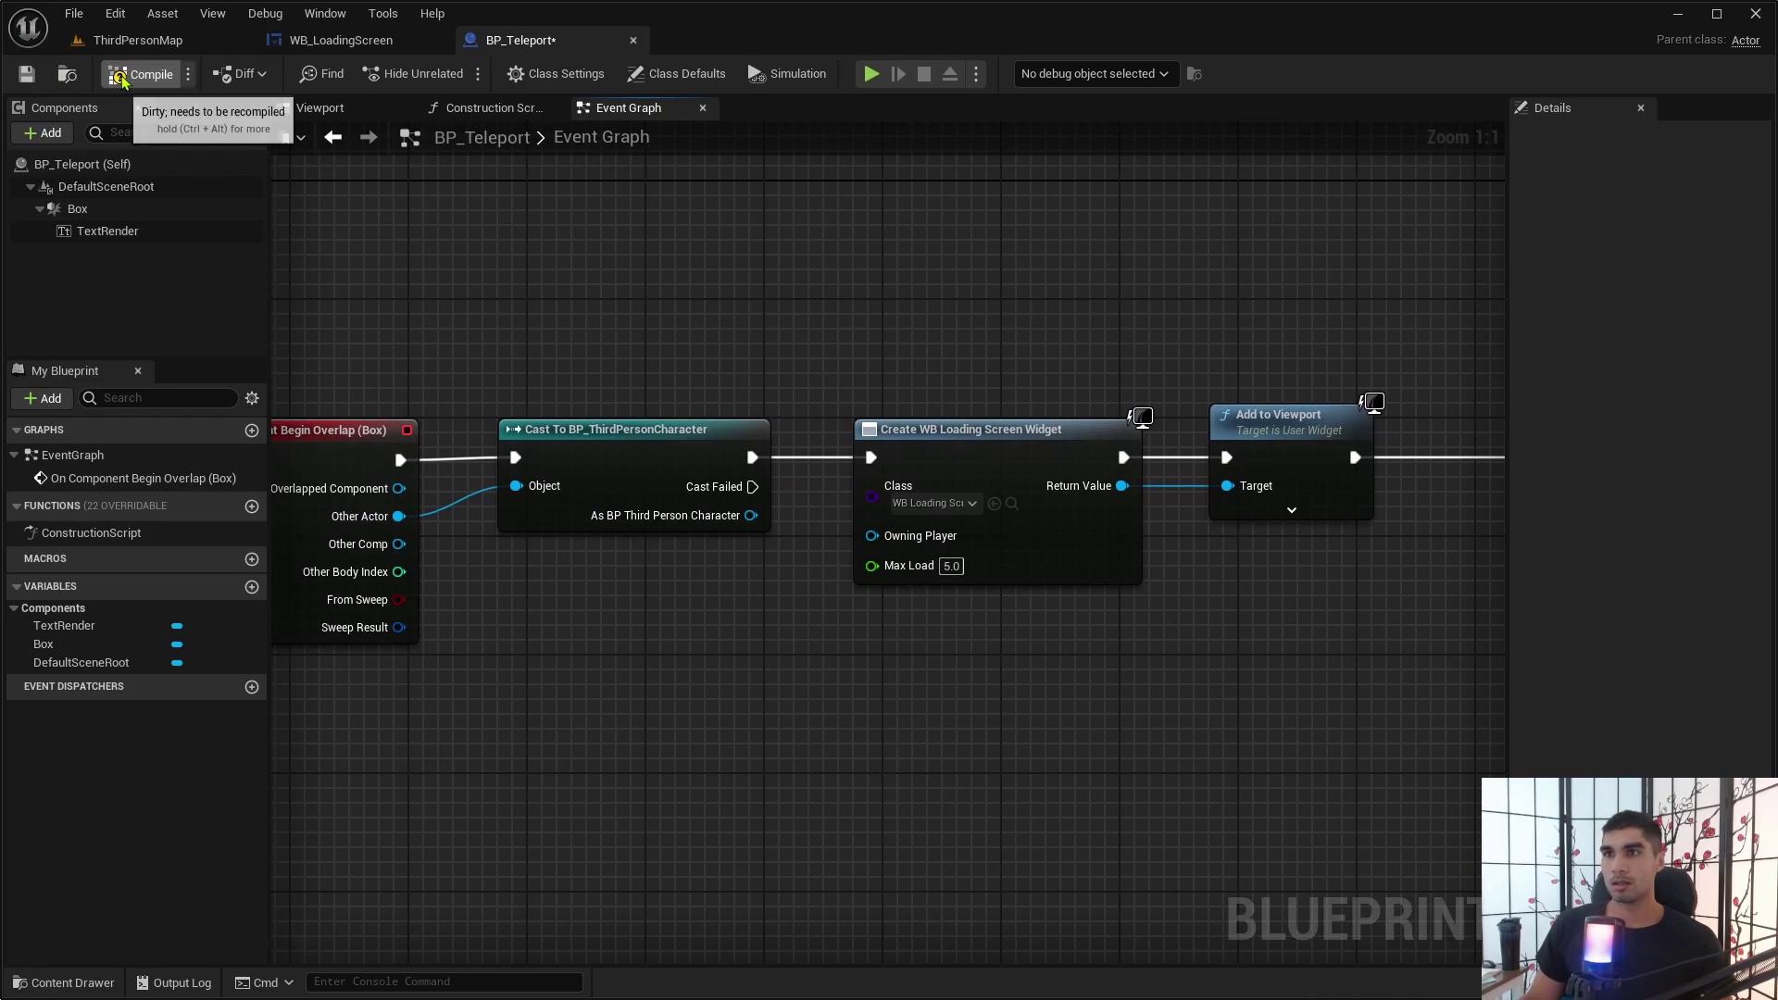
pyautogui.click(26, 74)
pyautogui.moveTo(843, 501); pyautogui.dragTo(479, 230, button='right')
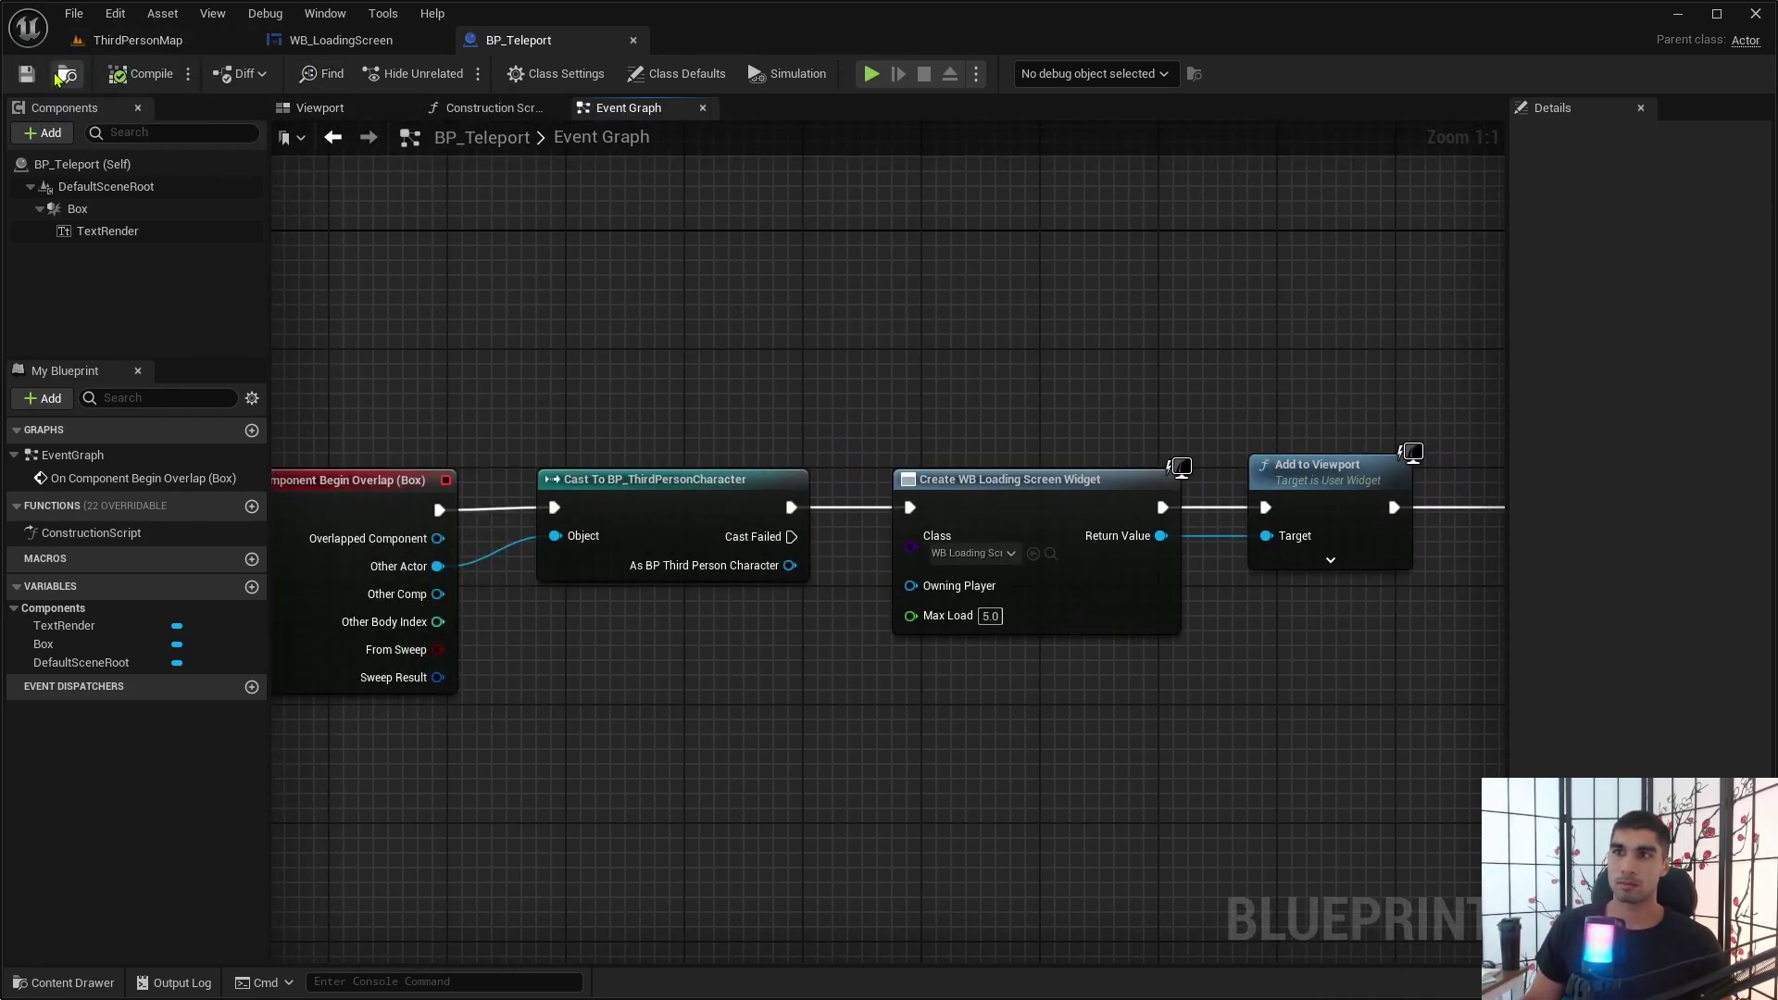
# Play ThirdPersonMap, run into the teleport door to watch the loading bar fill, then stop.
pyautogui.click(137, 40)
pyautogui.click(454, 72)
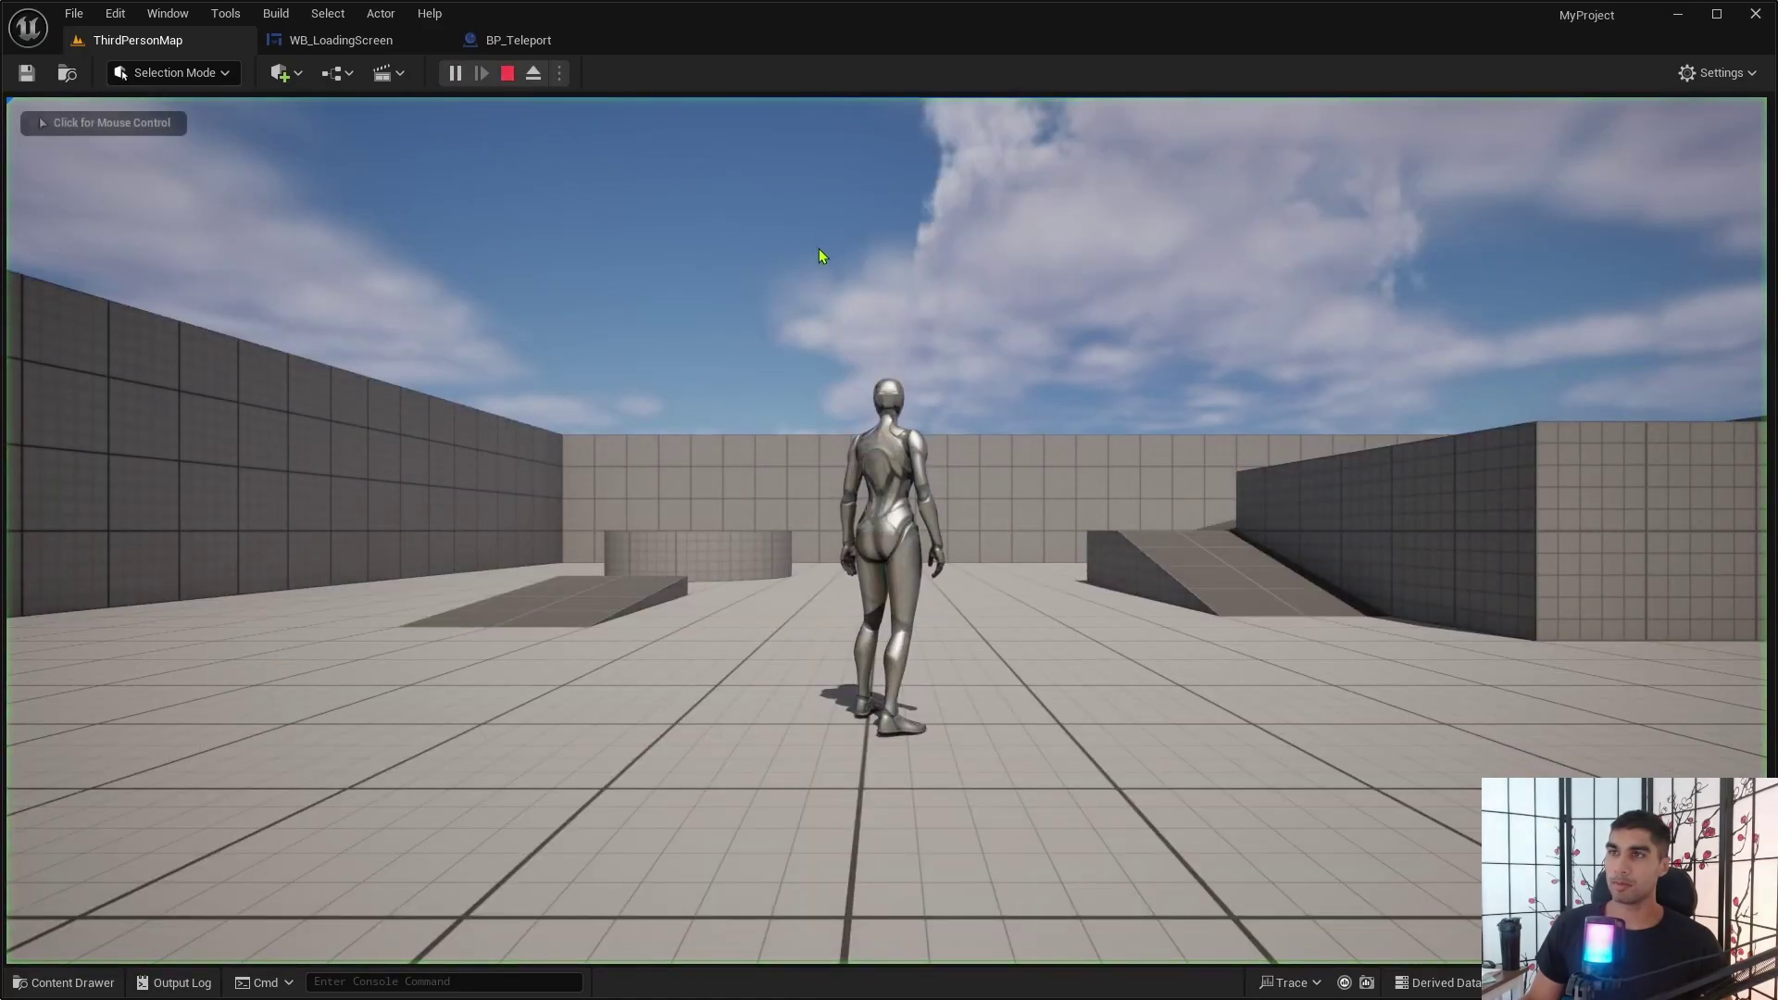
pyautogui.press('w')
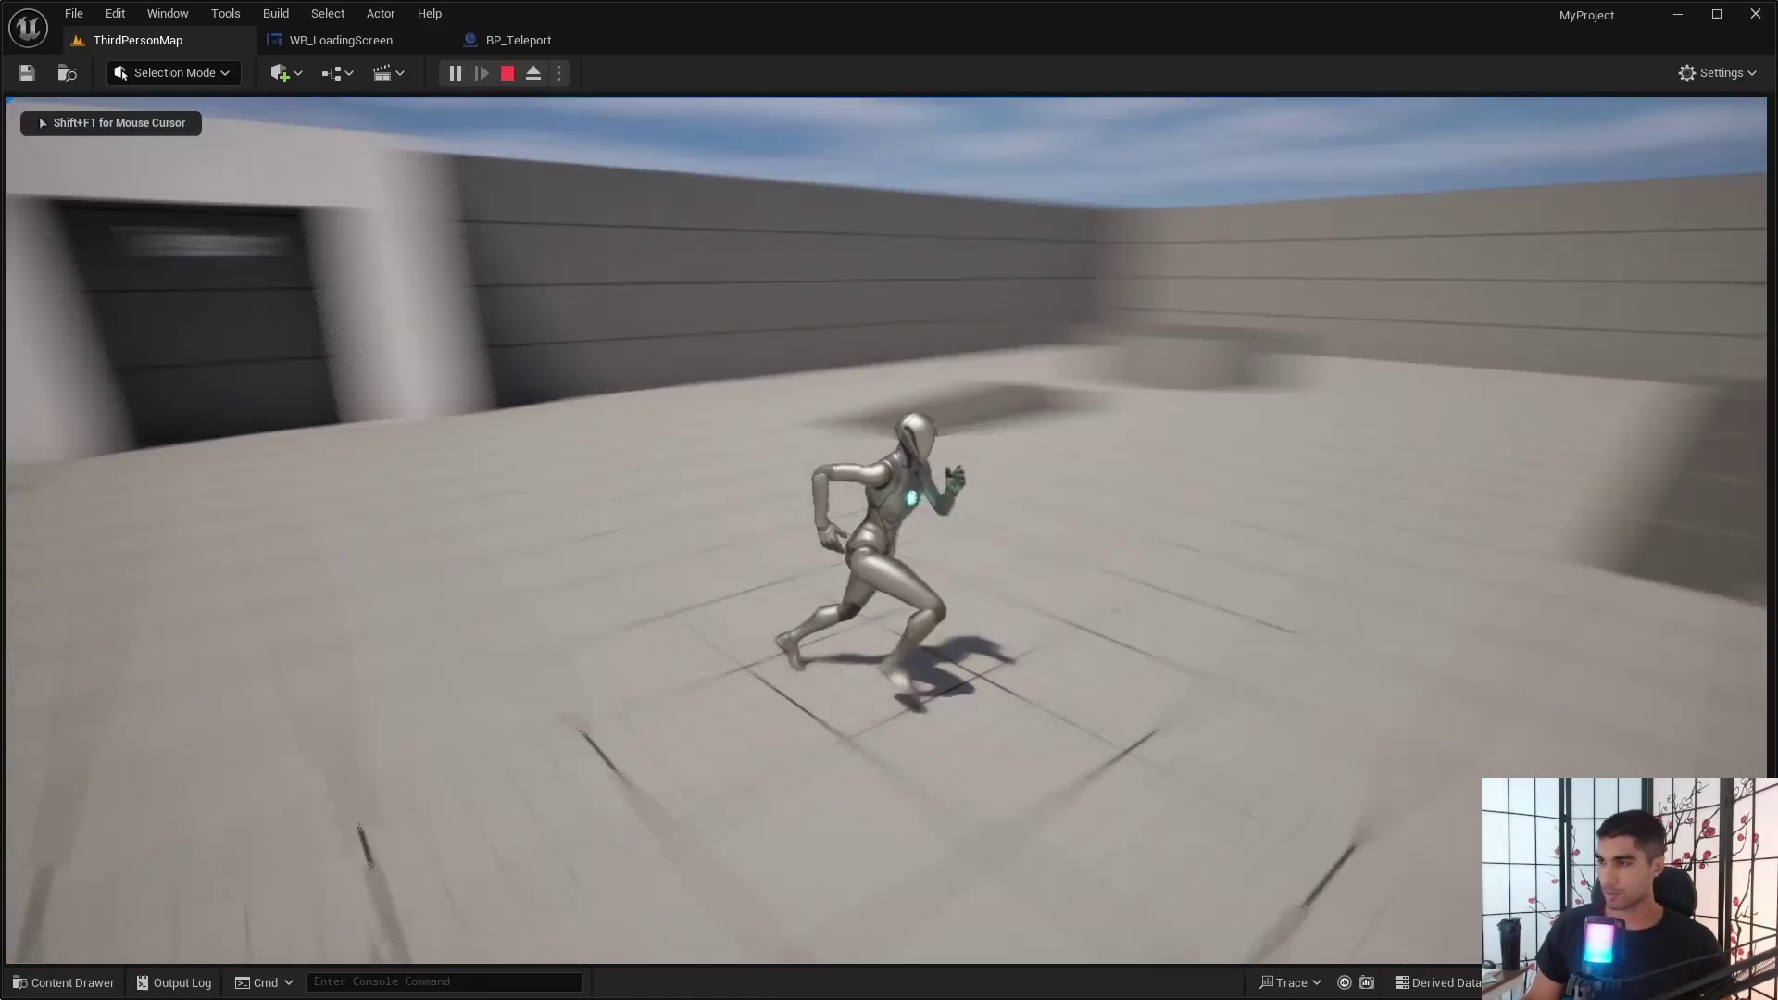
pyautogui.press('w')
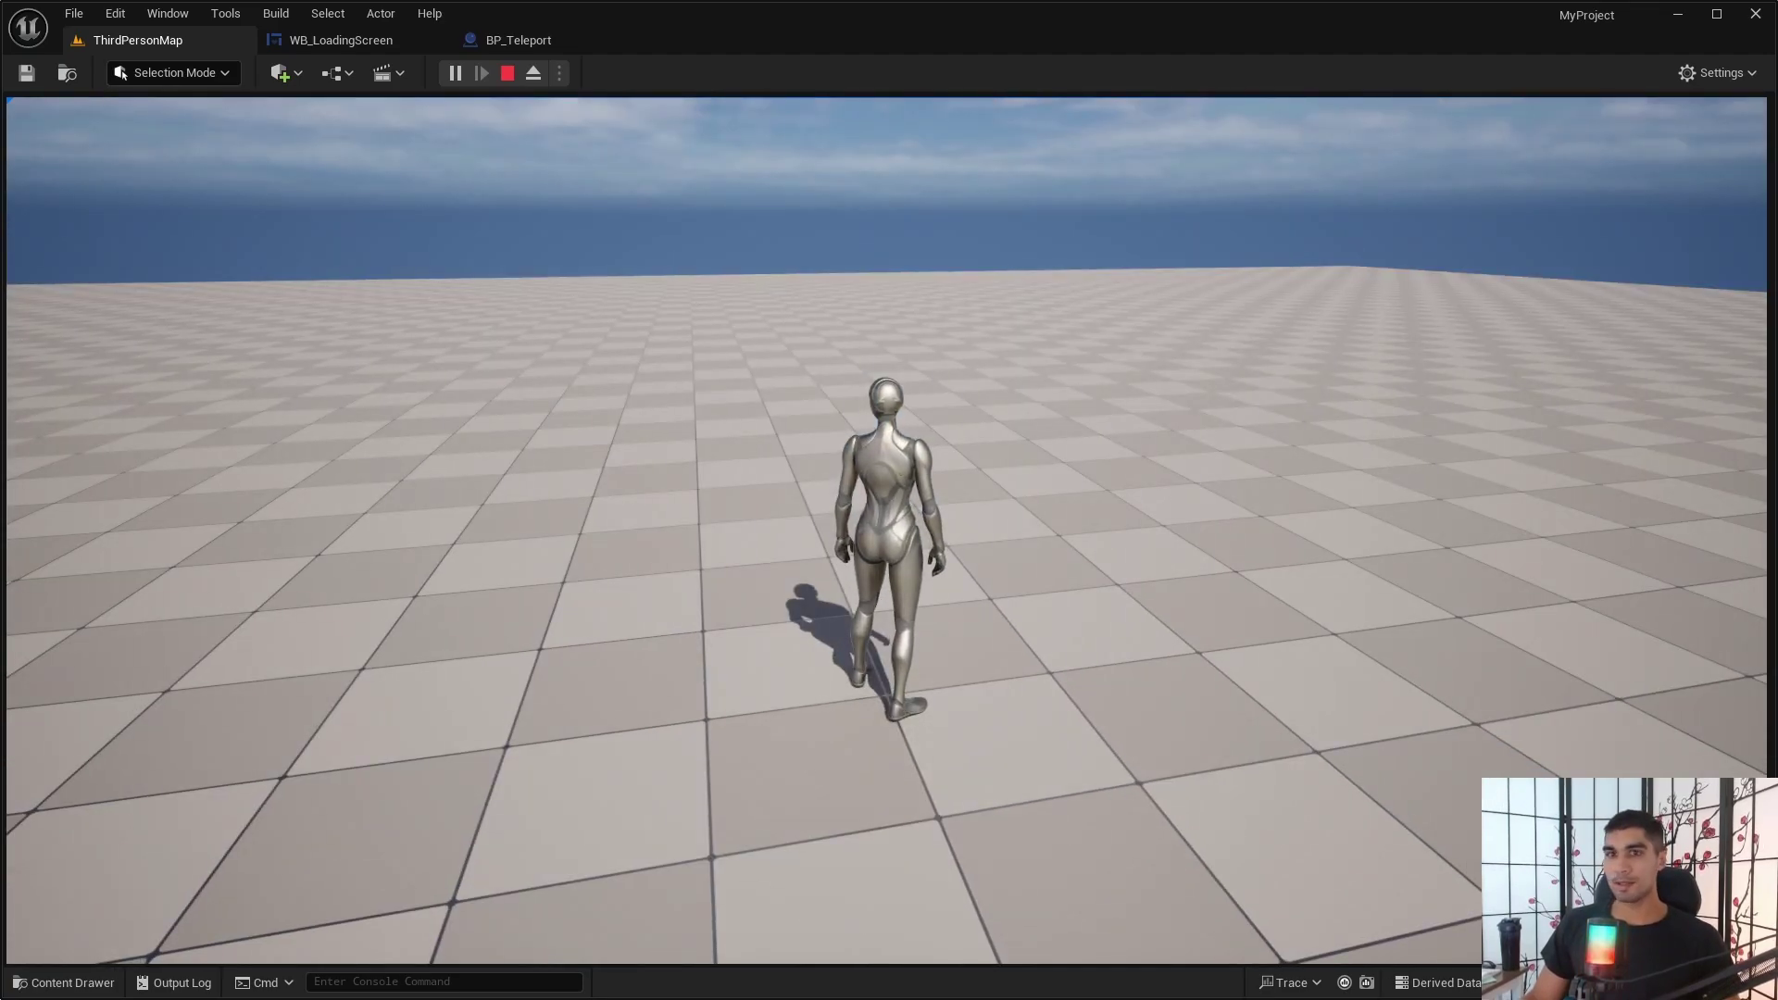
pyautogui.press('Escape')
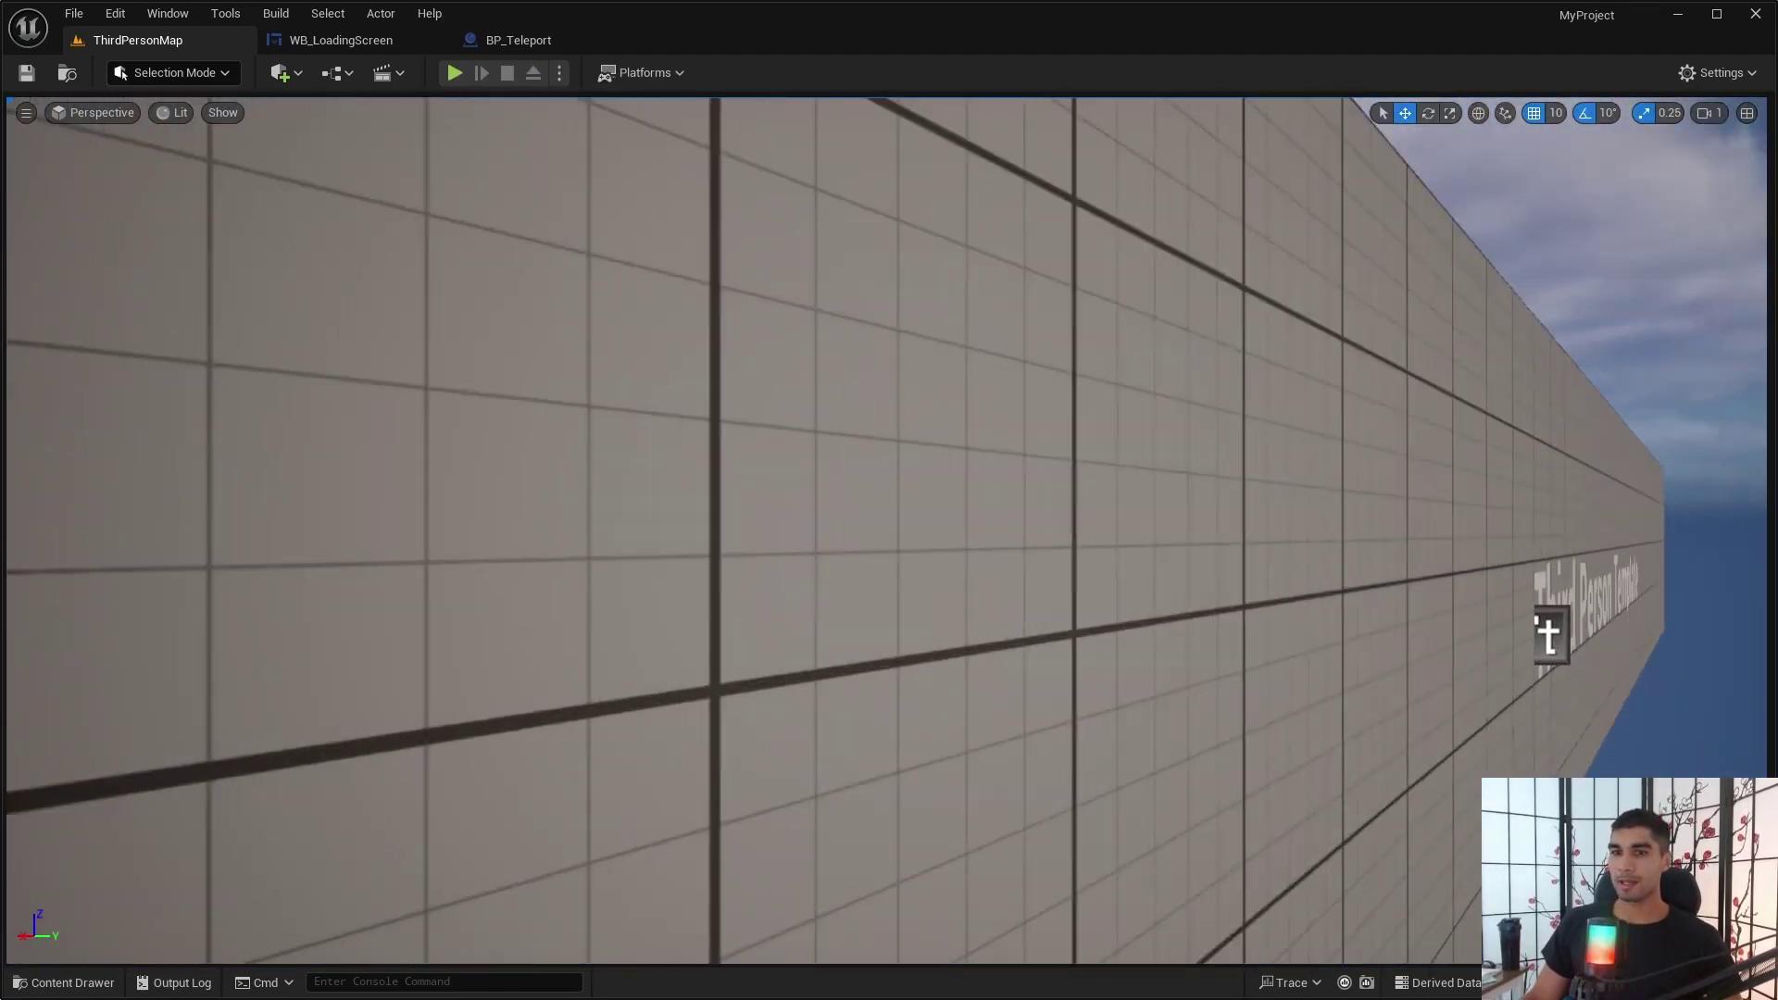
pyautogui.scroll(2, 646, 377)
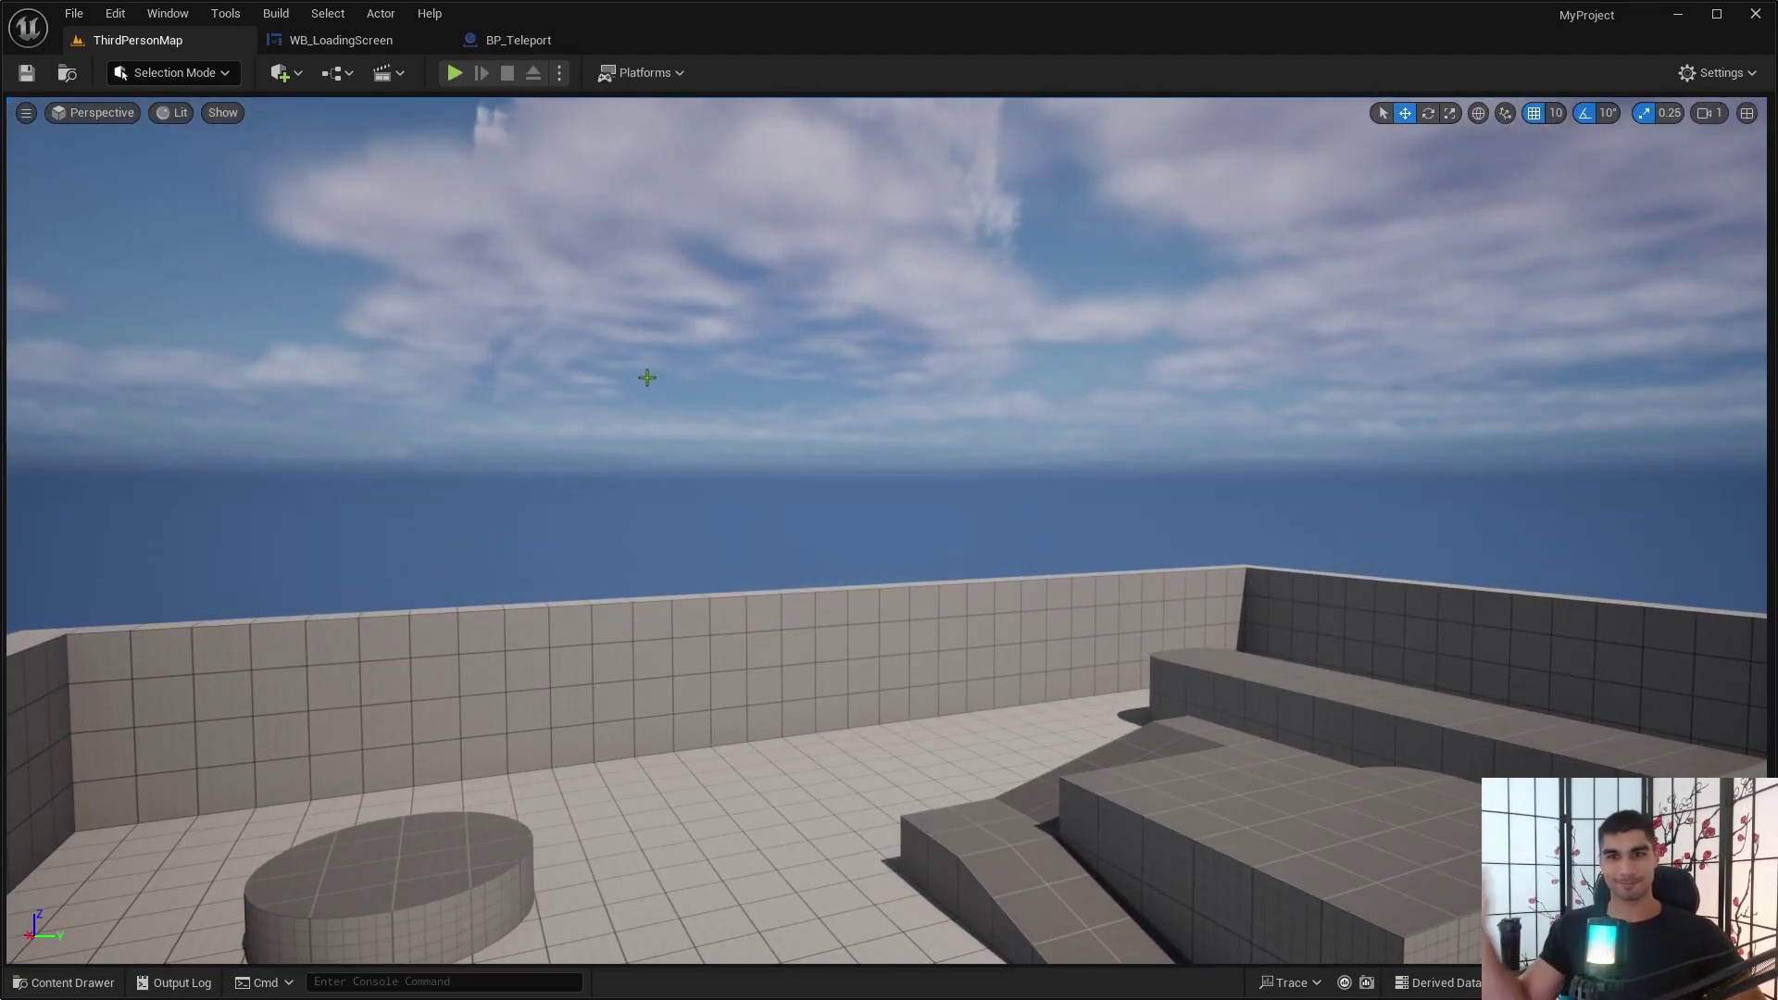